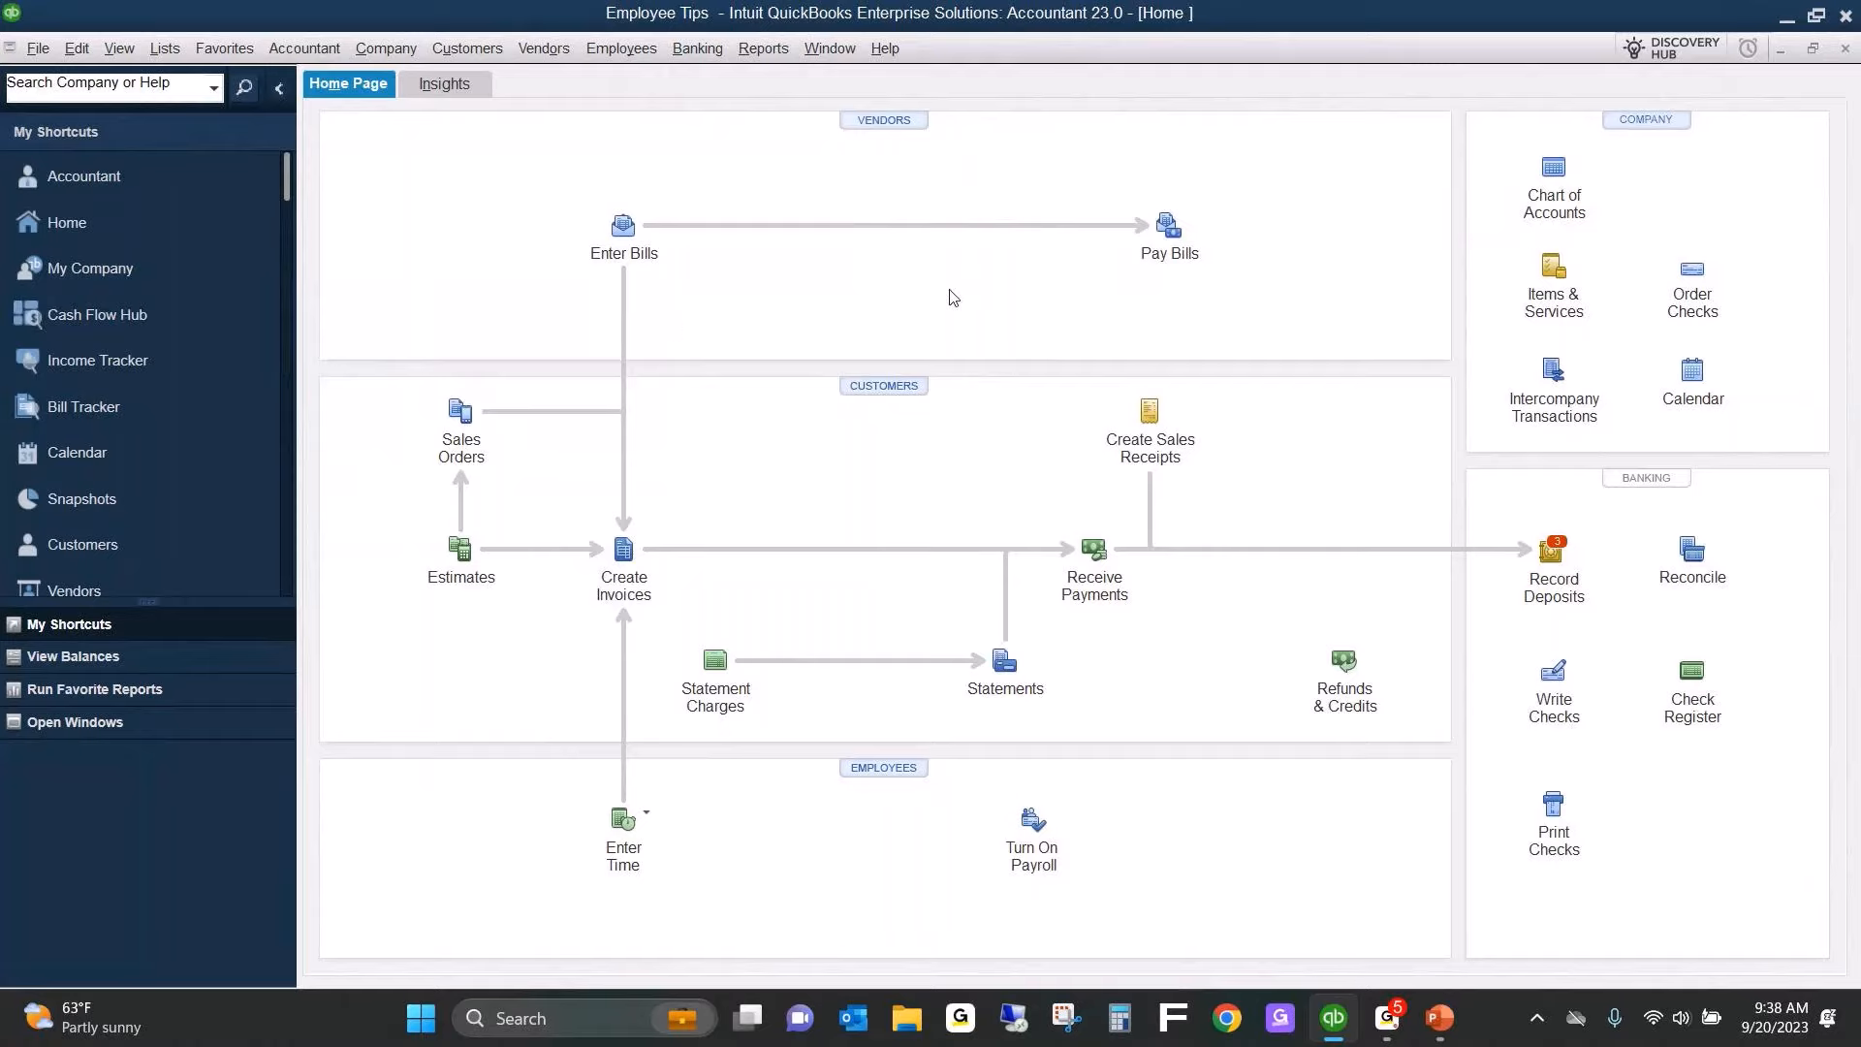
Add a Bank account named Checking to the Chart of Accounts and decline the bank feed setup.
click(1567, 179)
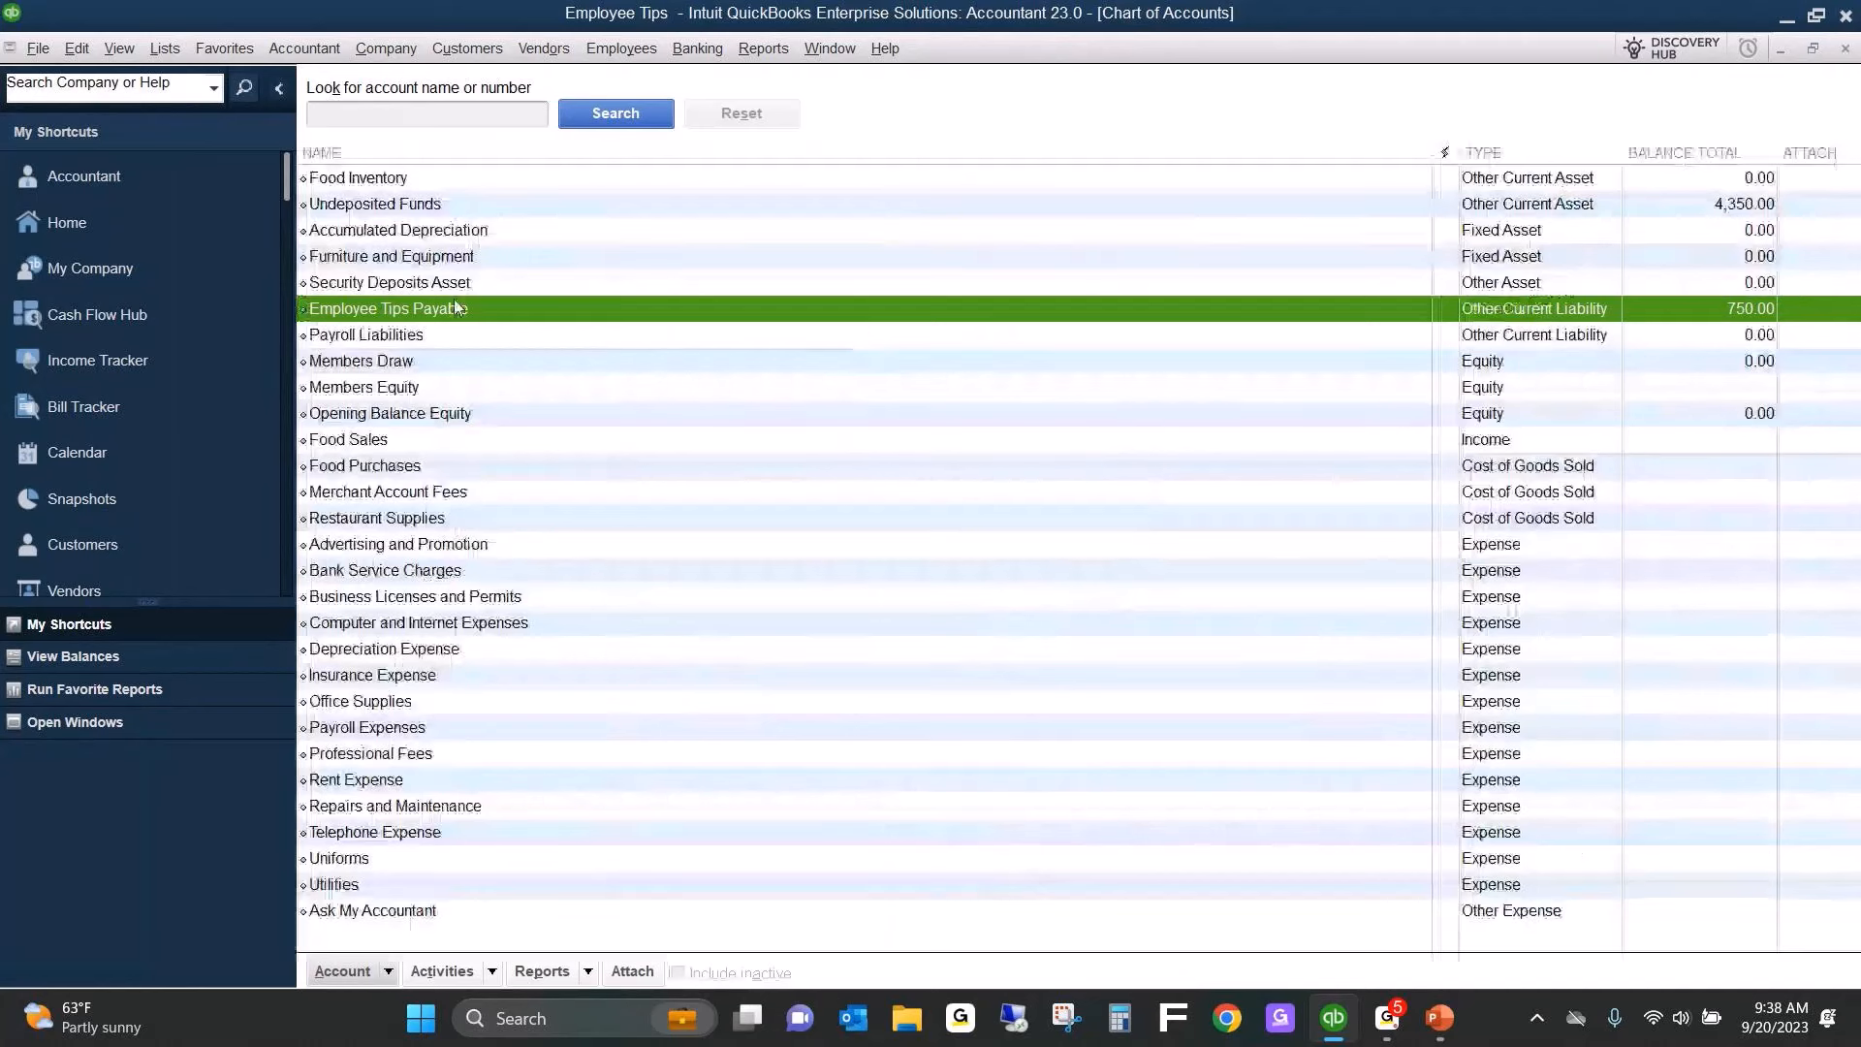
click(785, 234)
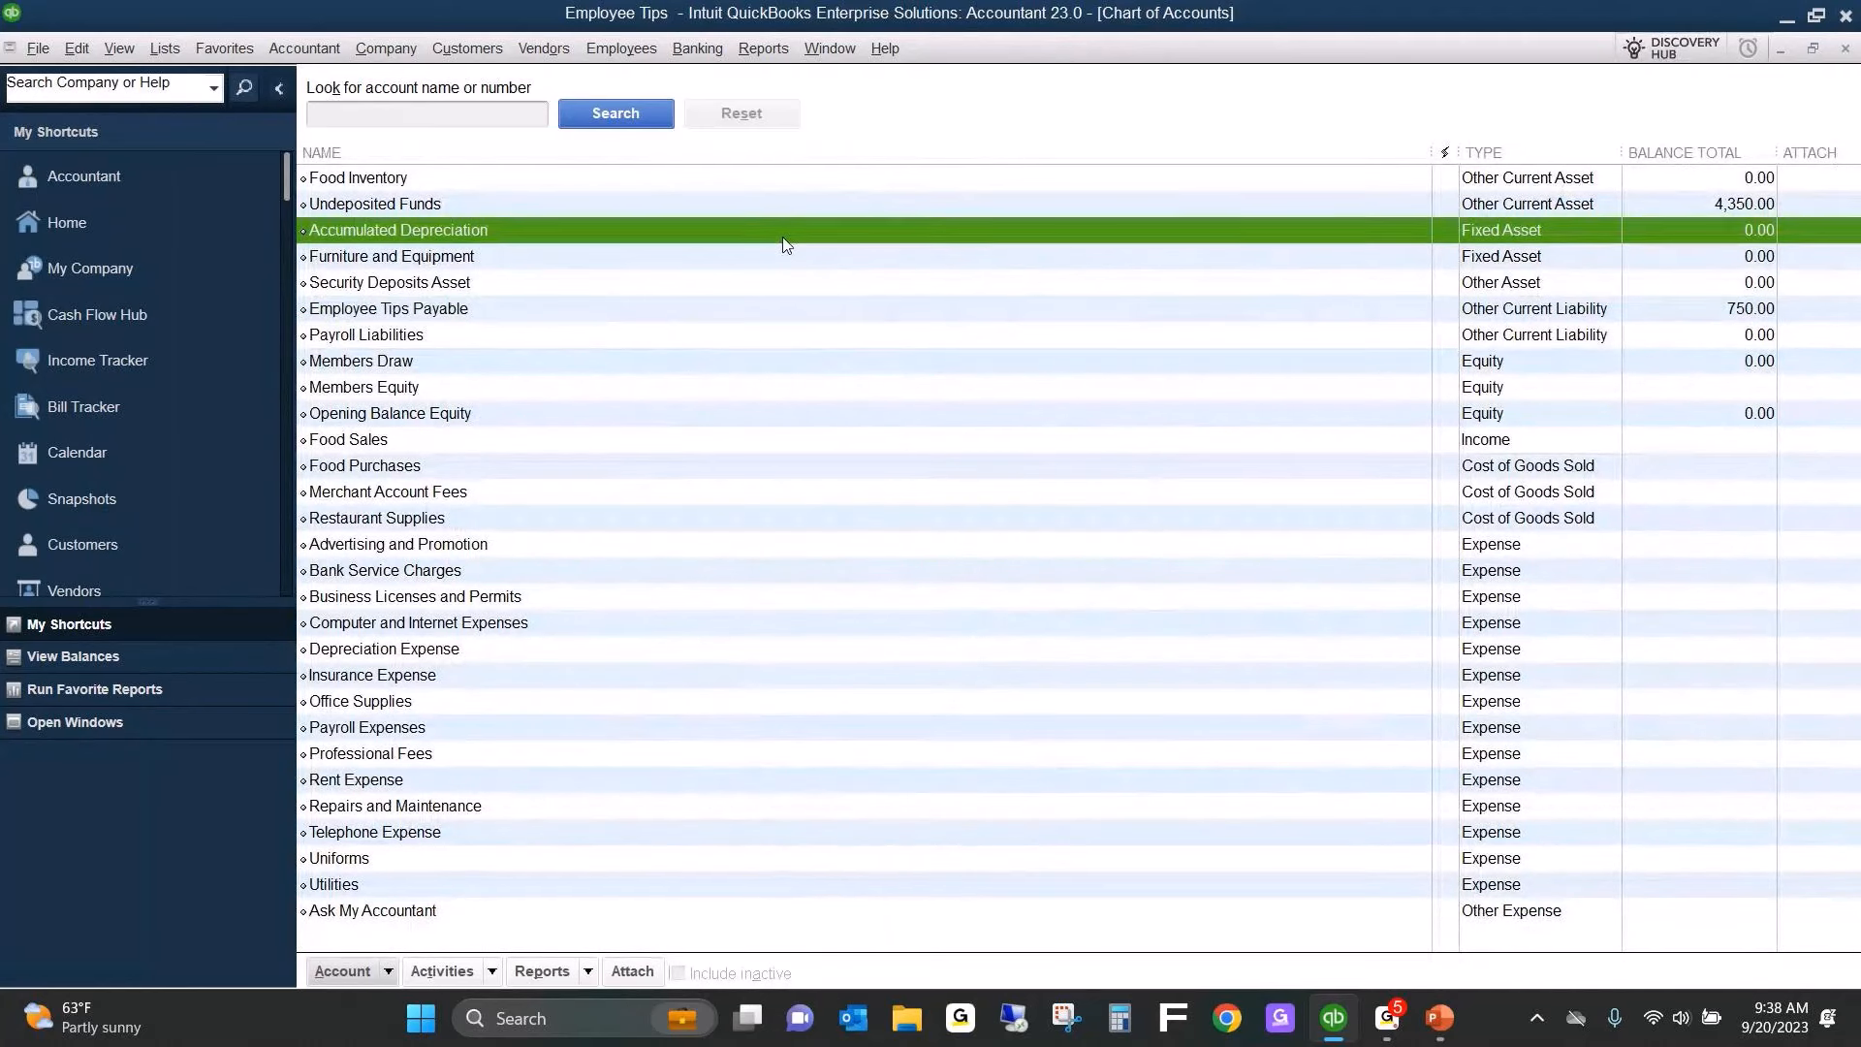
key(Up)
key(Up)
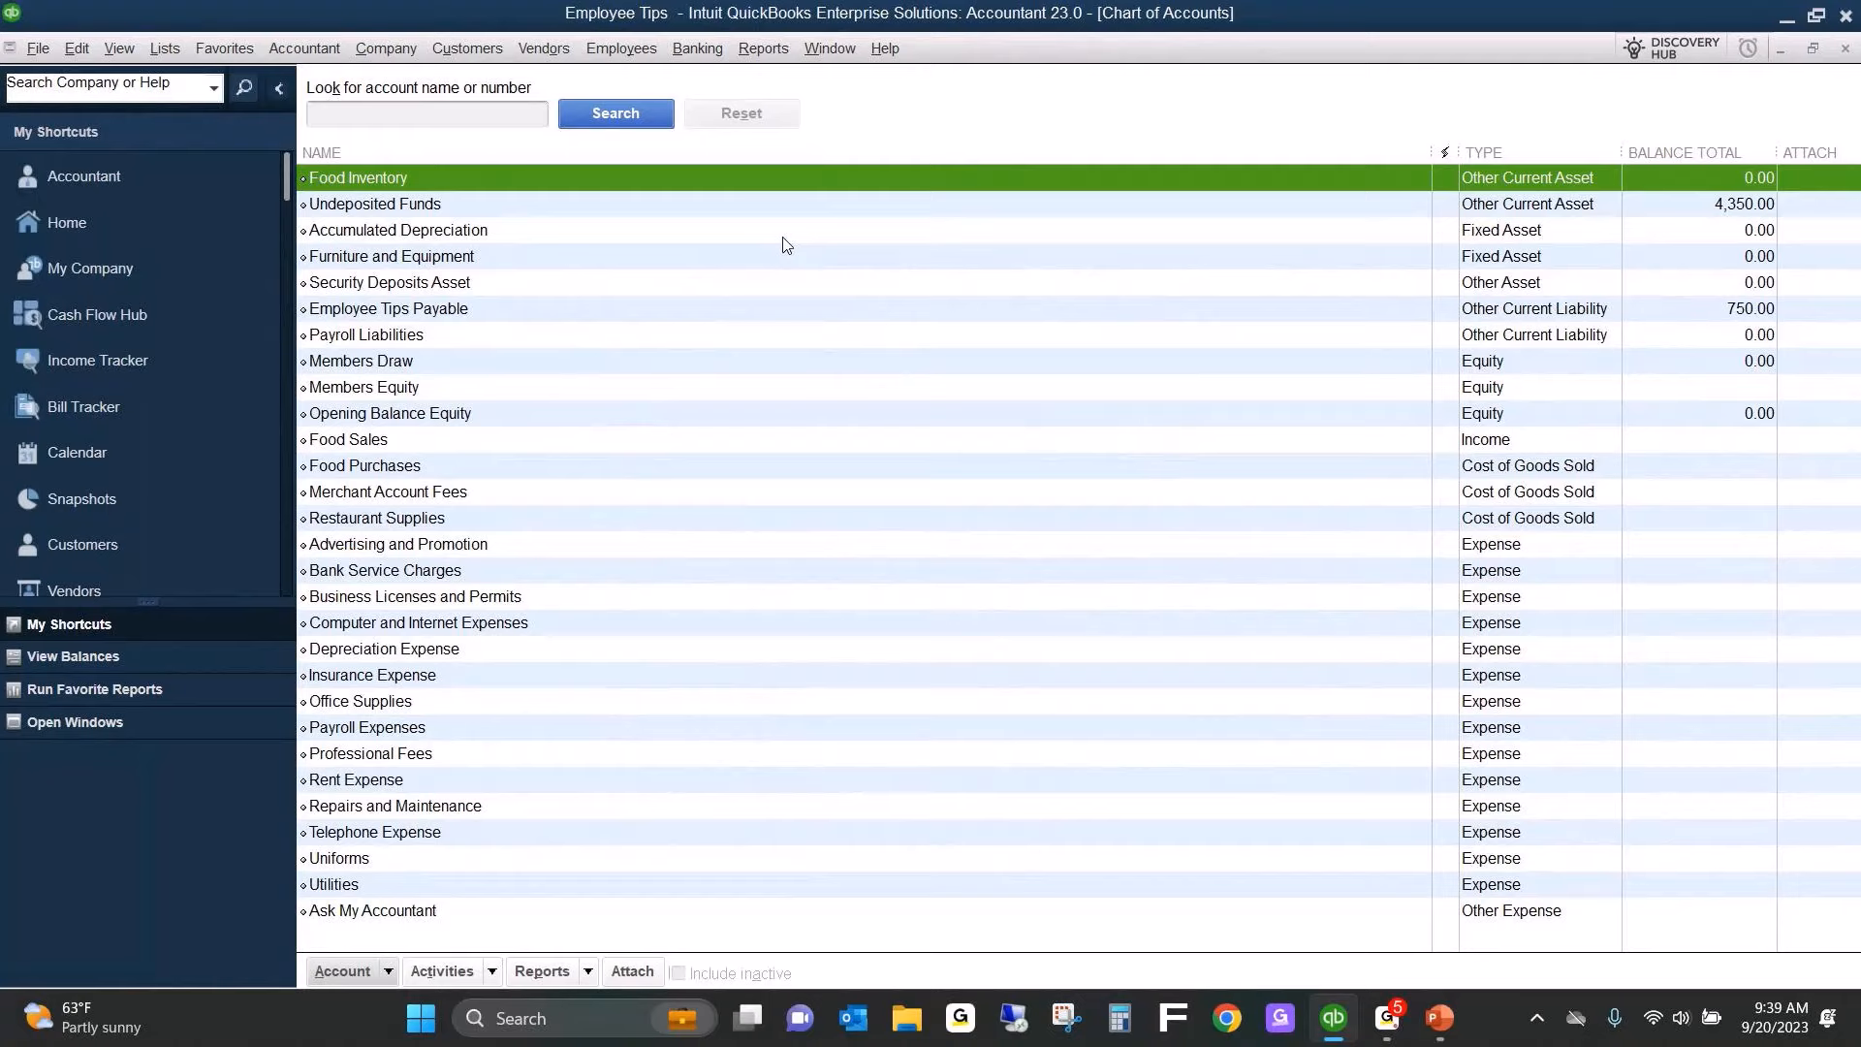
key(ctrl+n)
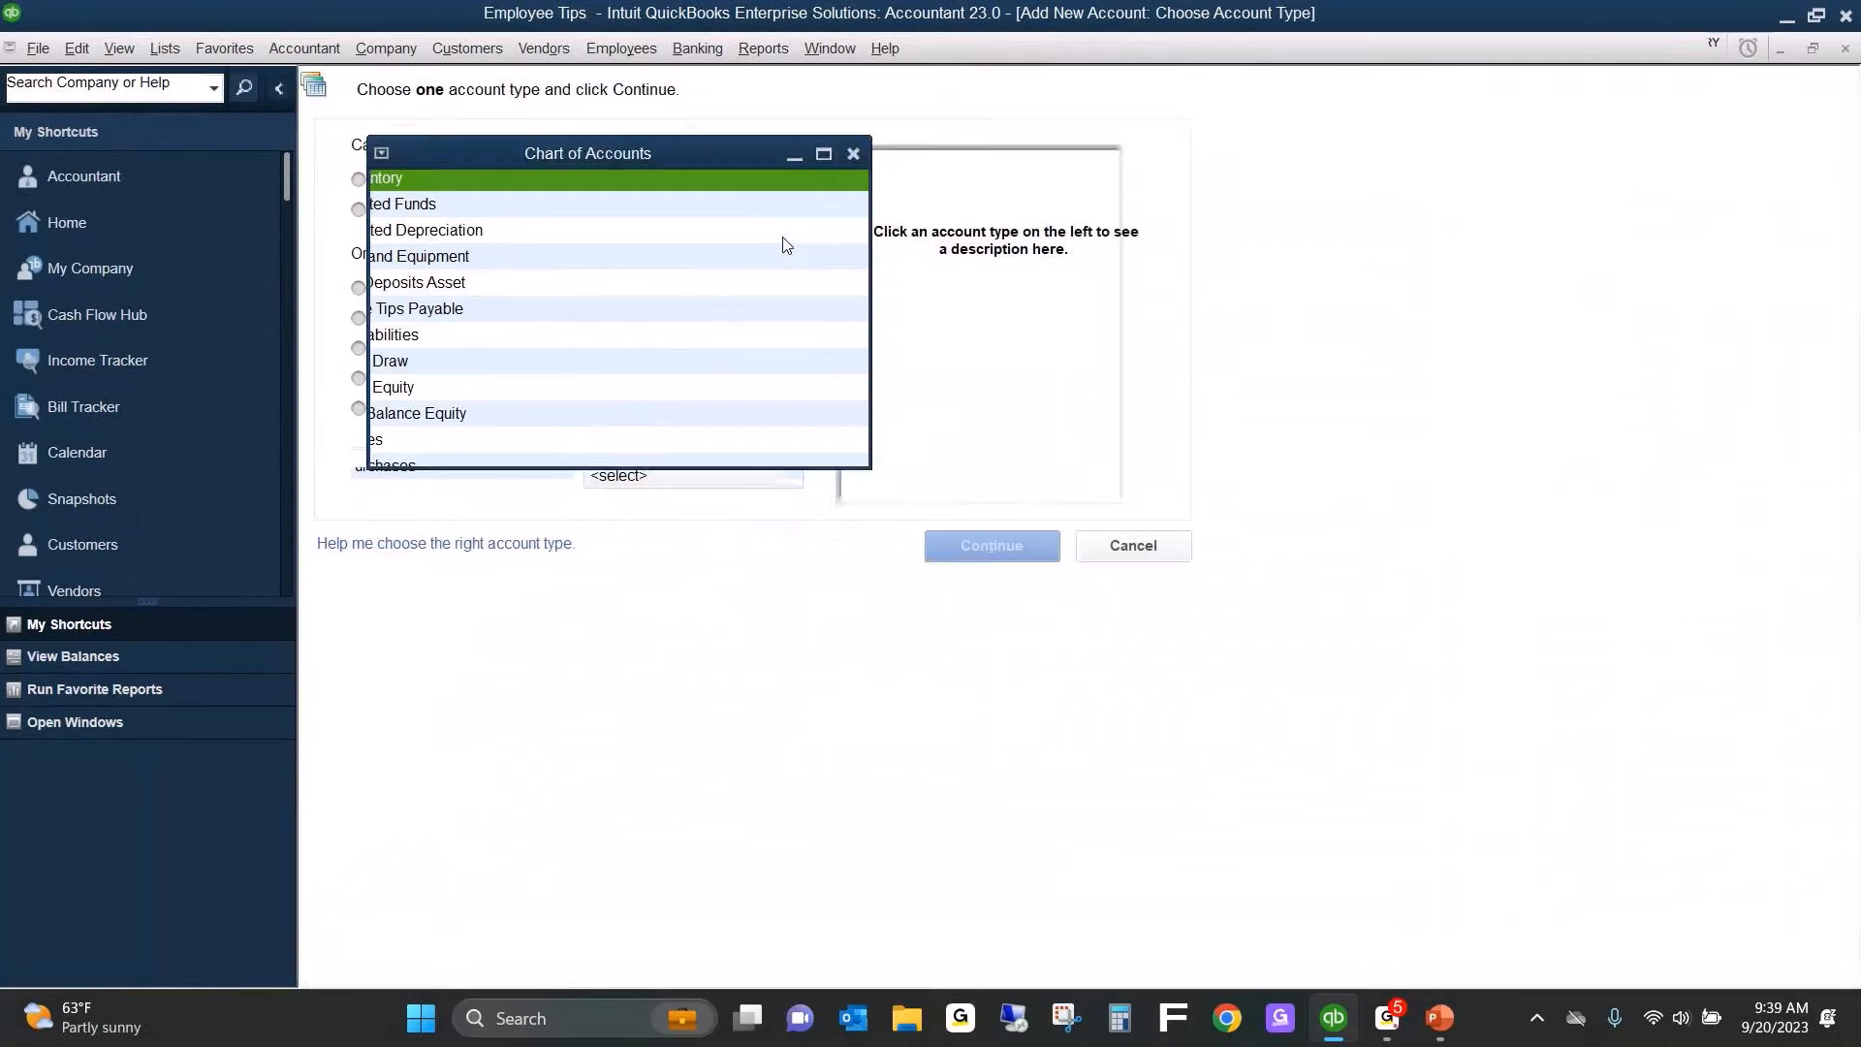
click(394, 320)
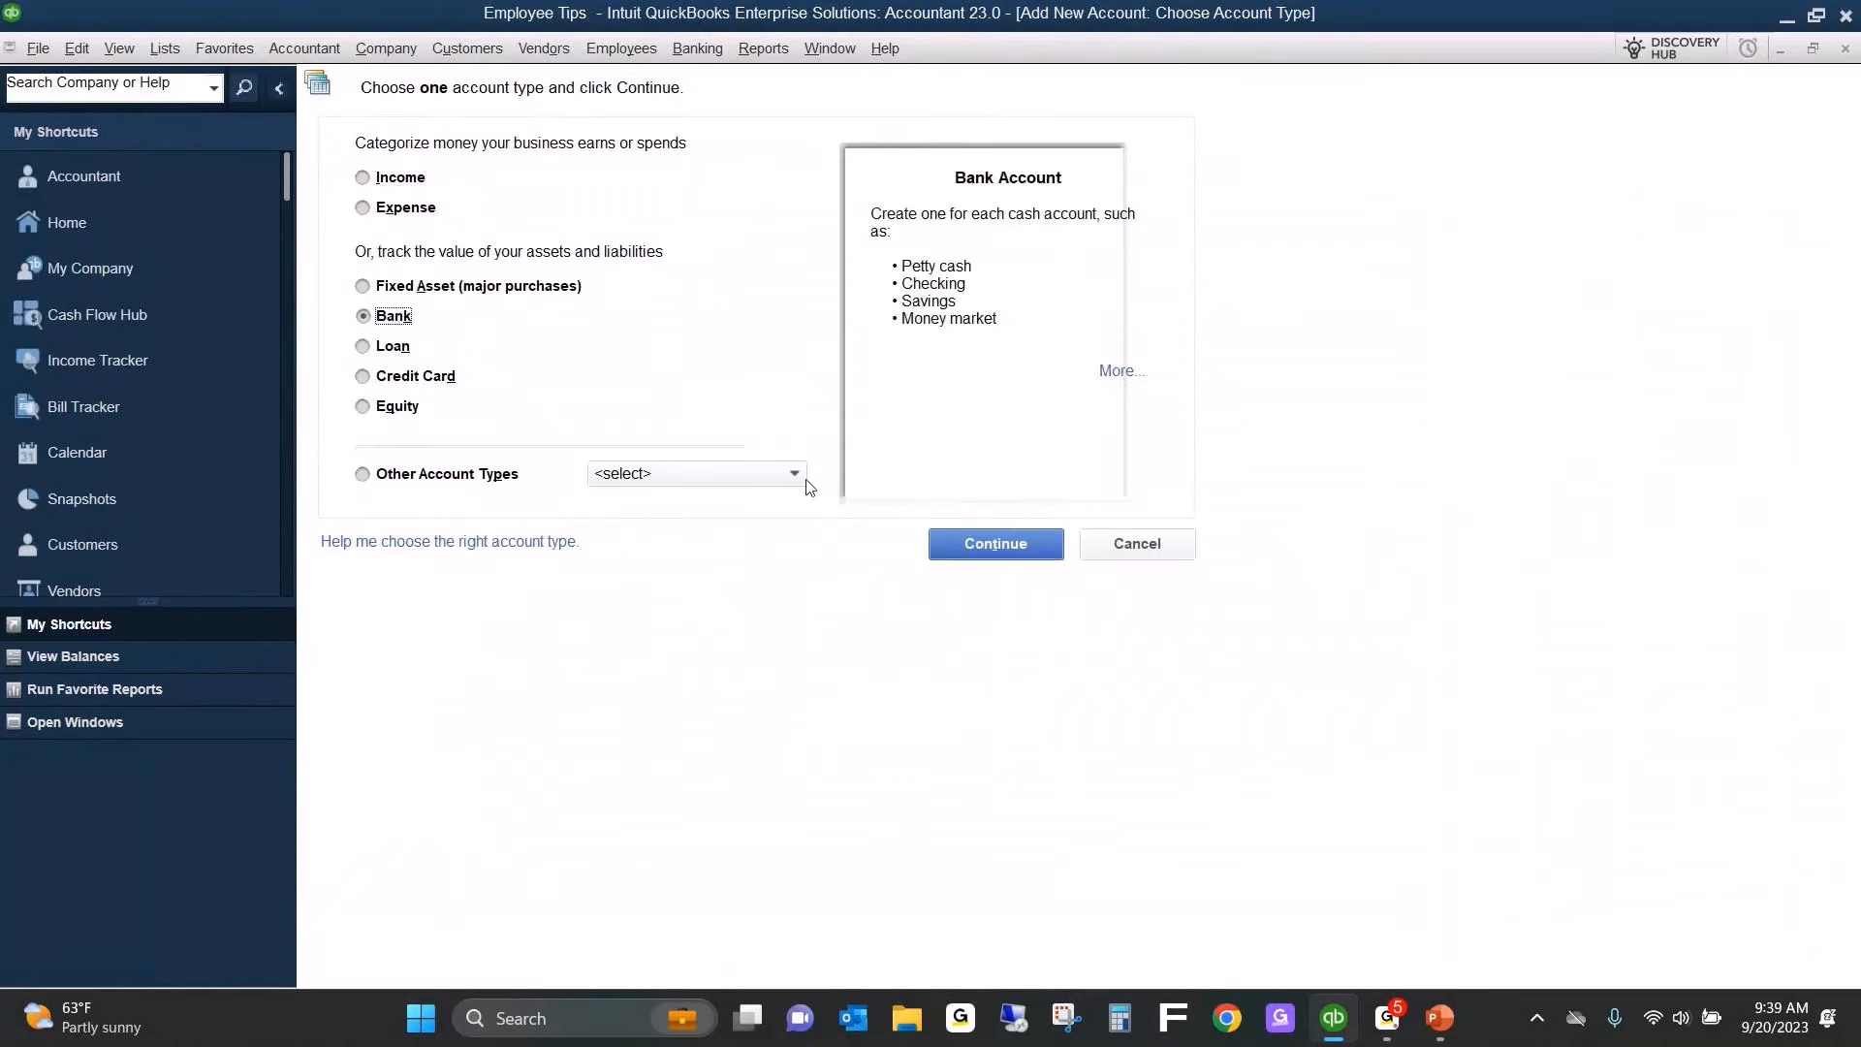
click(988, 543)
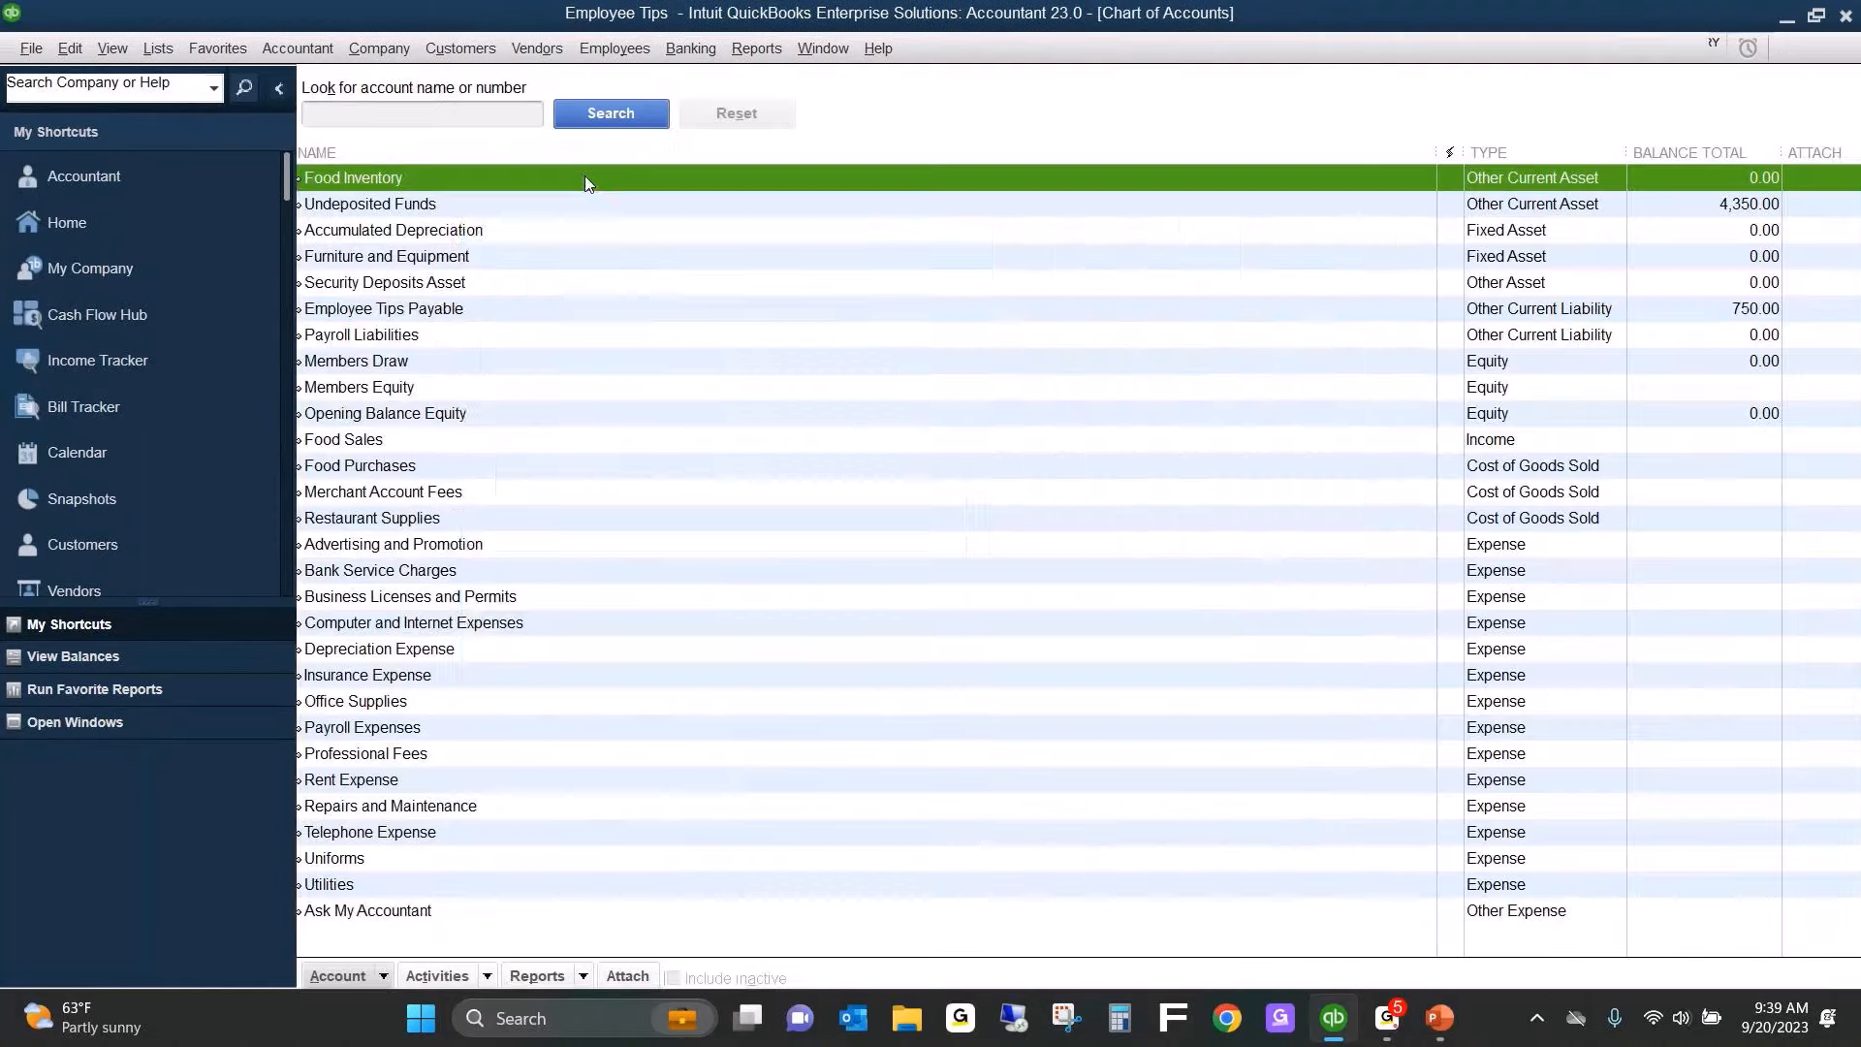
text(Checking)
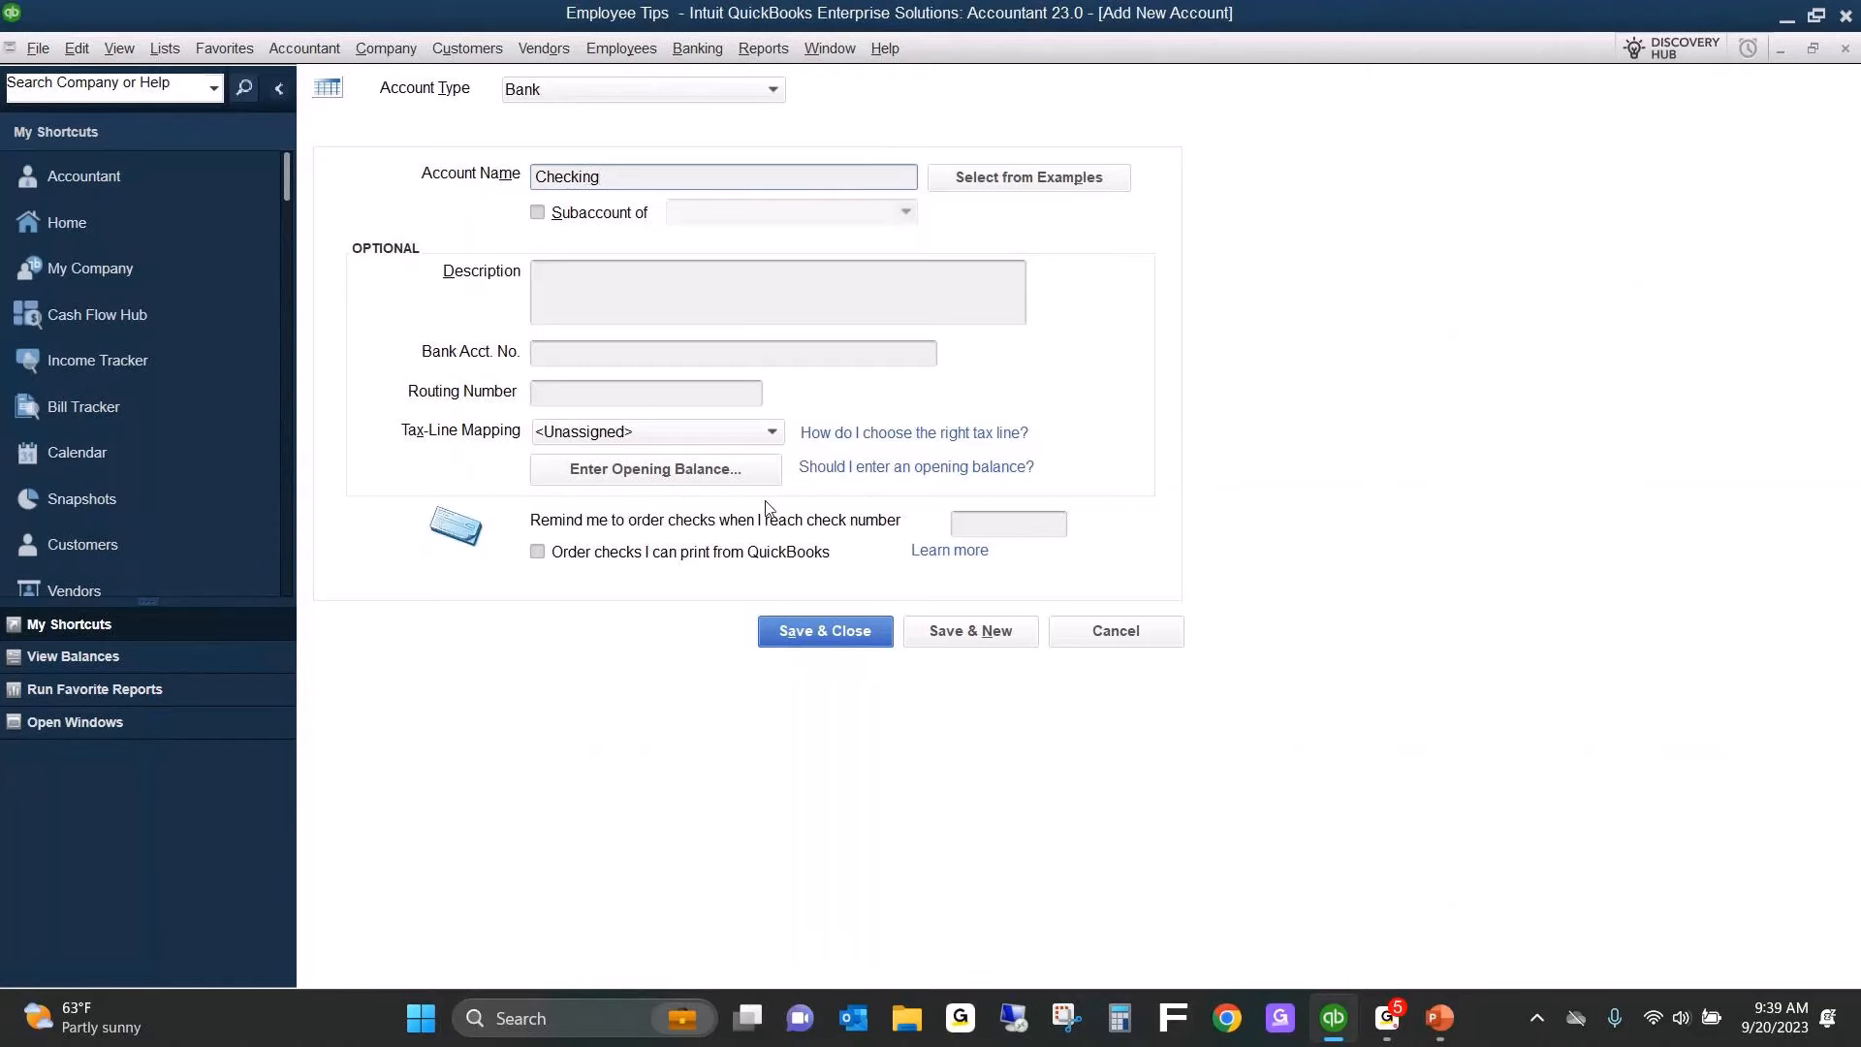
click(827, 618)
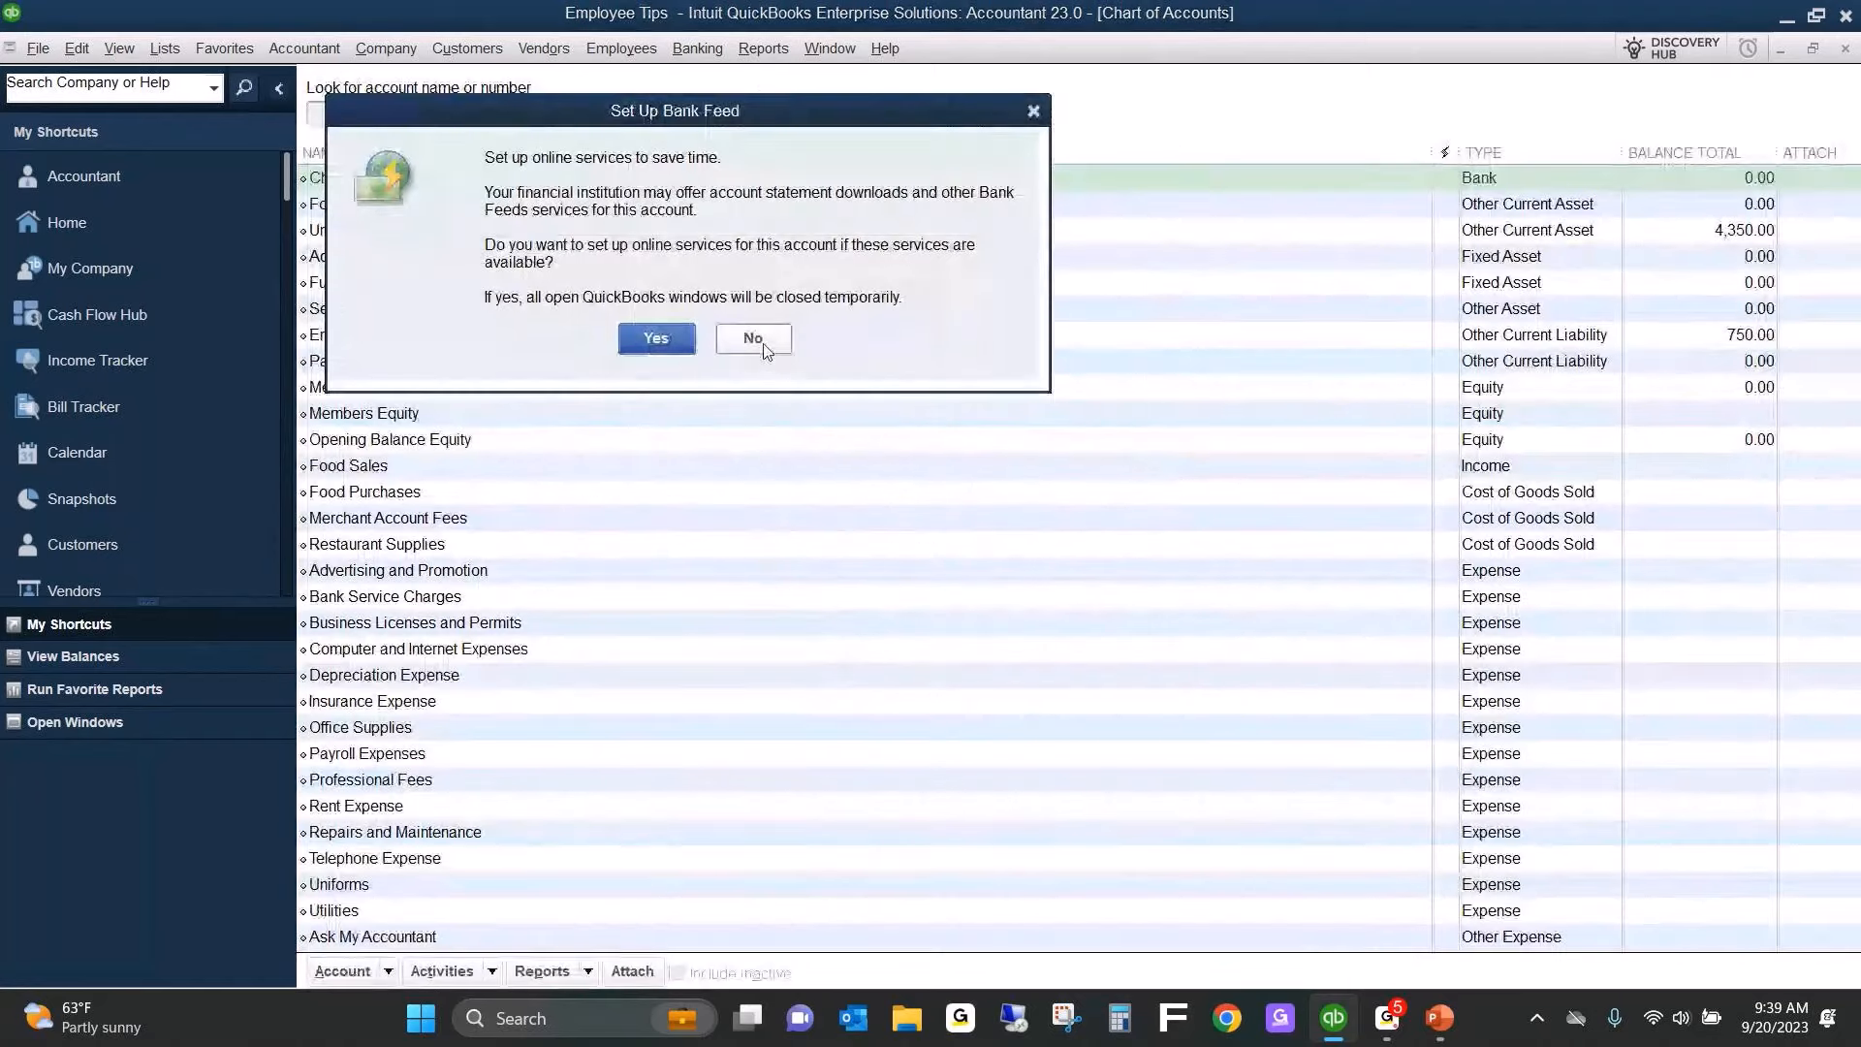
click(759, 344)
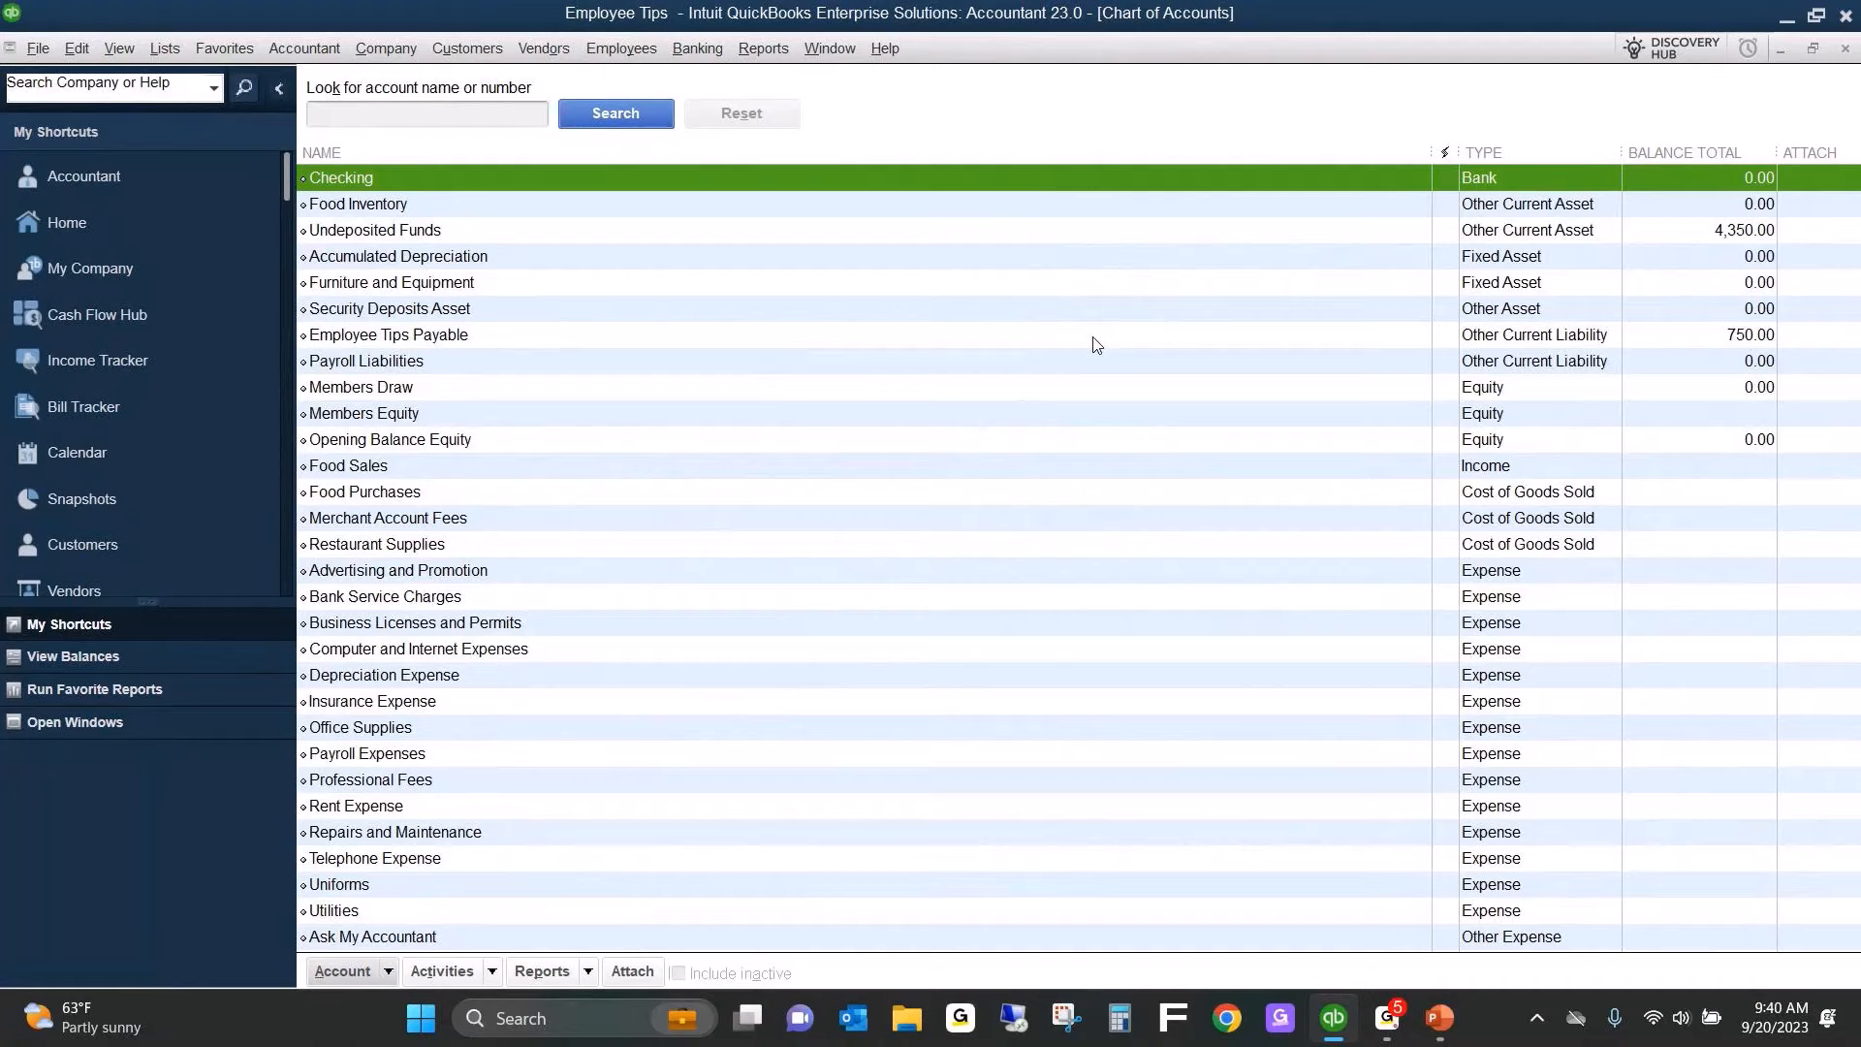
Review the Employee Tips Payable account's register and its account type and description settings.
double_click(648, 335)
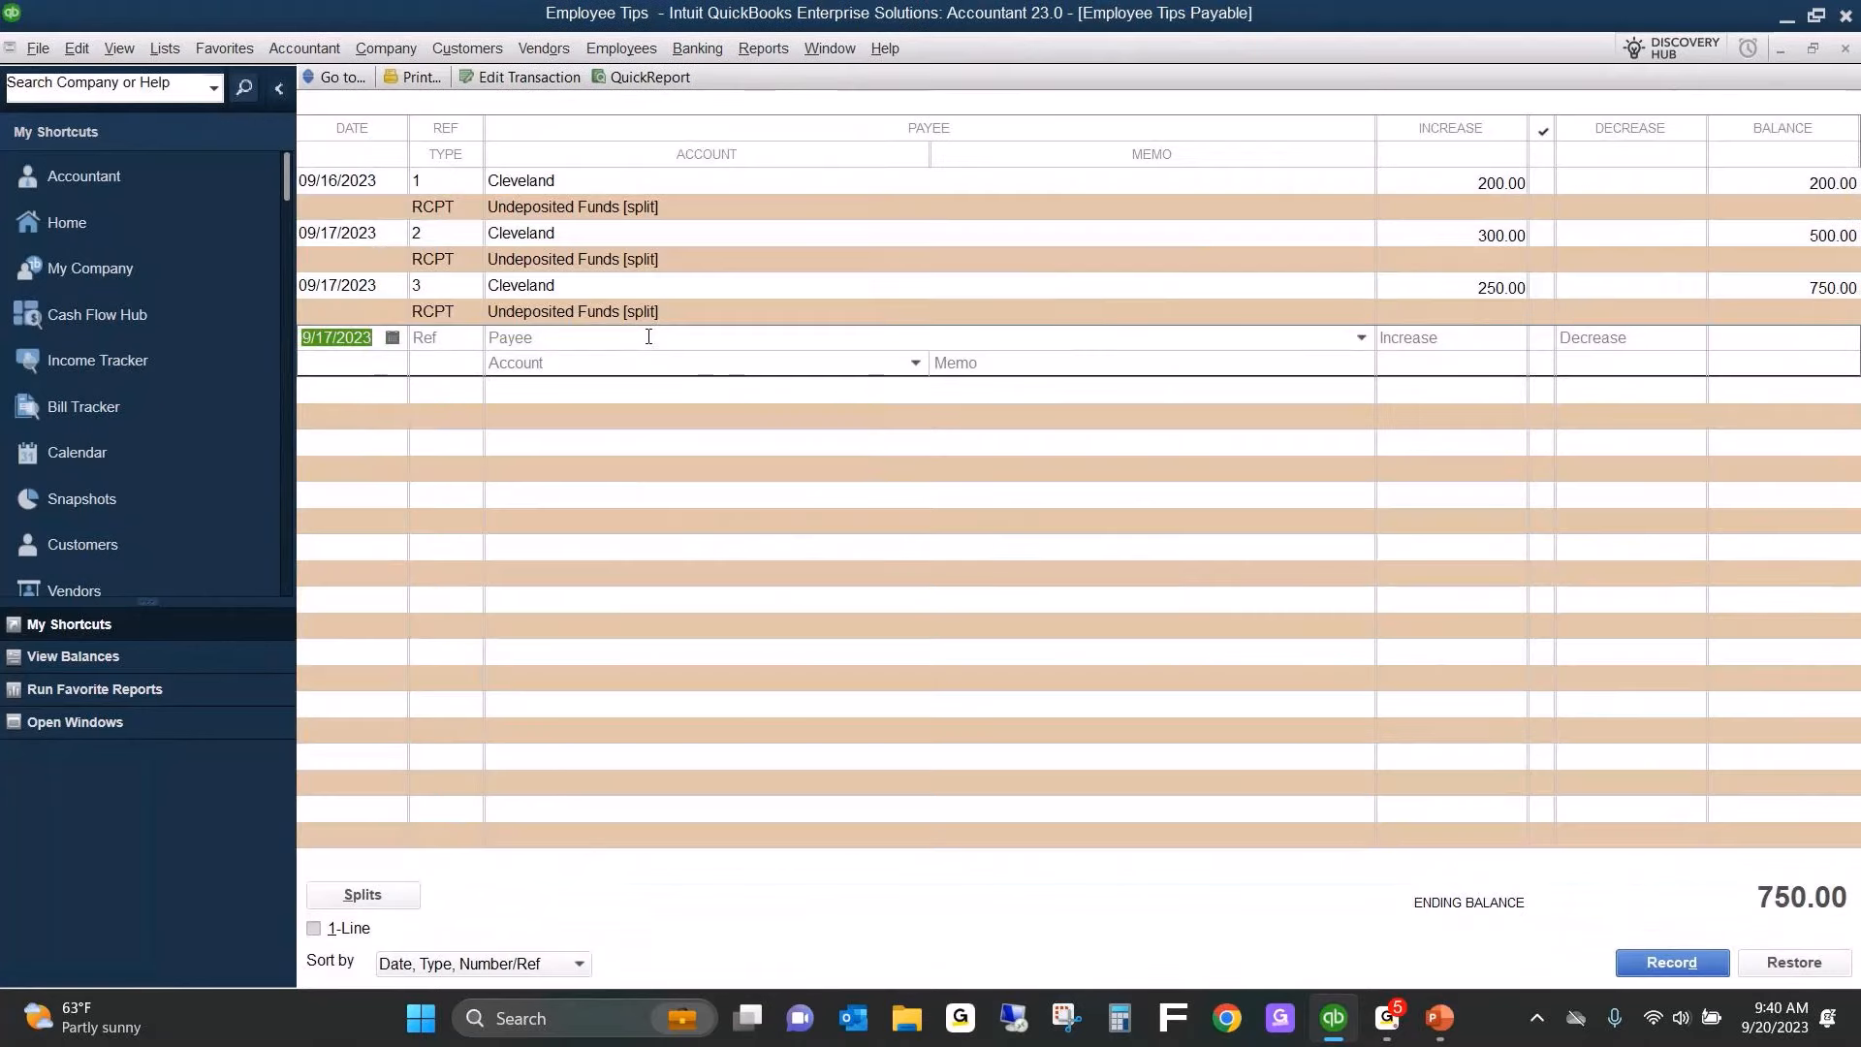
key(Escape)
right_click(648, 337)
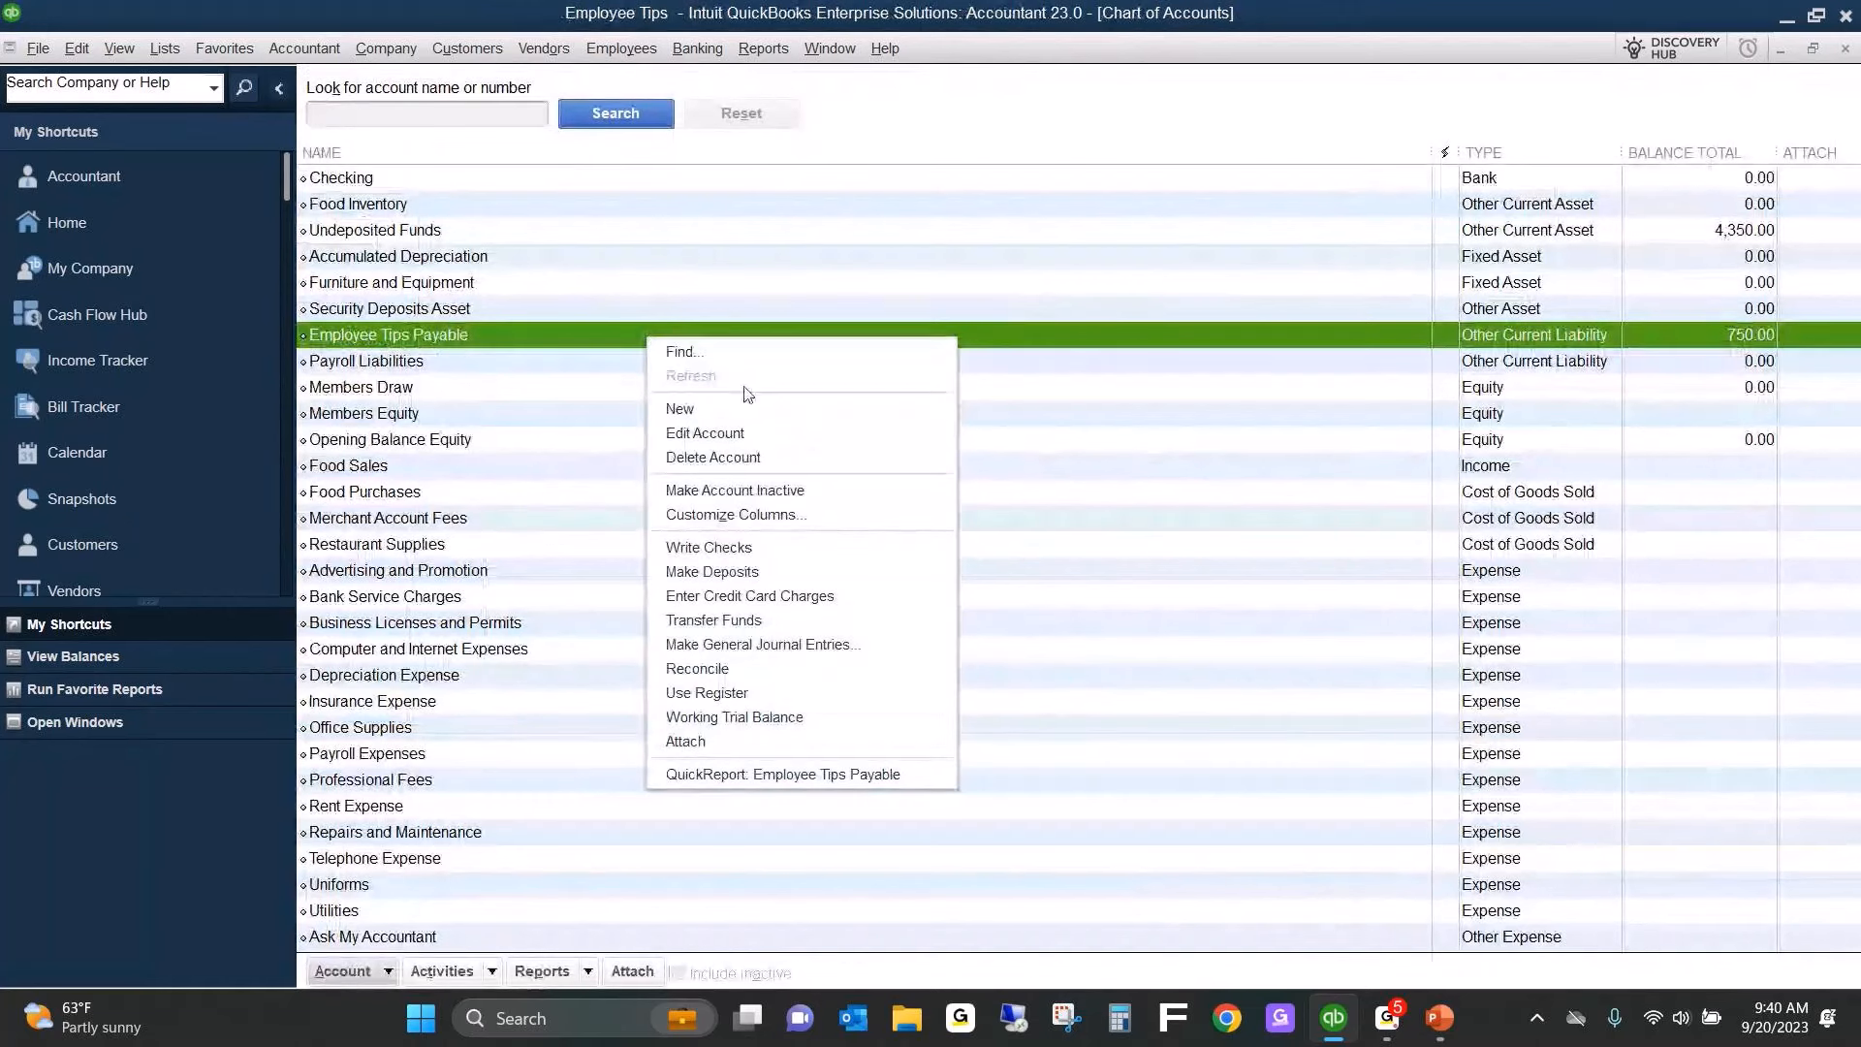
click(766, 434)
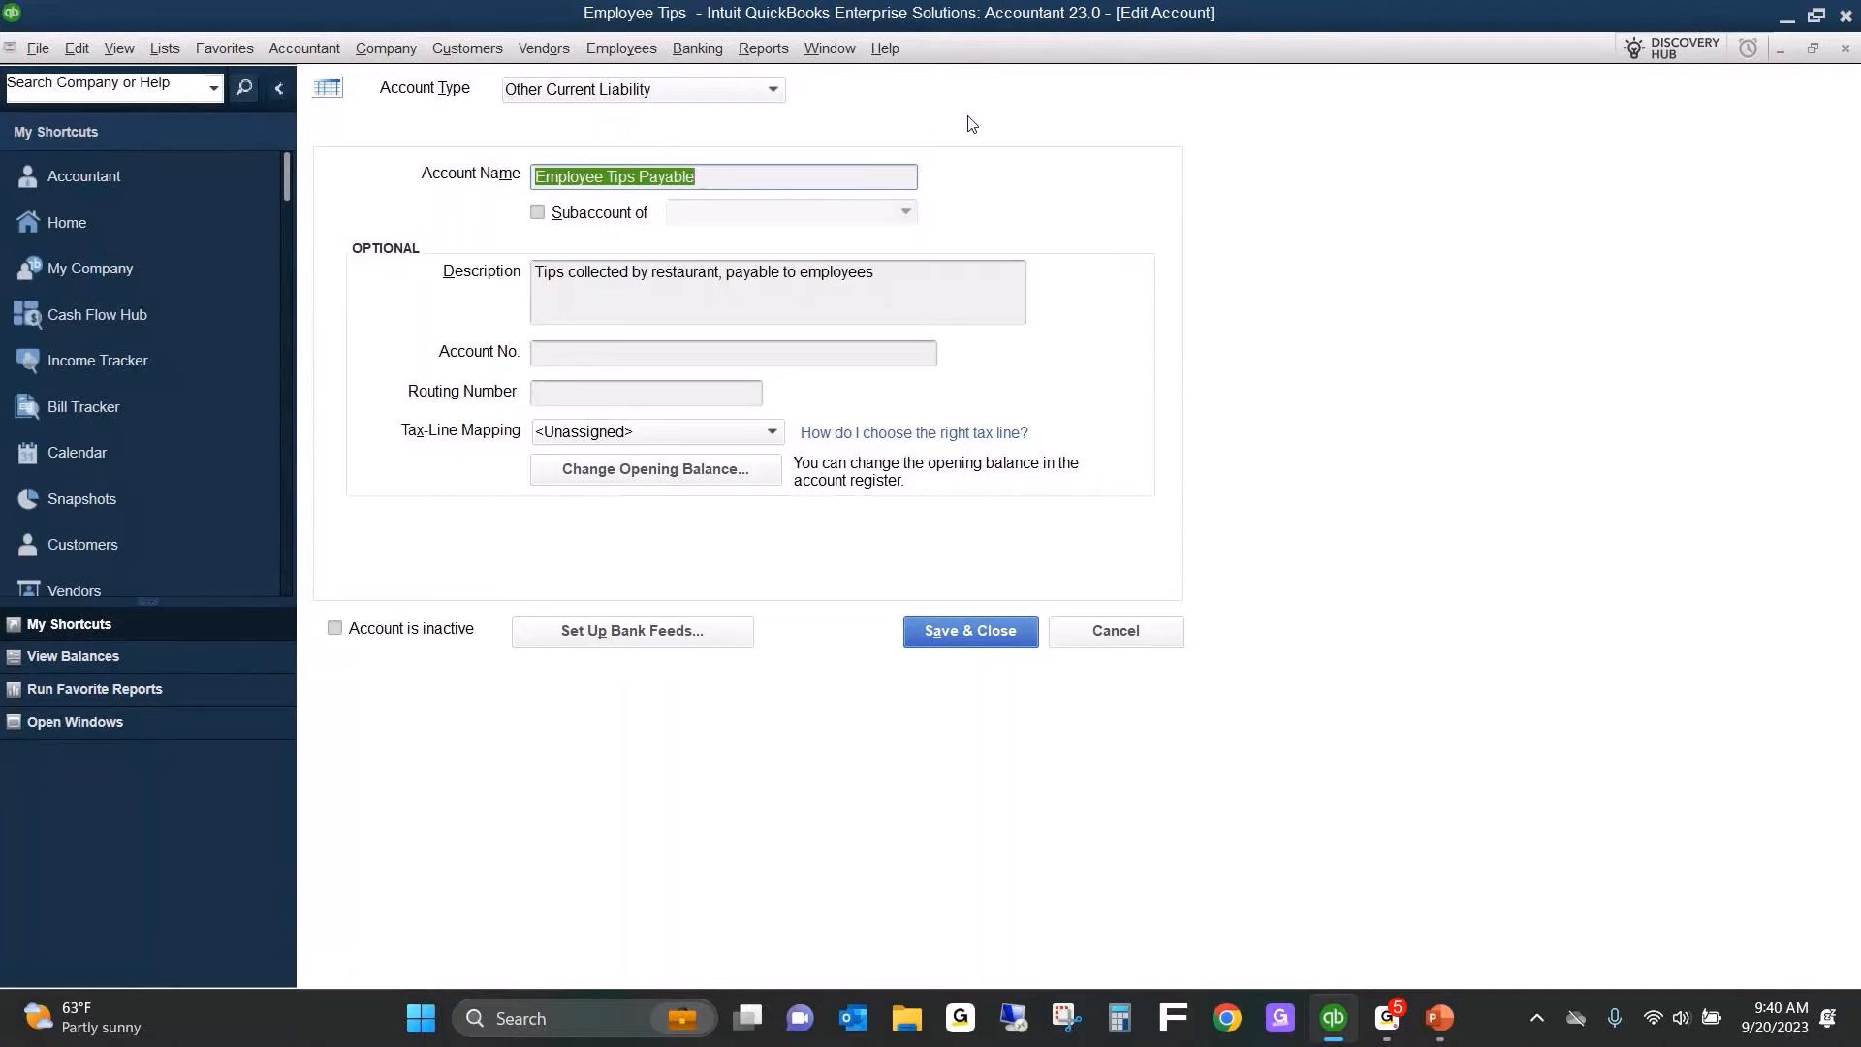
click(962, 639)
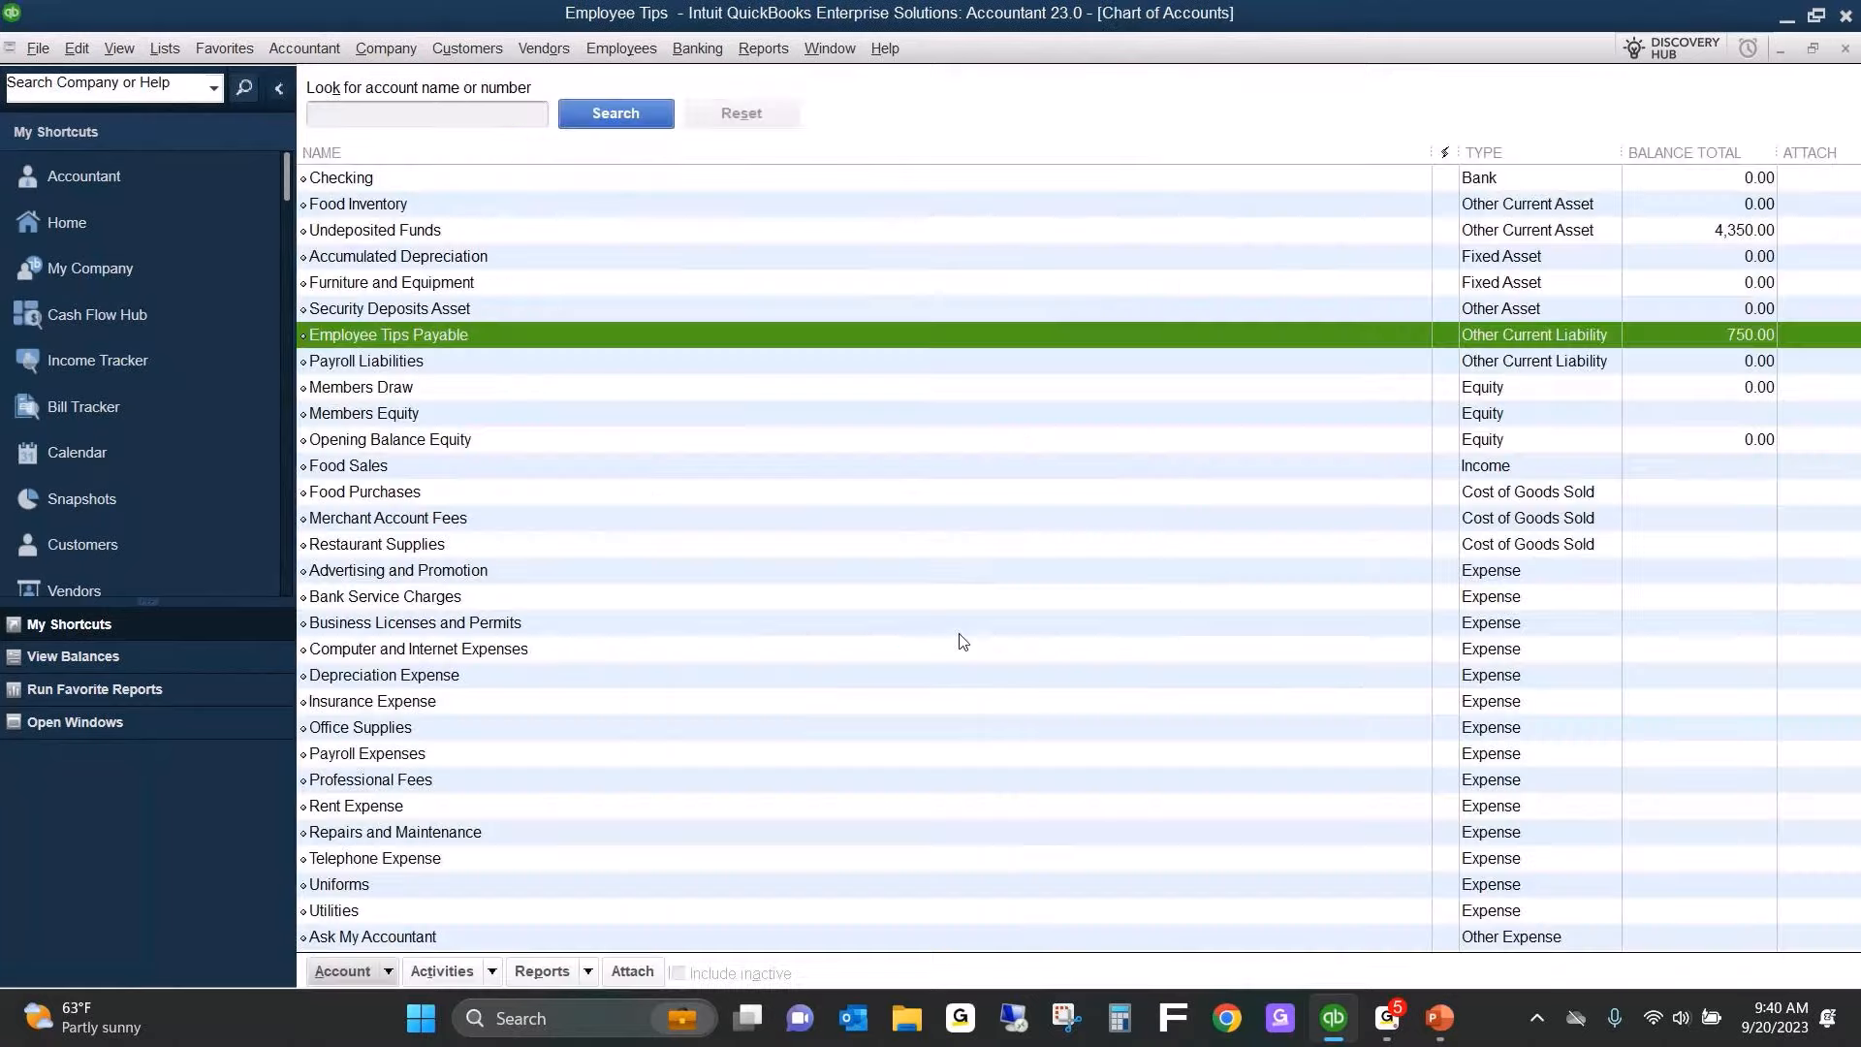
Review the active employee's payroll info, checking the wages and tips earnings items, and close the employee records.
click(165, 50)
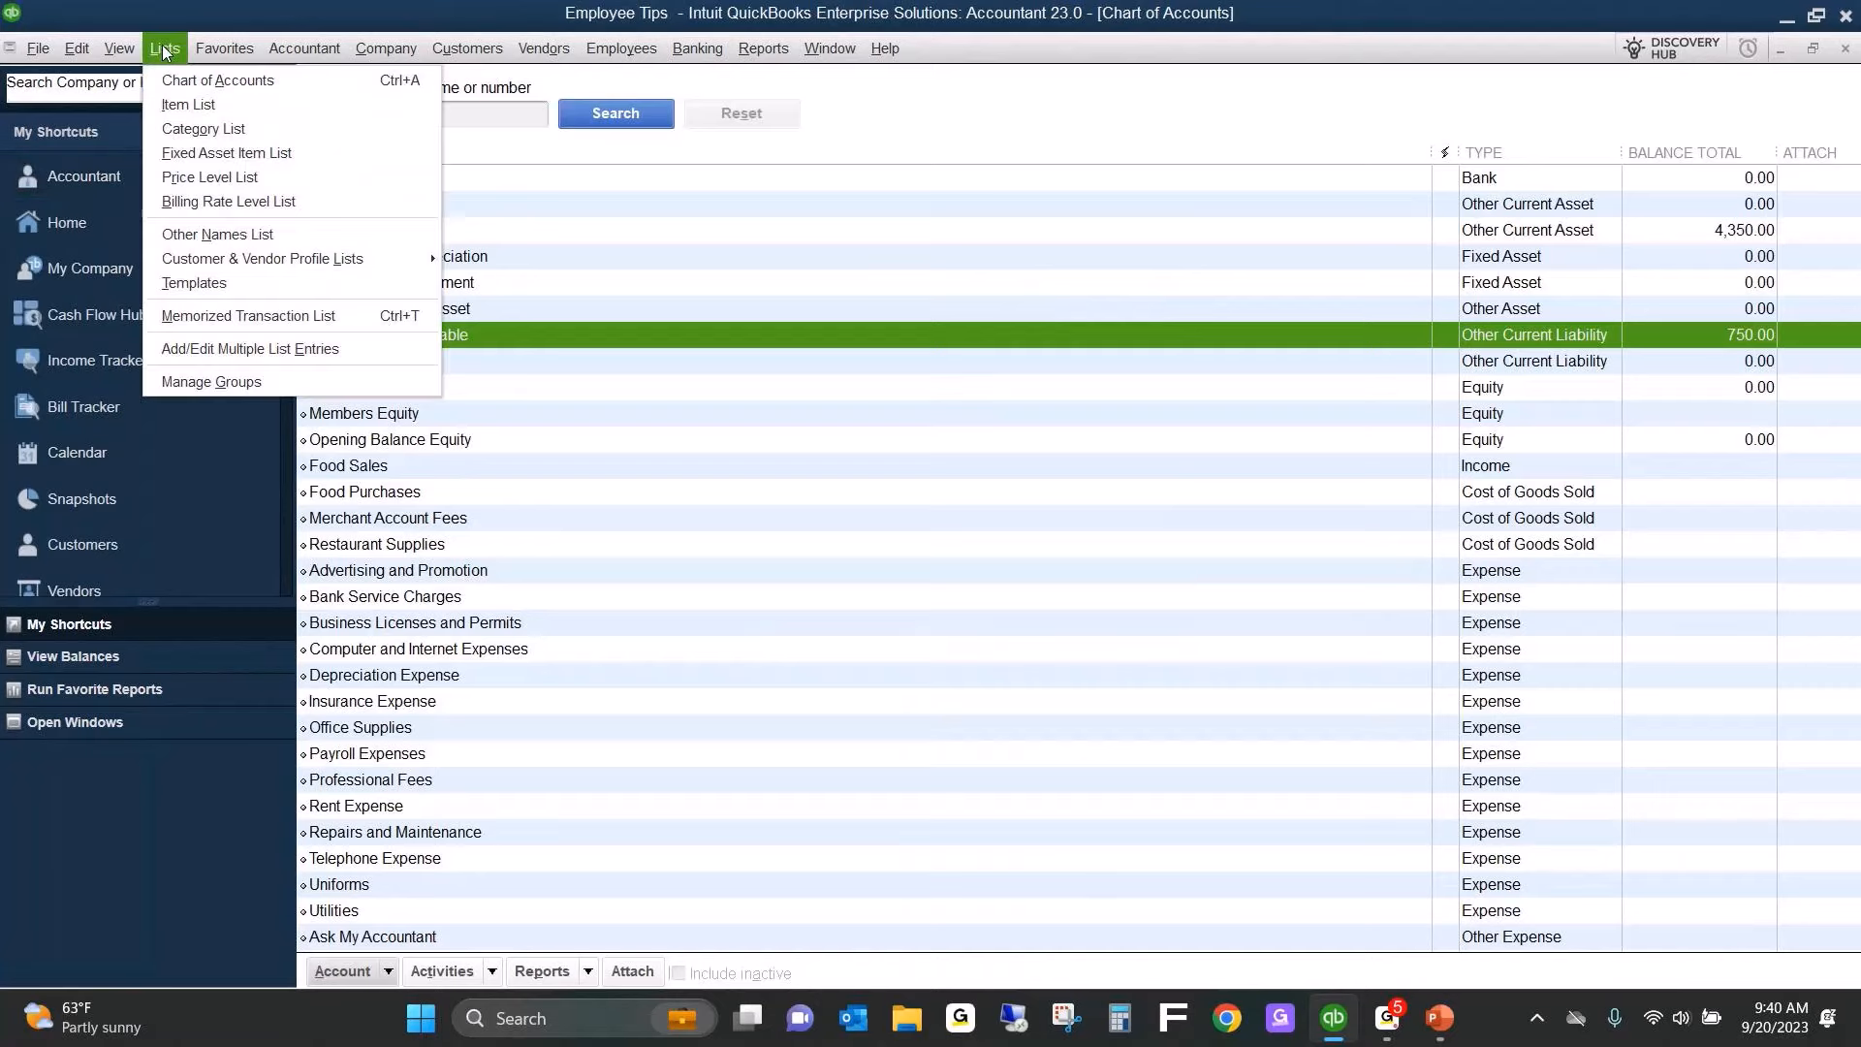
click(188, 853)
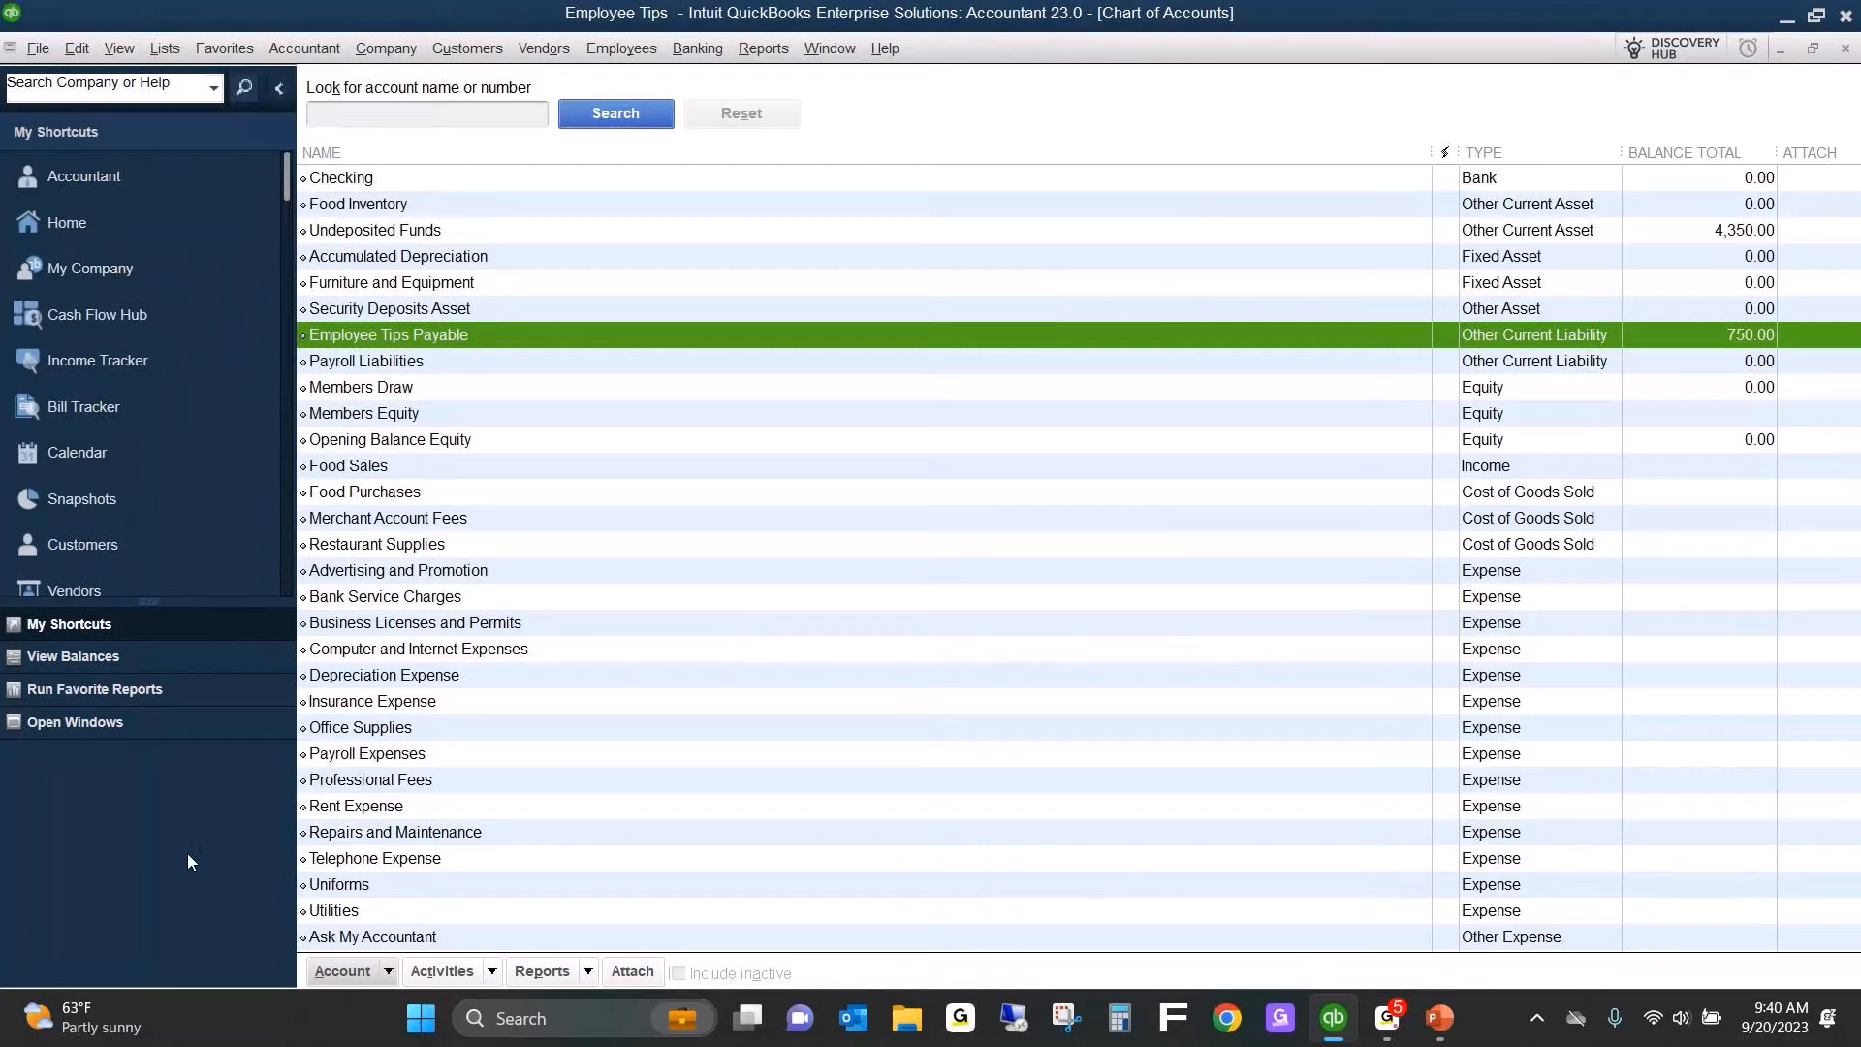
click(161, 224)
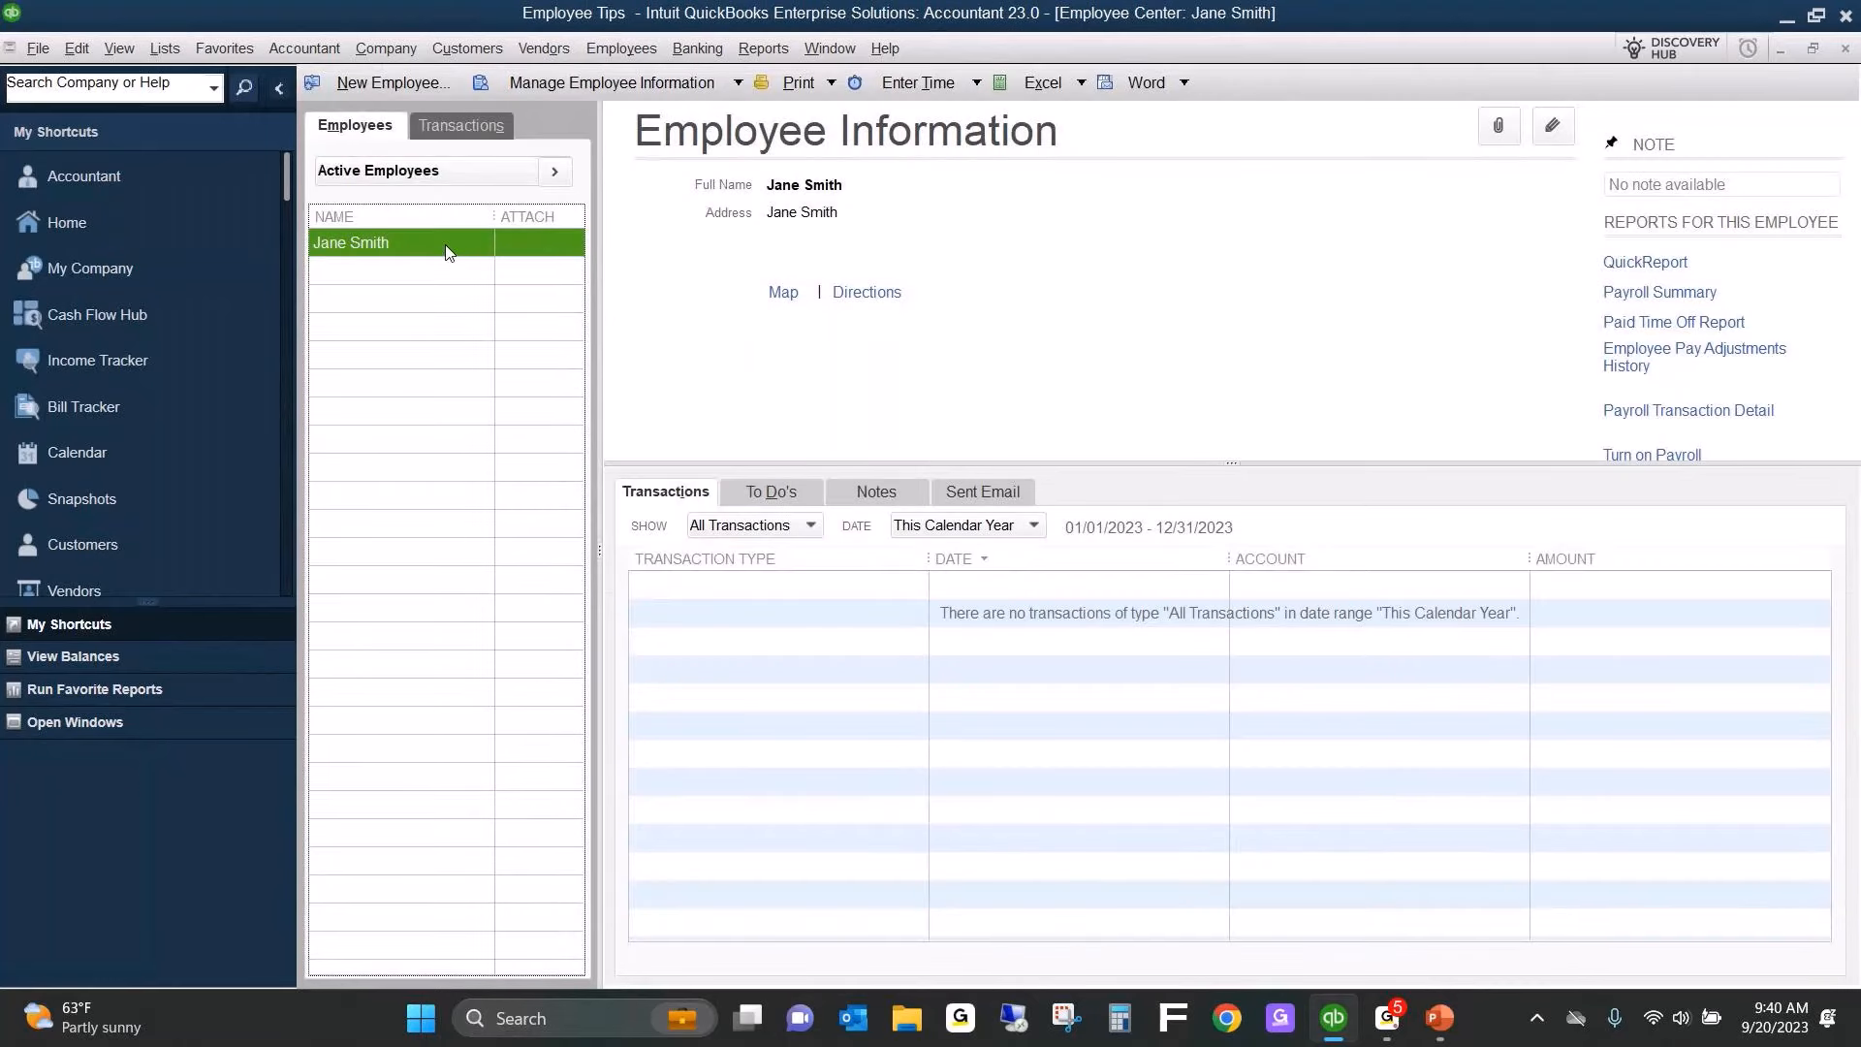
double_click(420, 246)
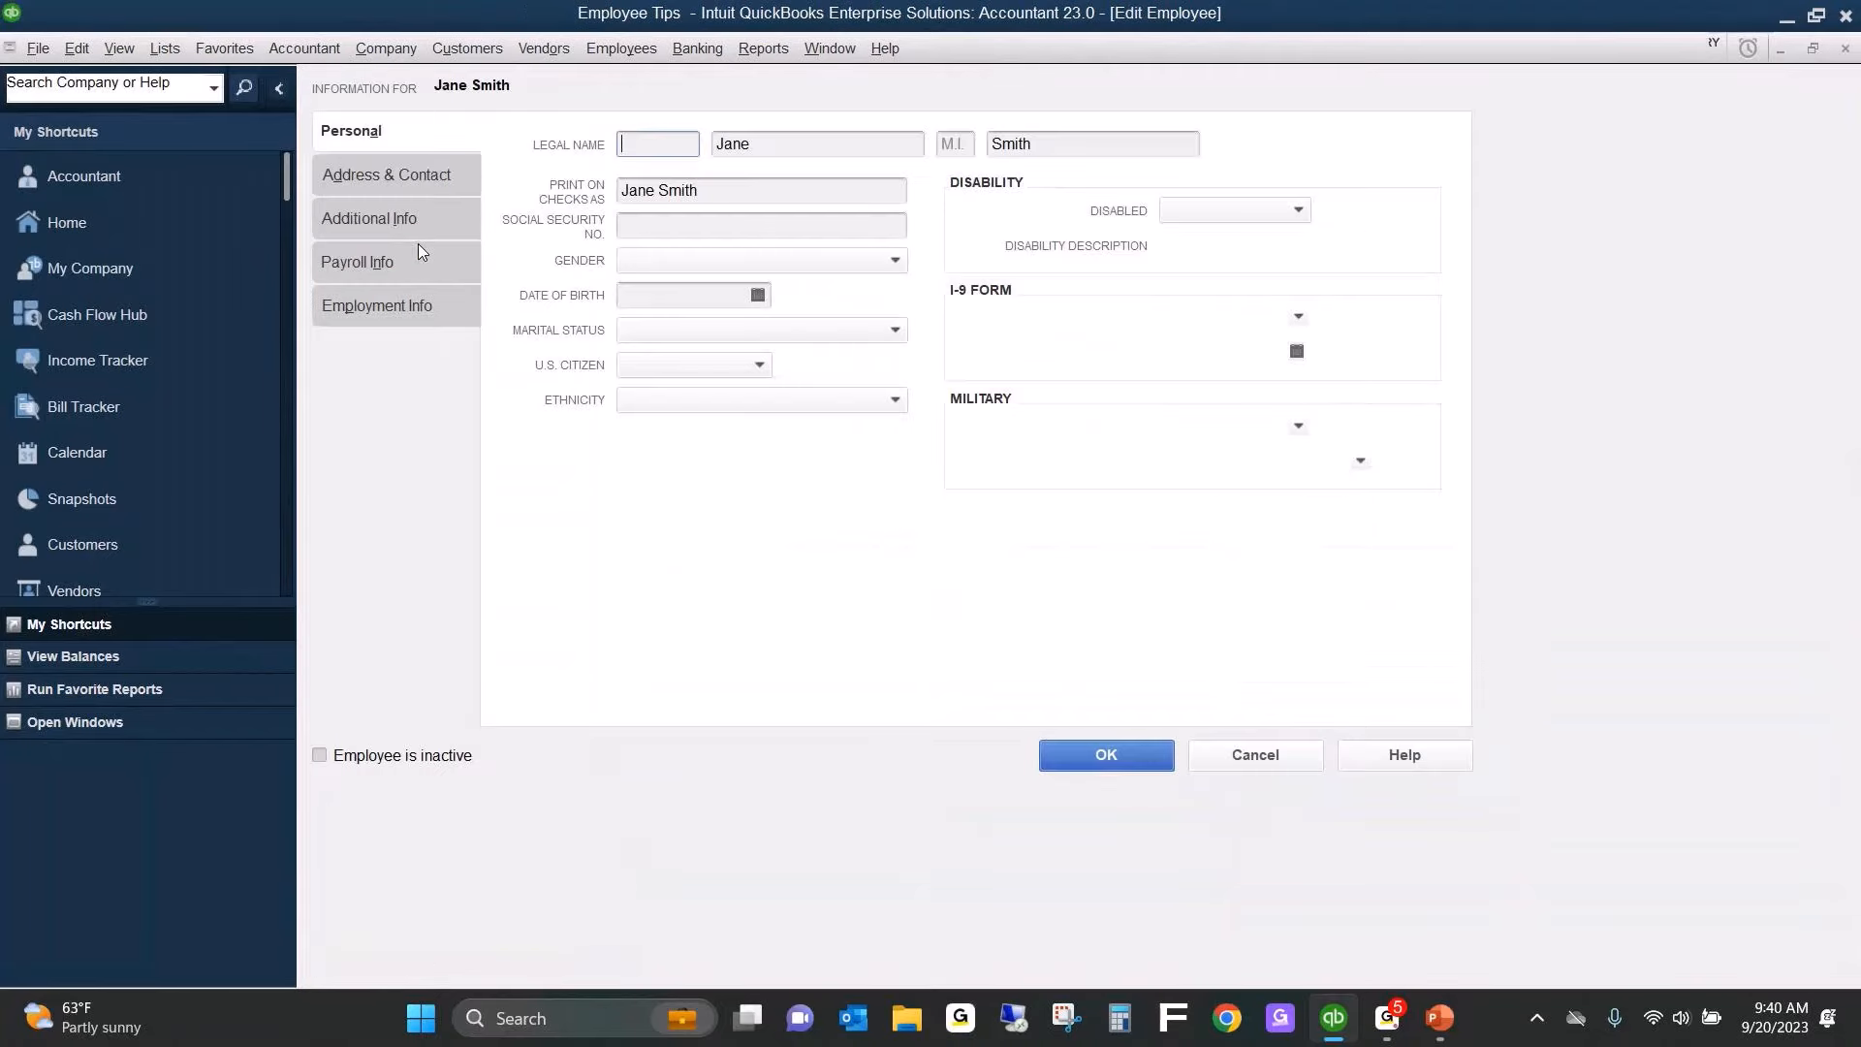
click(417, 254)
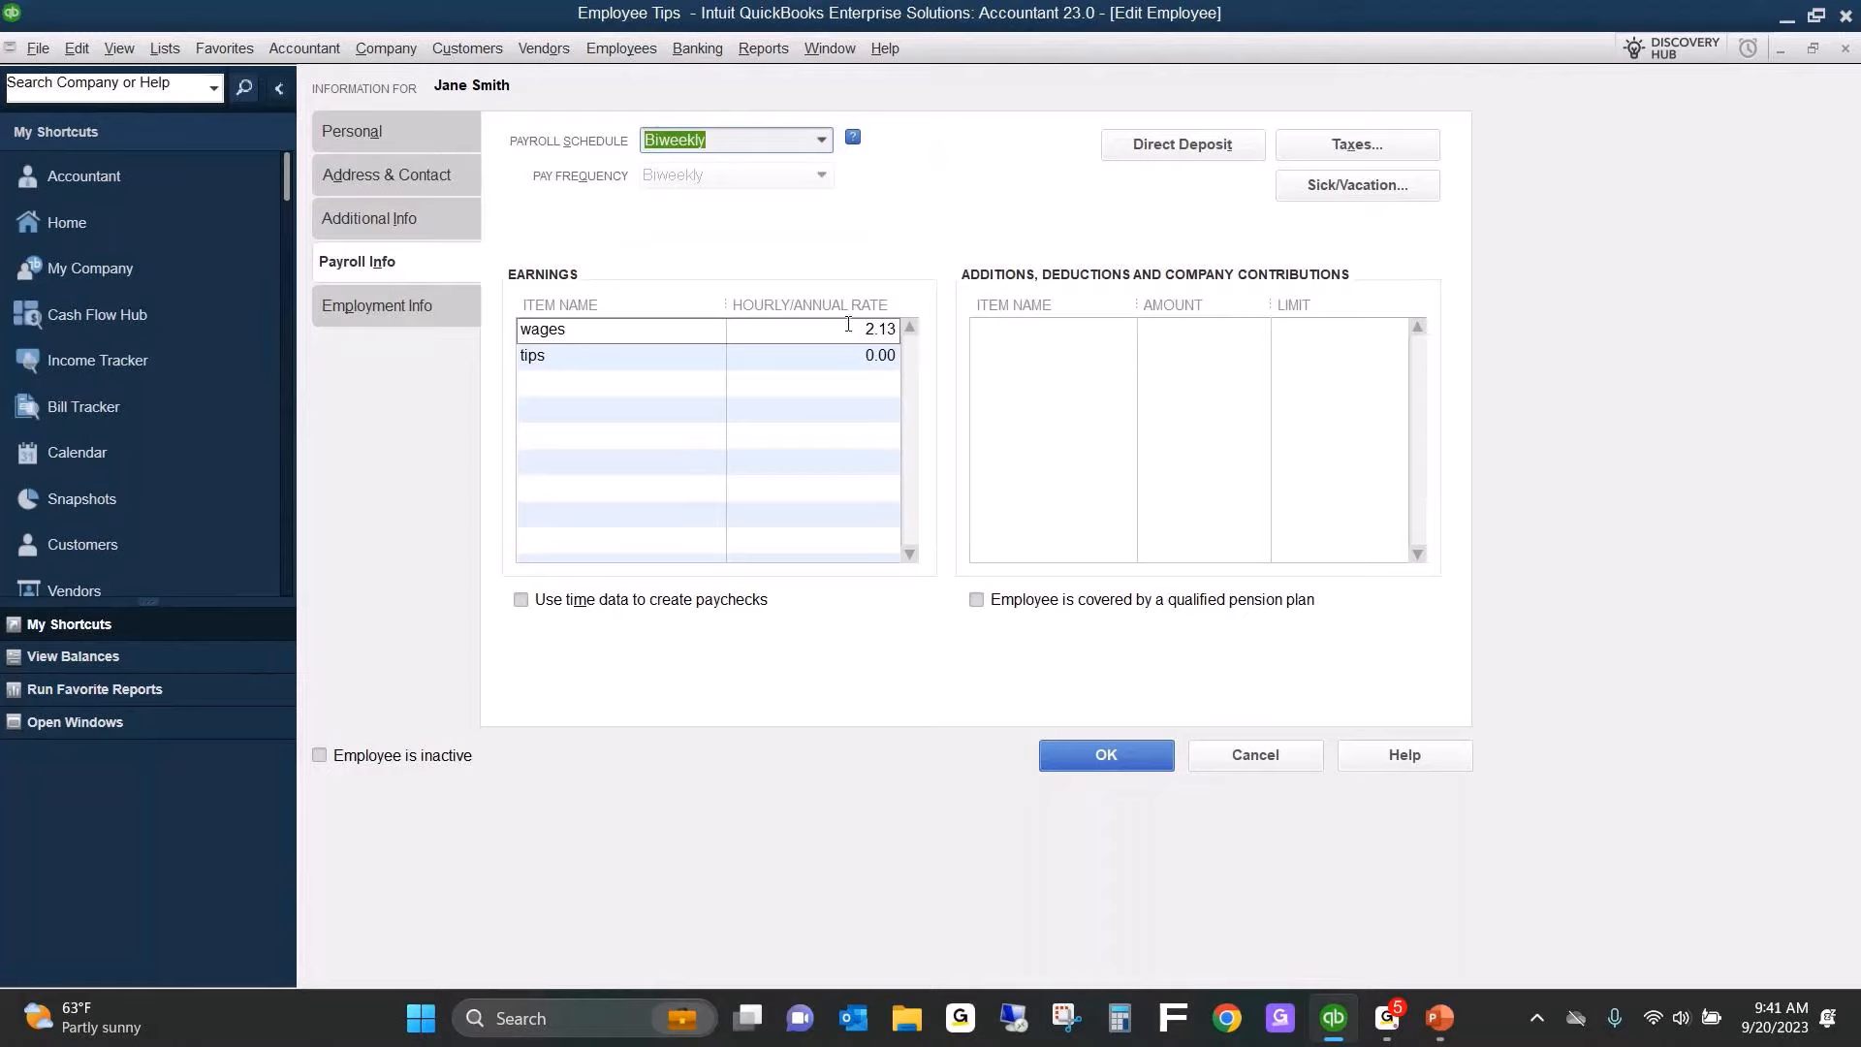
click(558, 356)
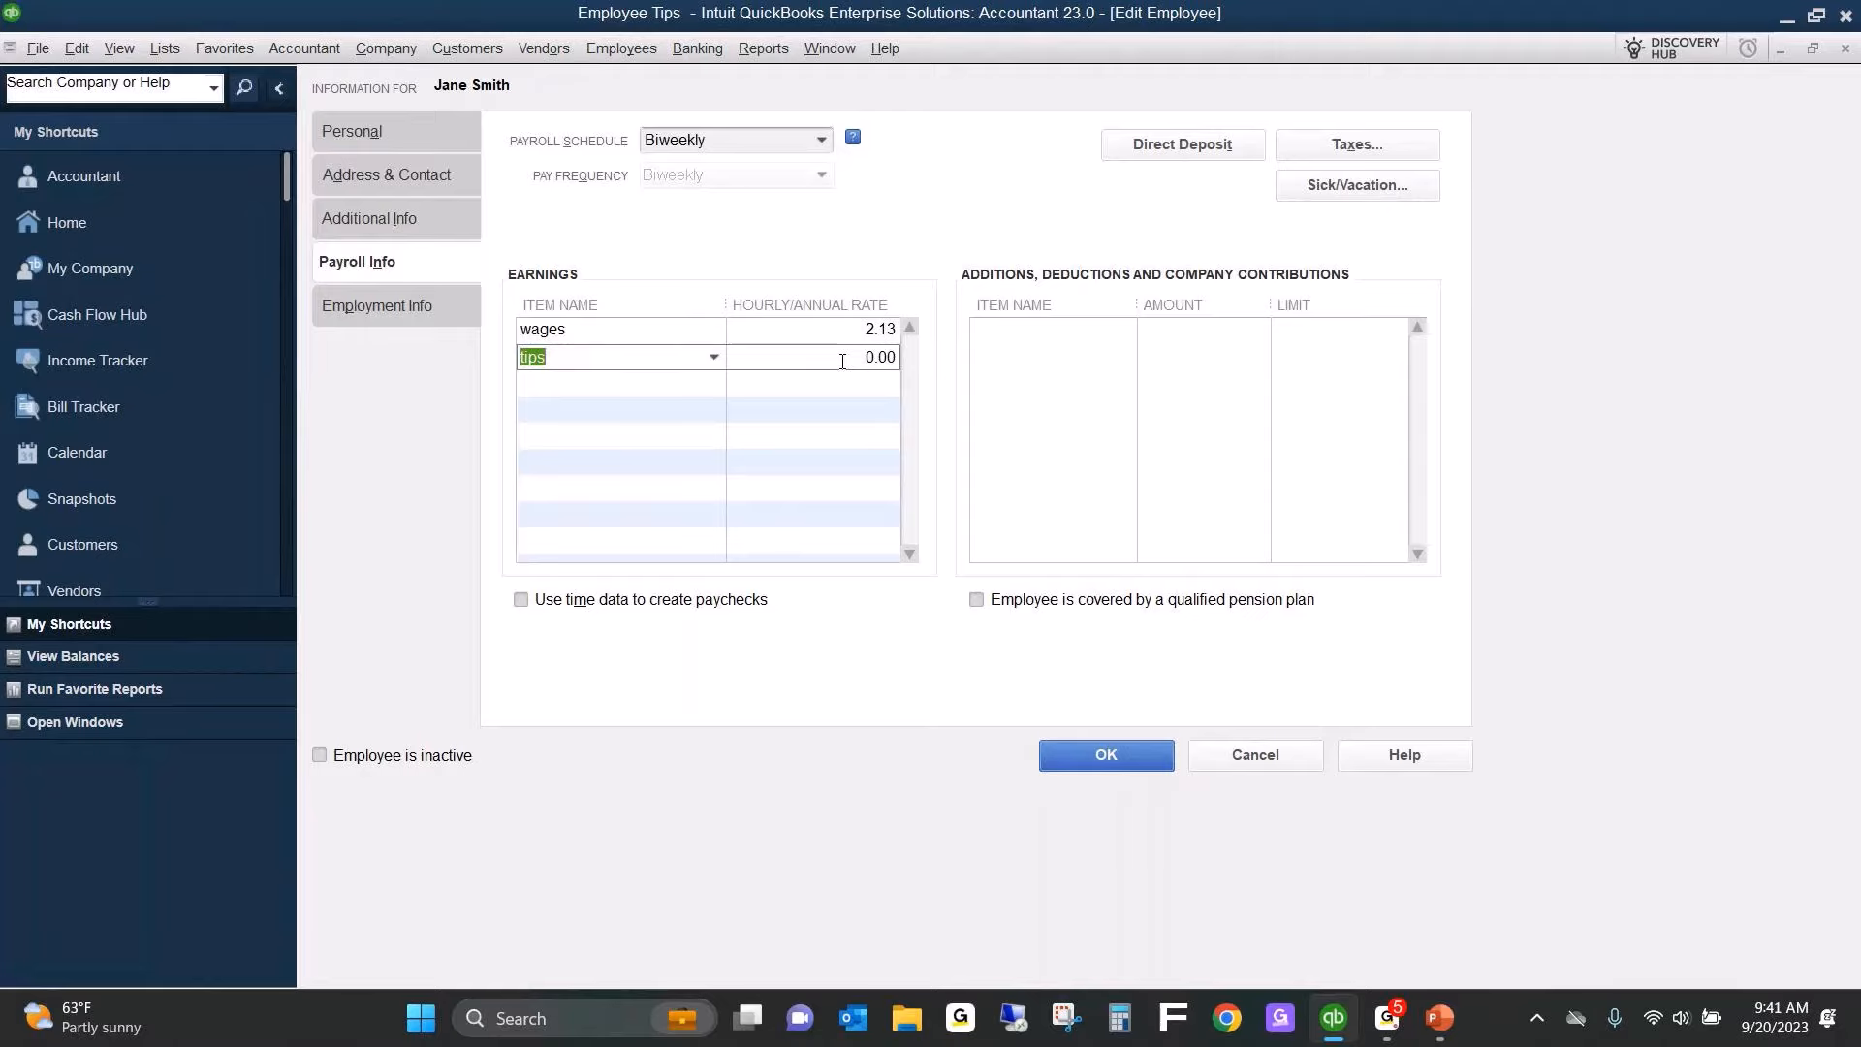
click(1106, 756)
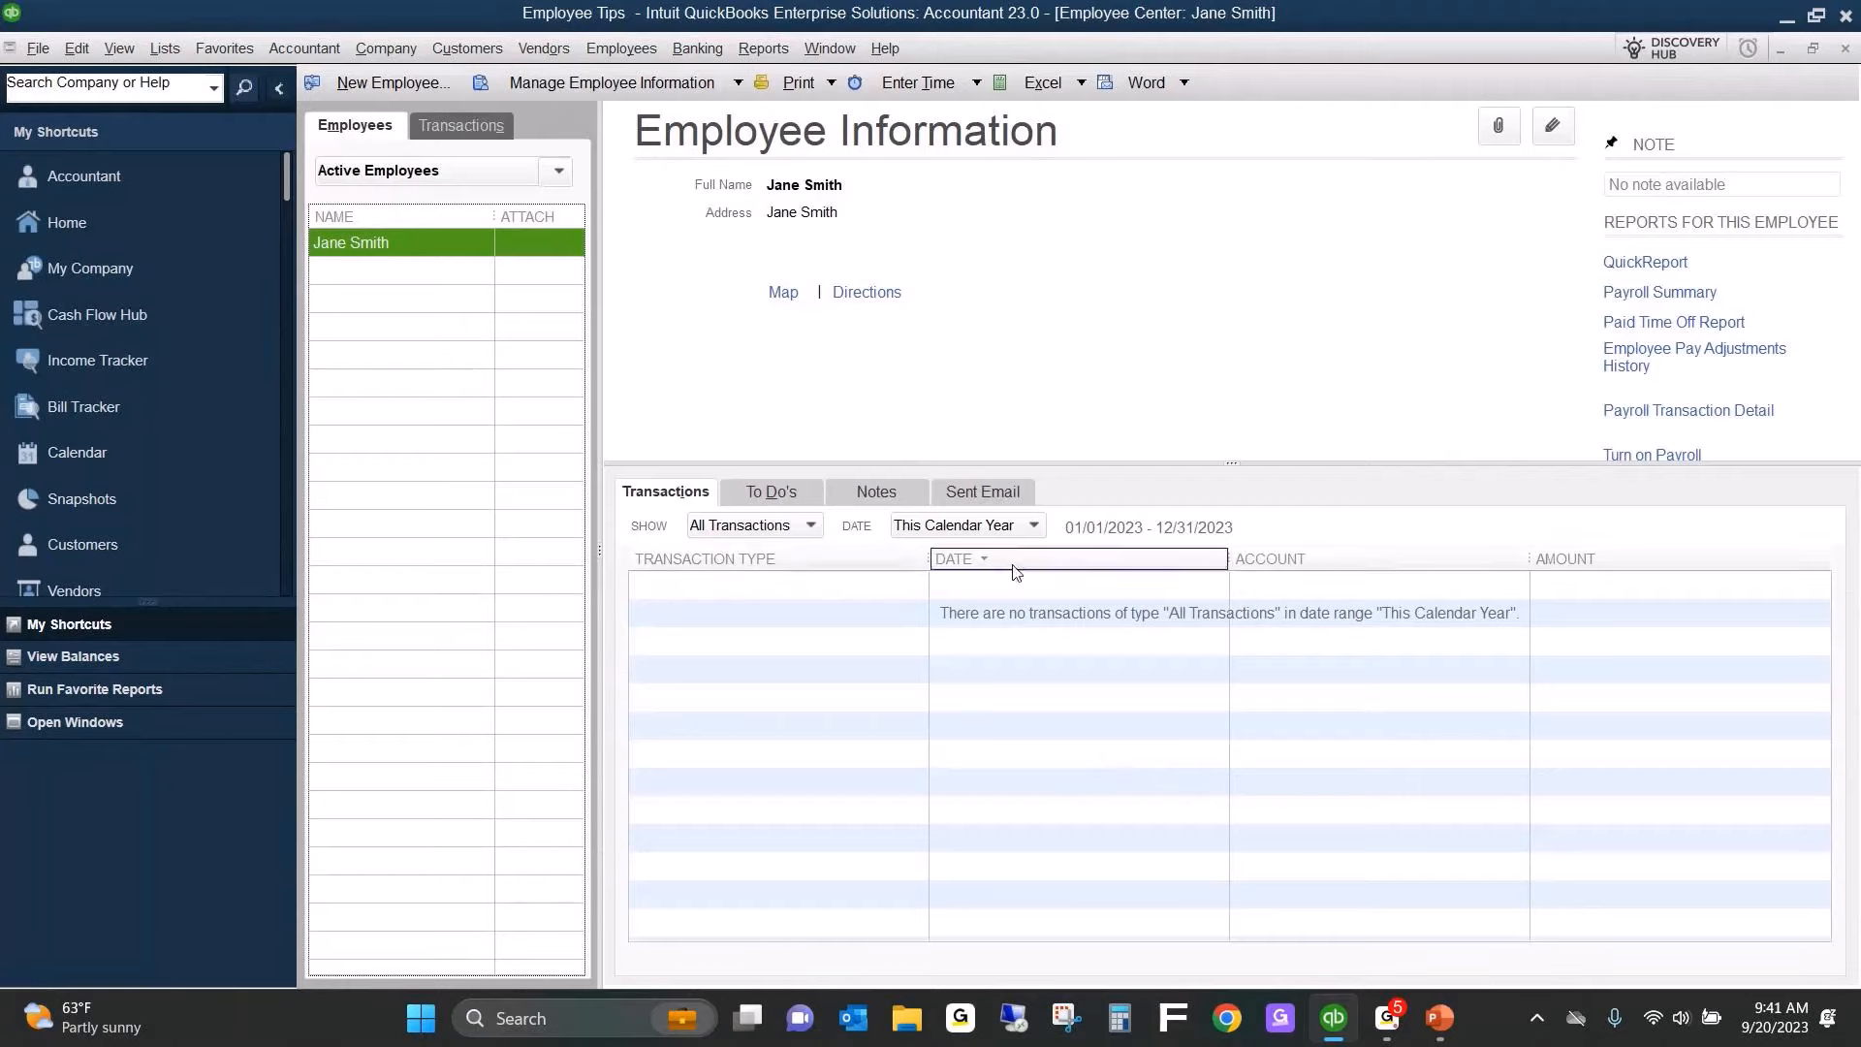
key(Escape)
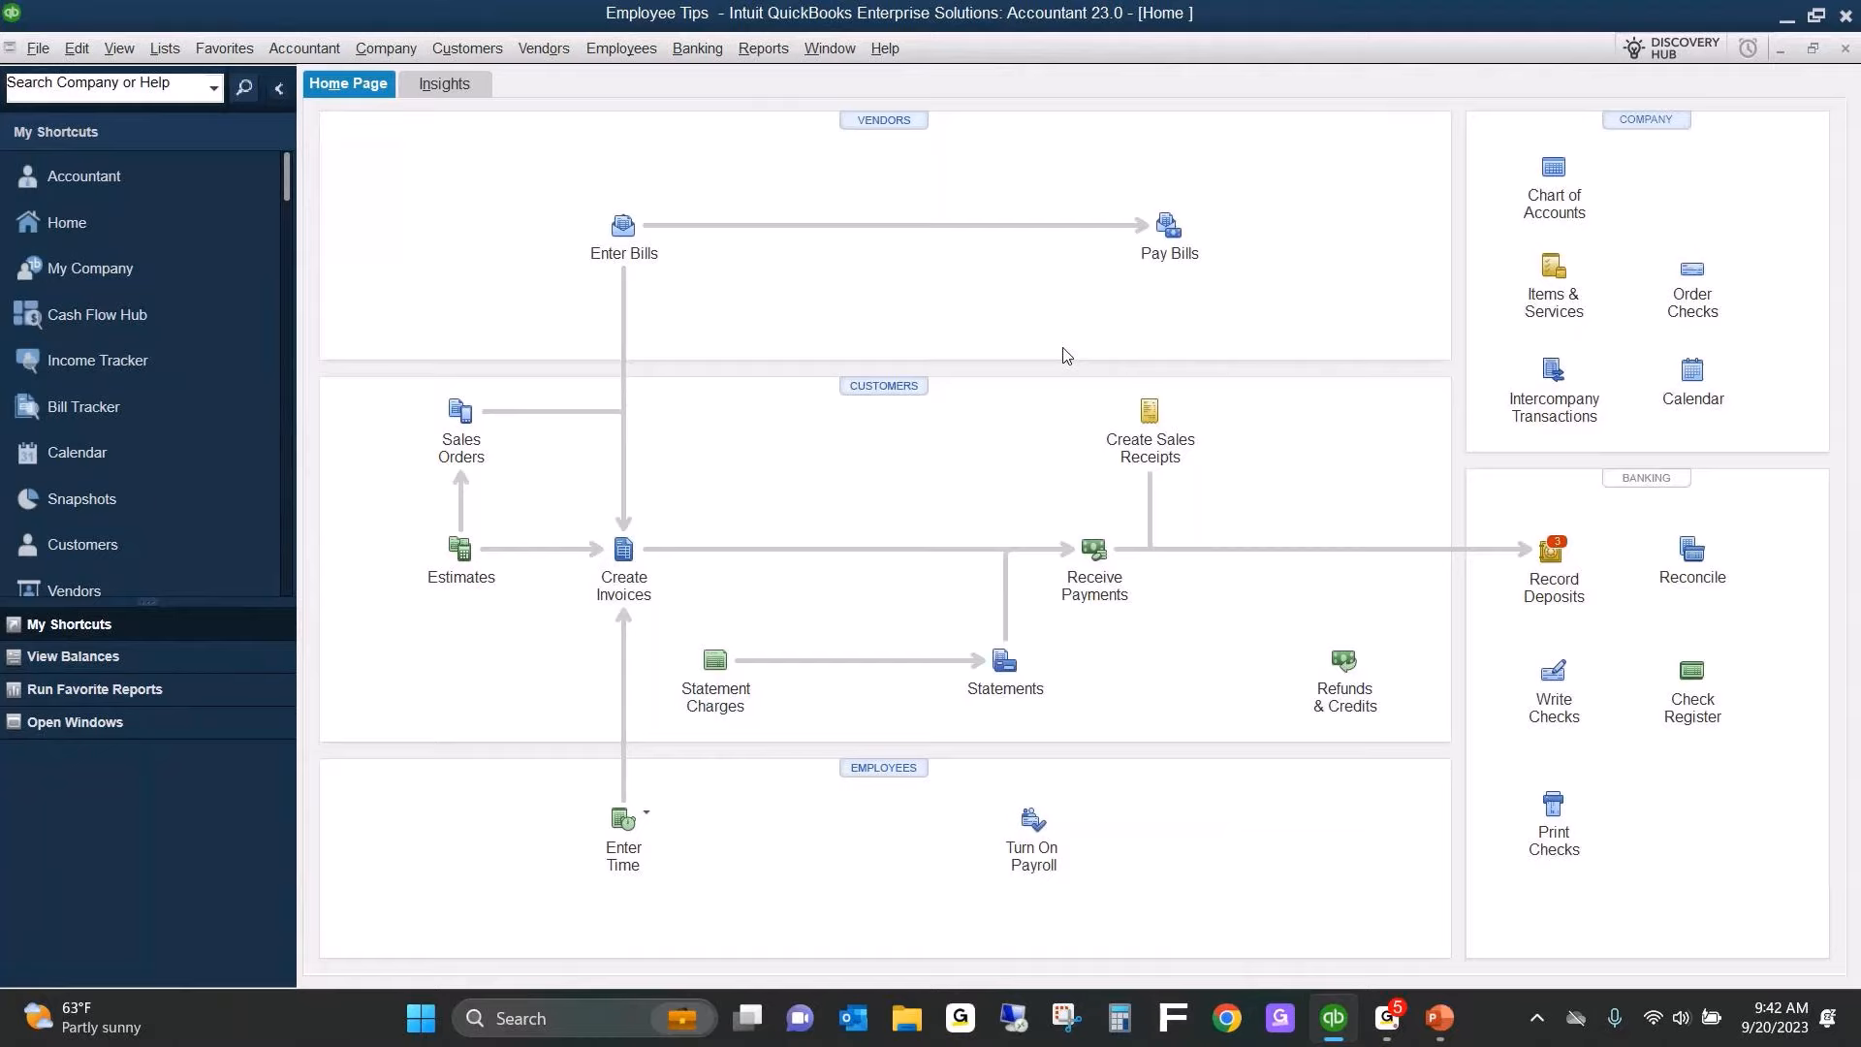
Open the Item List and review the settings of the Bar Sales and Food Sales items.
click(164, 50)
click(206, 106)
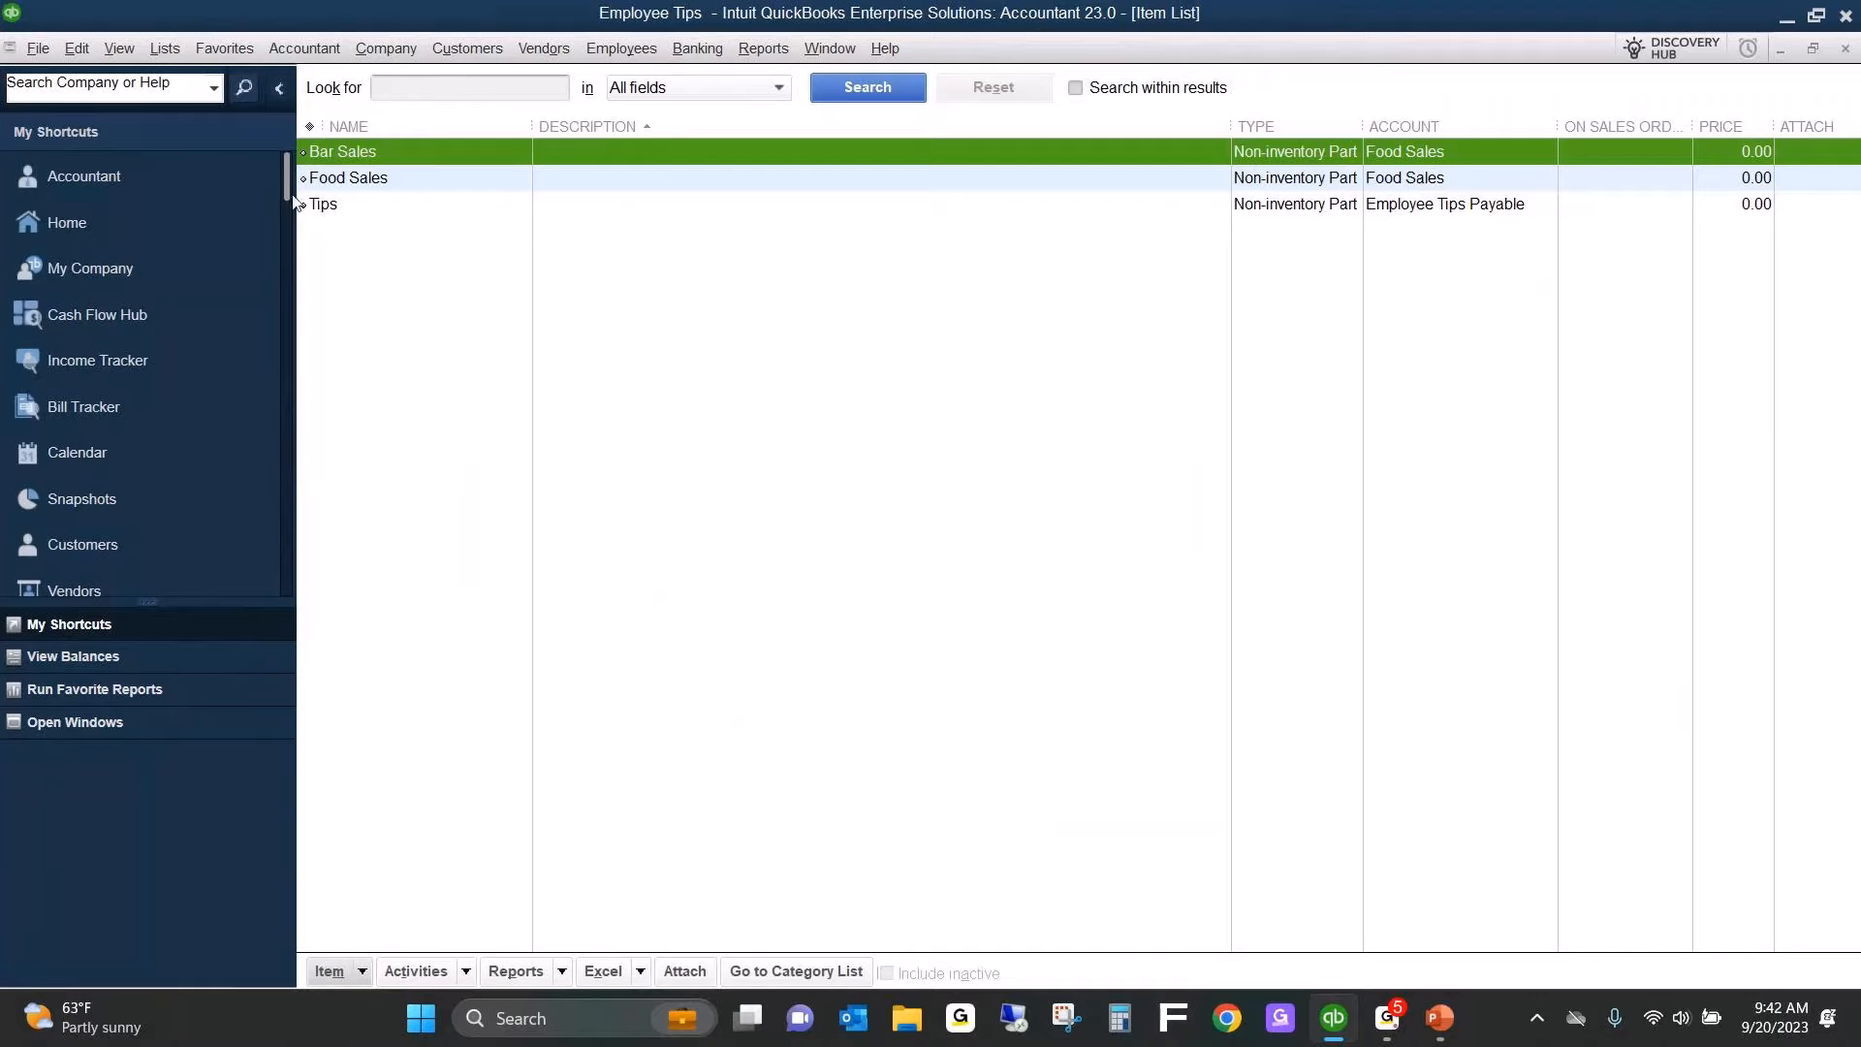
double_click(401, 153)
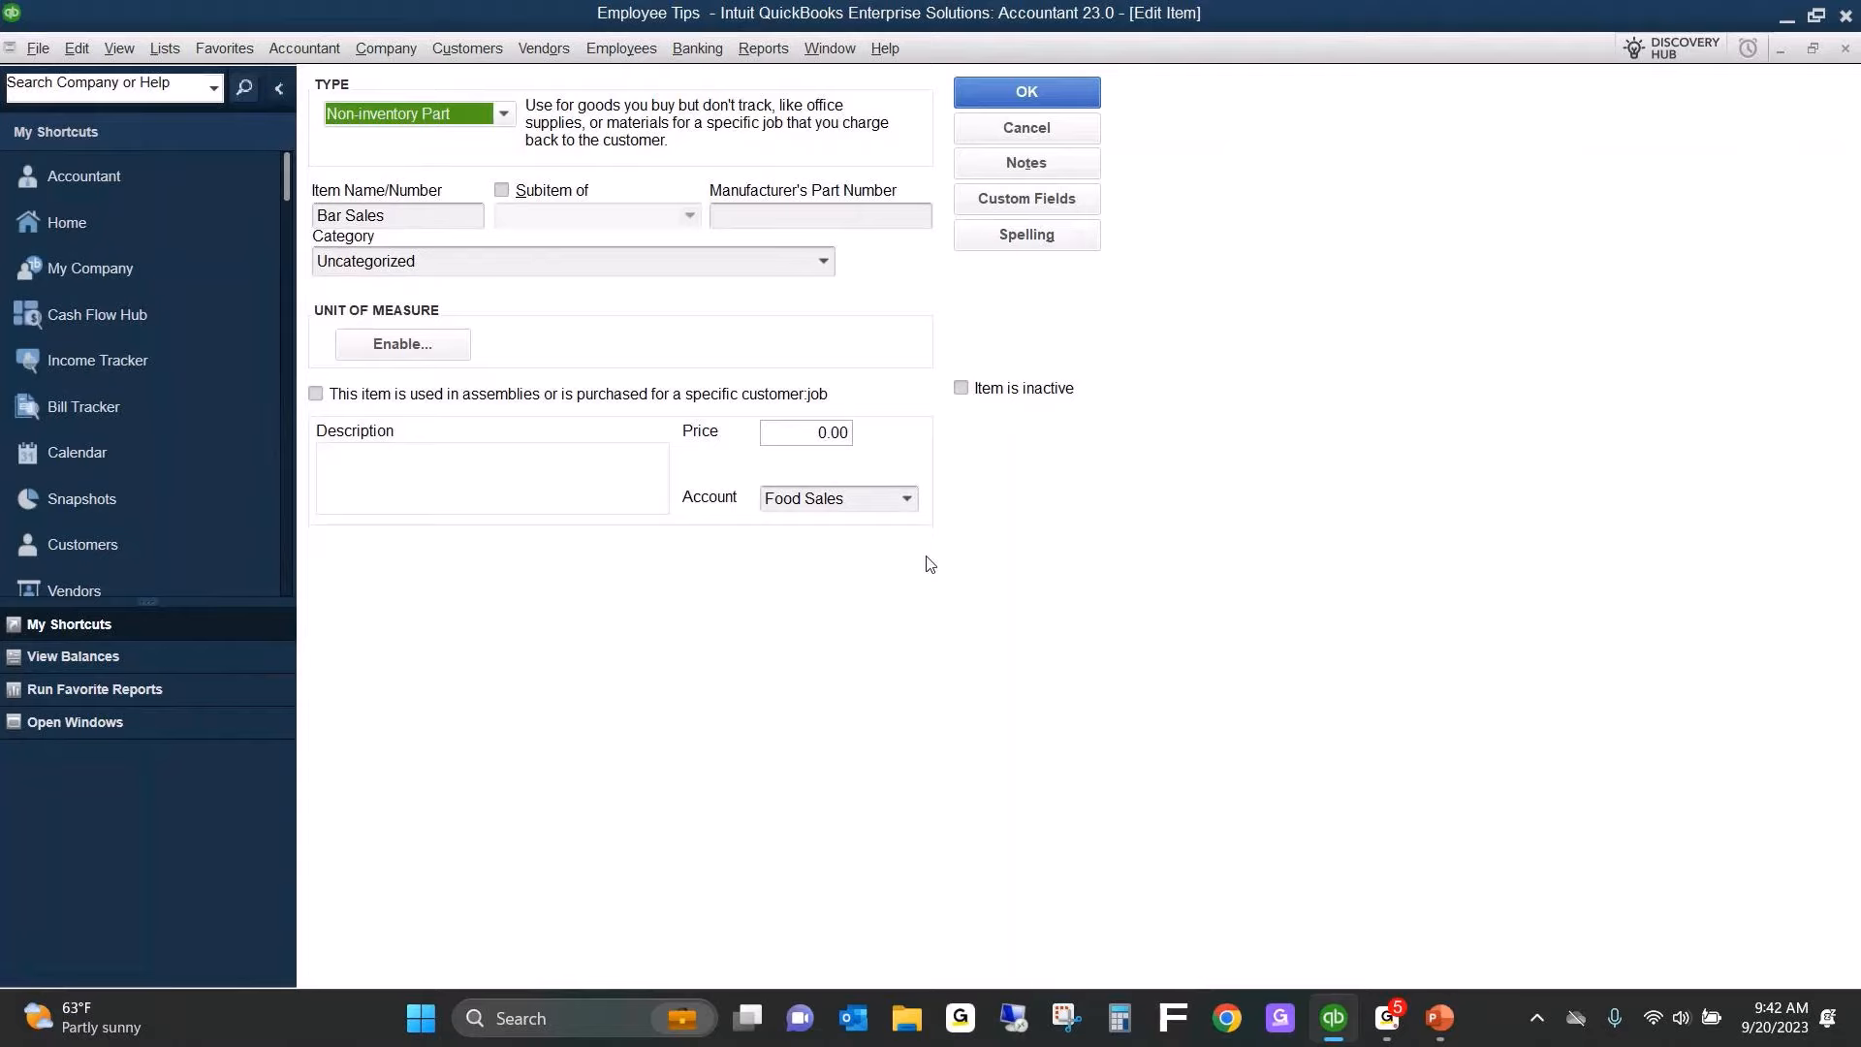
click(1027, 95)
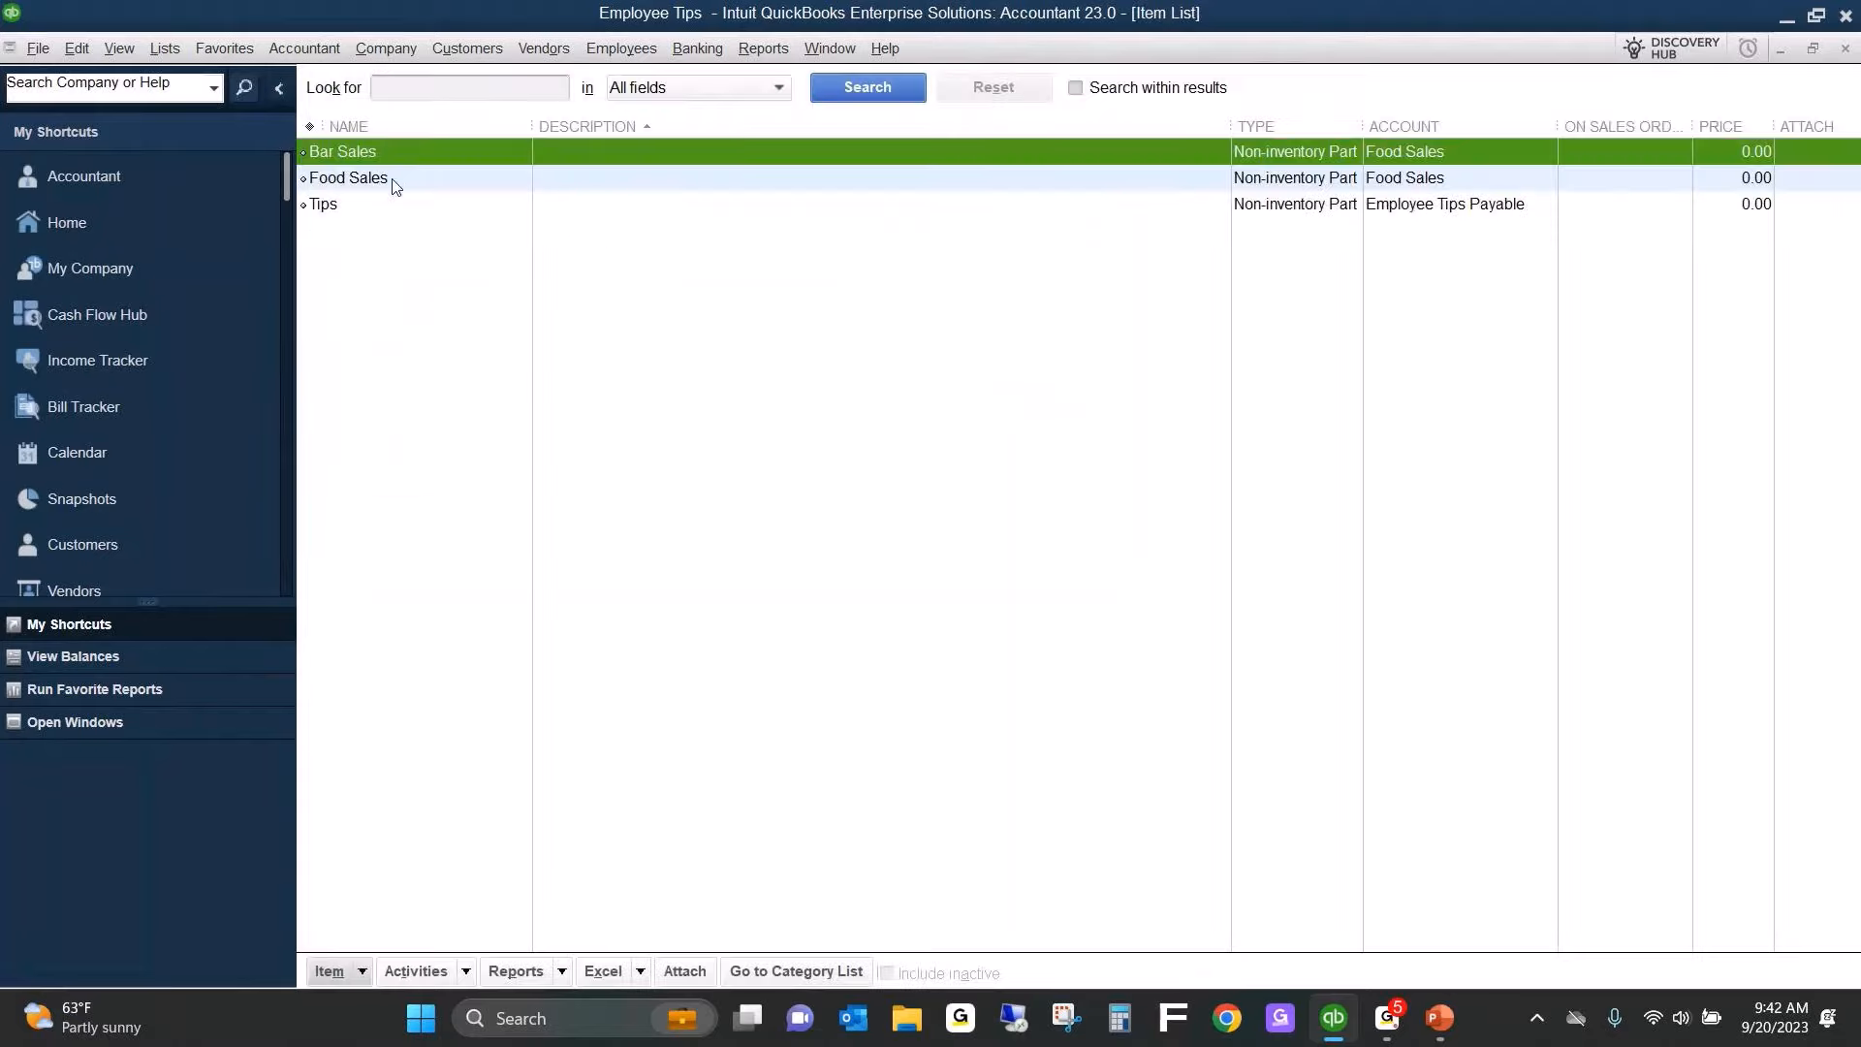
double_click(393, 181)
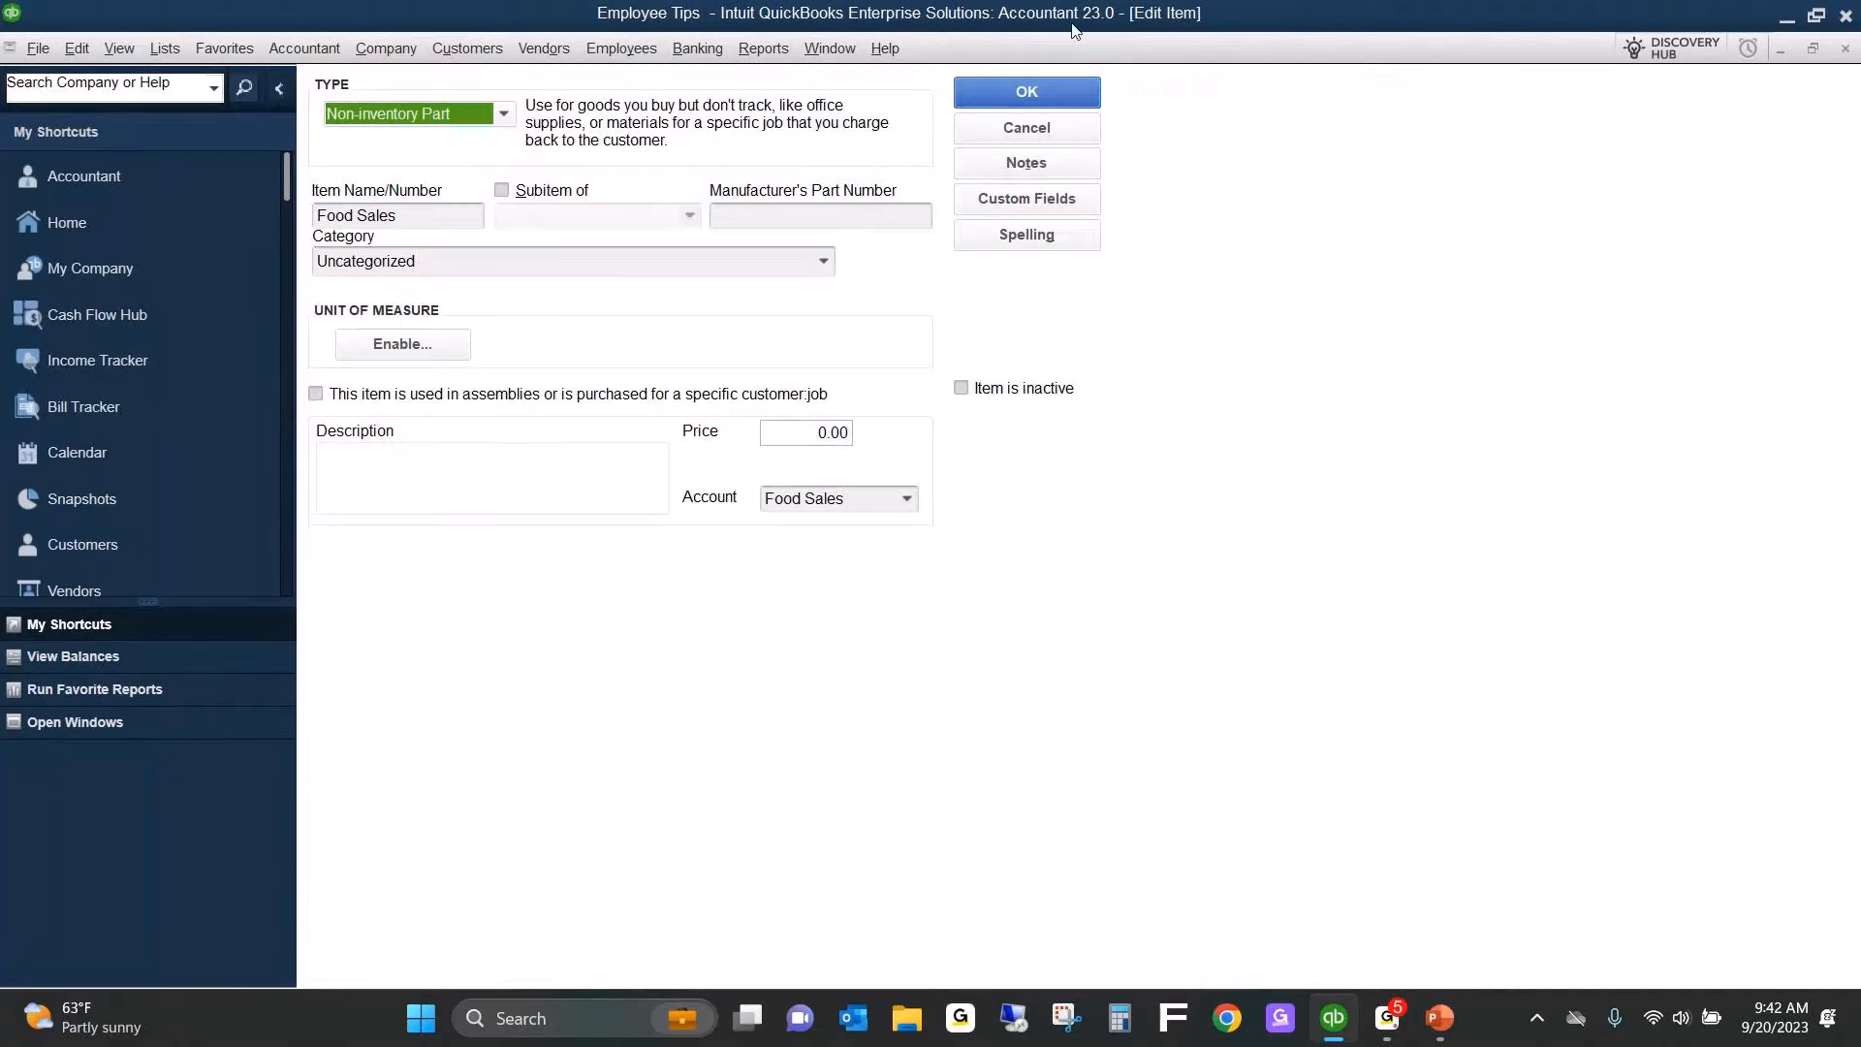
click(1072, 94)
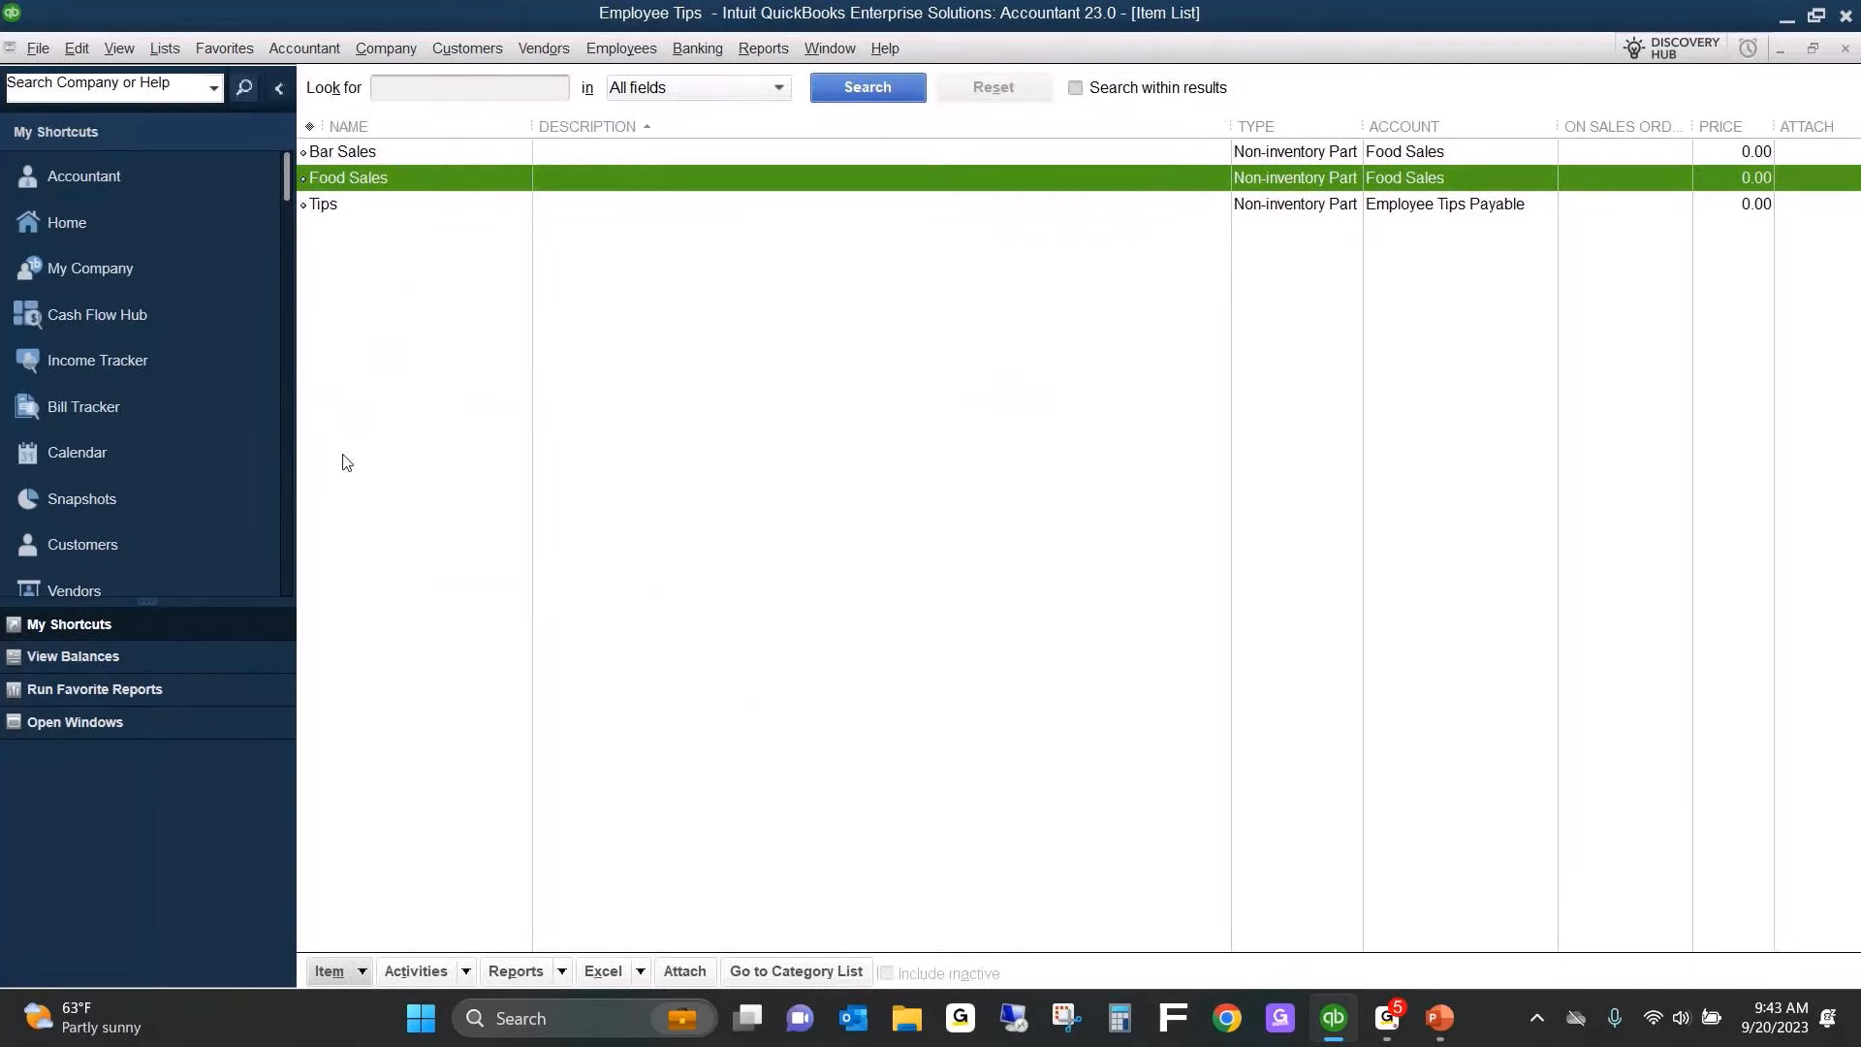
Assign the Tips item to the Employee Tips Payable account and save the item.
click(415, 205)
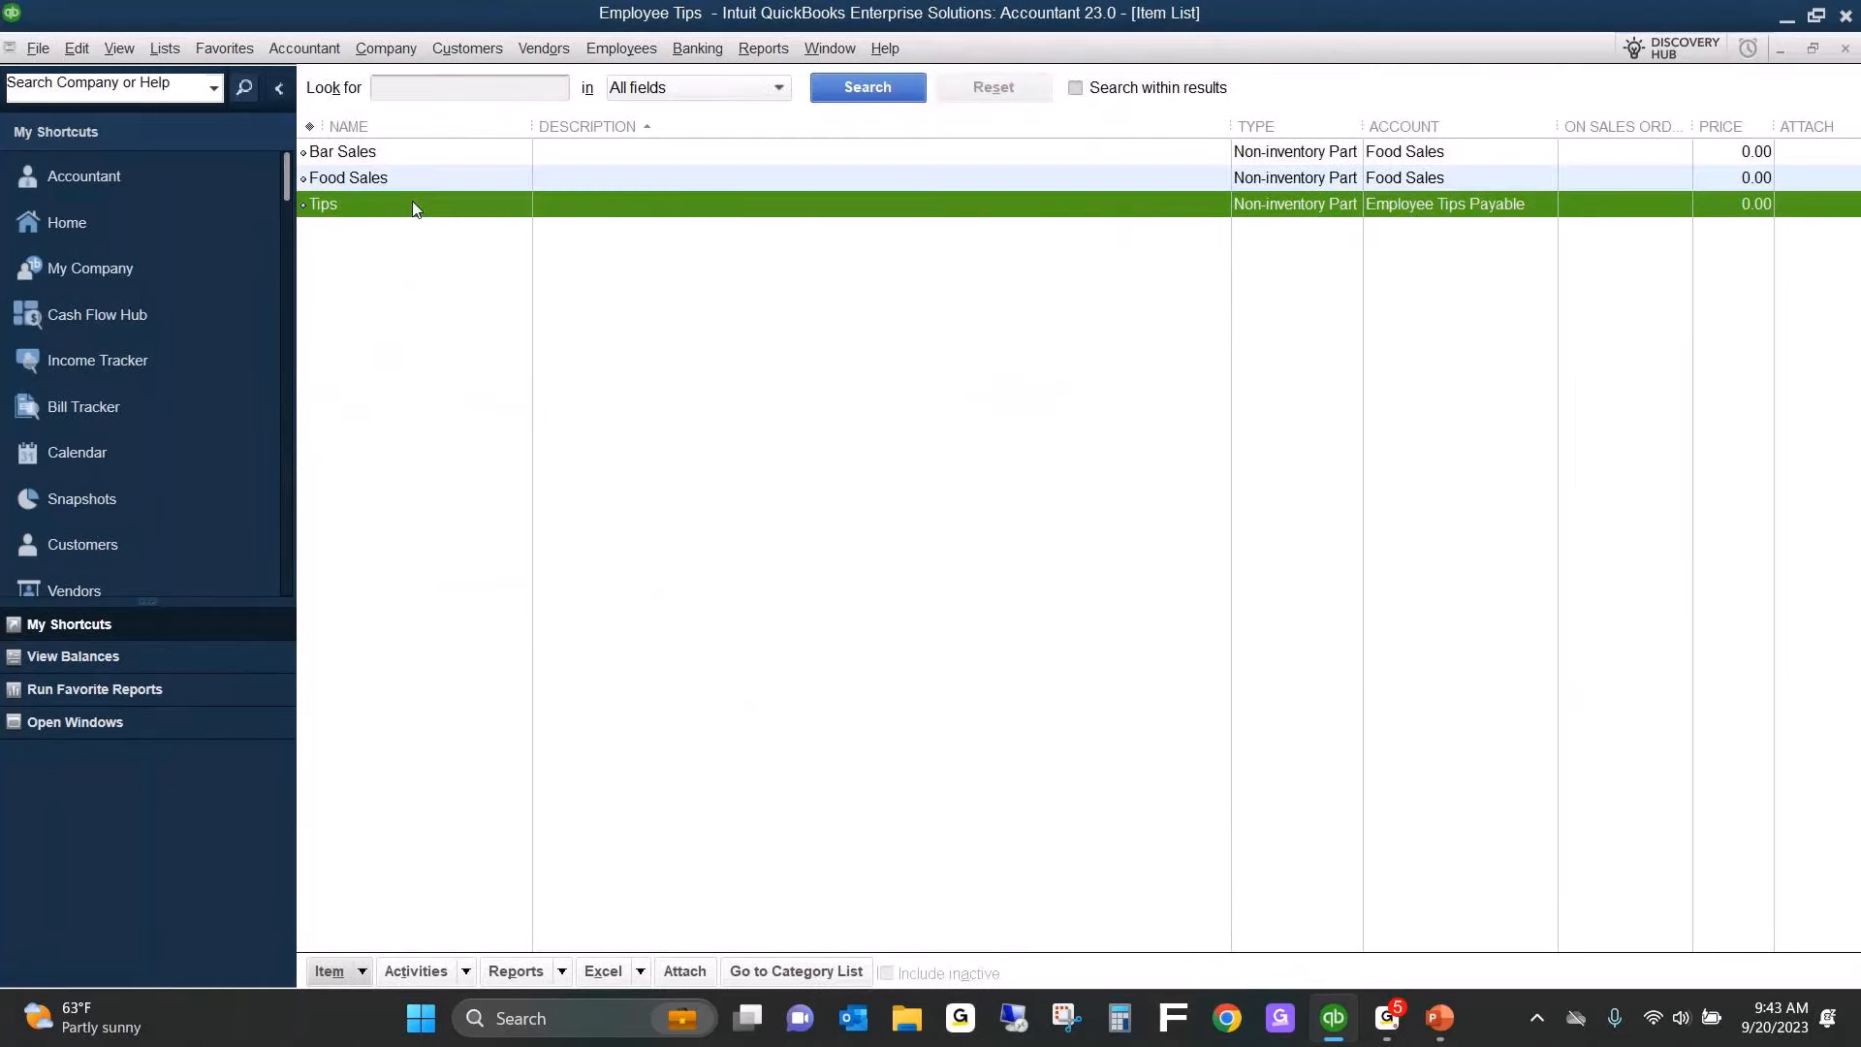
double_click(413, 205)
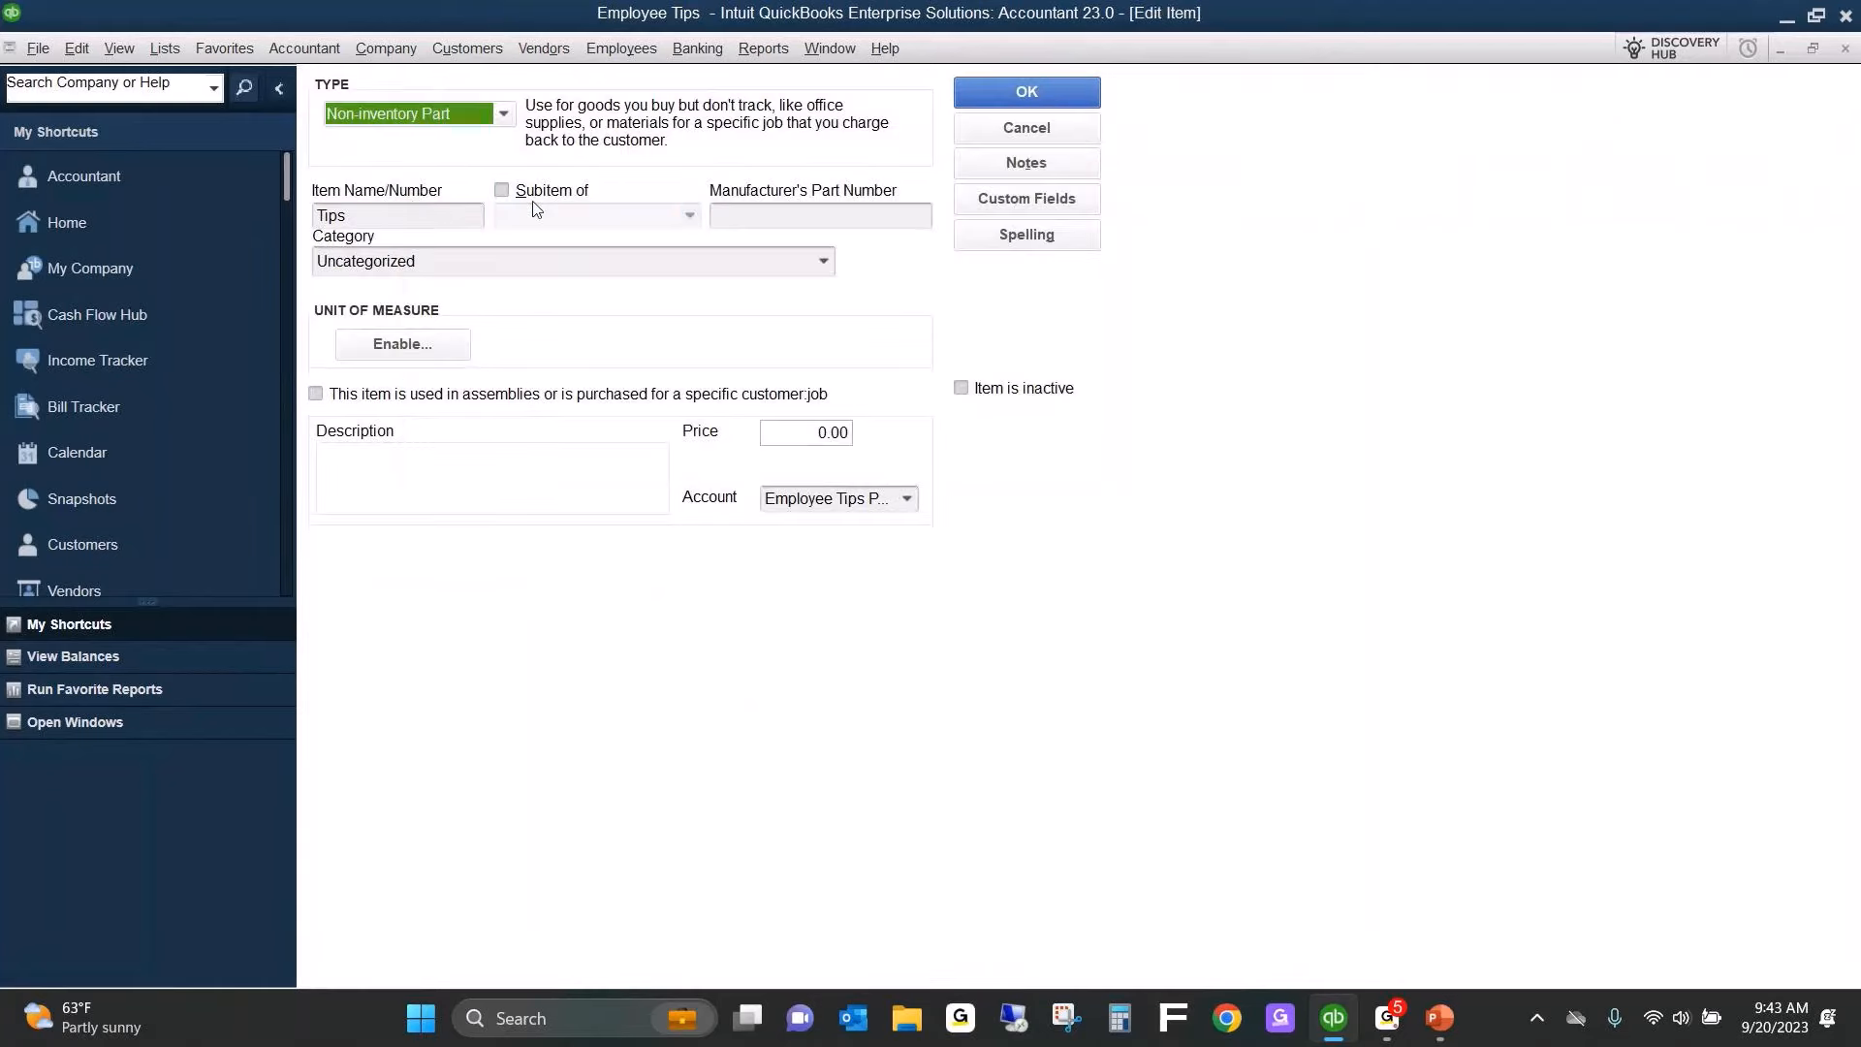
click(907, 499)
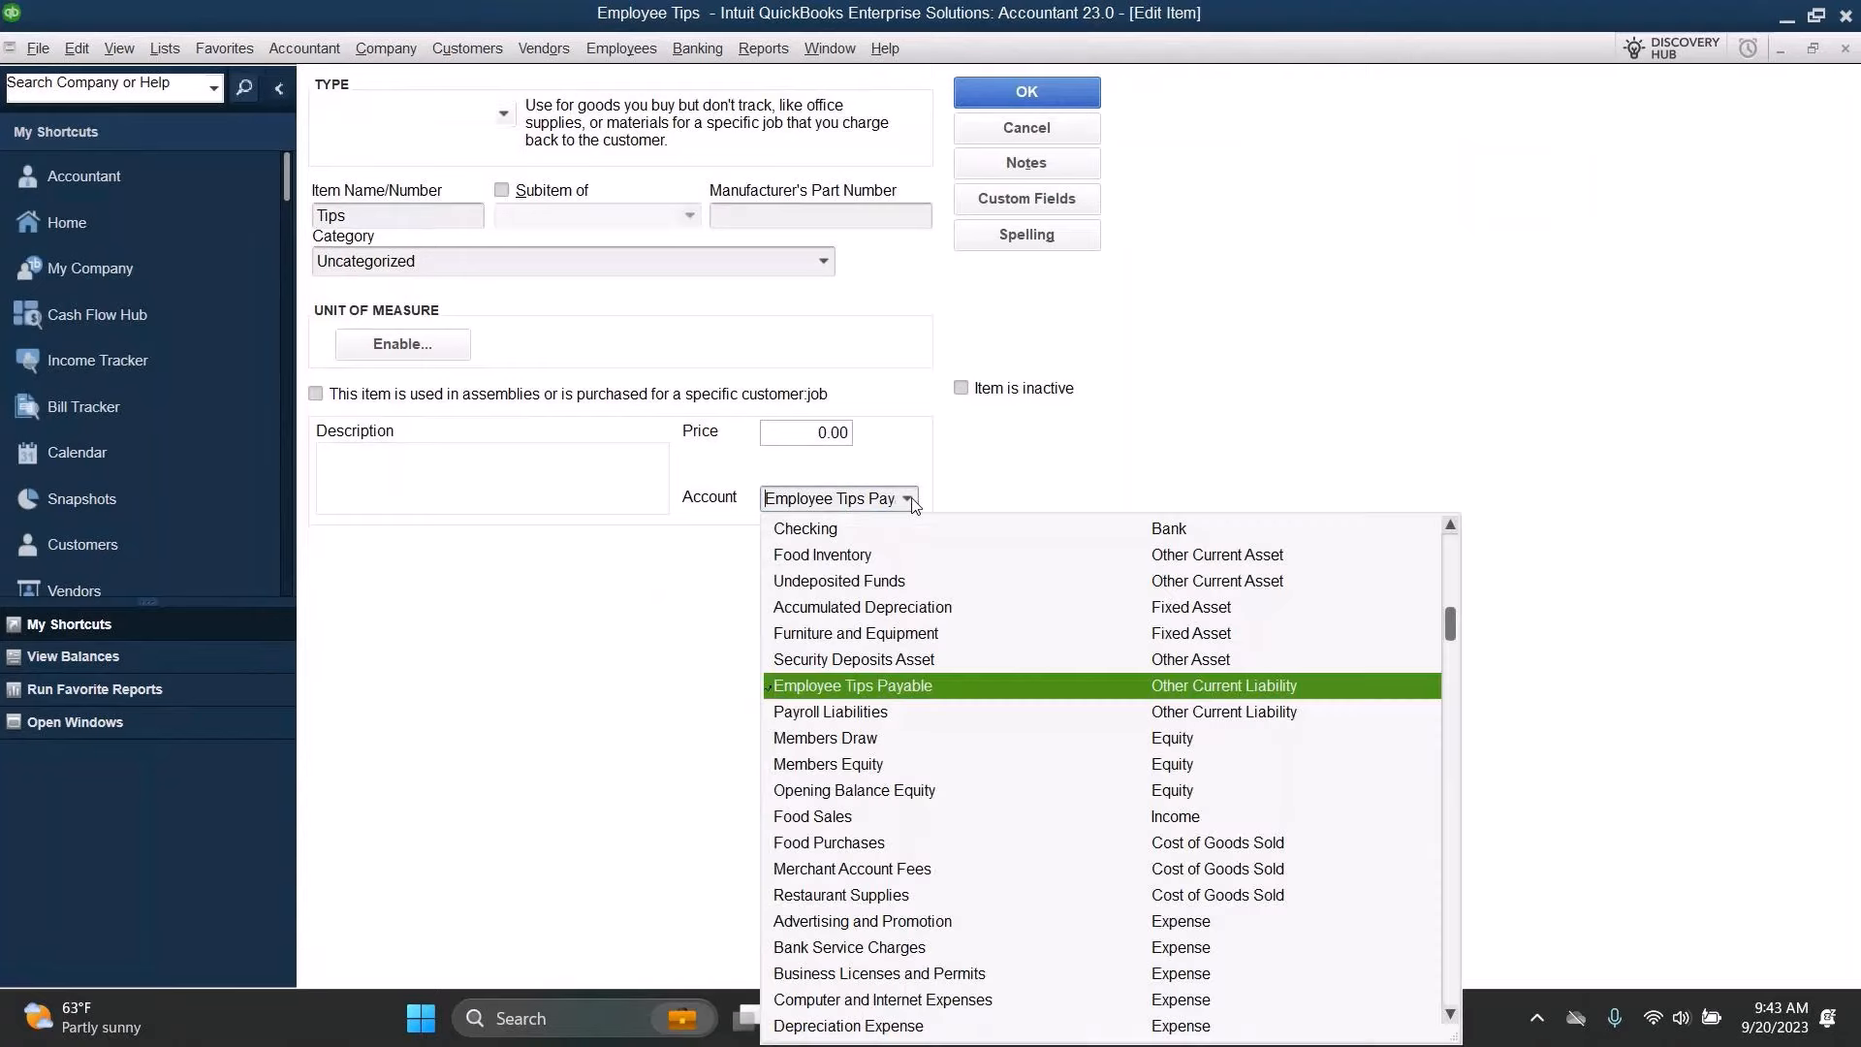
click(890, 689)
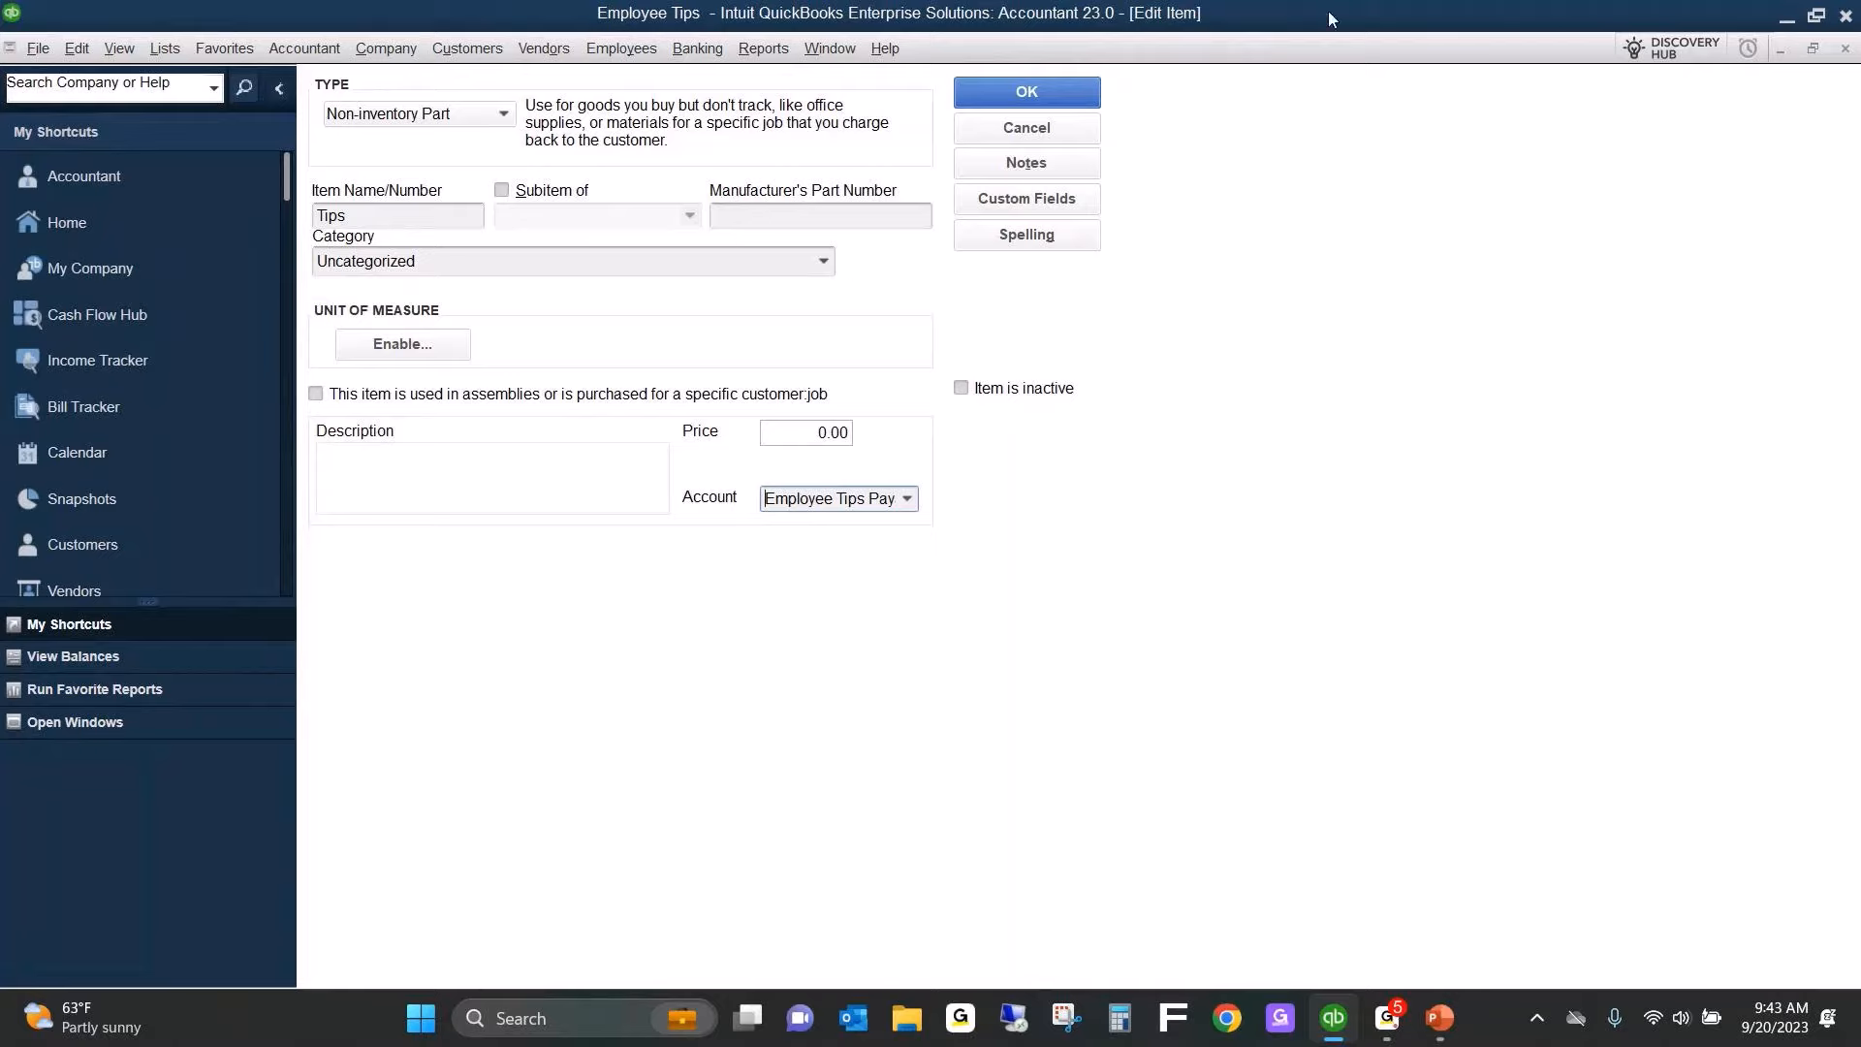
click(1027, 93)
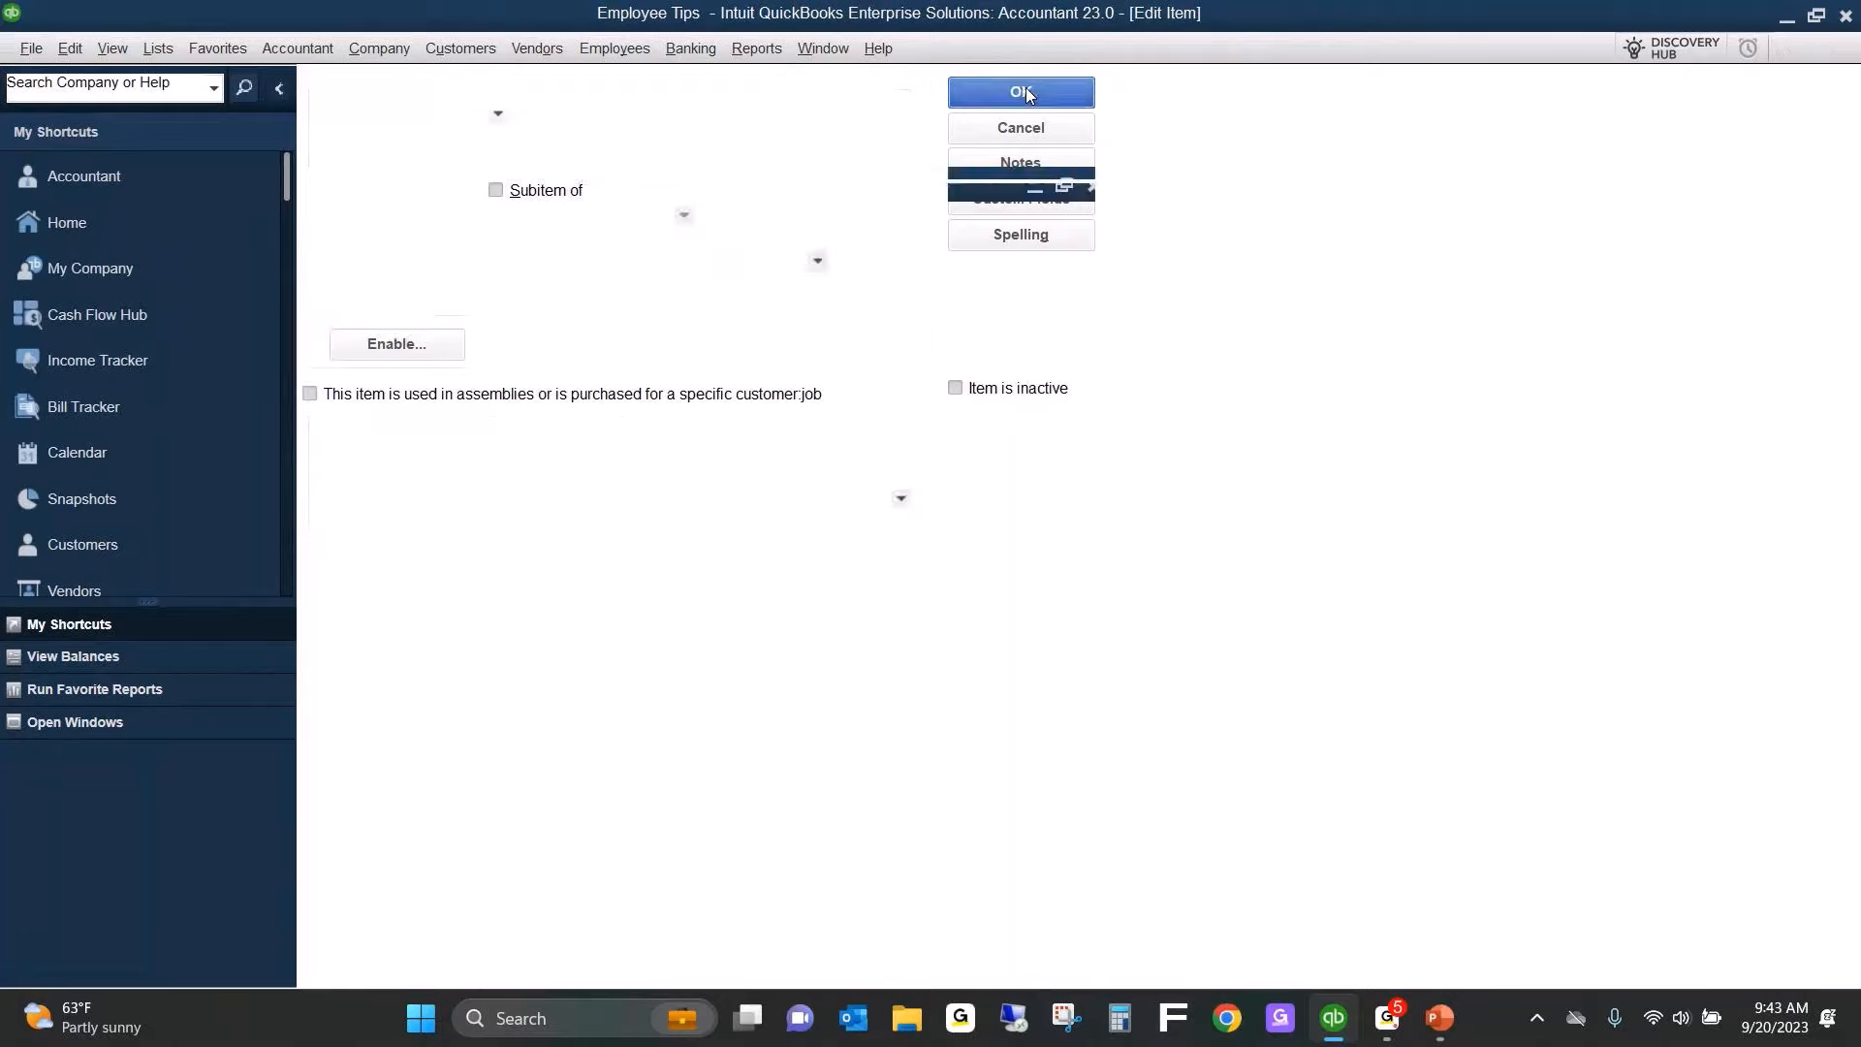
Start a new sales receipt from the home page and date it 09/18/2023.
click(111, 221)
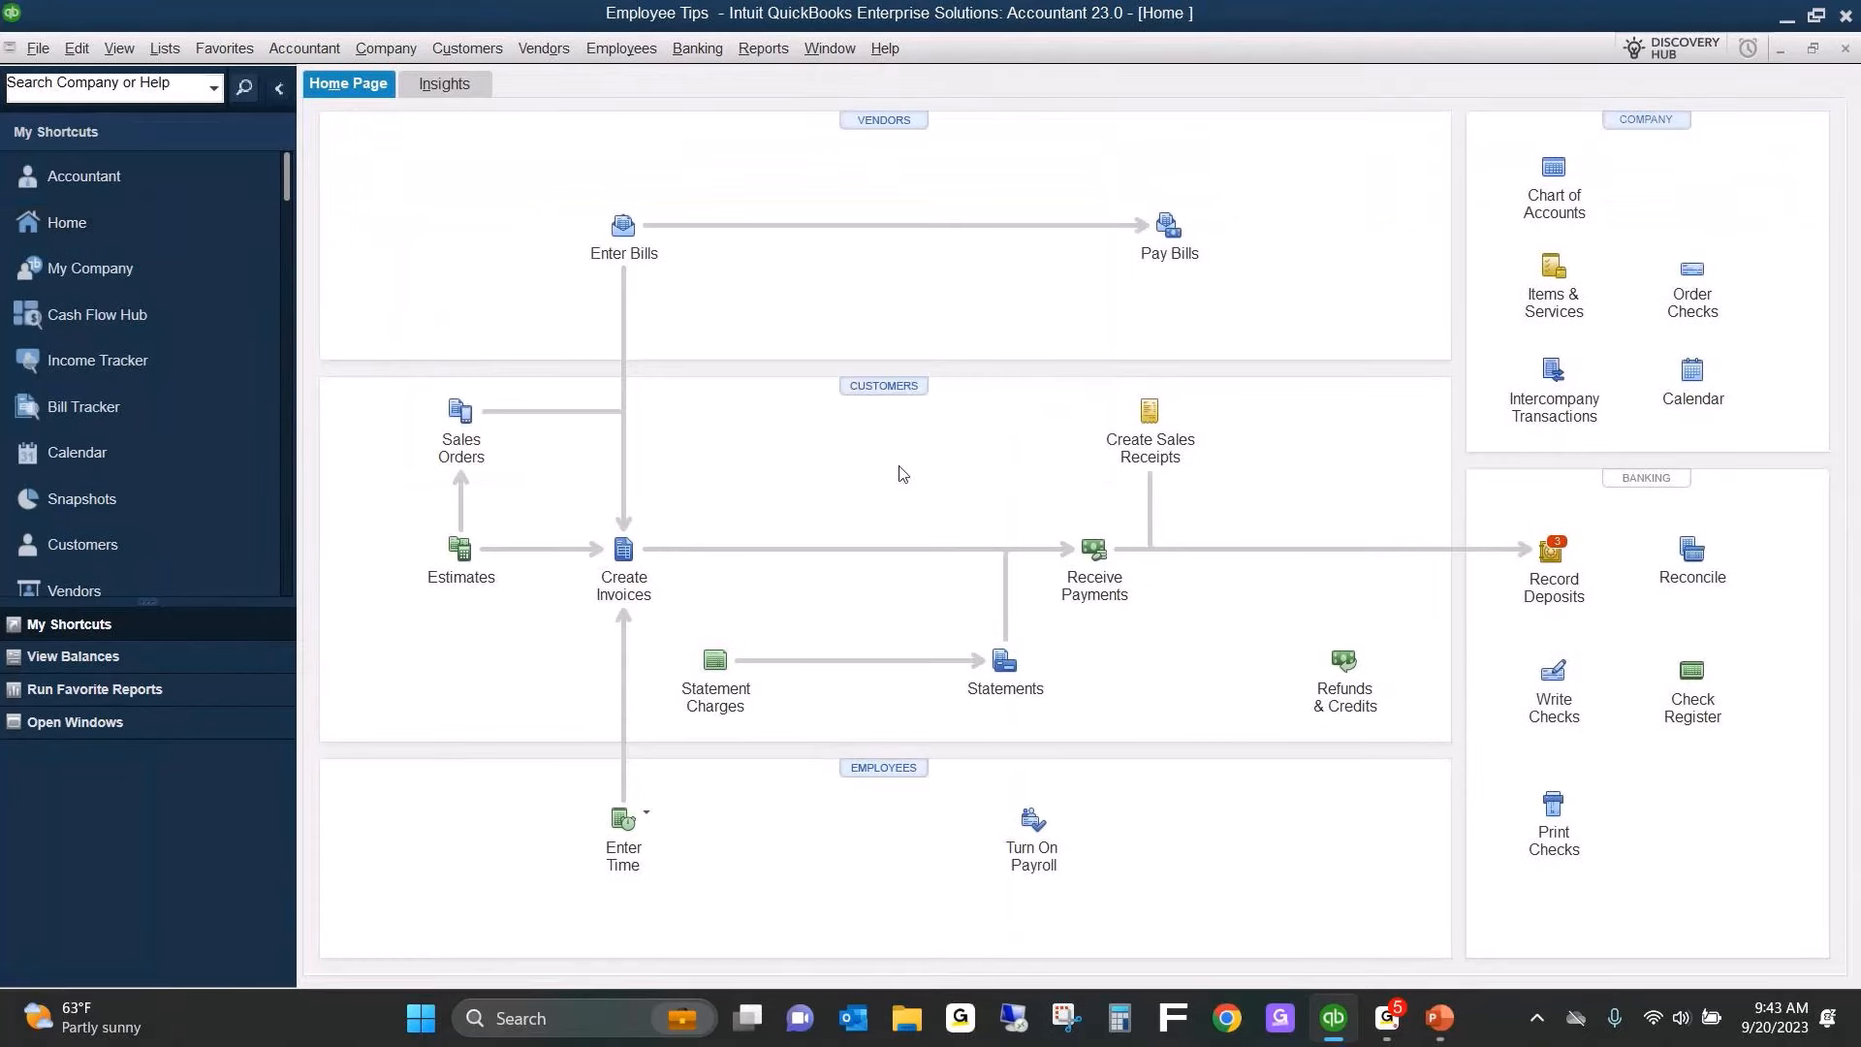
click(1151, 413)
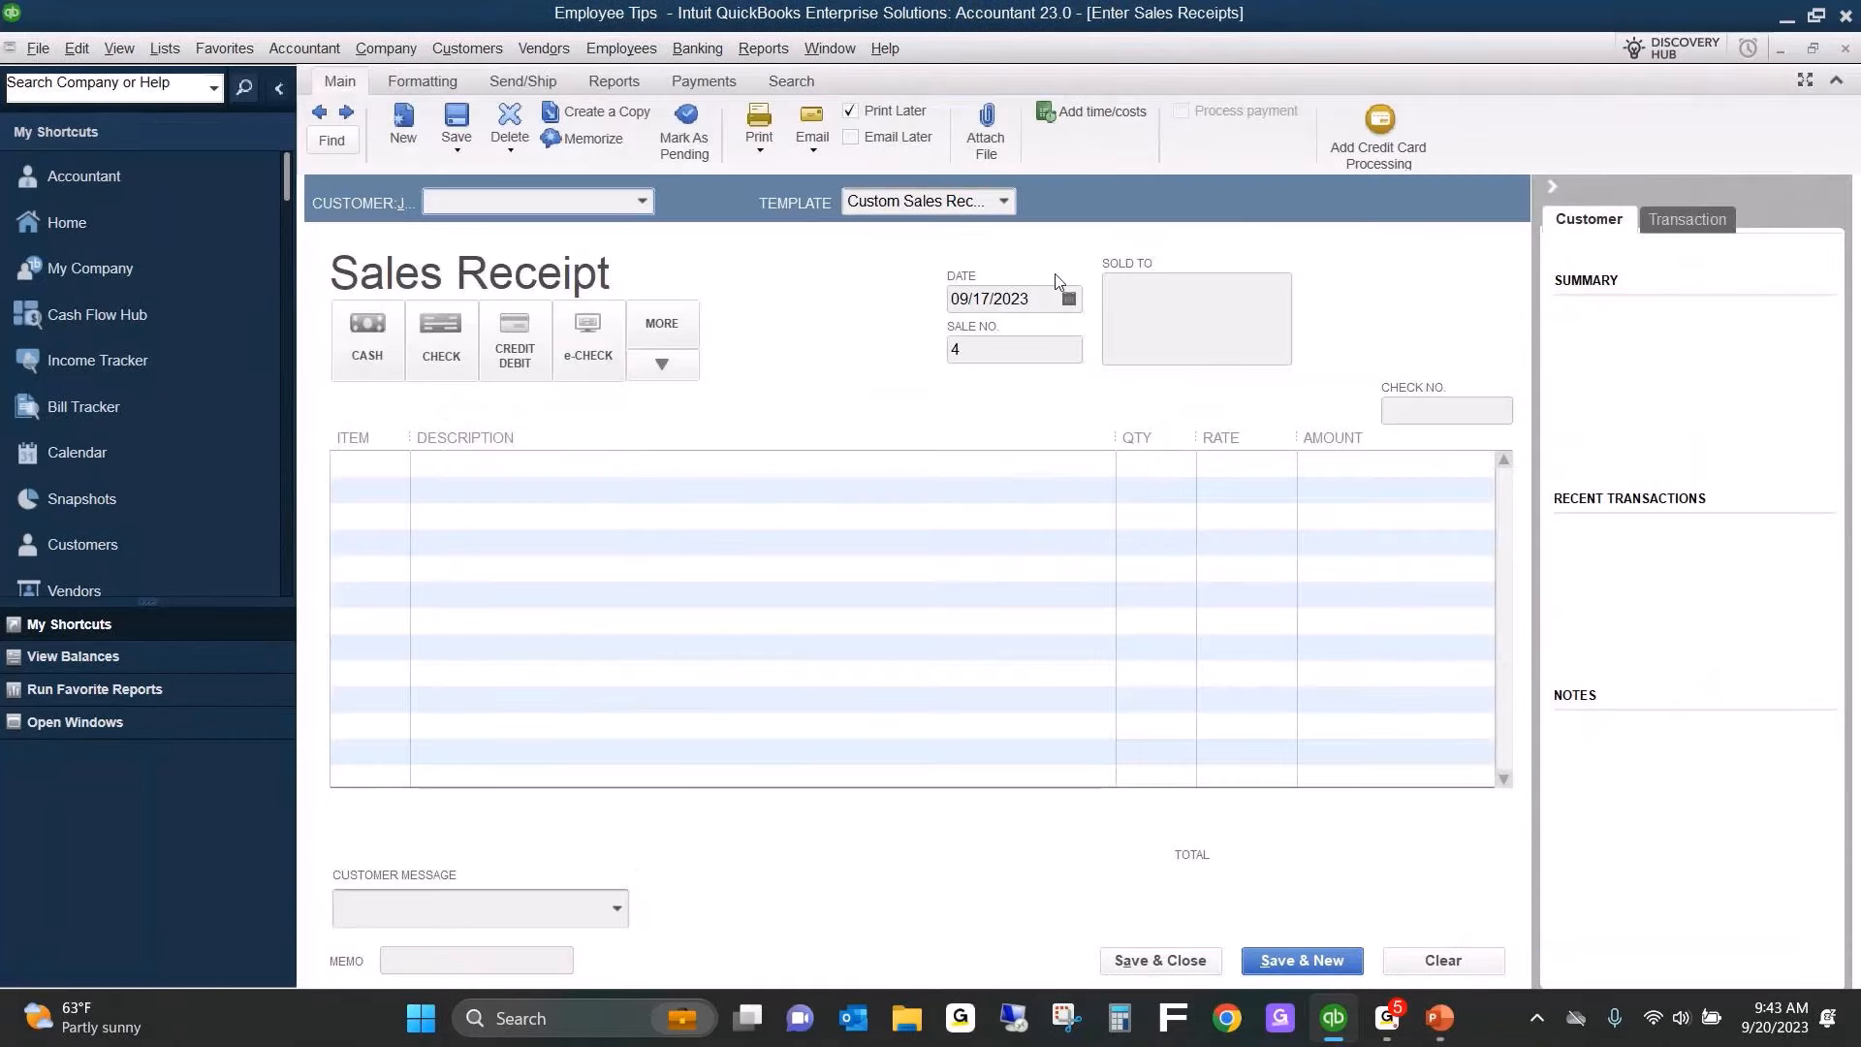
click(1068, 299)
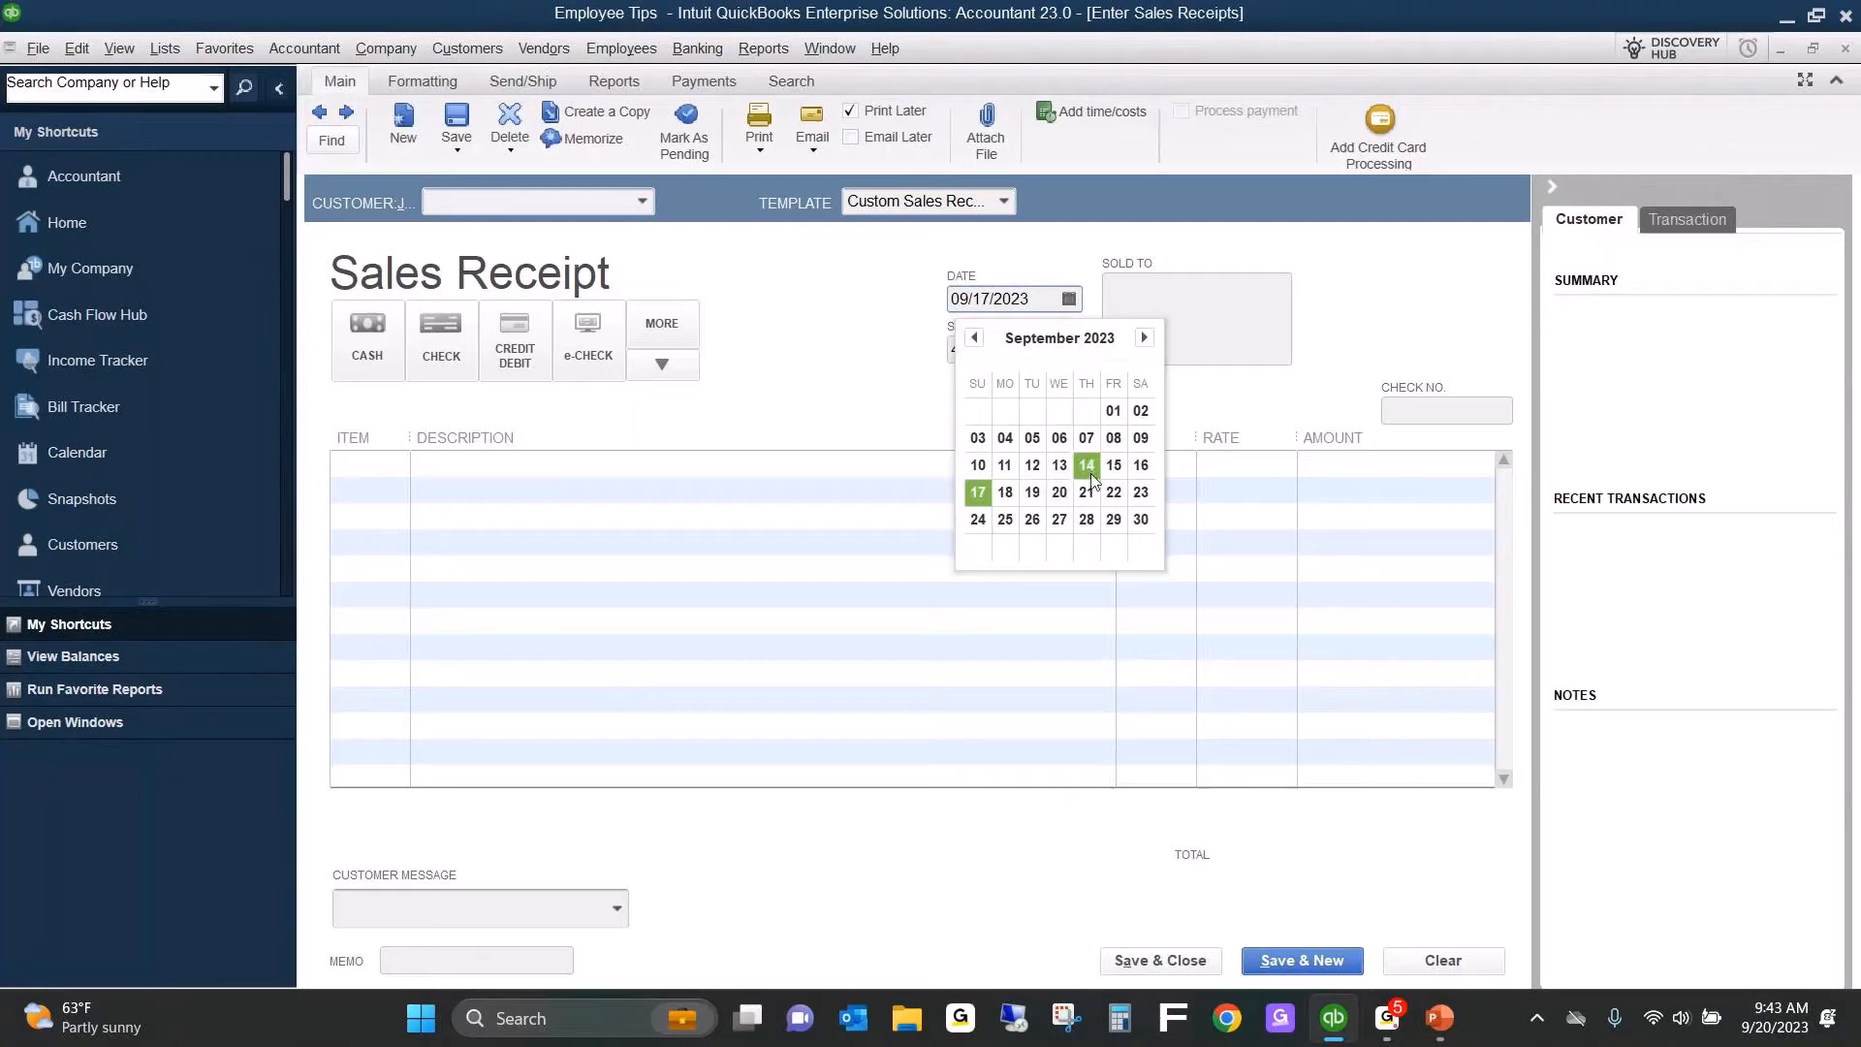
click(1005, 495)
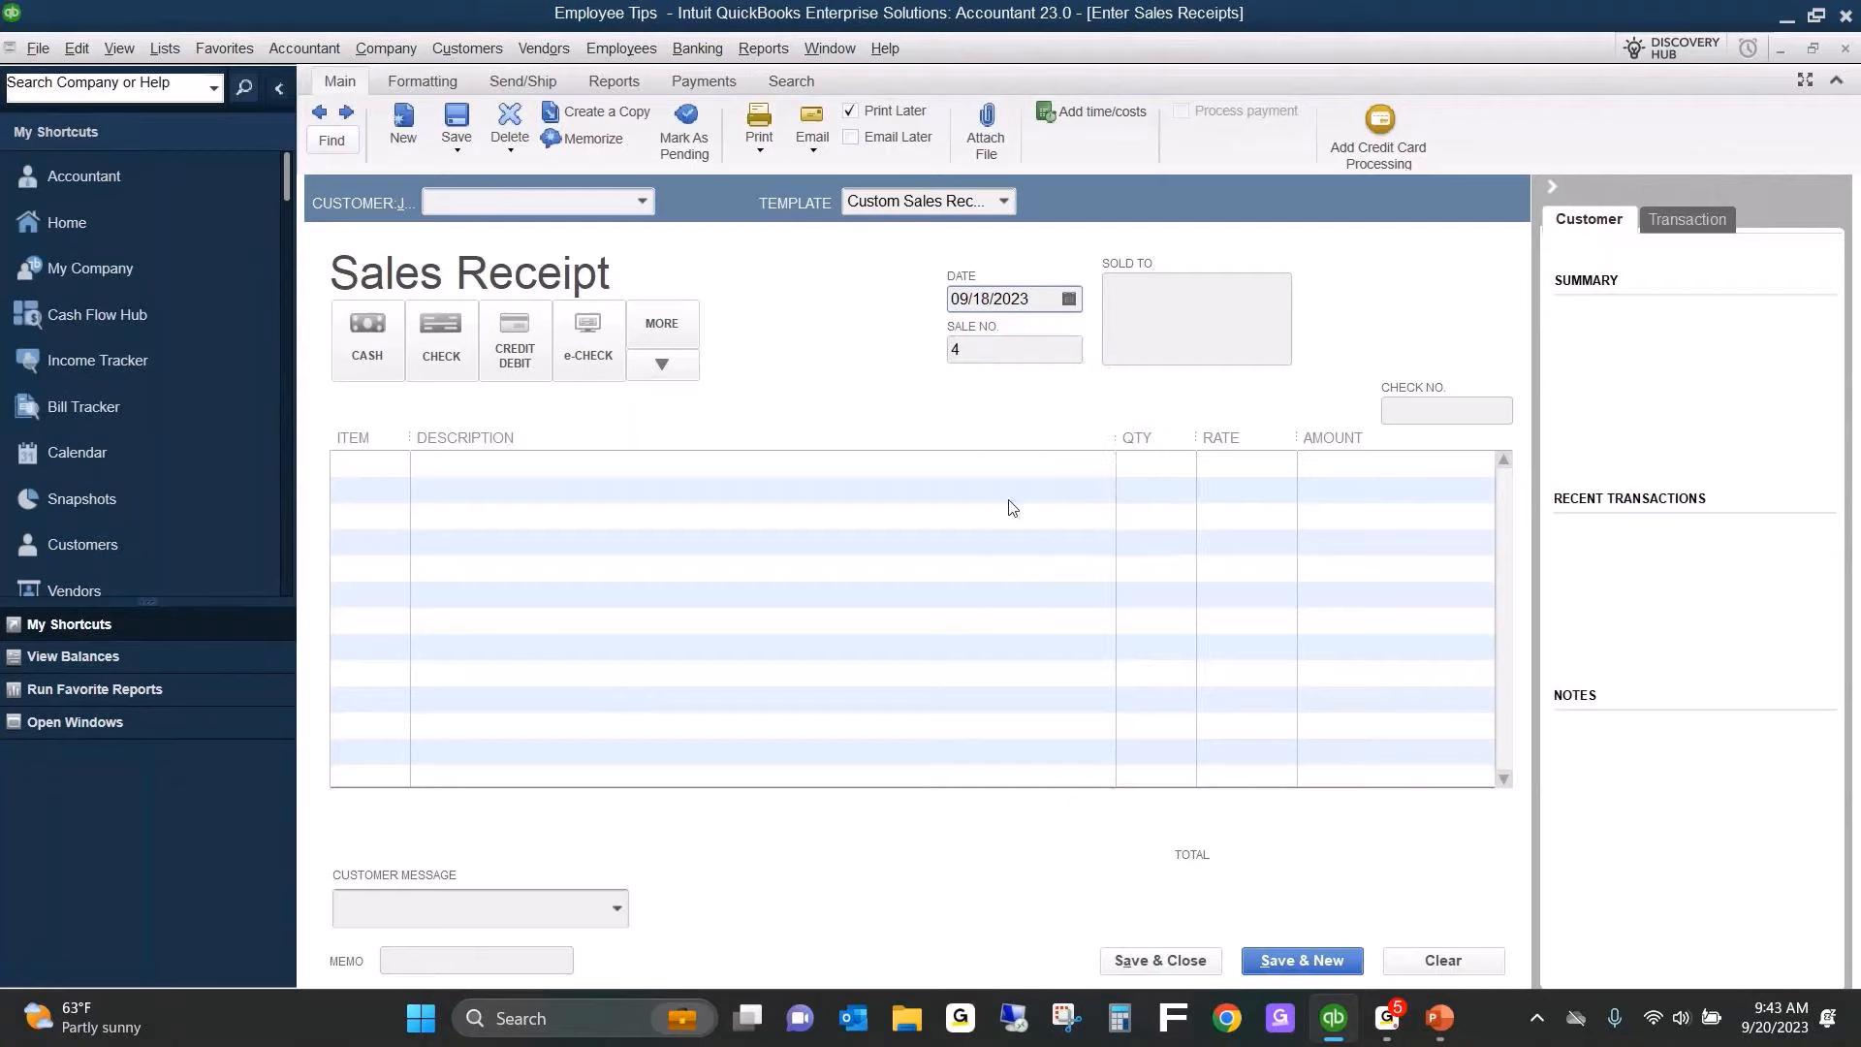
Assign the sales receipt to the Cleveland customer job.
click(488, 204)
text(Cleveland)
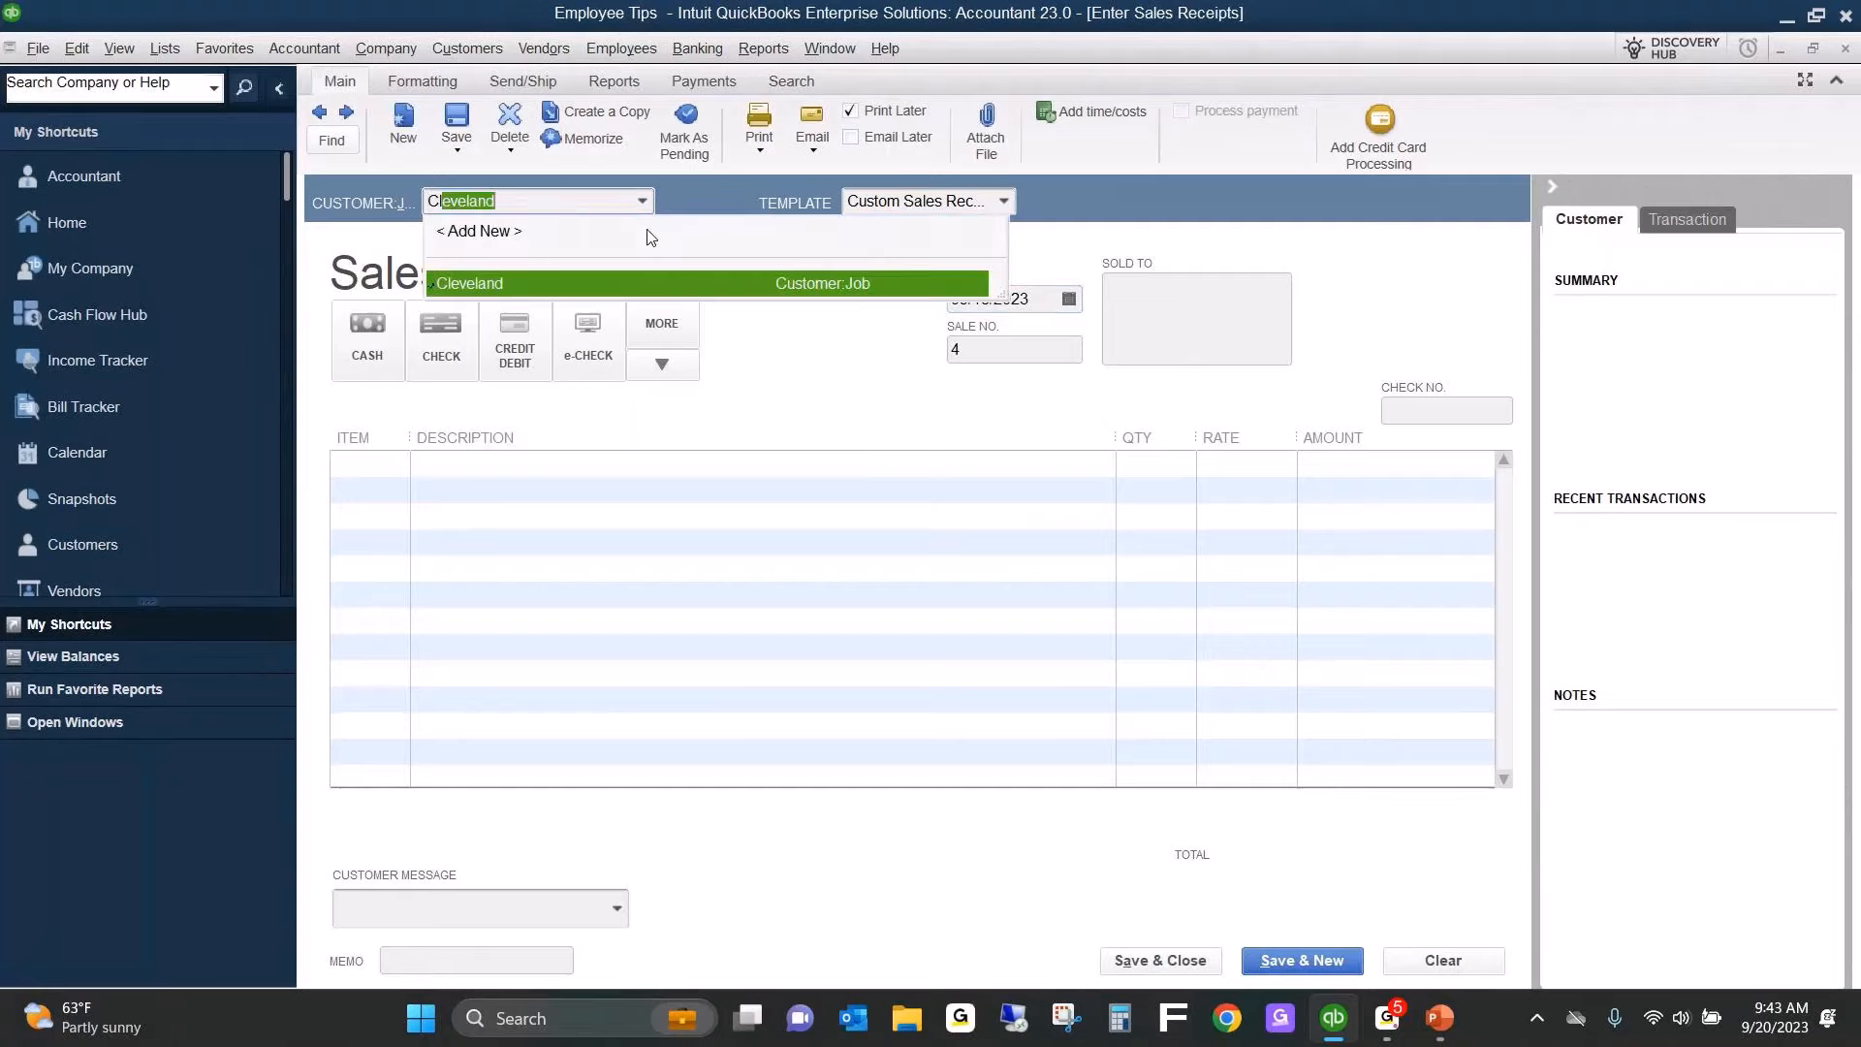
key(Tab)
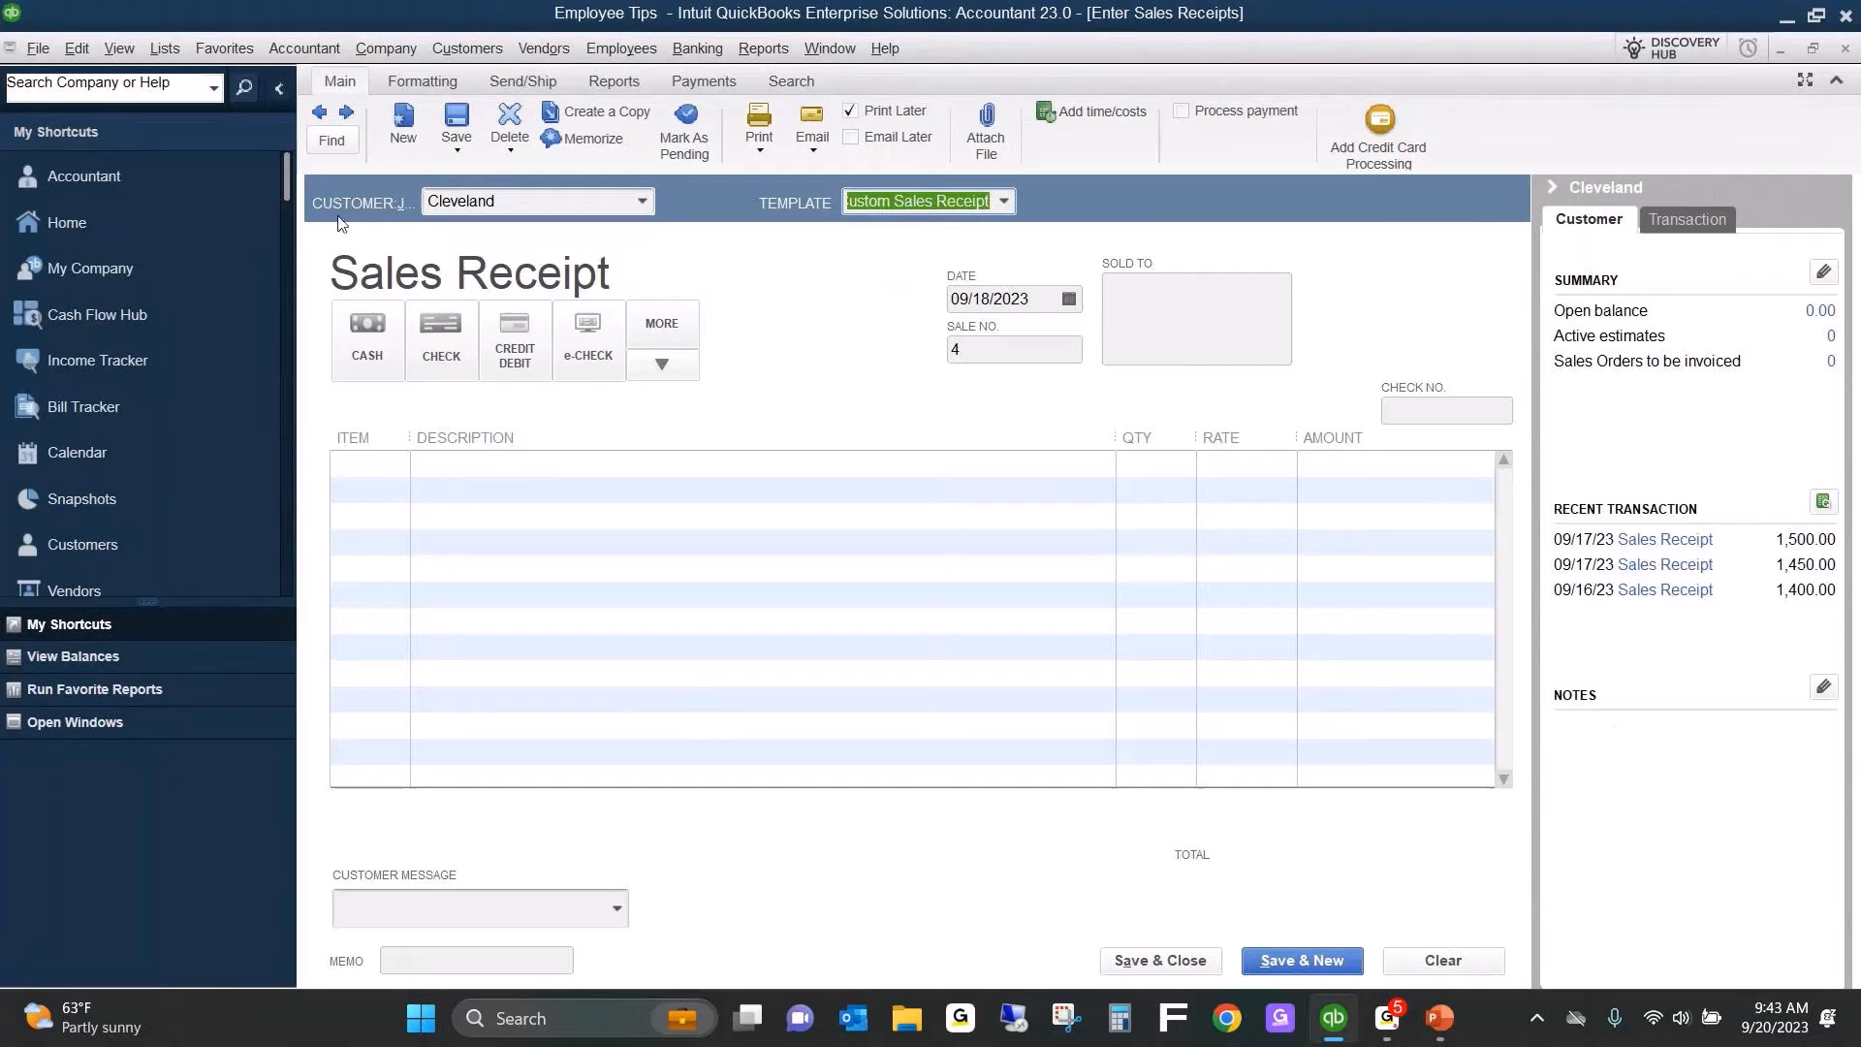
click(518, 201)
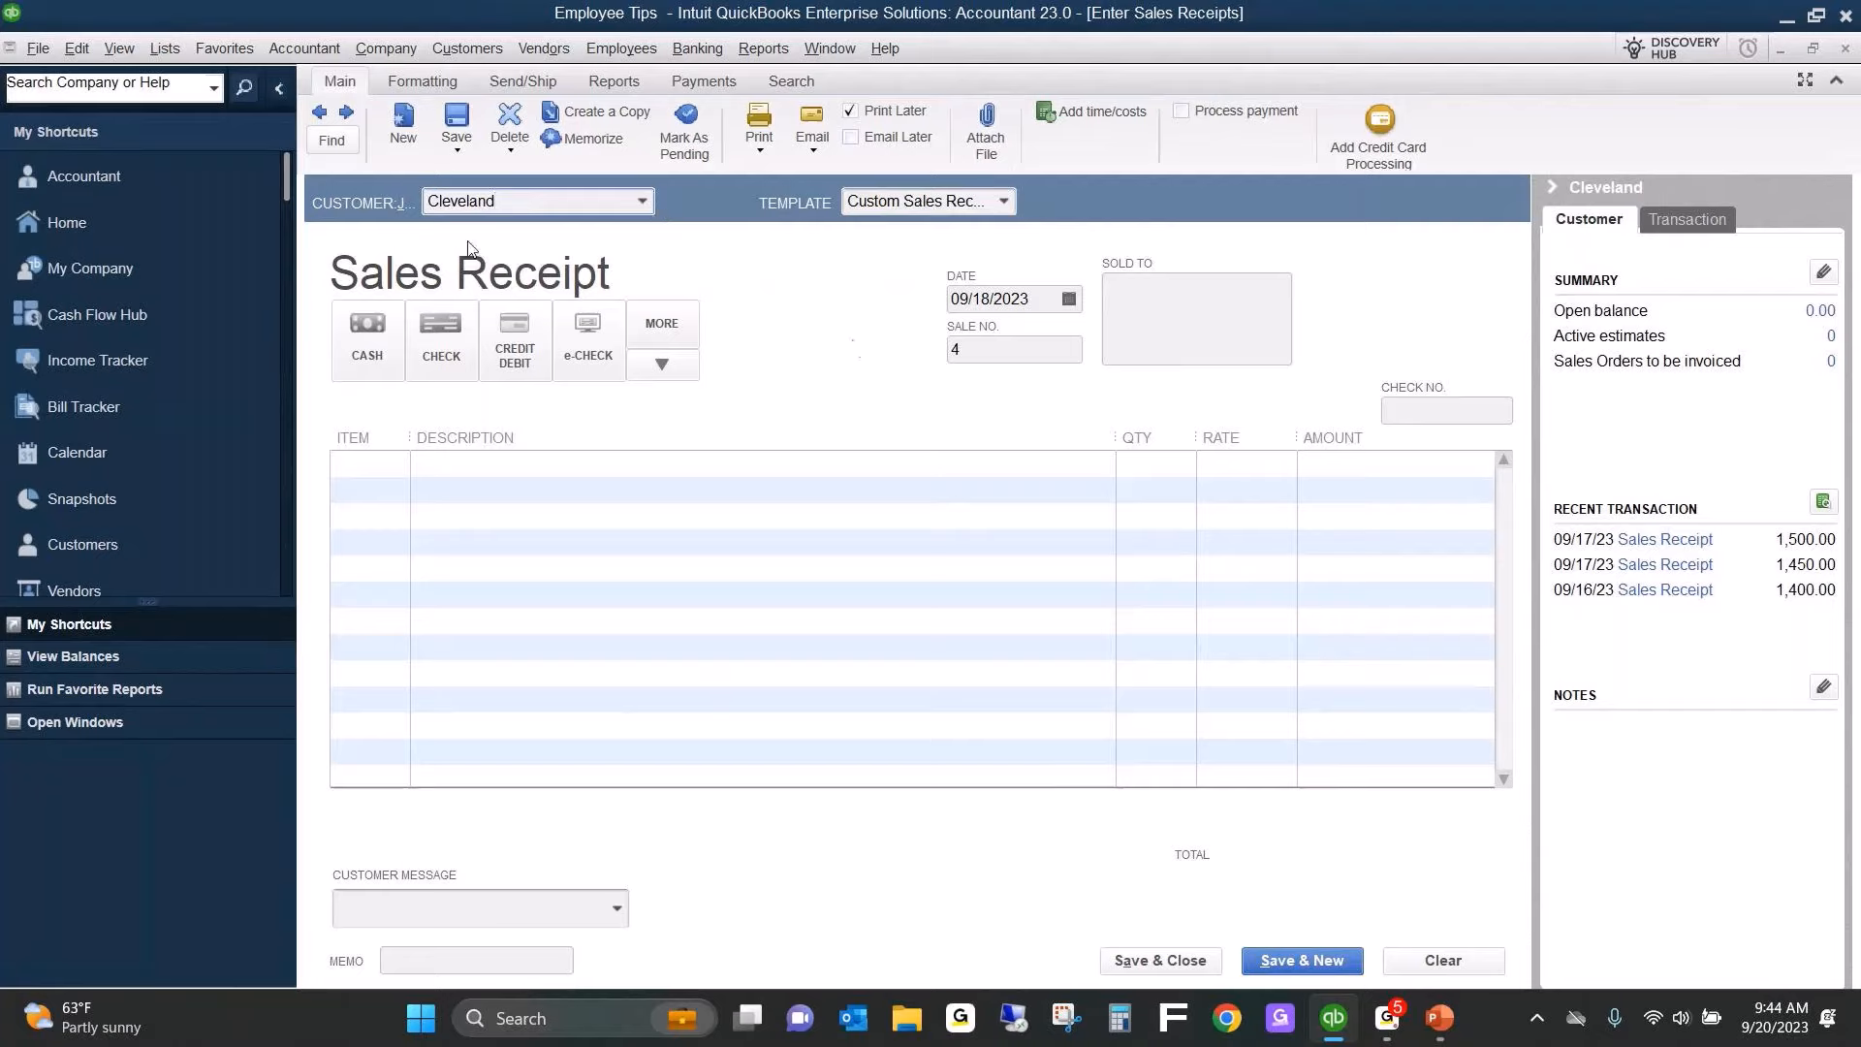
Add a Food Sales line to the receipt with quantity 1 and a rate of 2,000.
click(381, 467)
text(f)
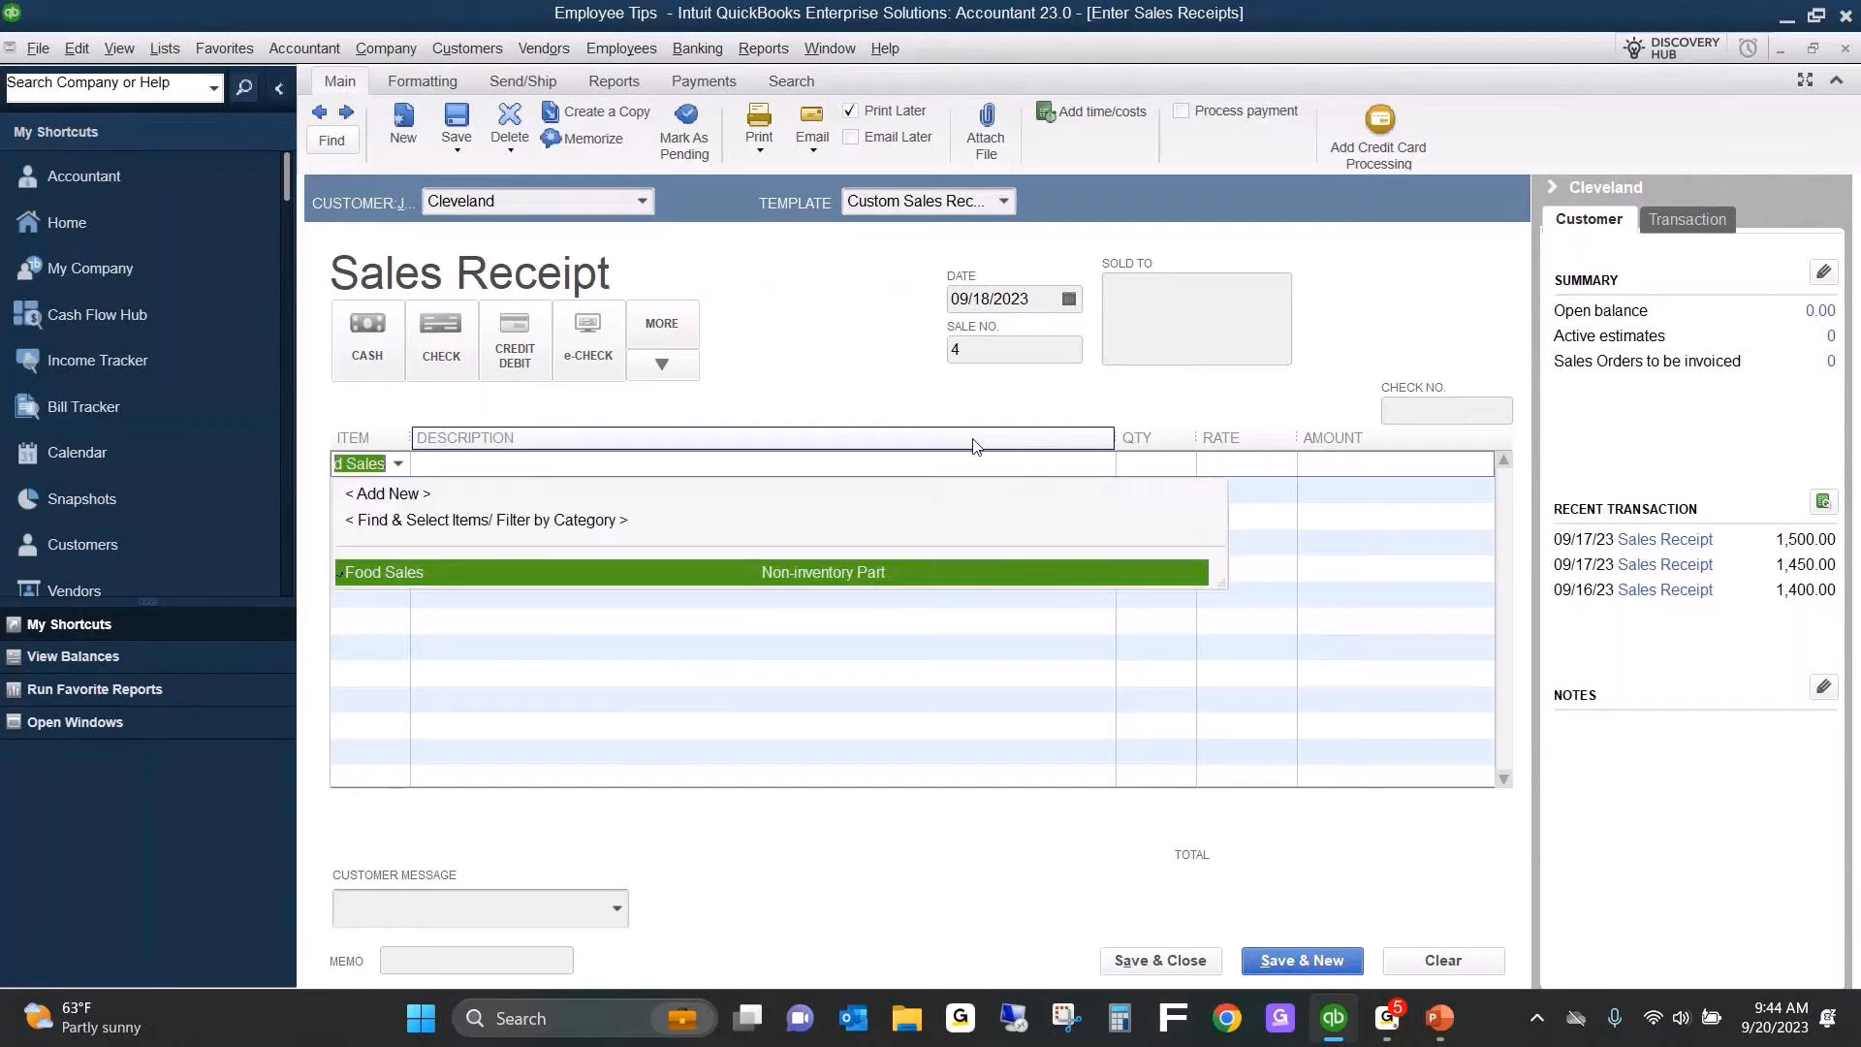
key(Tab)
key(Tab)
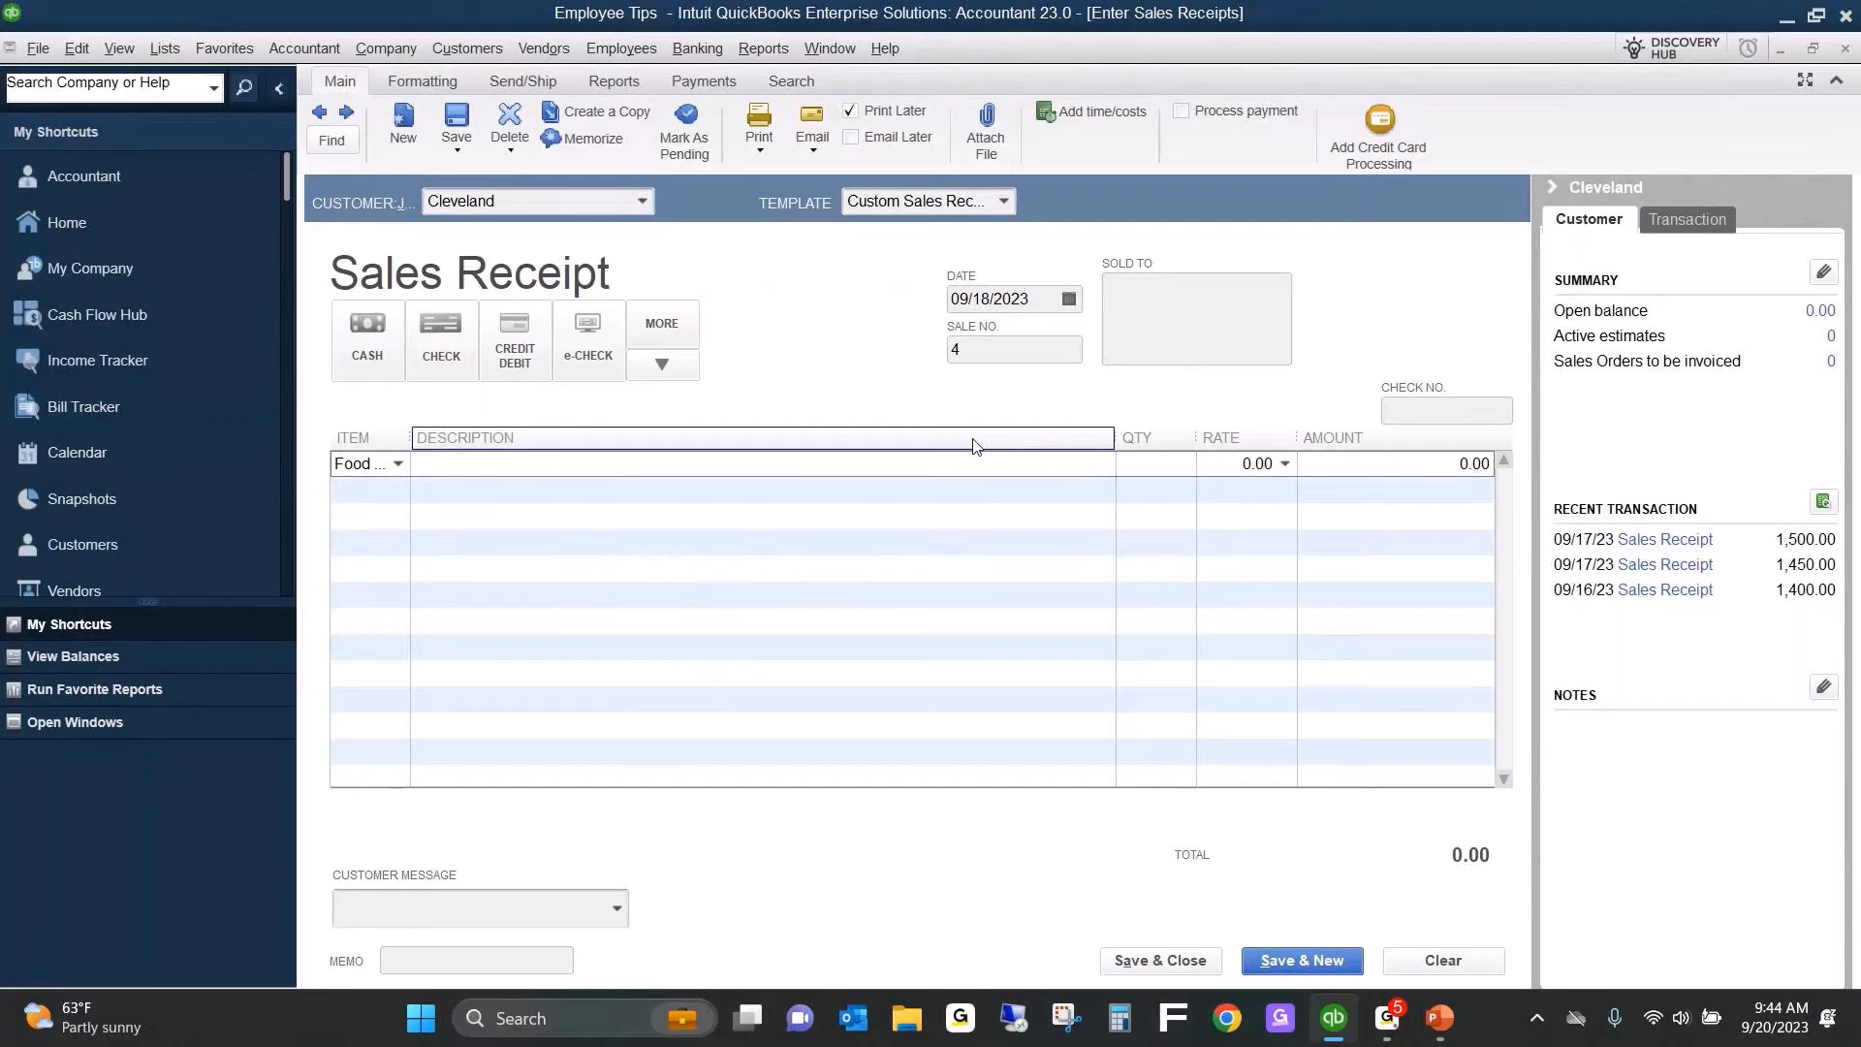
text(1)
key(Tab)
text(2,00)
text(0)
key(Tab)
Add a Bar Sales line below it with quantity 1 and a rate of 500.
key(Tab)
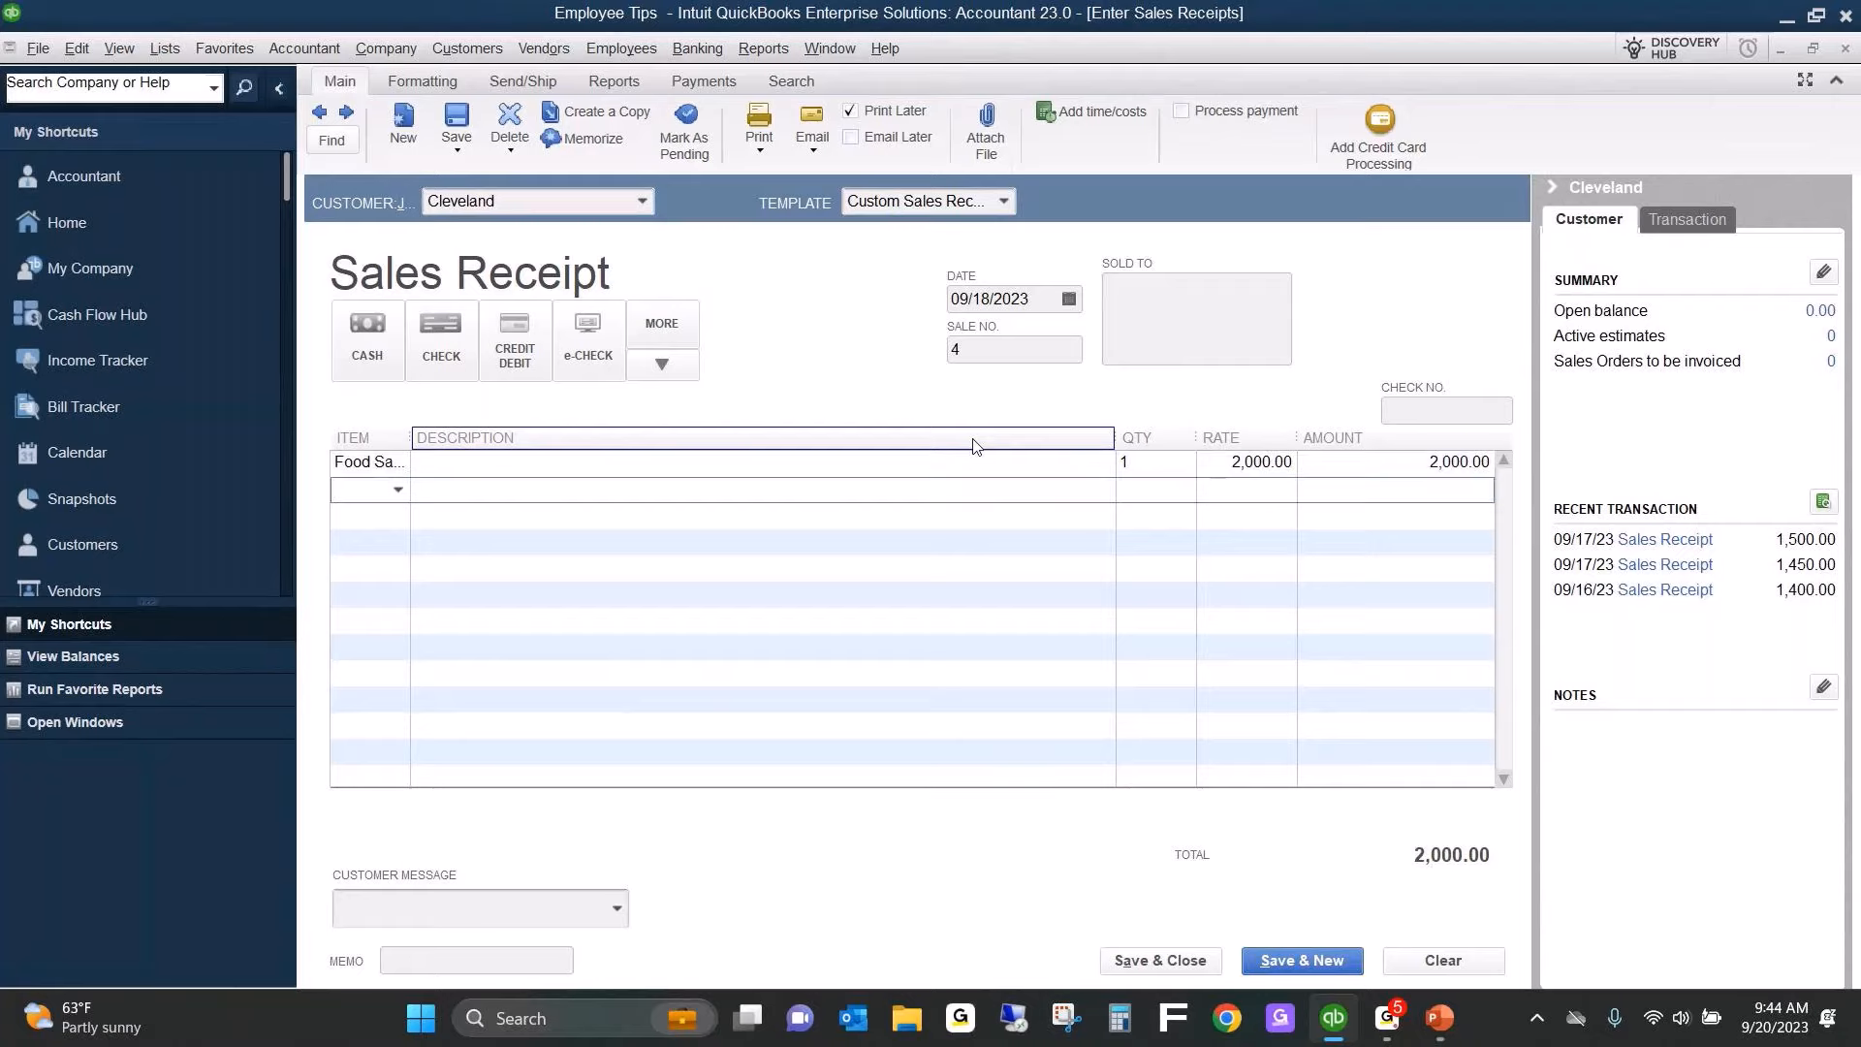
text(Bar Sales)
key(Tab)
key(Tab)
text(1)
key(Tab)
text(500)
key(Tab)
key(Tab)
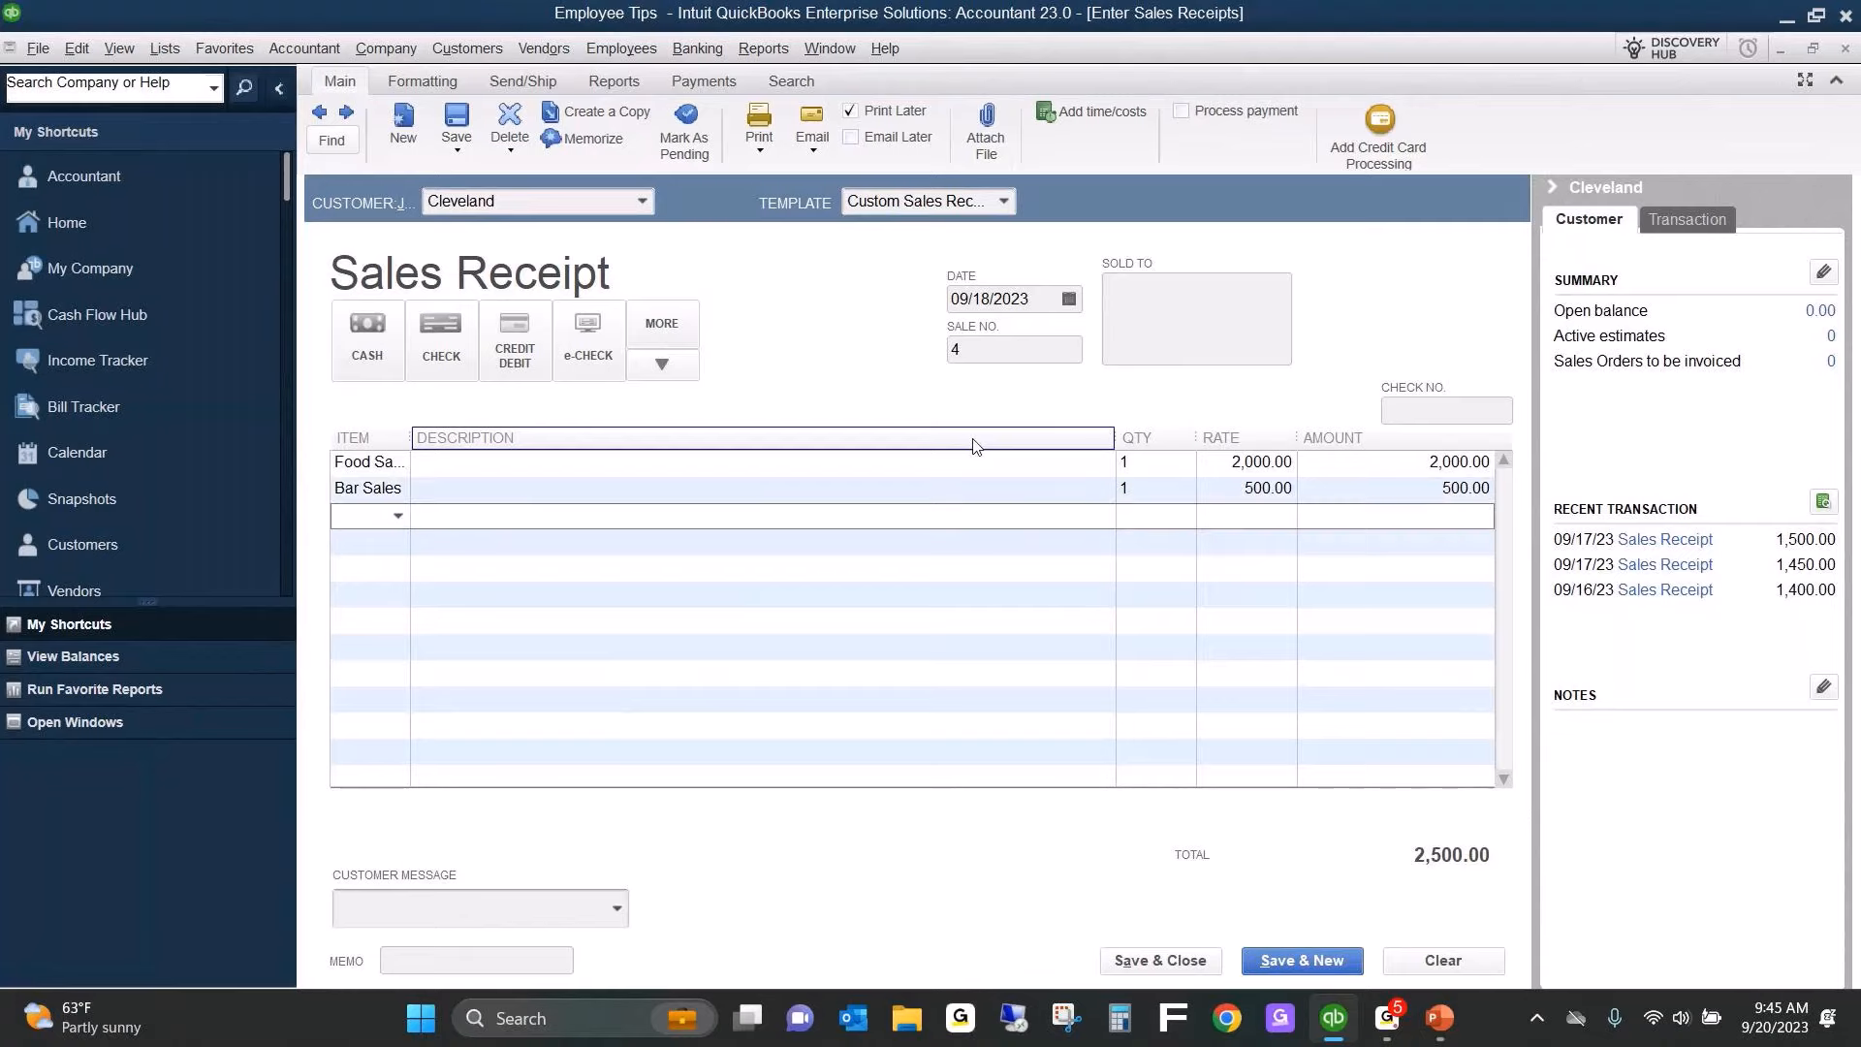
Add a Tips line with quantity 1 and a rate of 500, and save and close the sales receipt.
text(Tips)
key(Tab)
key(Tab)
key(Tab)
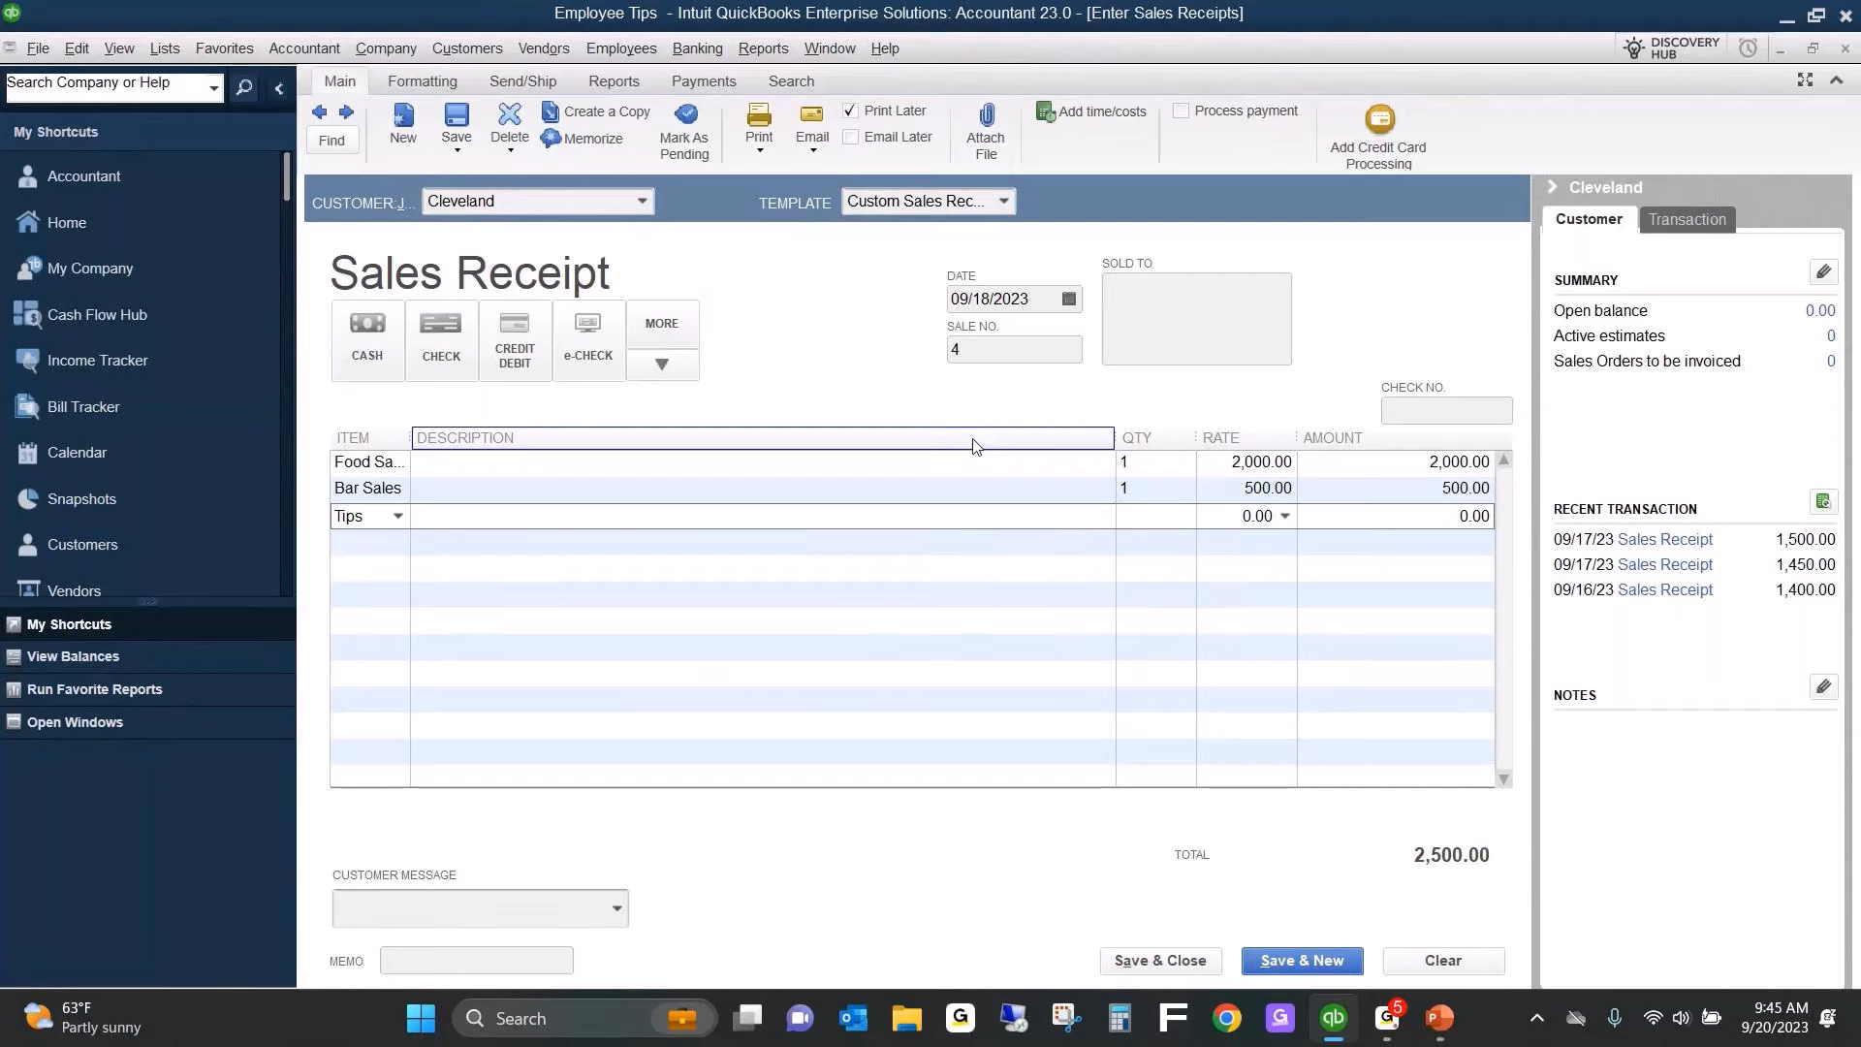
text(1)
key(Tab)
text(500)
key(Tab)
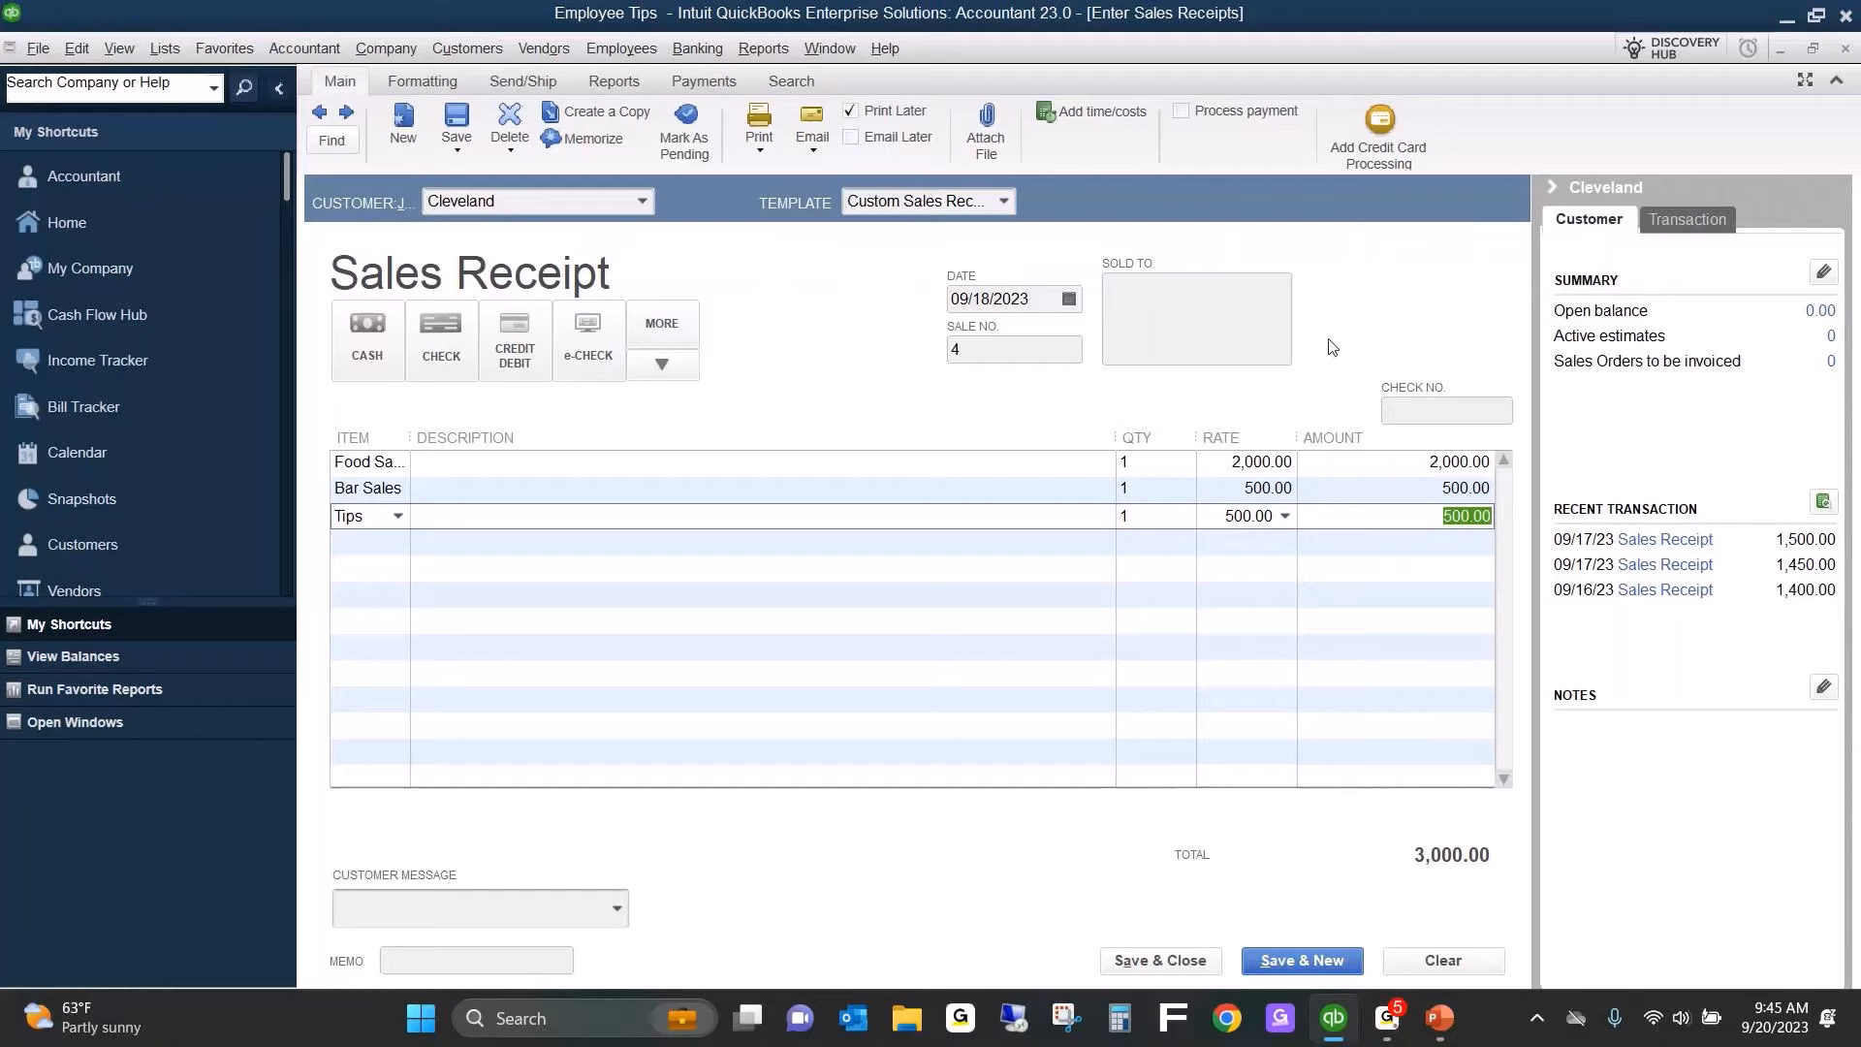
click(354, 543)
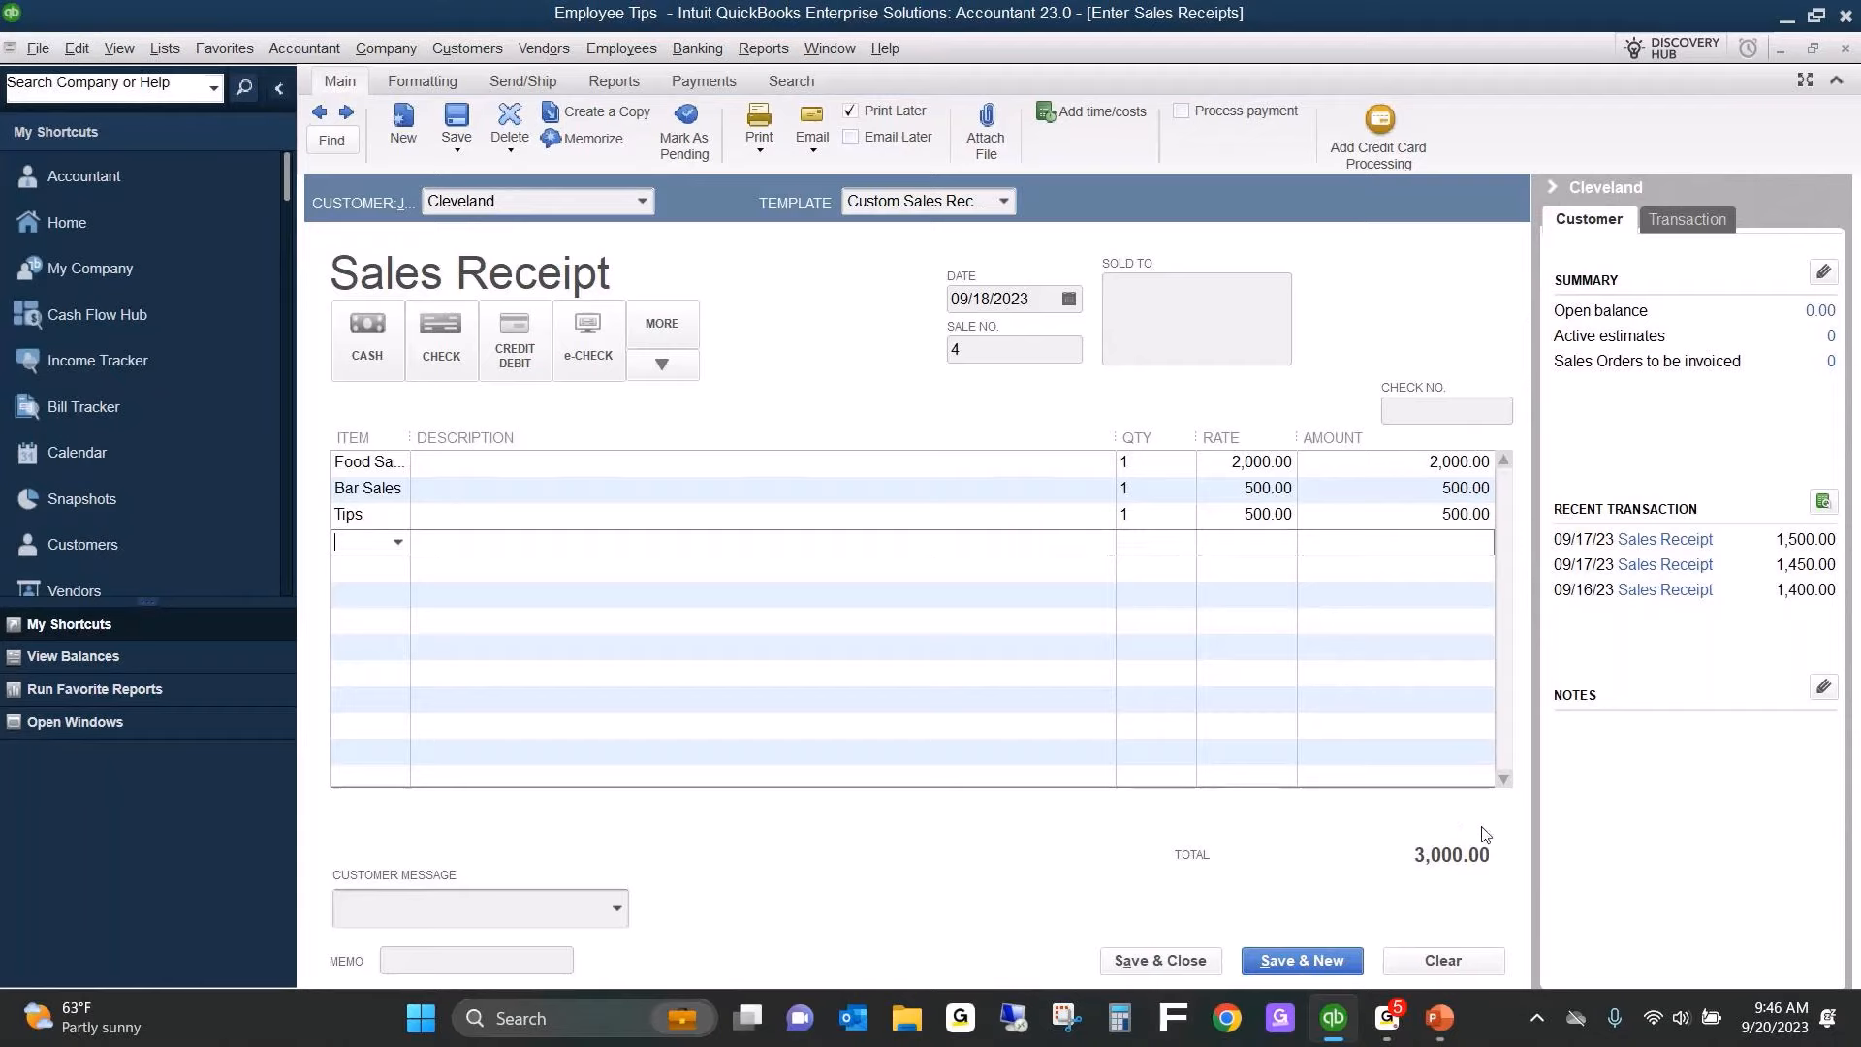
click(1179, 961)
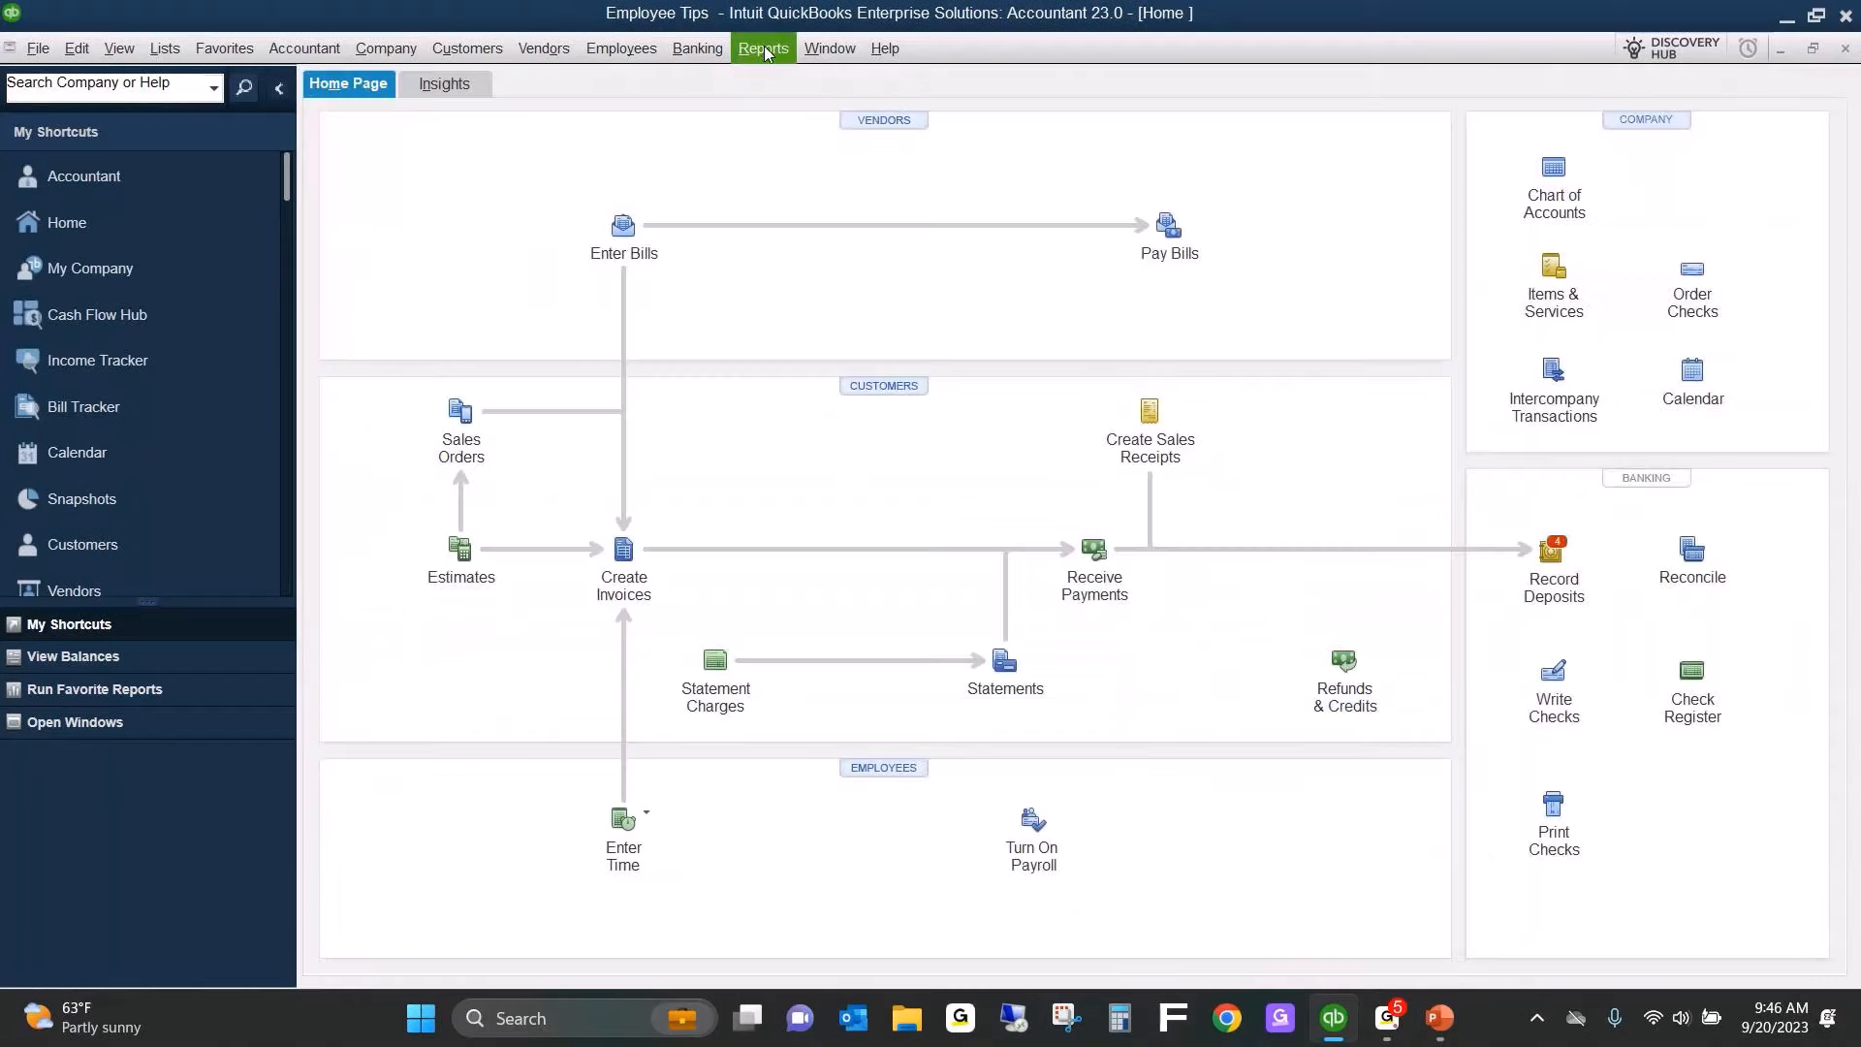
Run the Profit & Loss Standard report and show its columns by day.
click(763, 49)
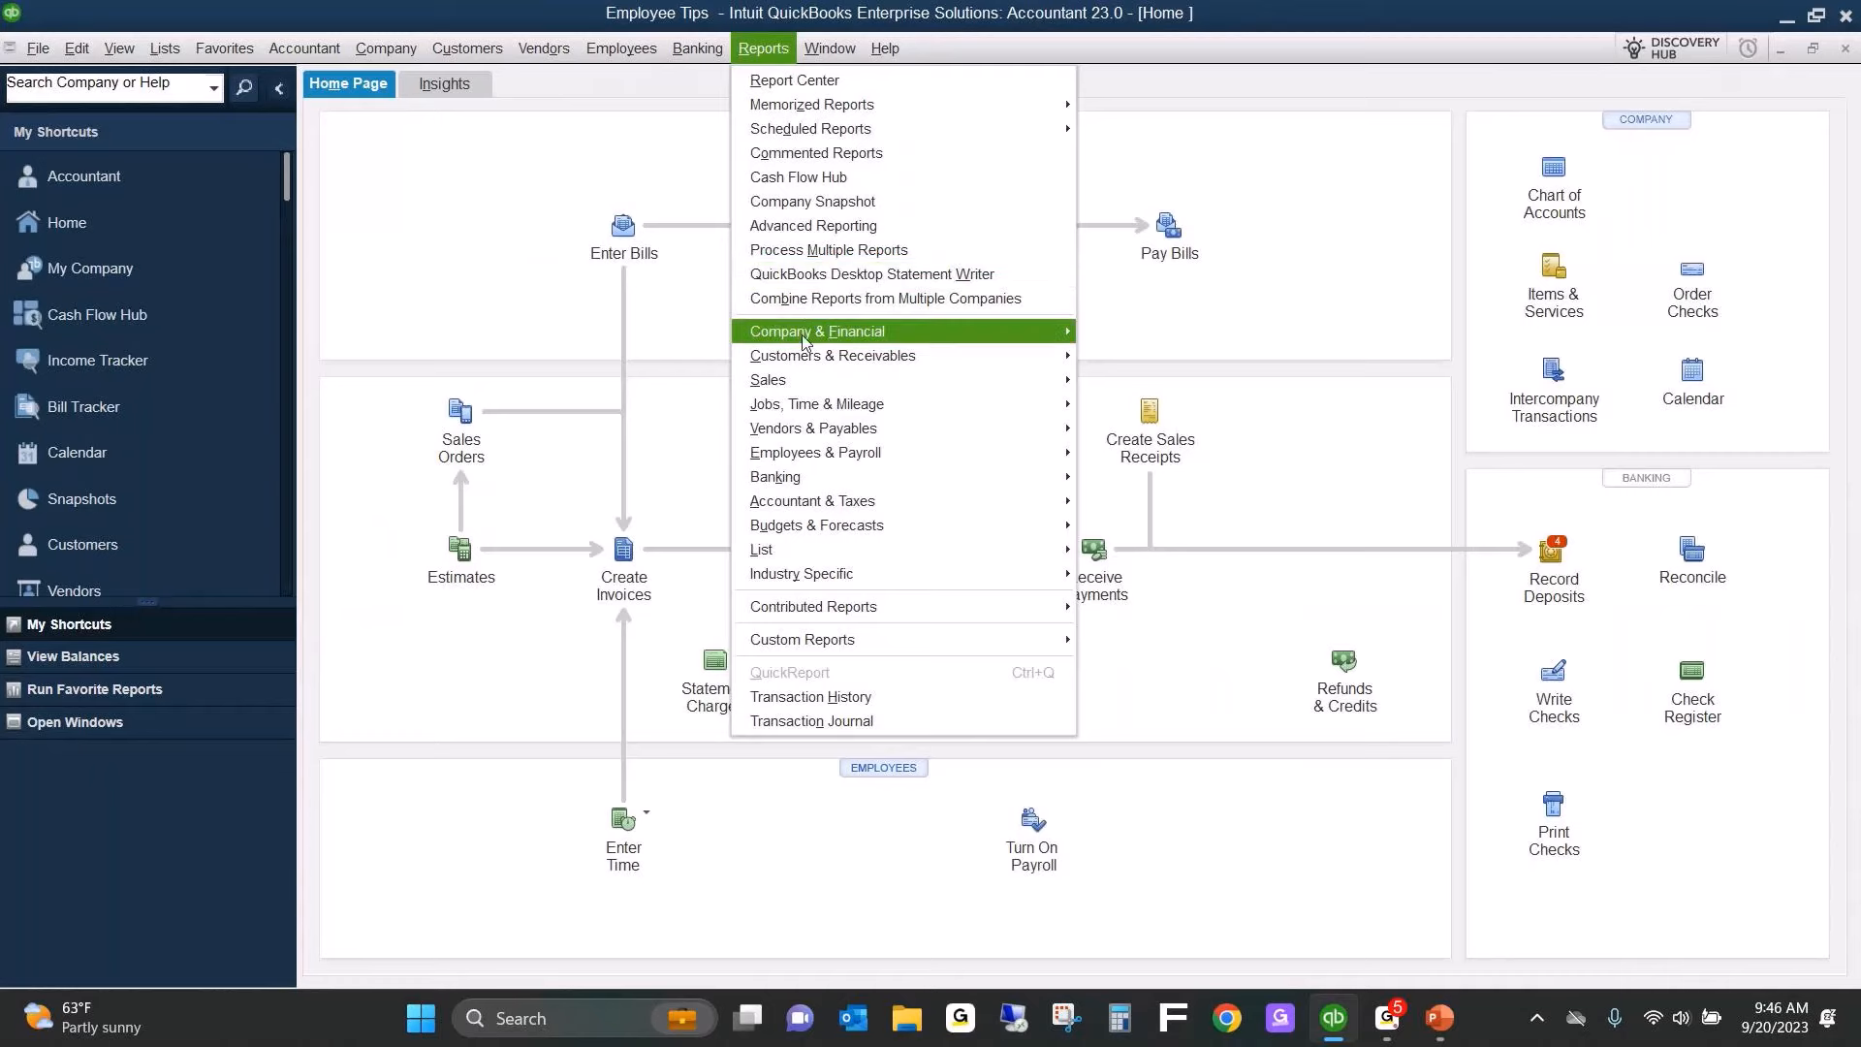
mouse_move(804, 335)
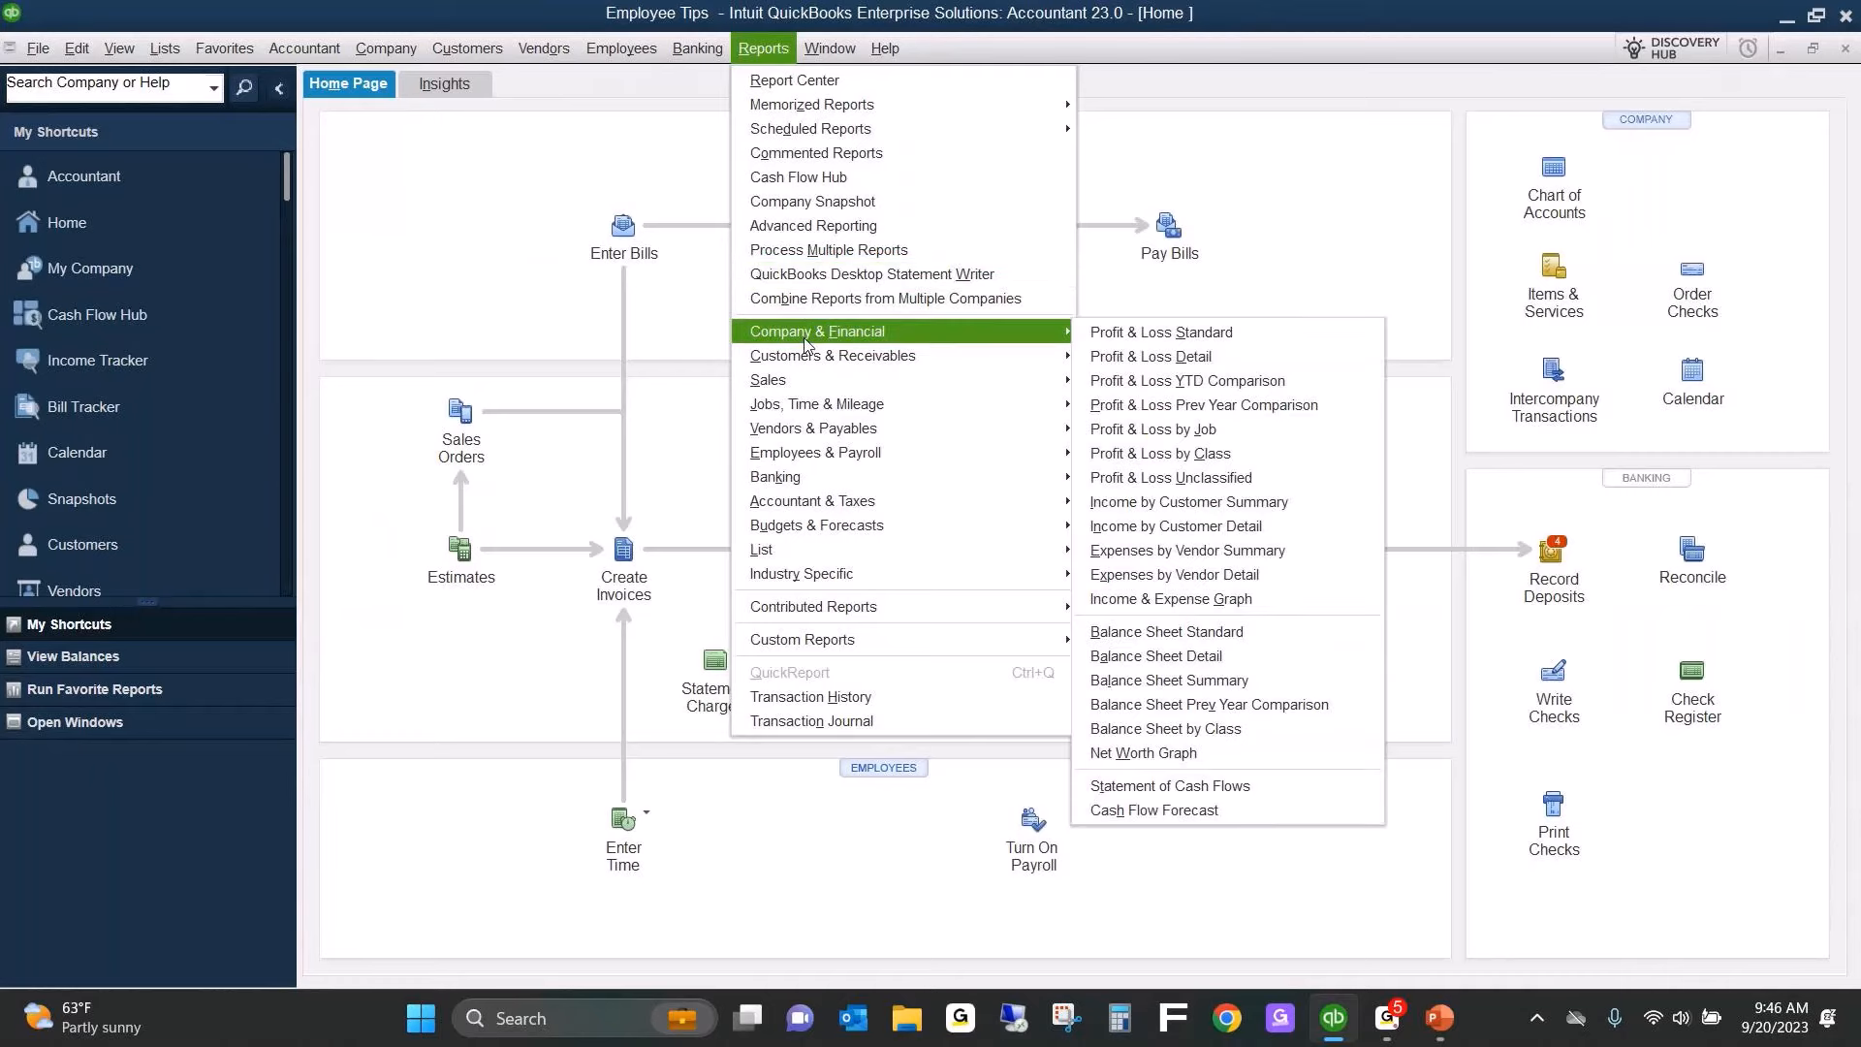
click(1153, 334)
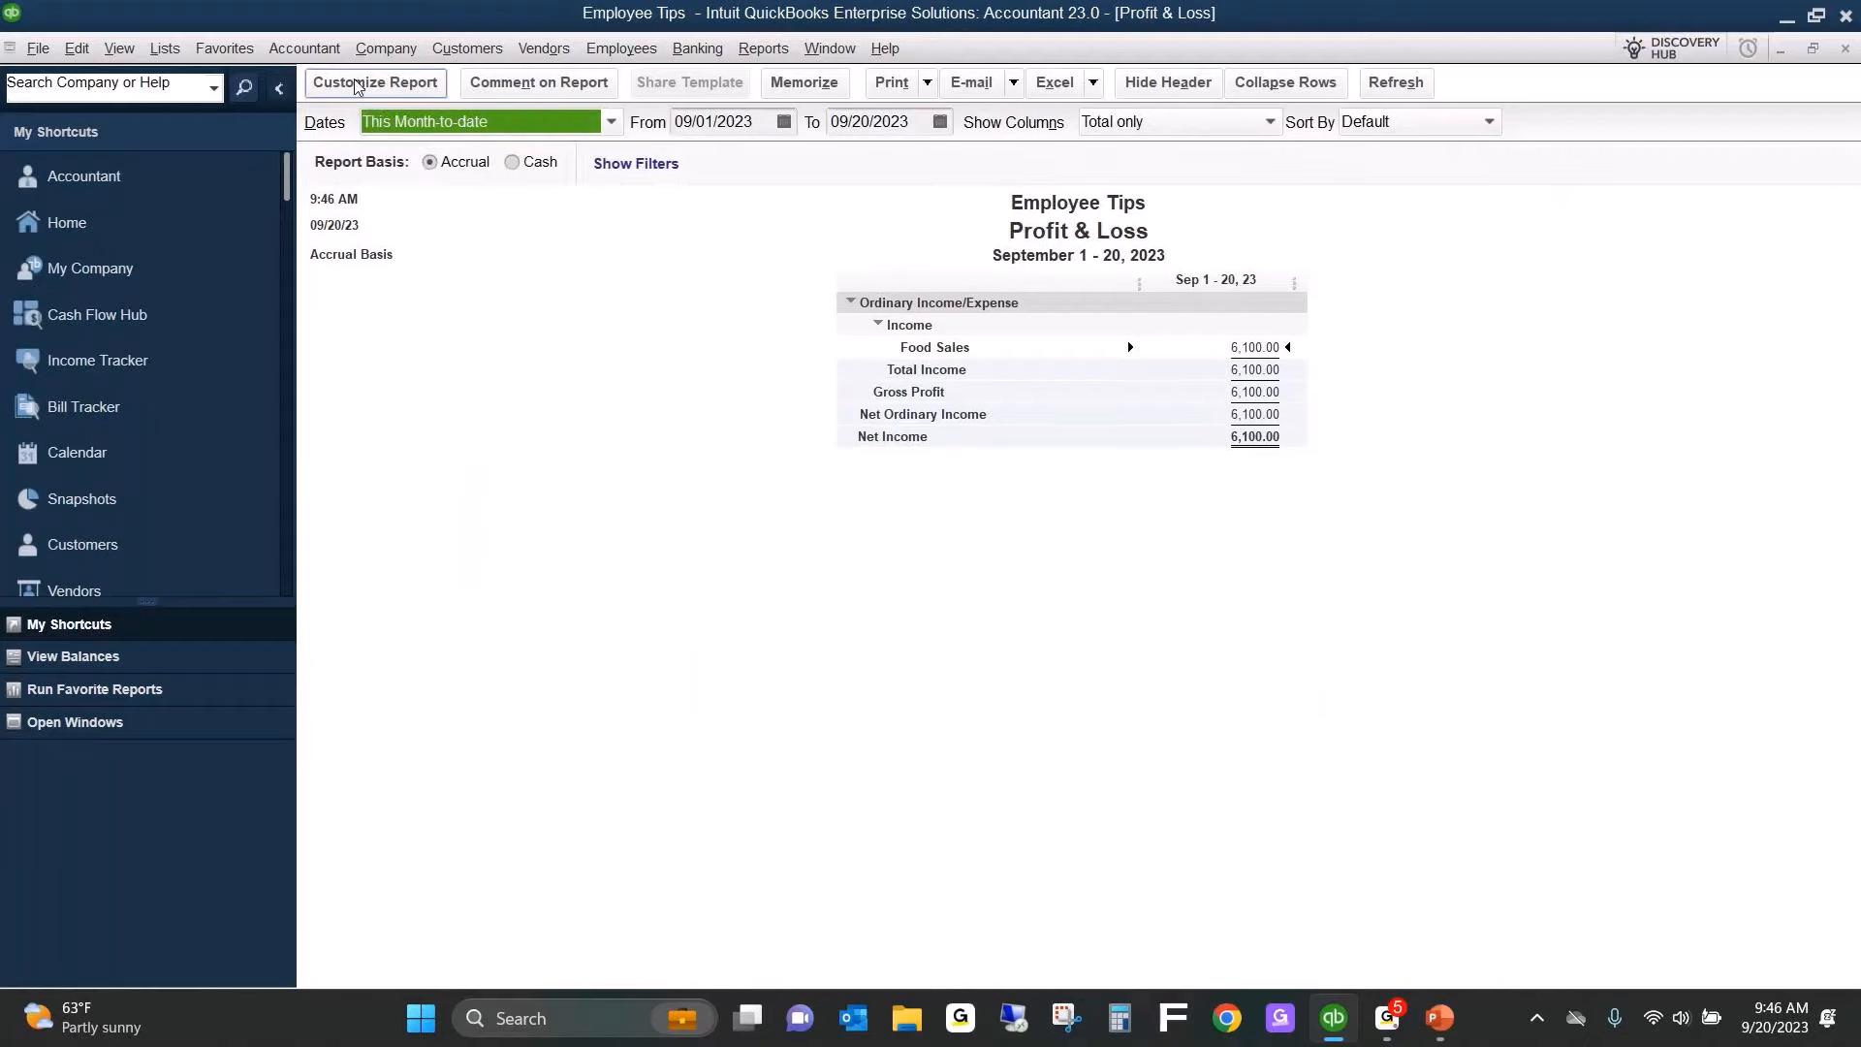
click(1177, 120)
click(1139, 184)
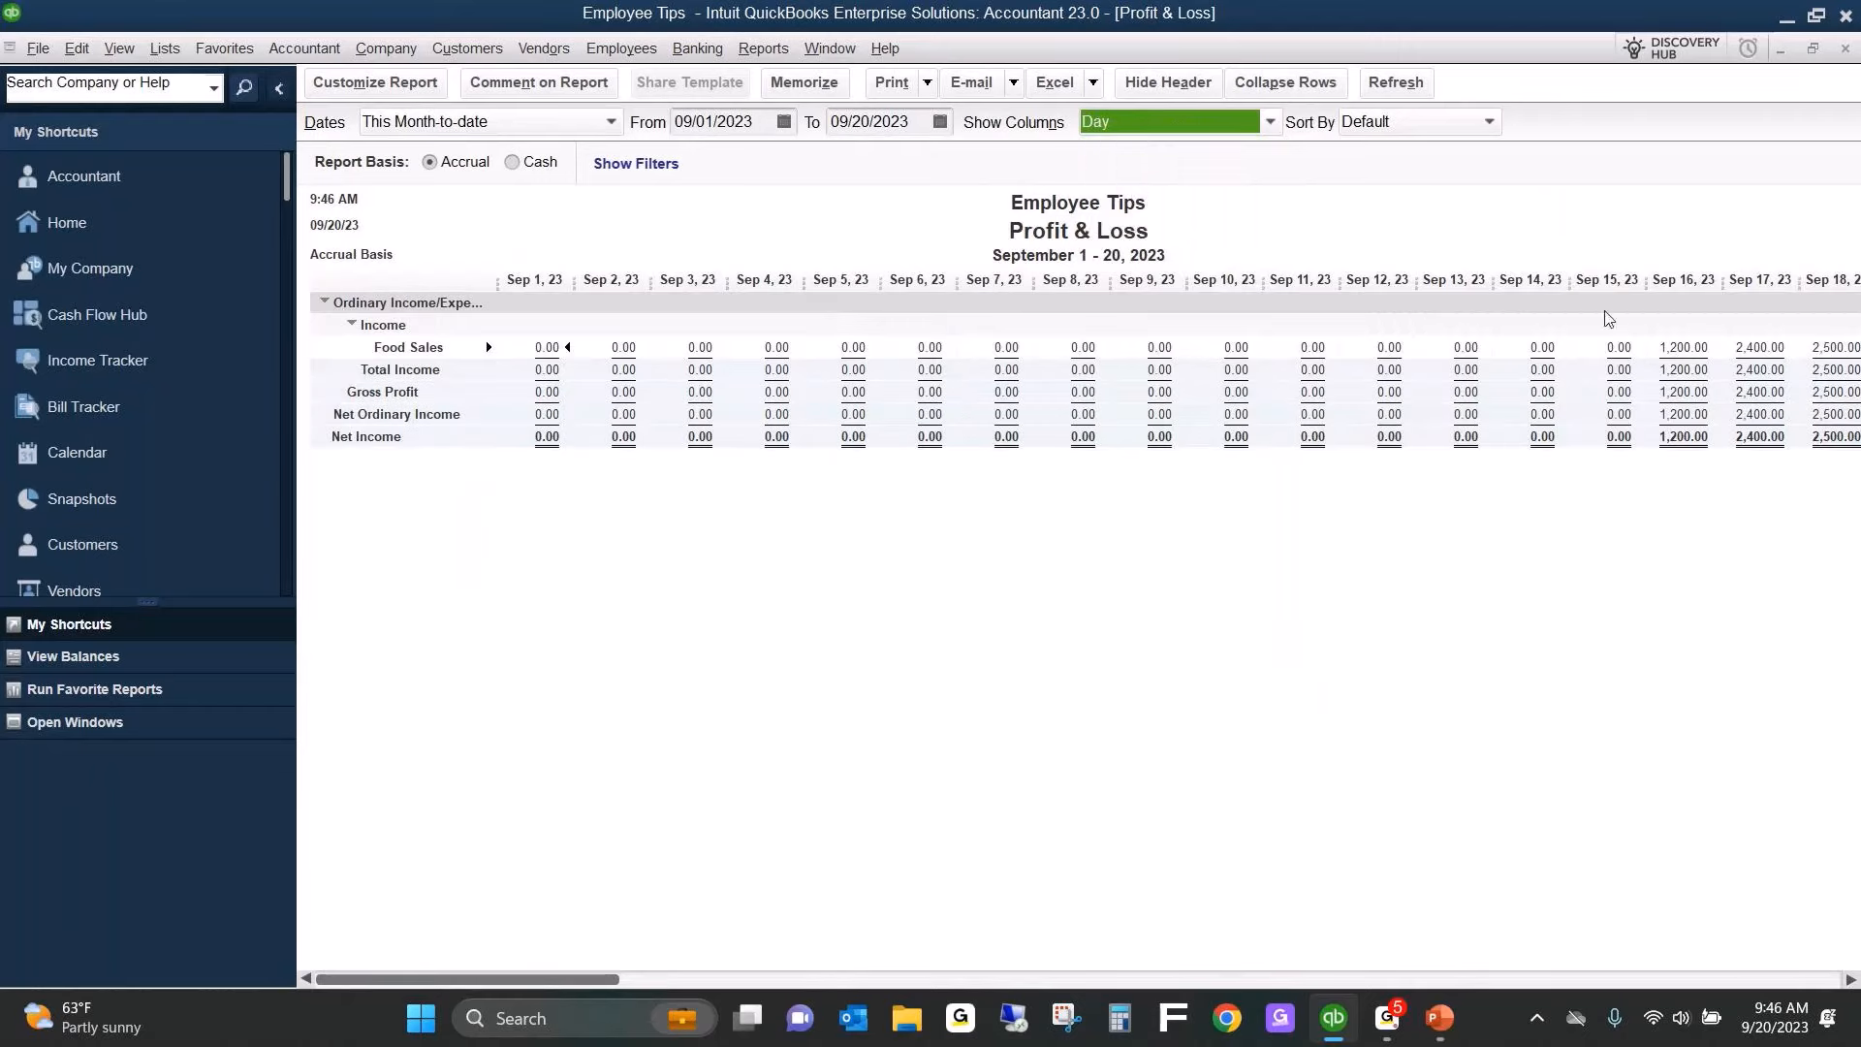
Set the Profit & Loss report's start date to 09/16/2023 and refresh the figures.
click(761, 119)
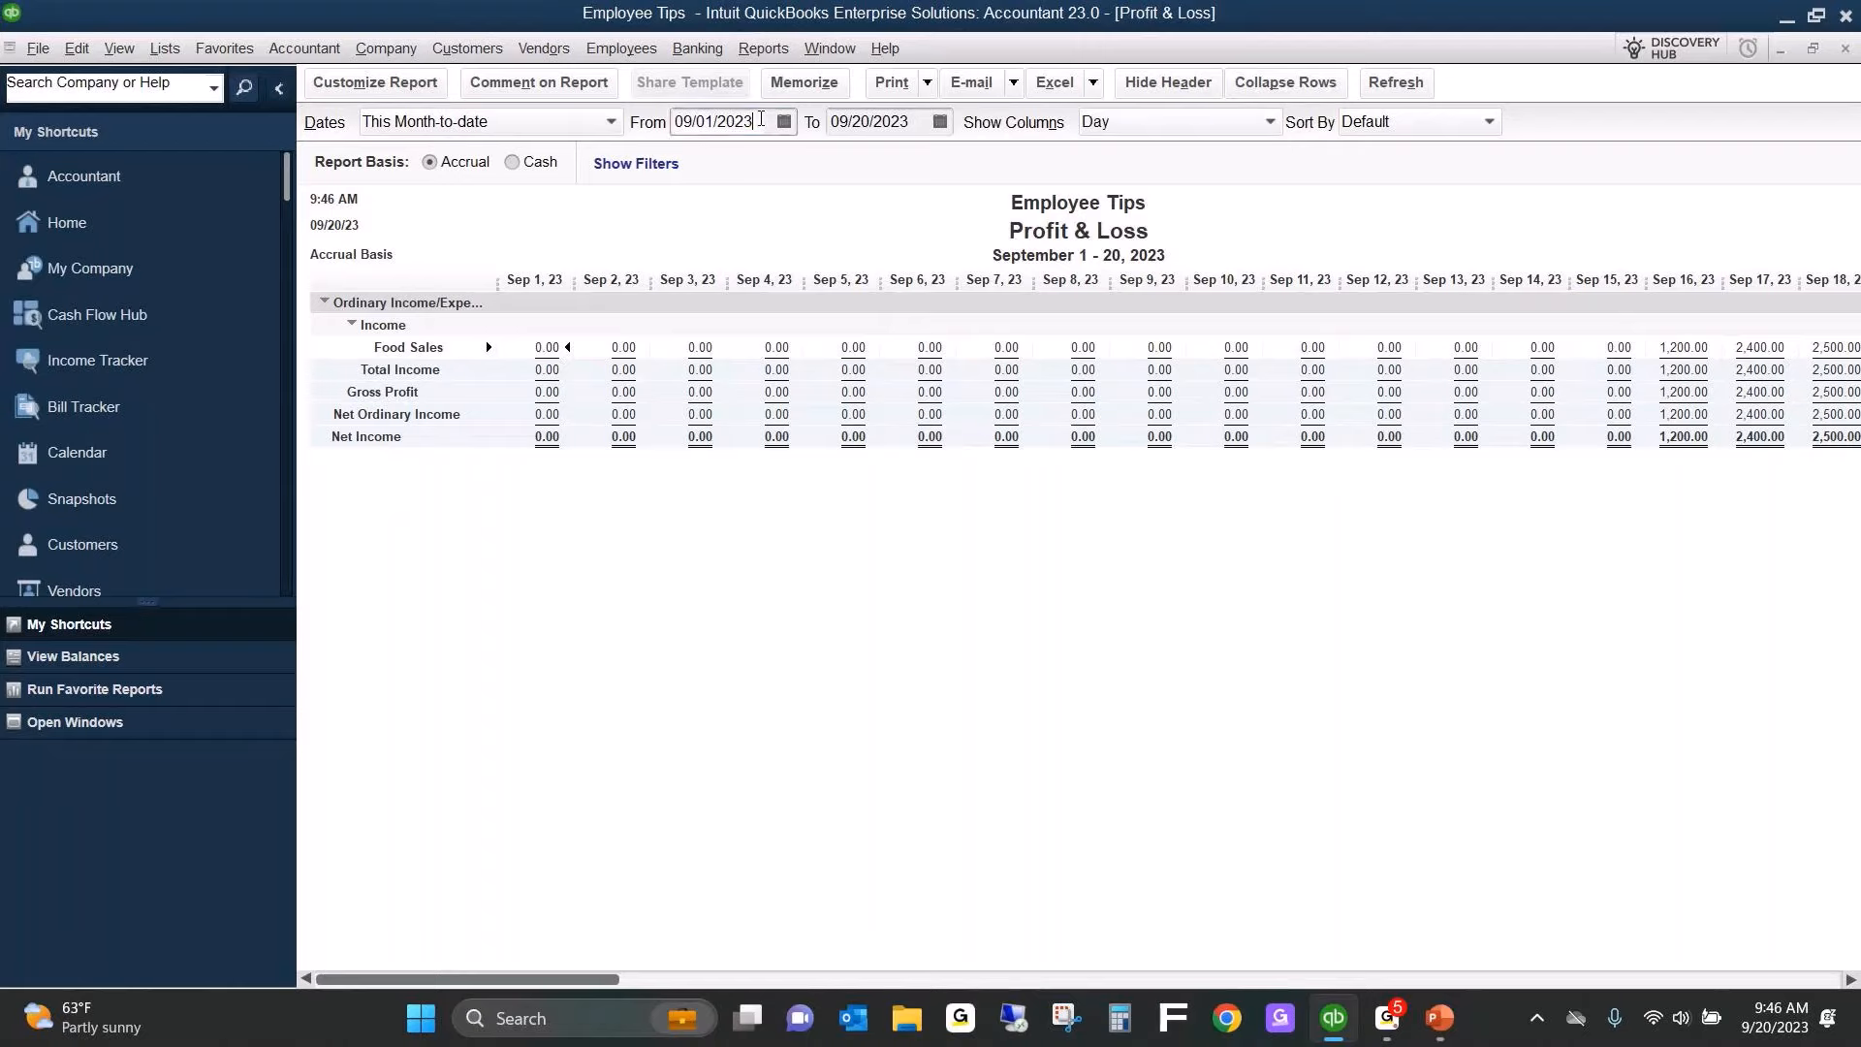
drag(761, 119, 546, 136)
text(09/16/2023)
key(Tab)
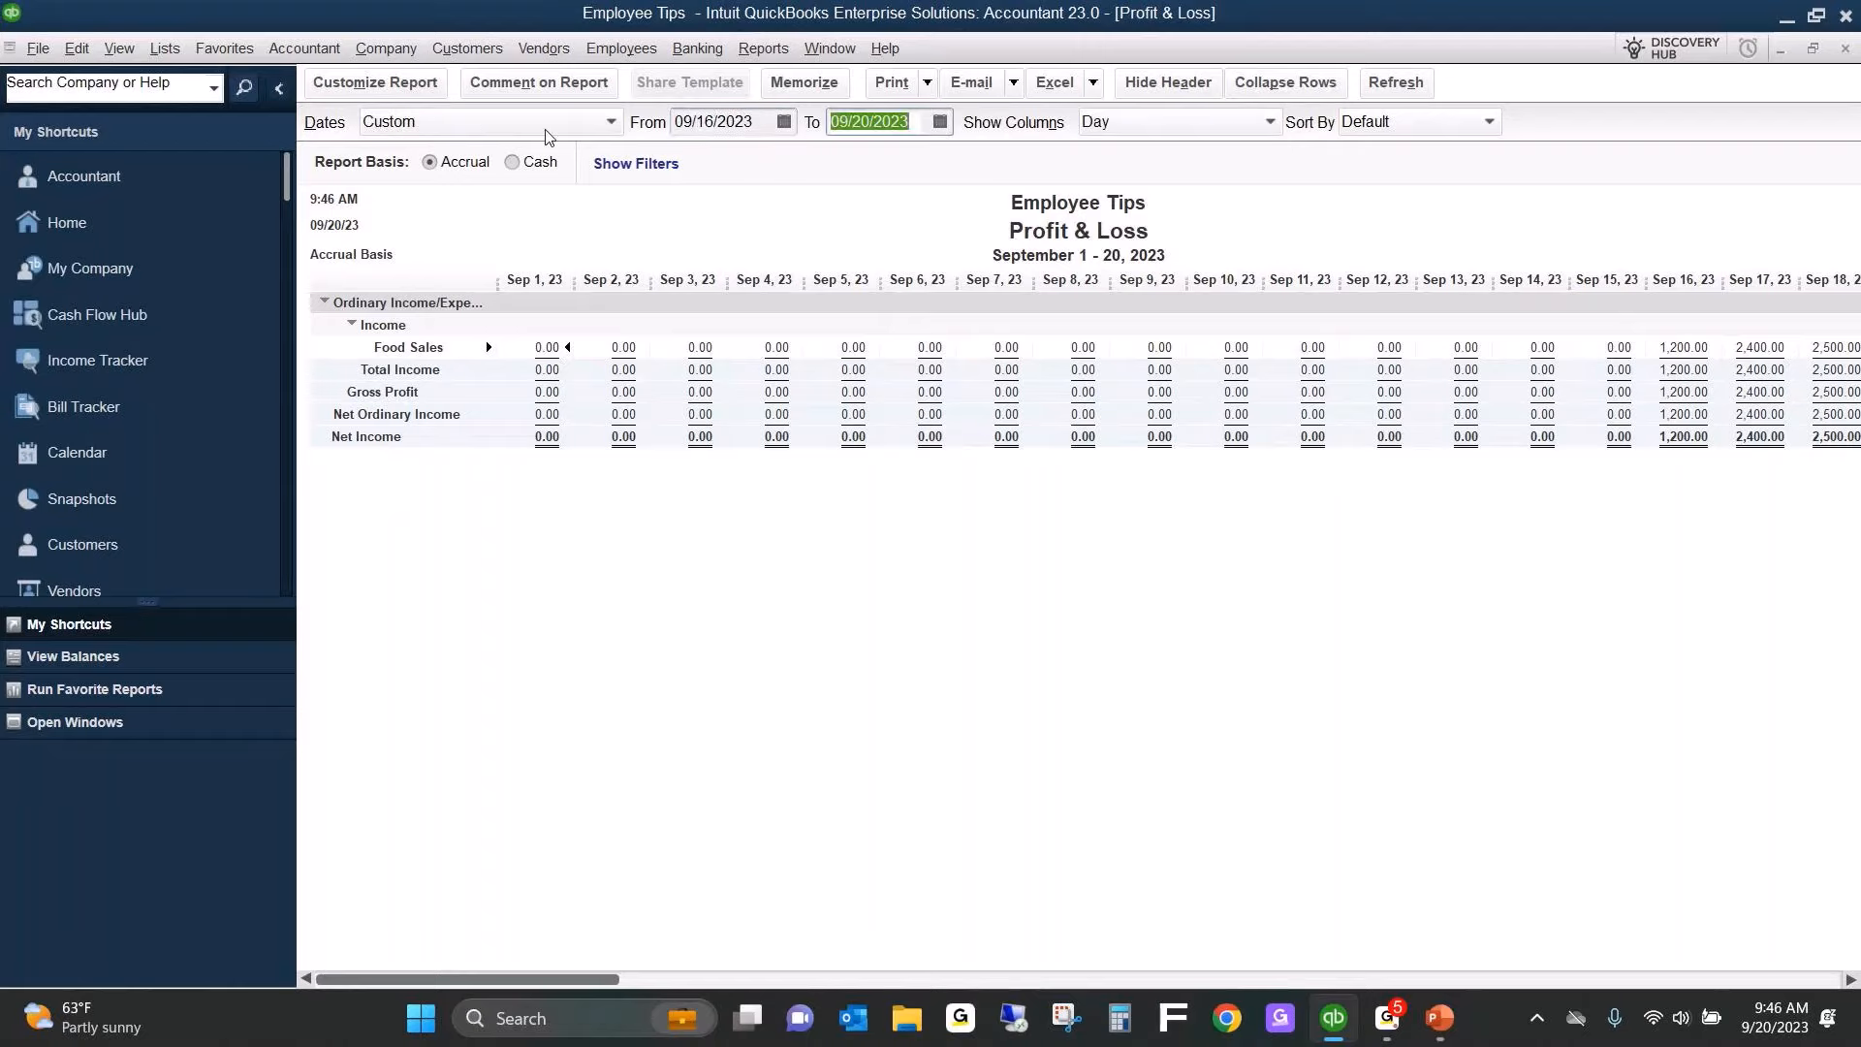
click(1092, 481)
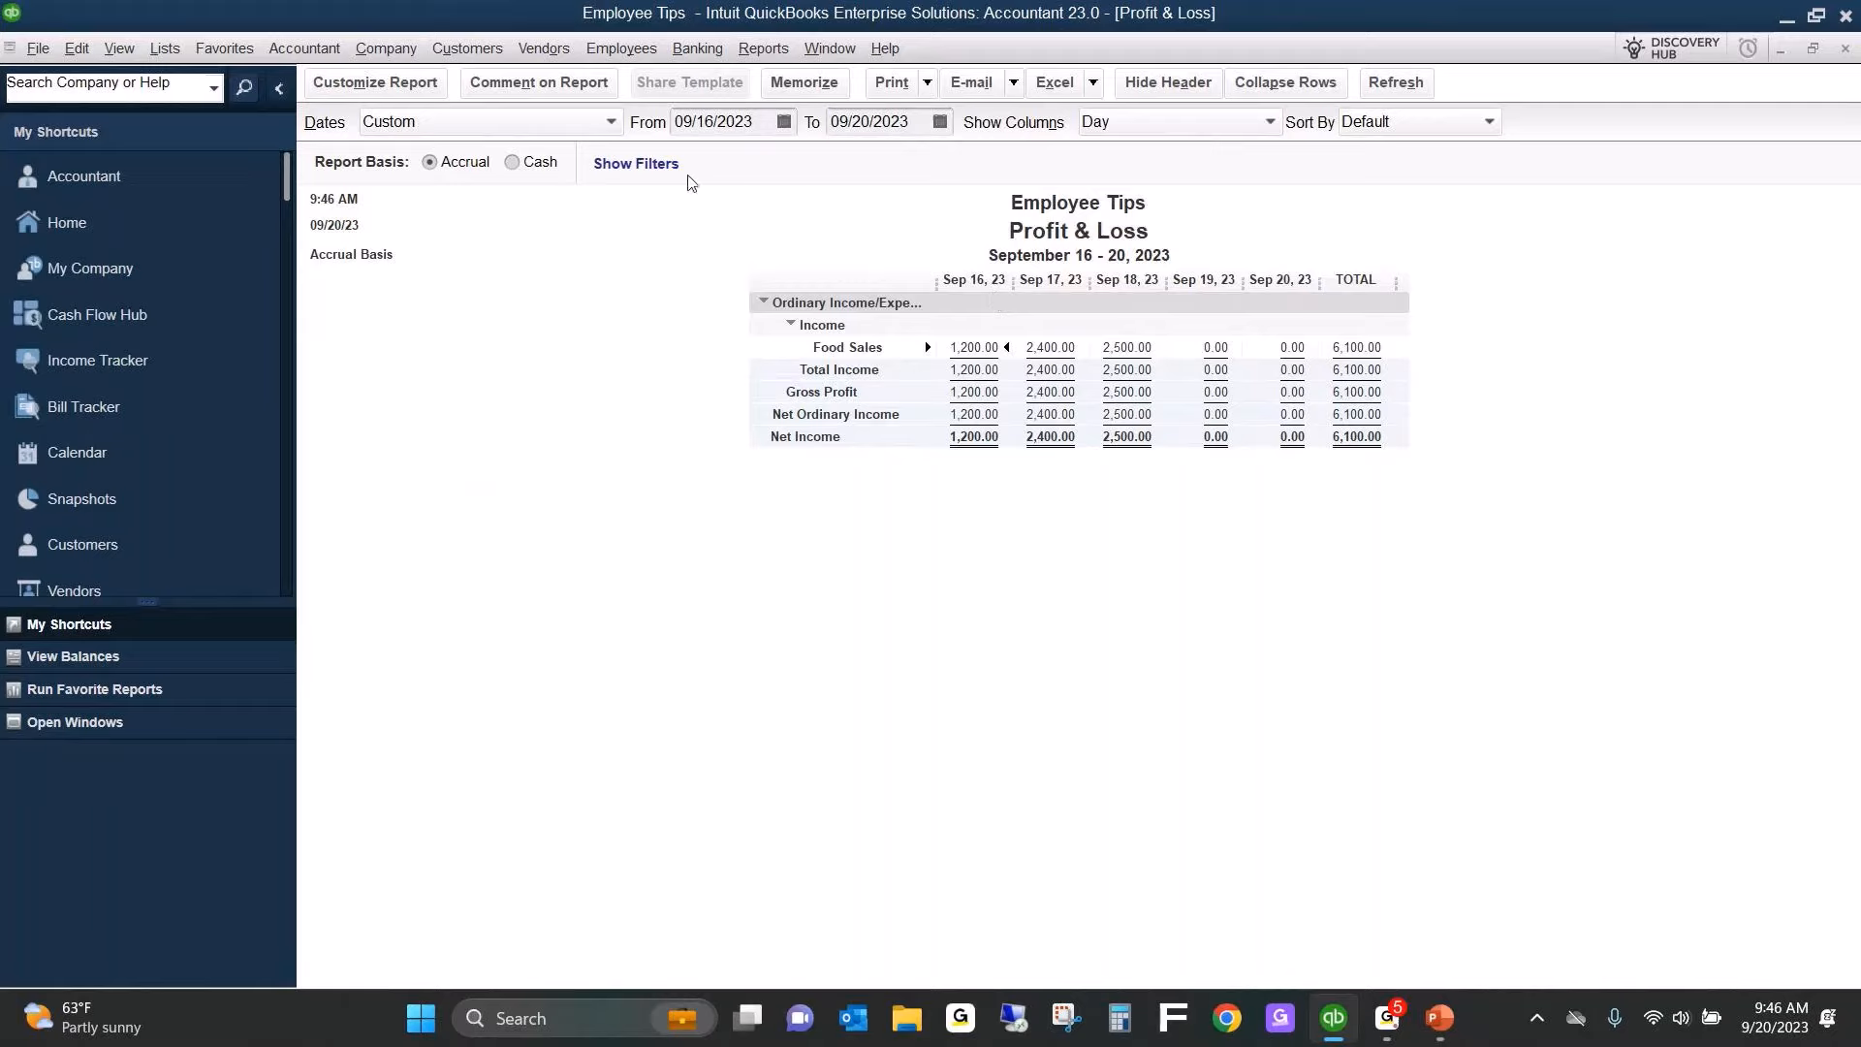
Run the Balance Sheet Standard report and customize it to start on 09/16/2023 with columns displayed by day.
click(763, 50)
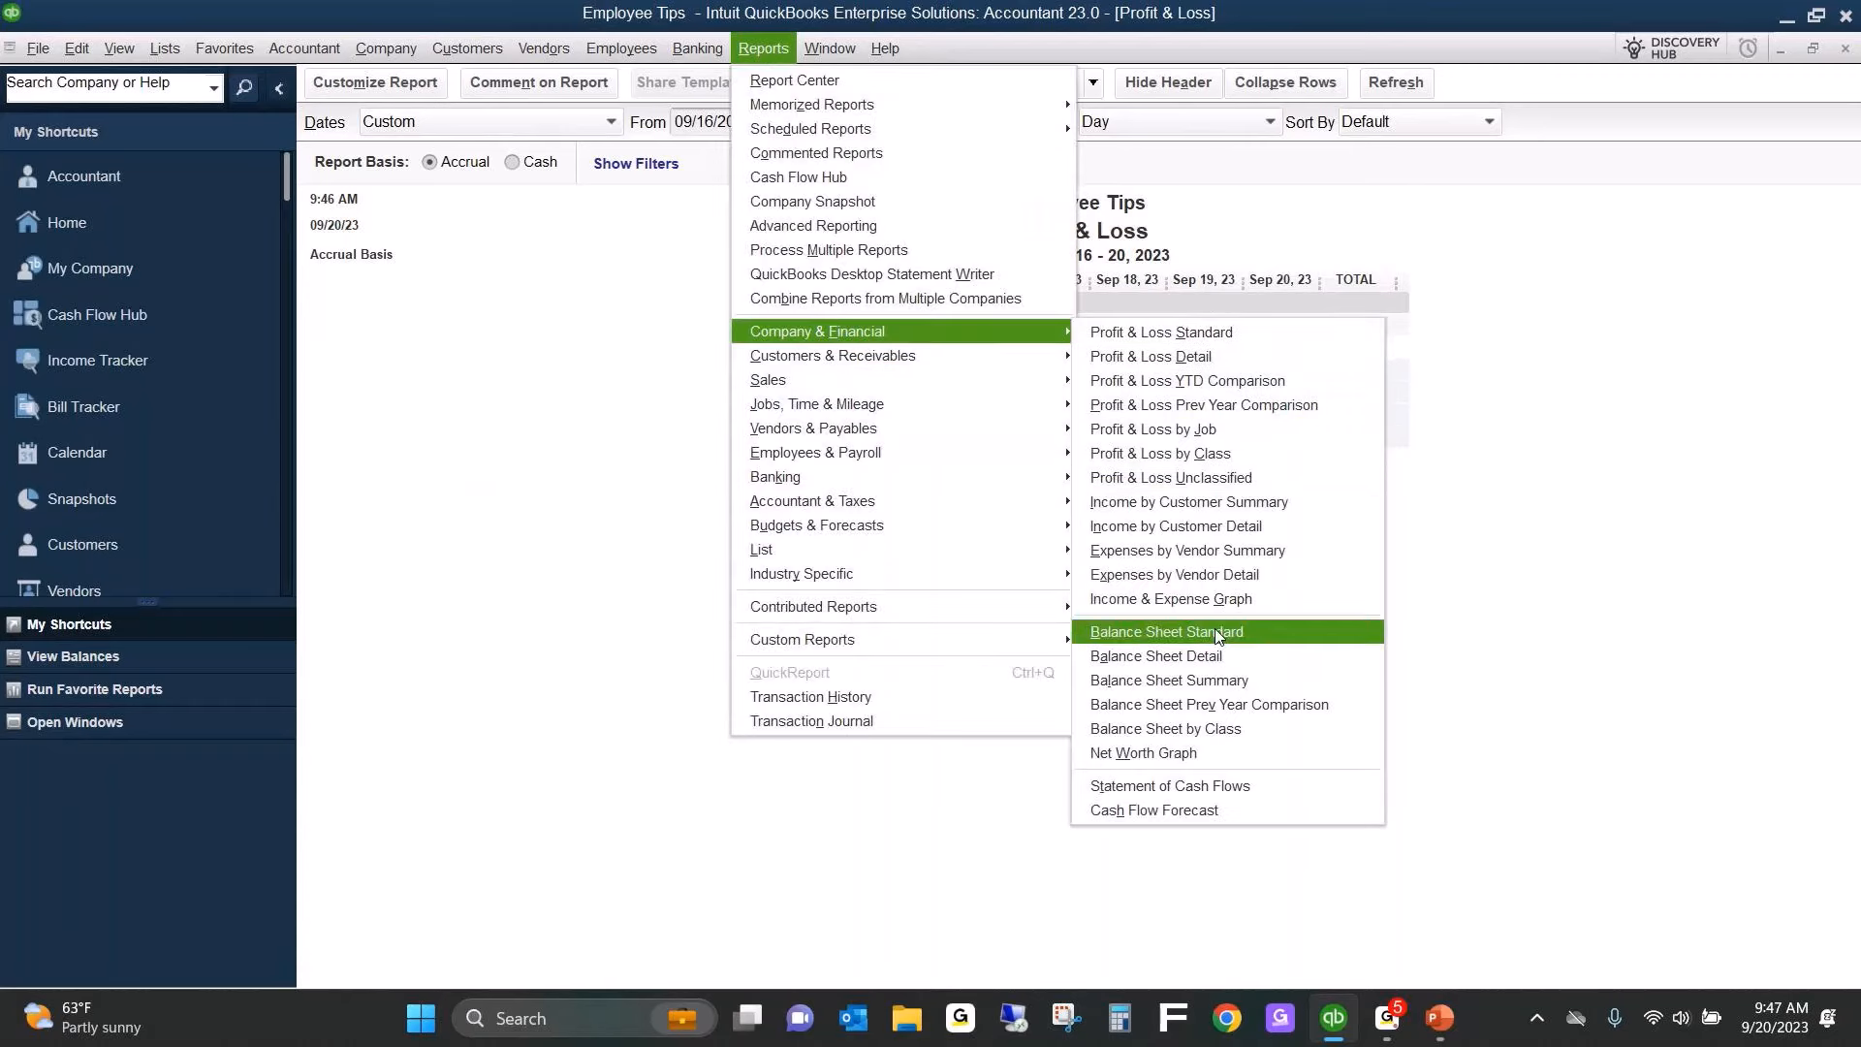
click(1220, 635)
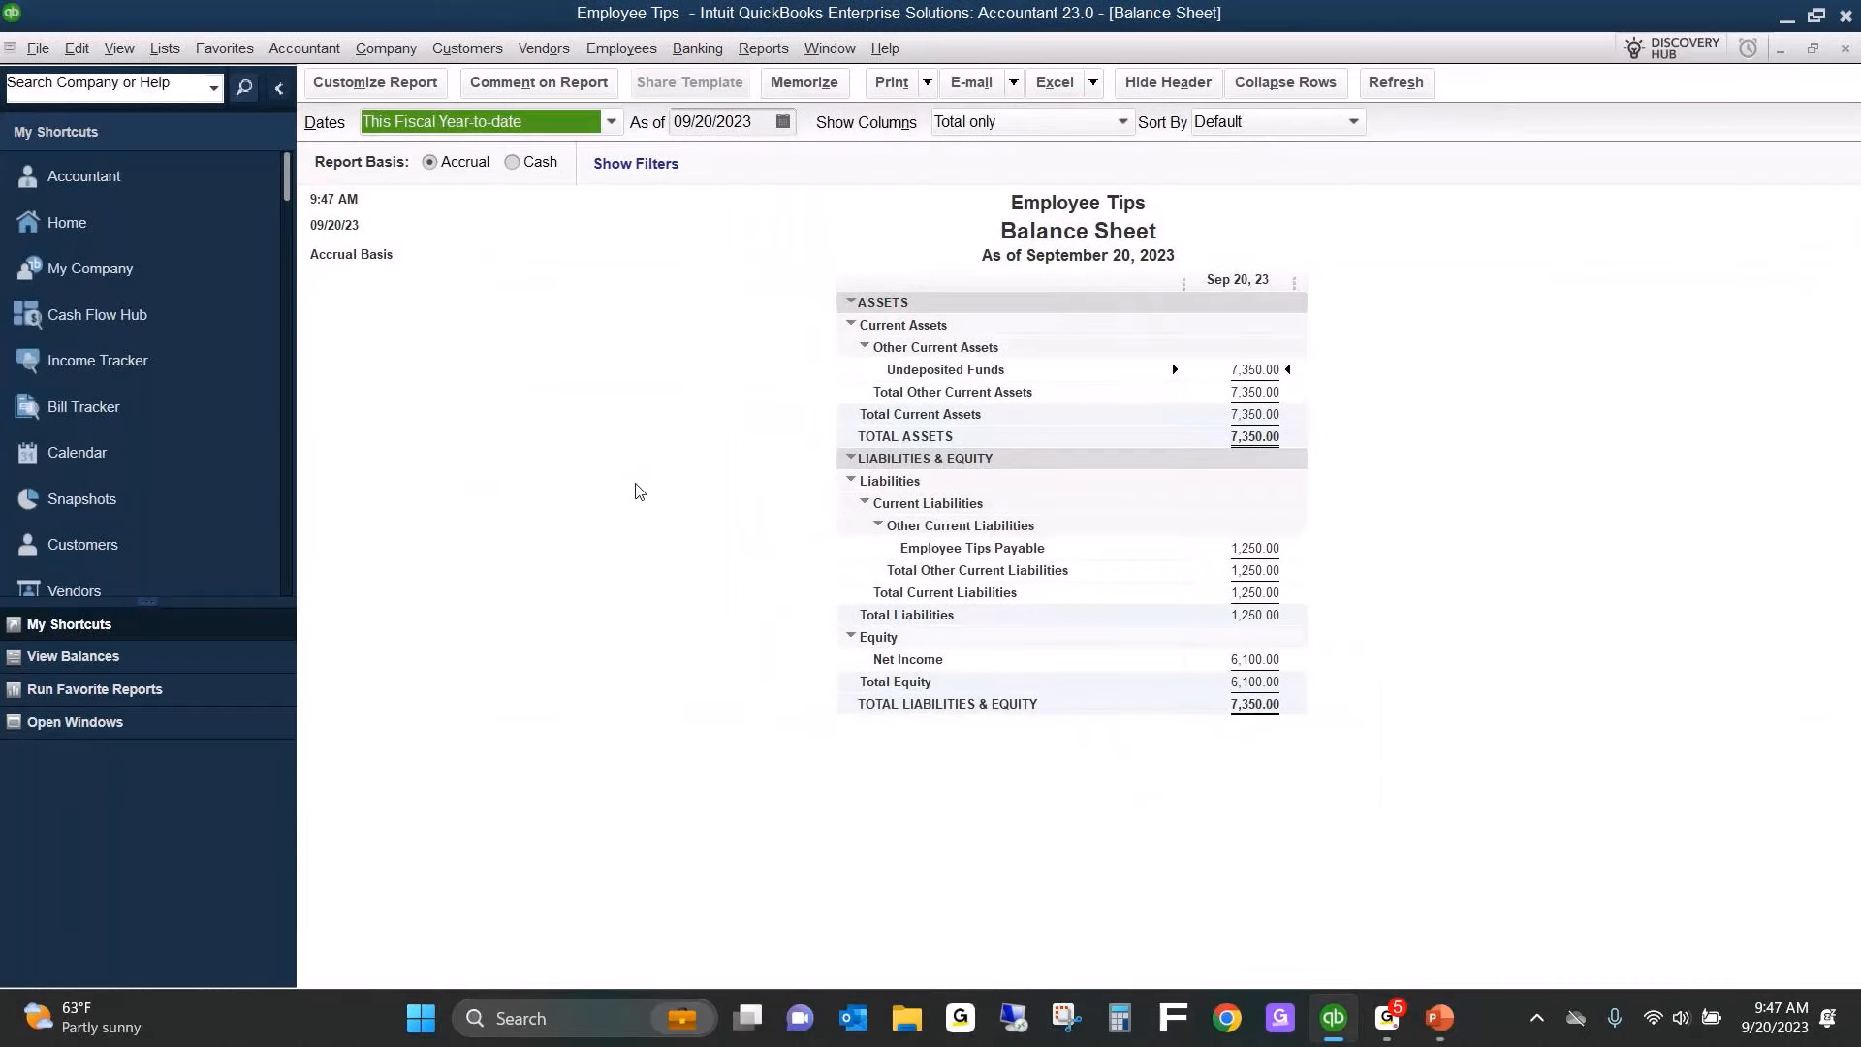
click(399, 84)
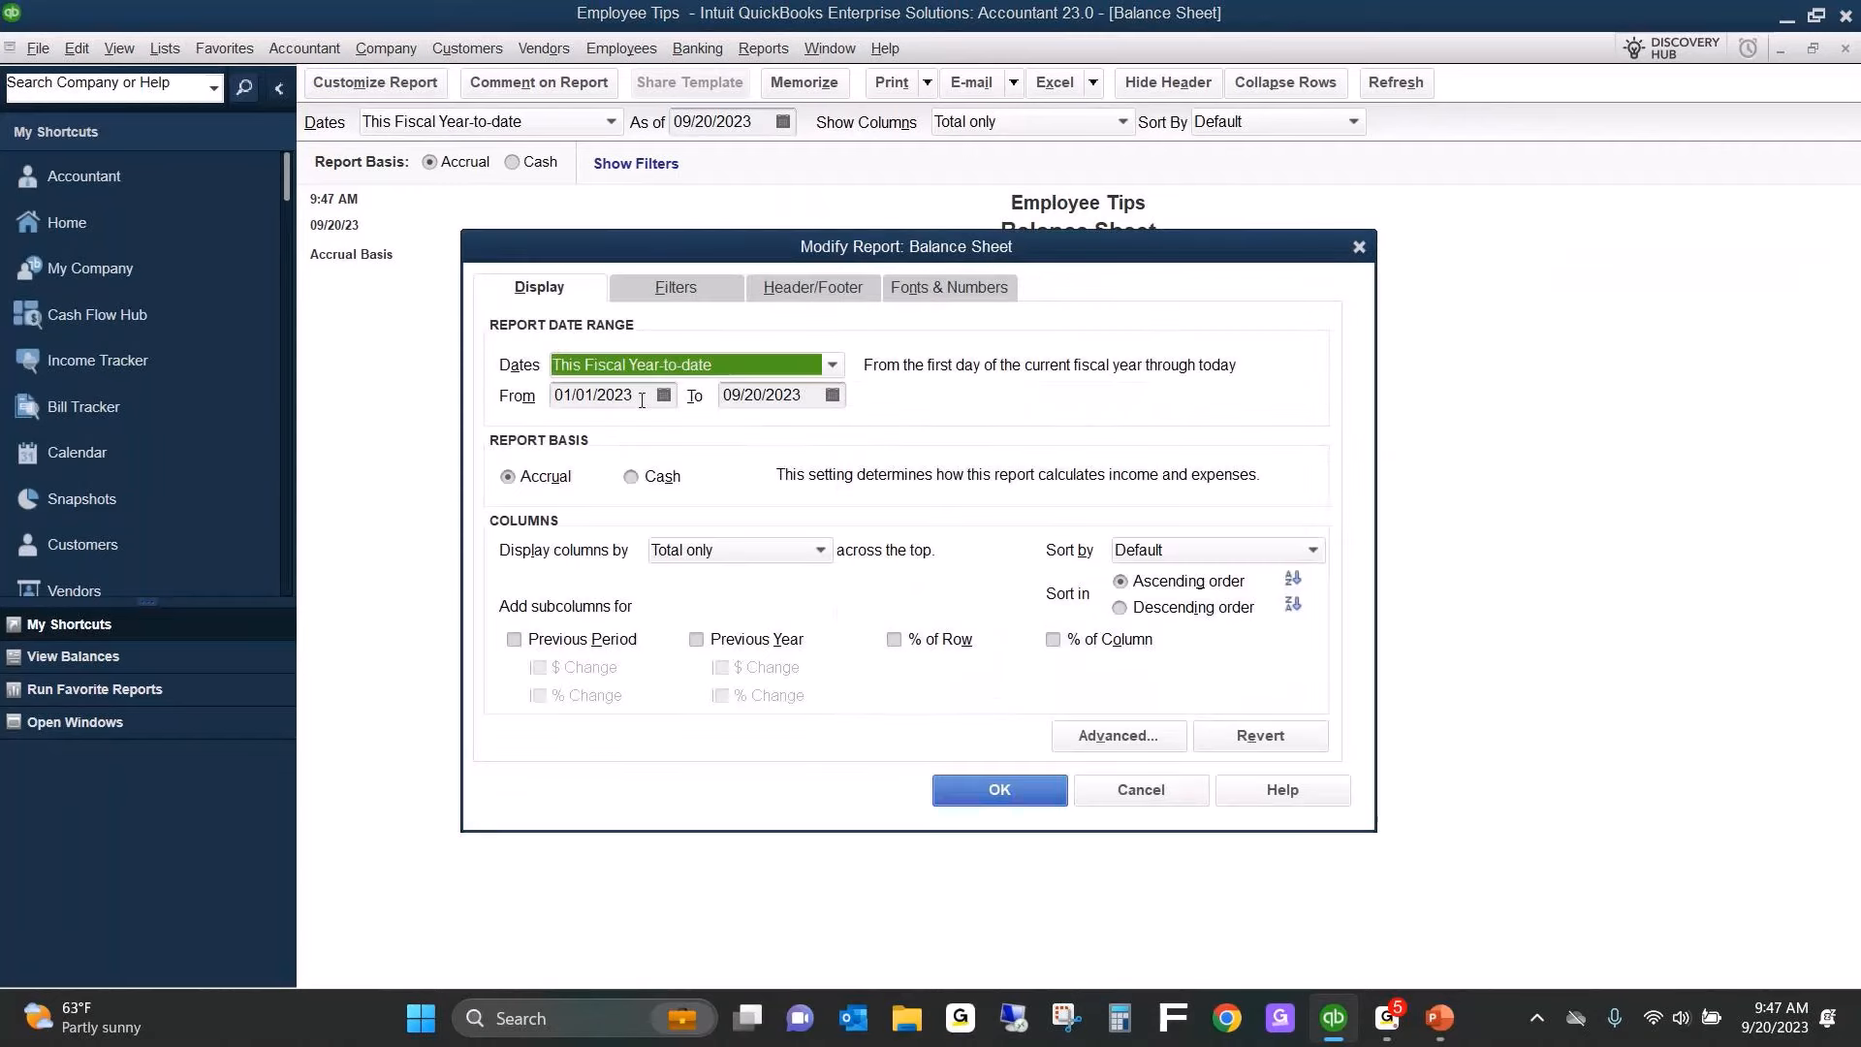
click(642, 400)
text(09162023)
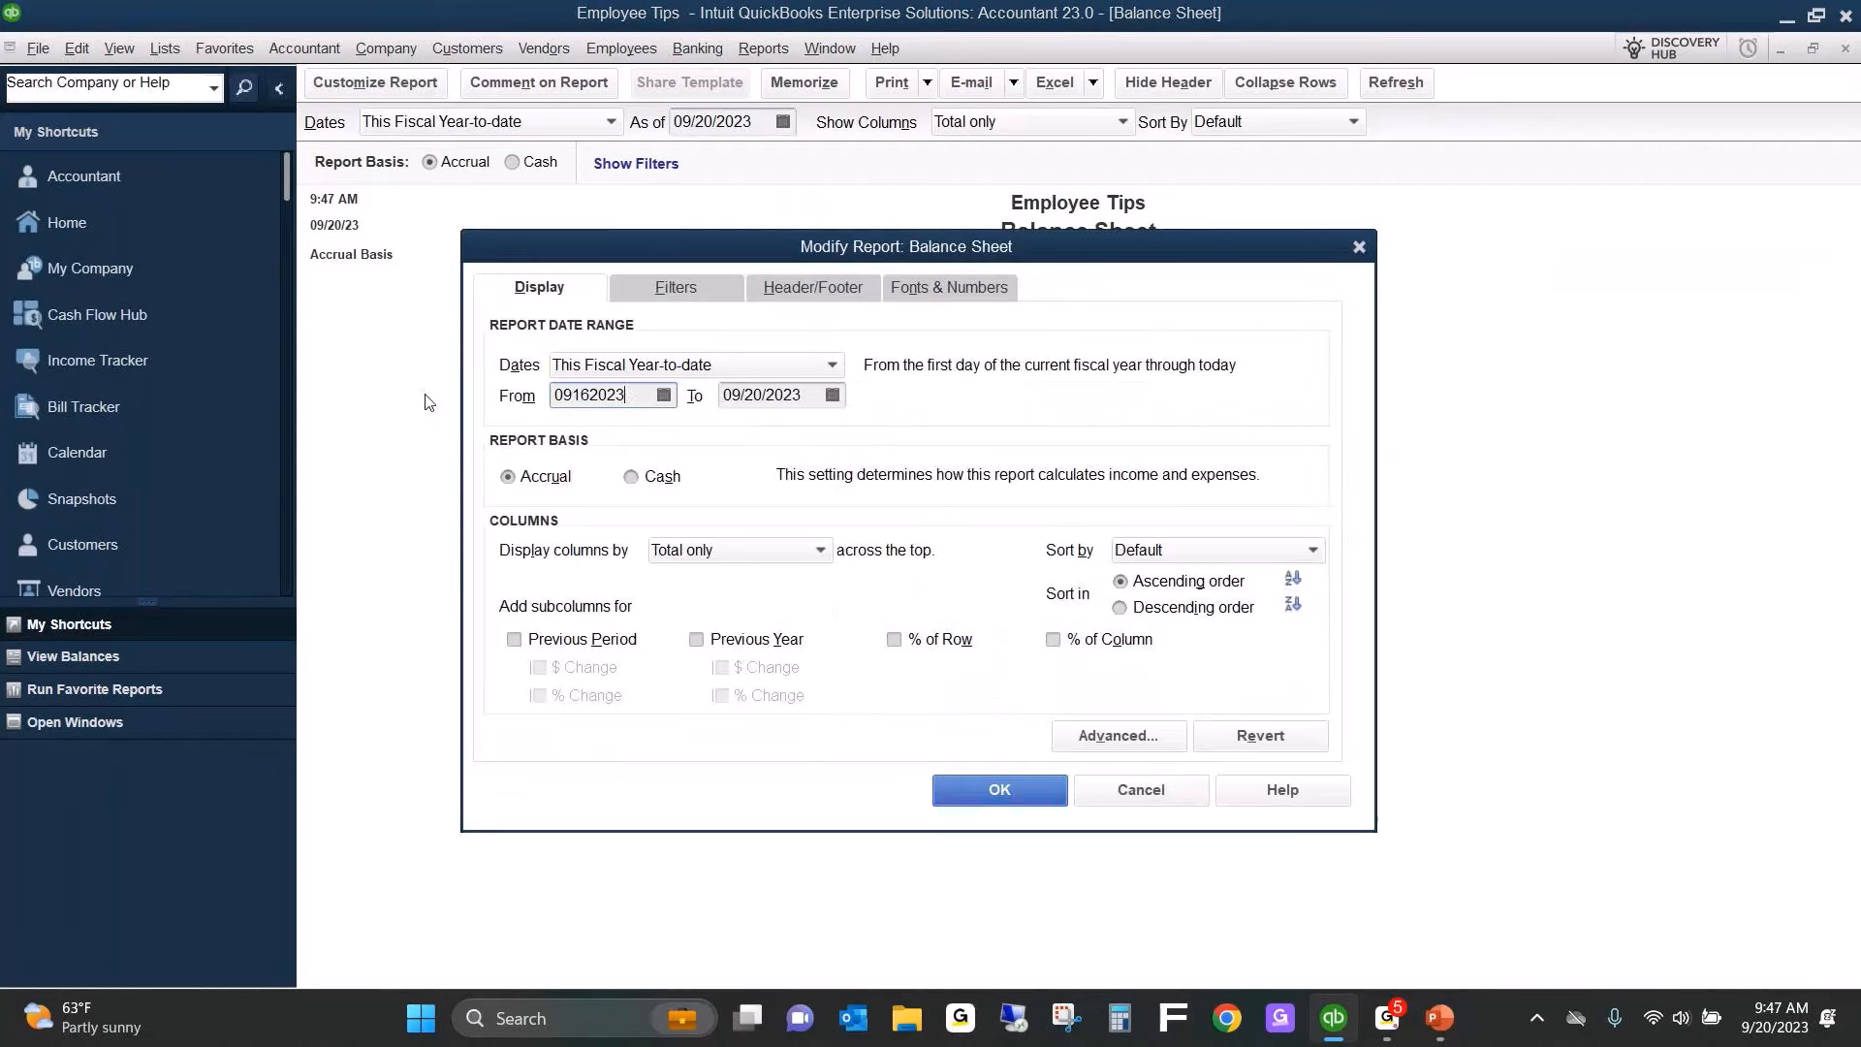
key(Tab)
click(725, 550)
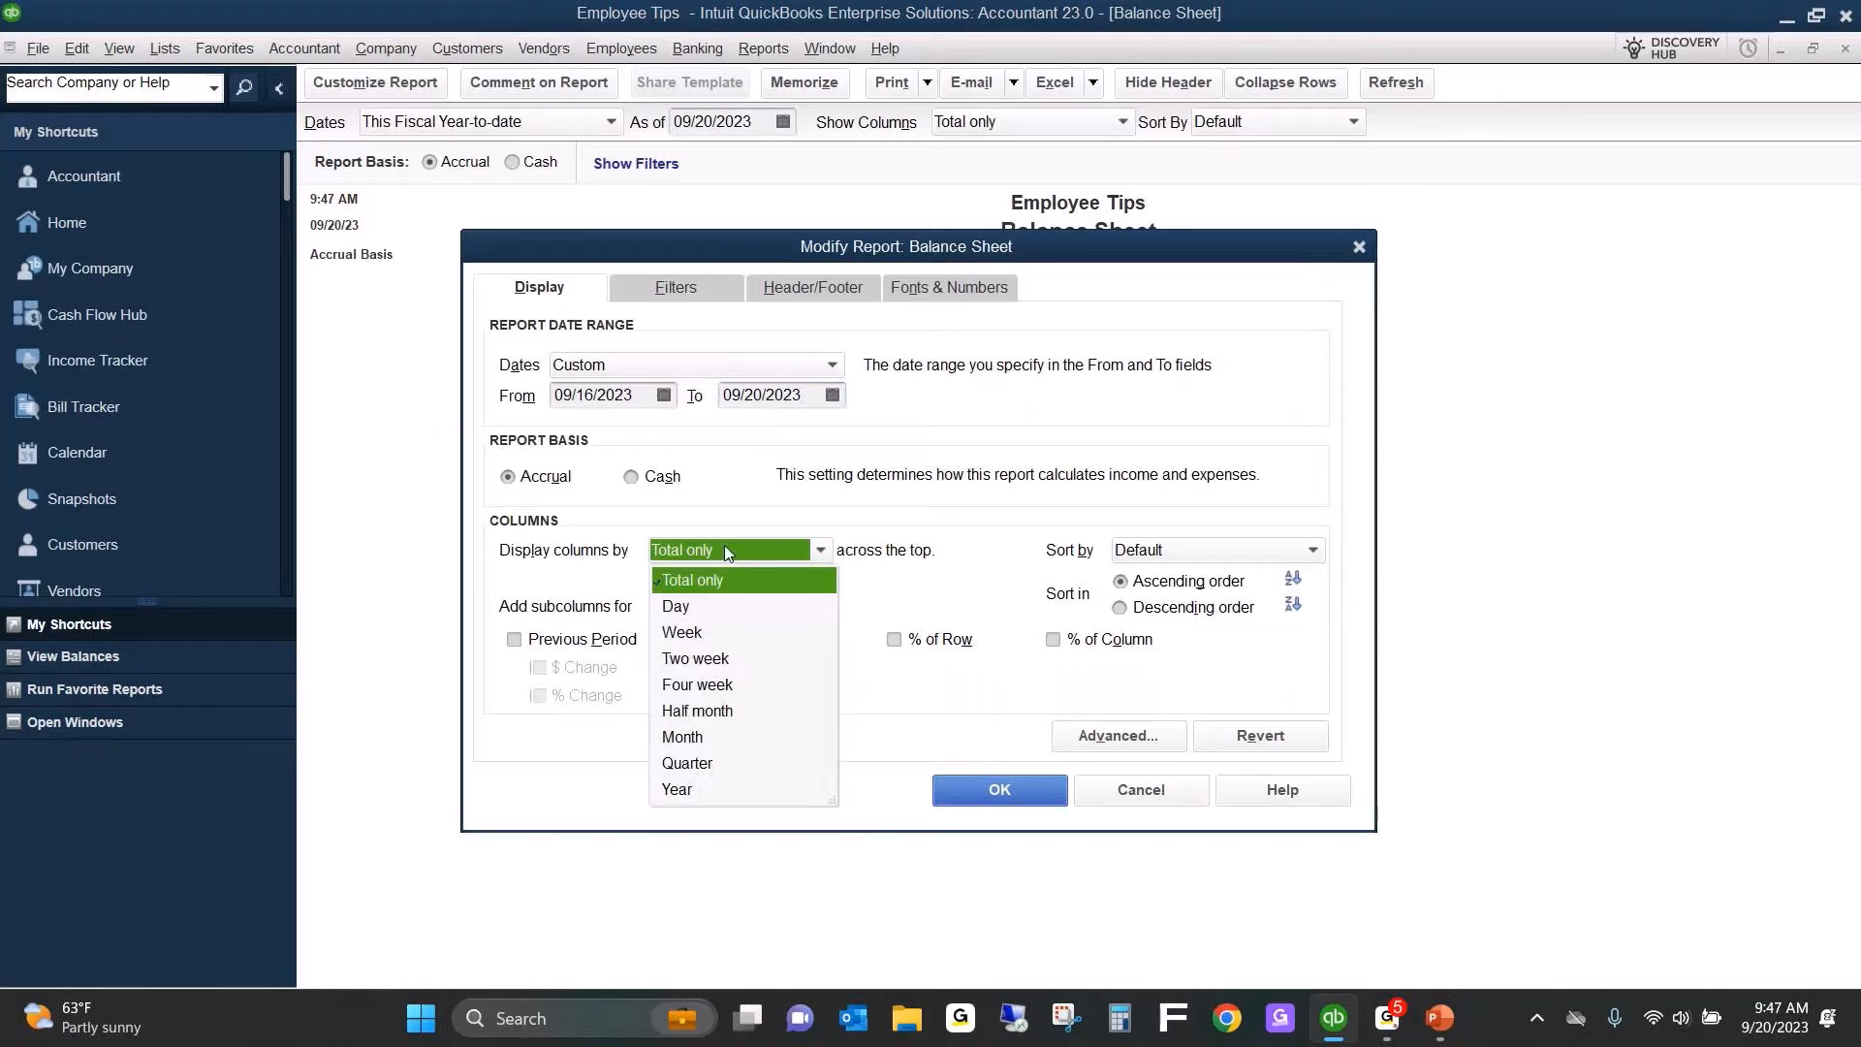
click(712, 608)
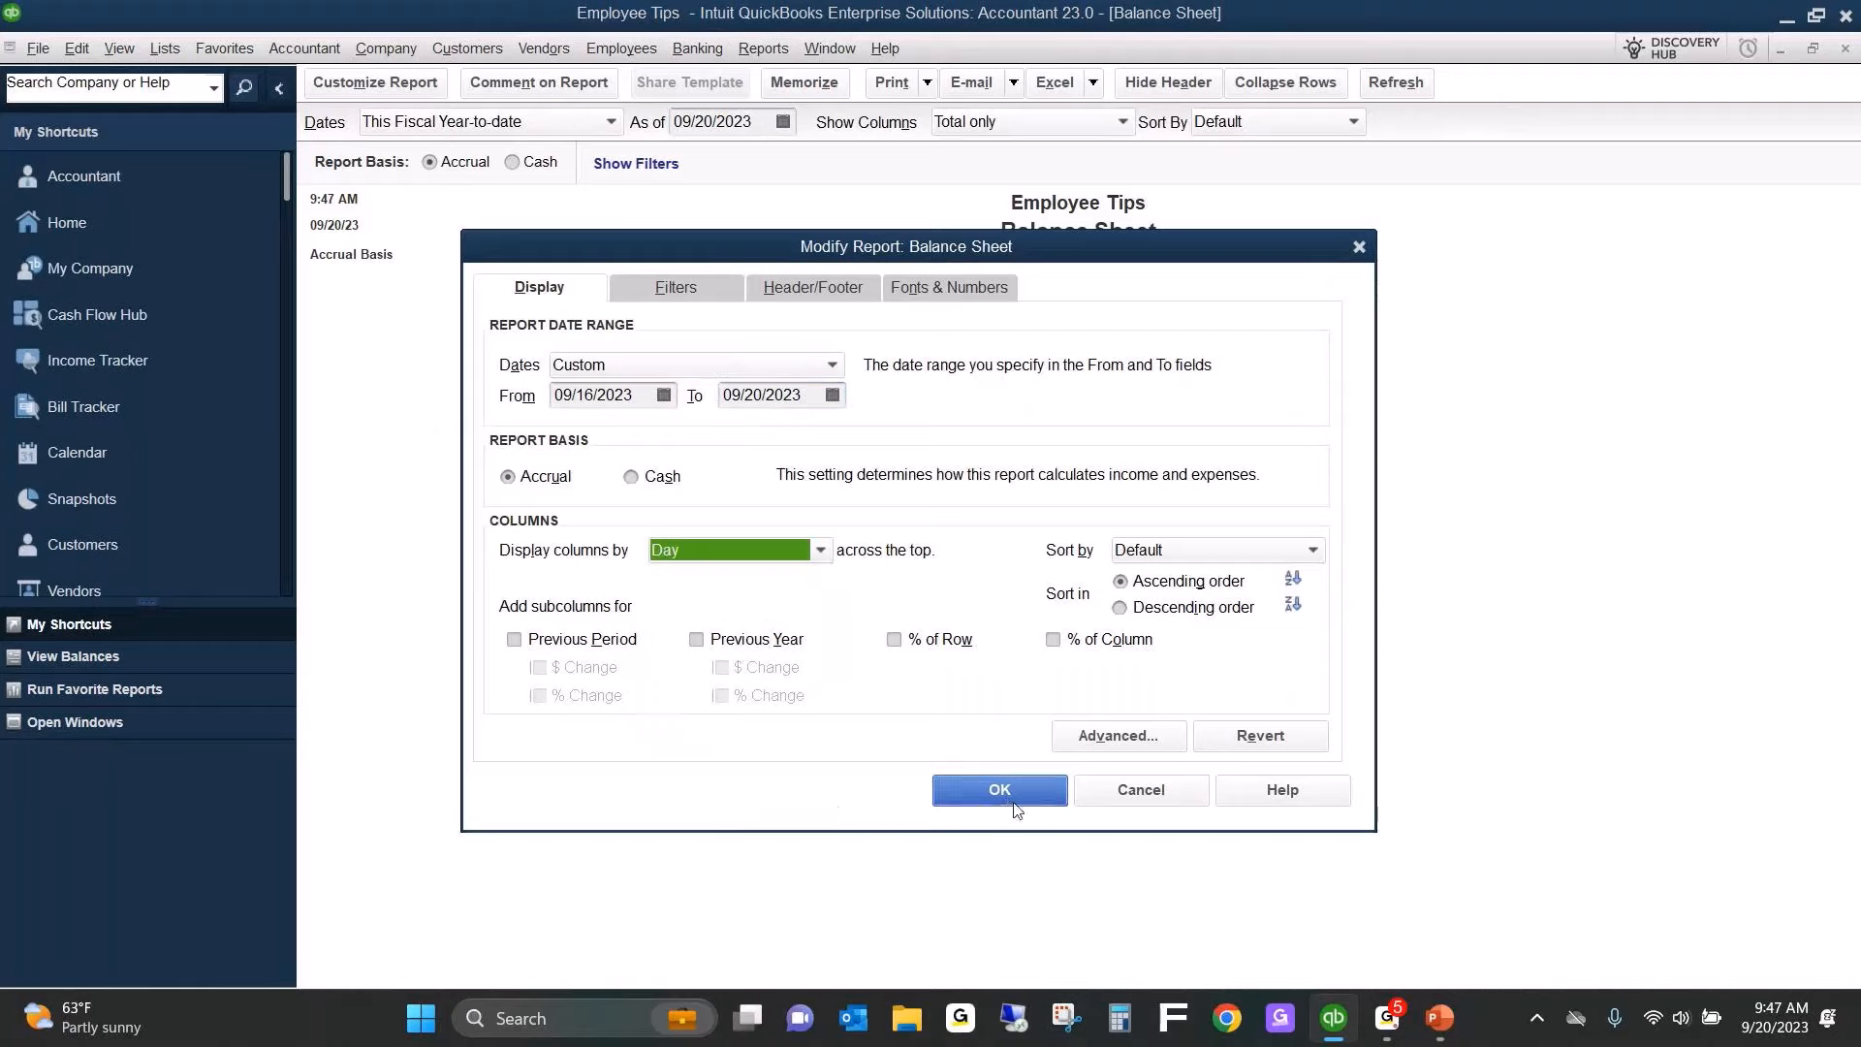
click(1008, 791)
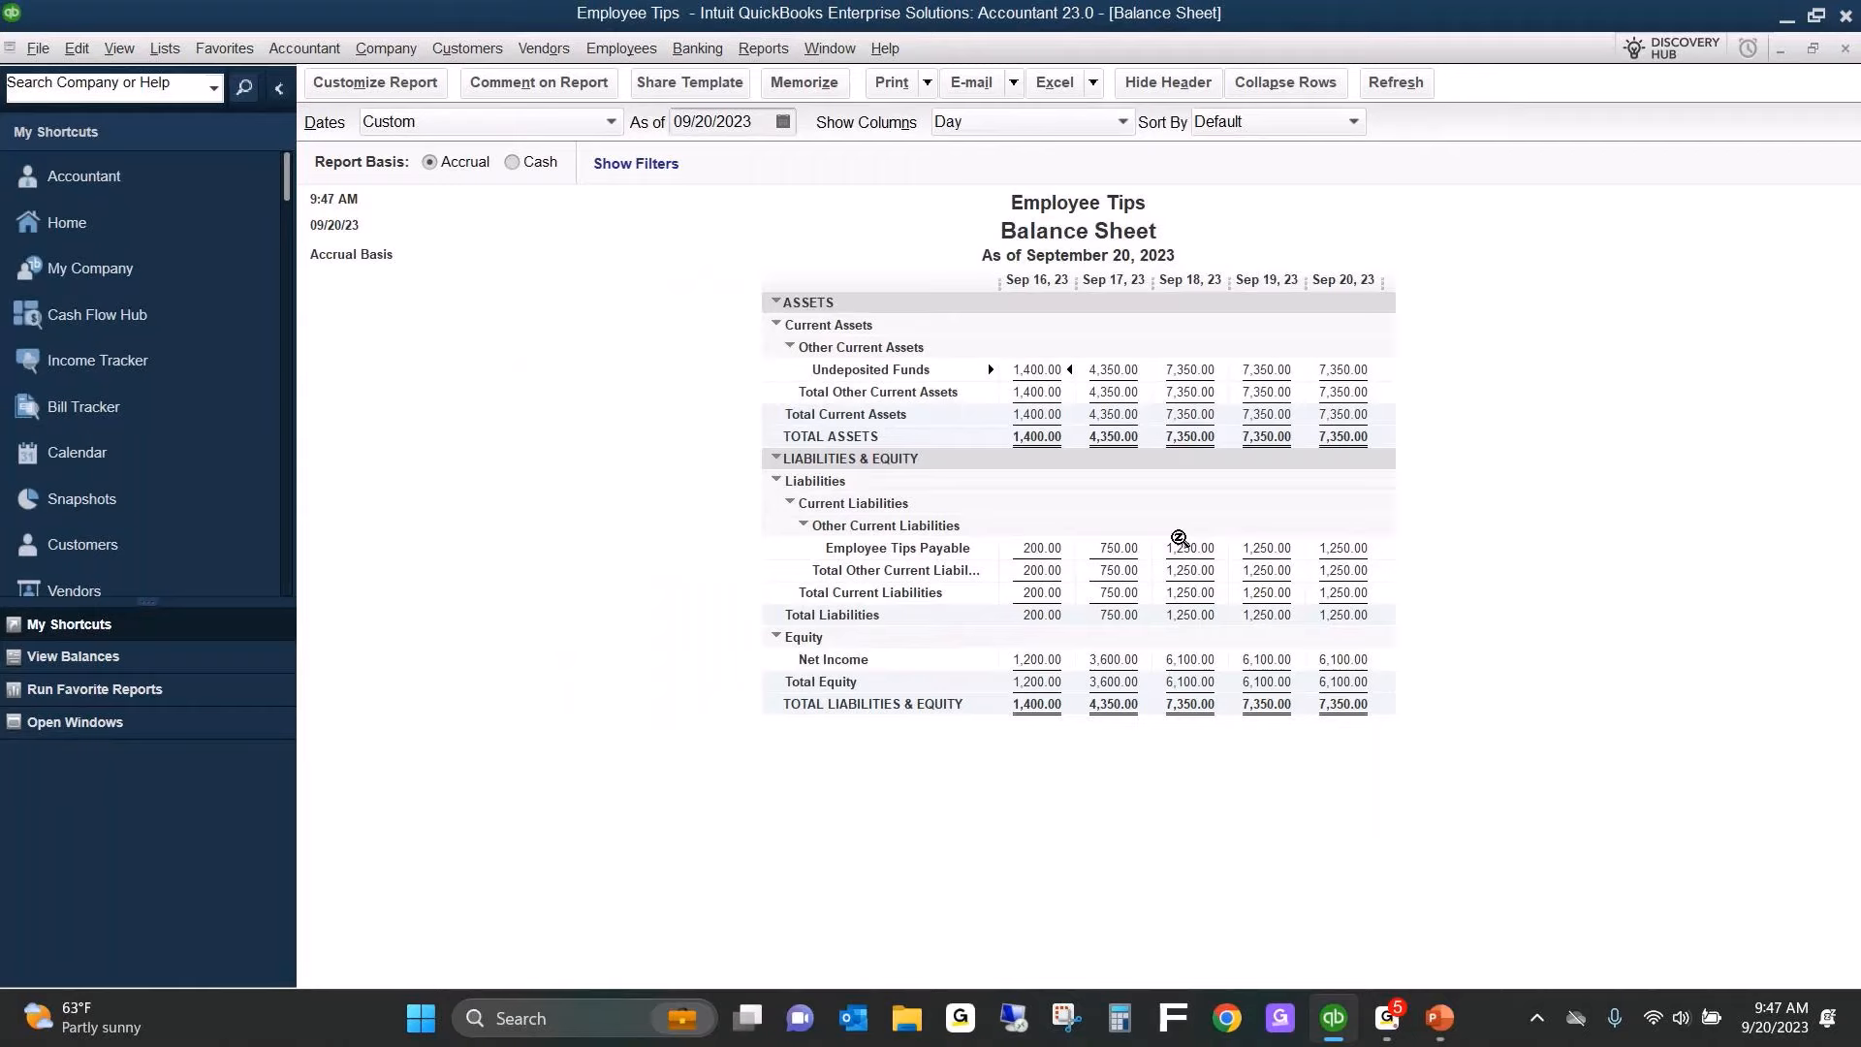
Review the Employee Tips Payable transactions behind the Sep 20 balance from 09/16/2023, and close that detail report without memorizing it.
double_click(1343, 546)
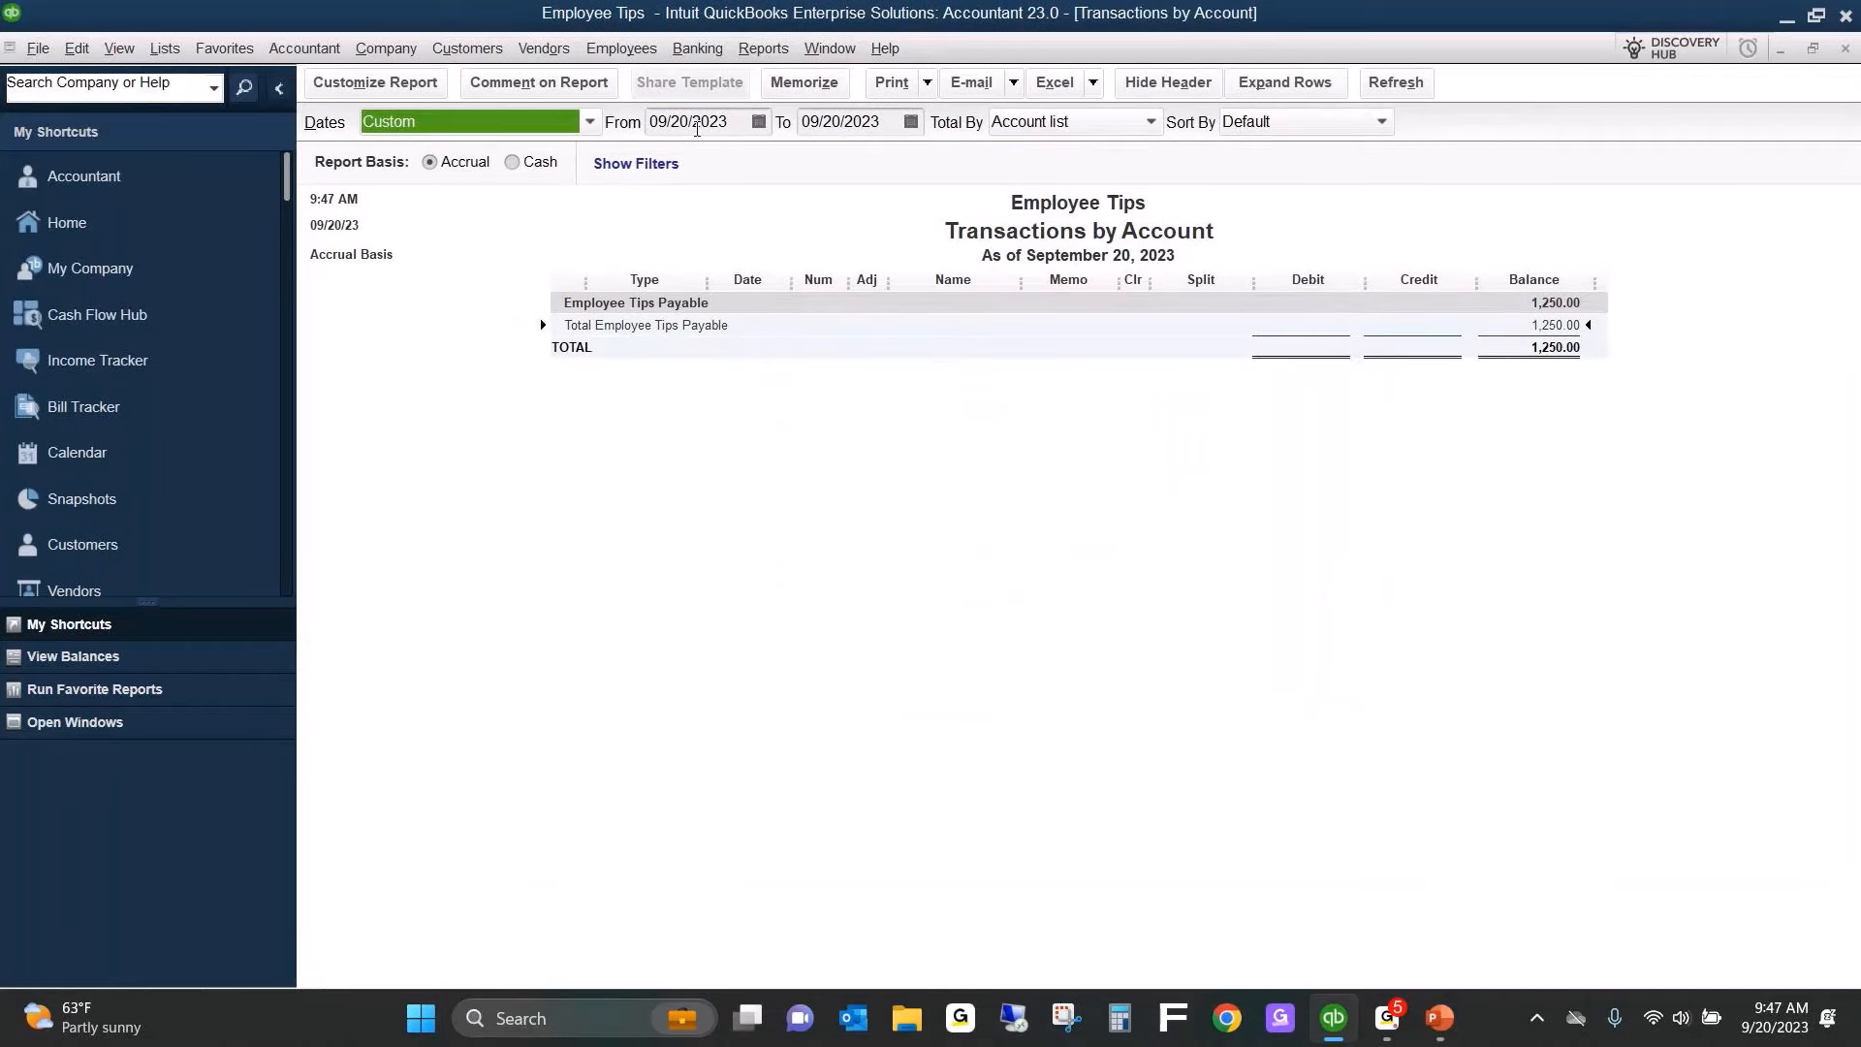
click(700, 125)
text(09/16/2023)
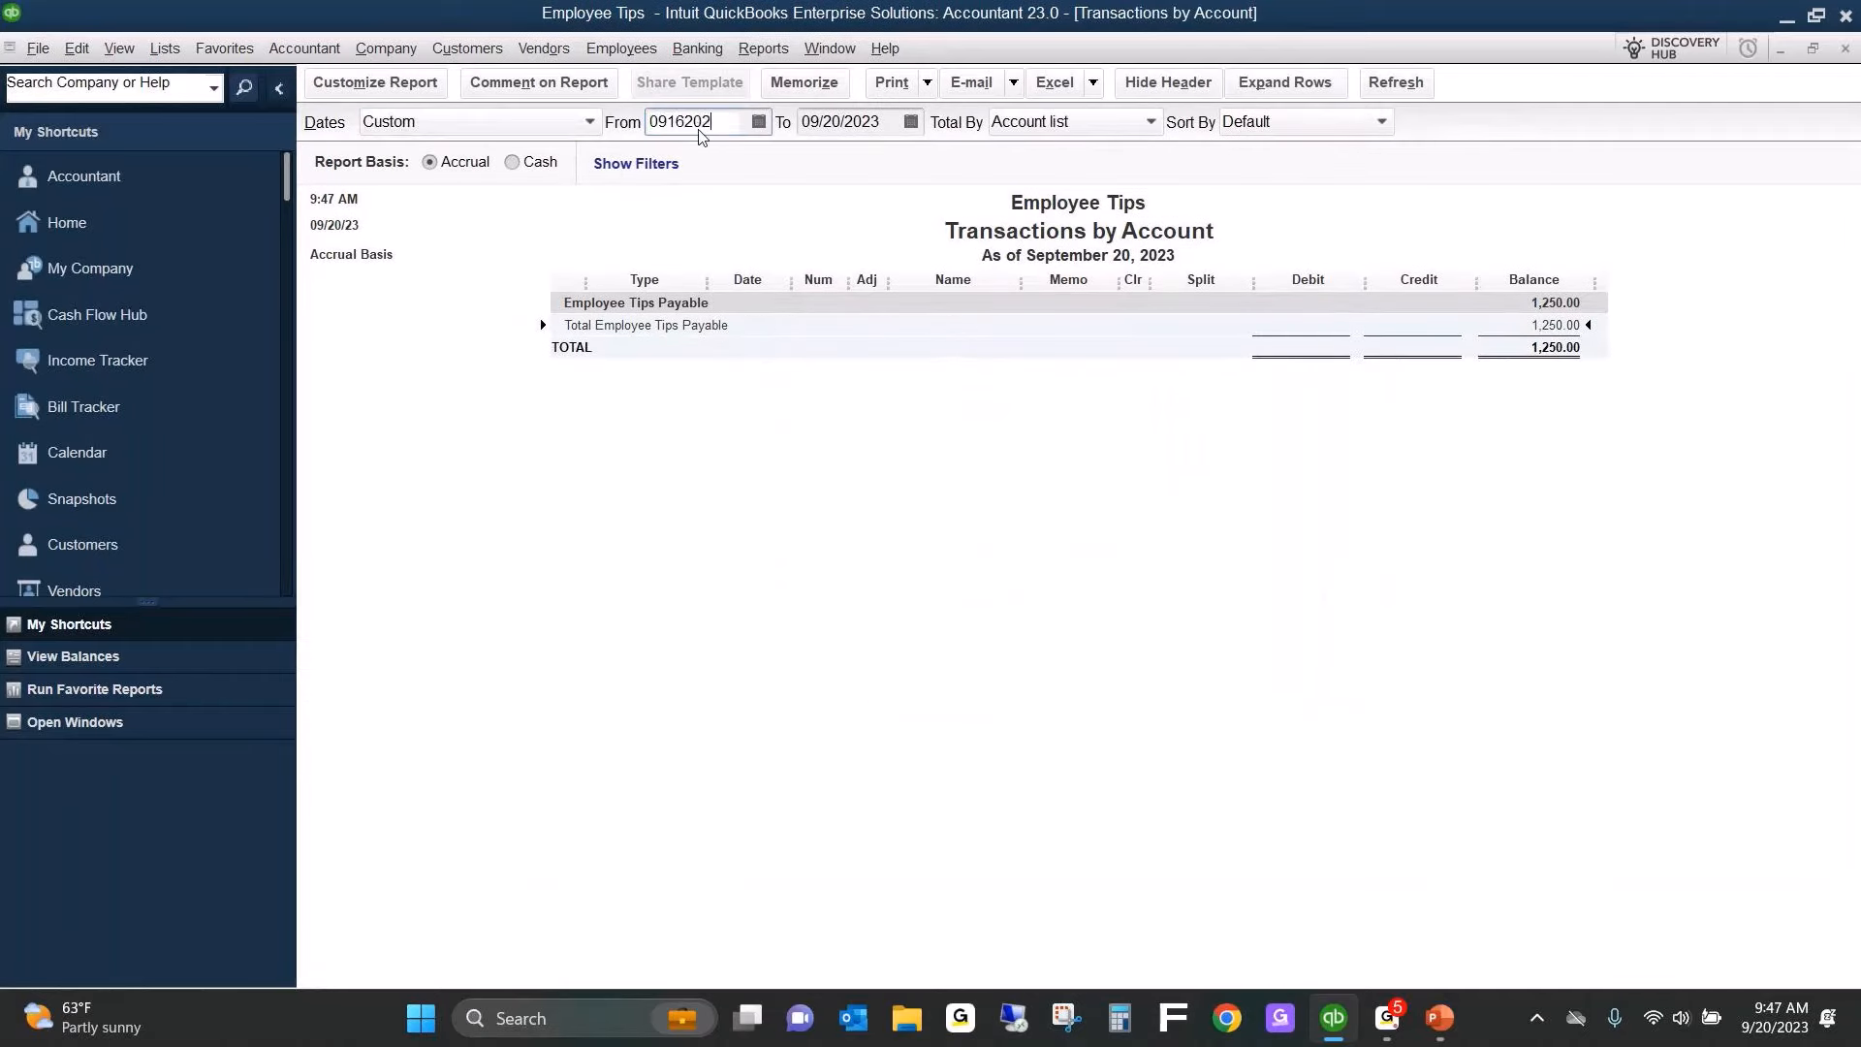
key(Tab)
click(1229, 596)
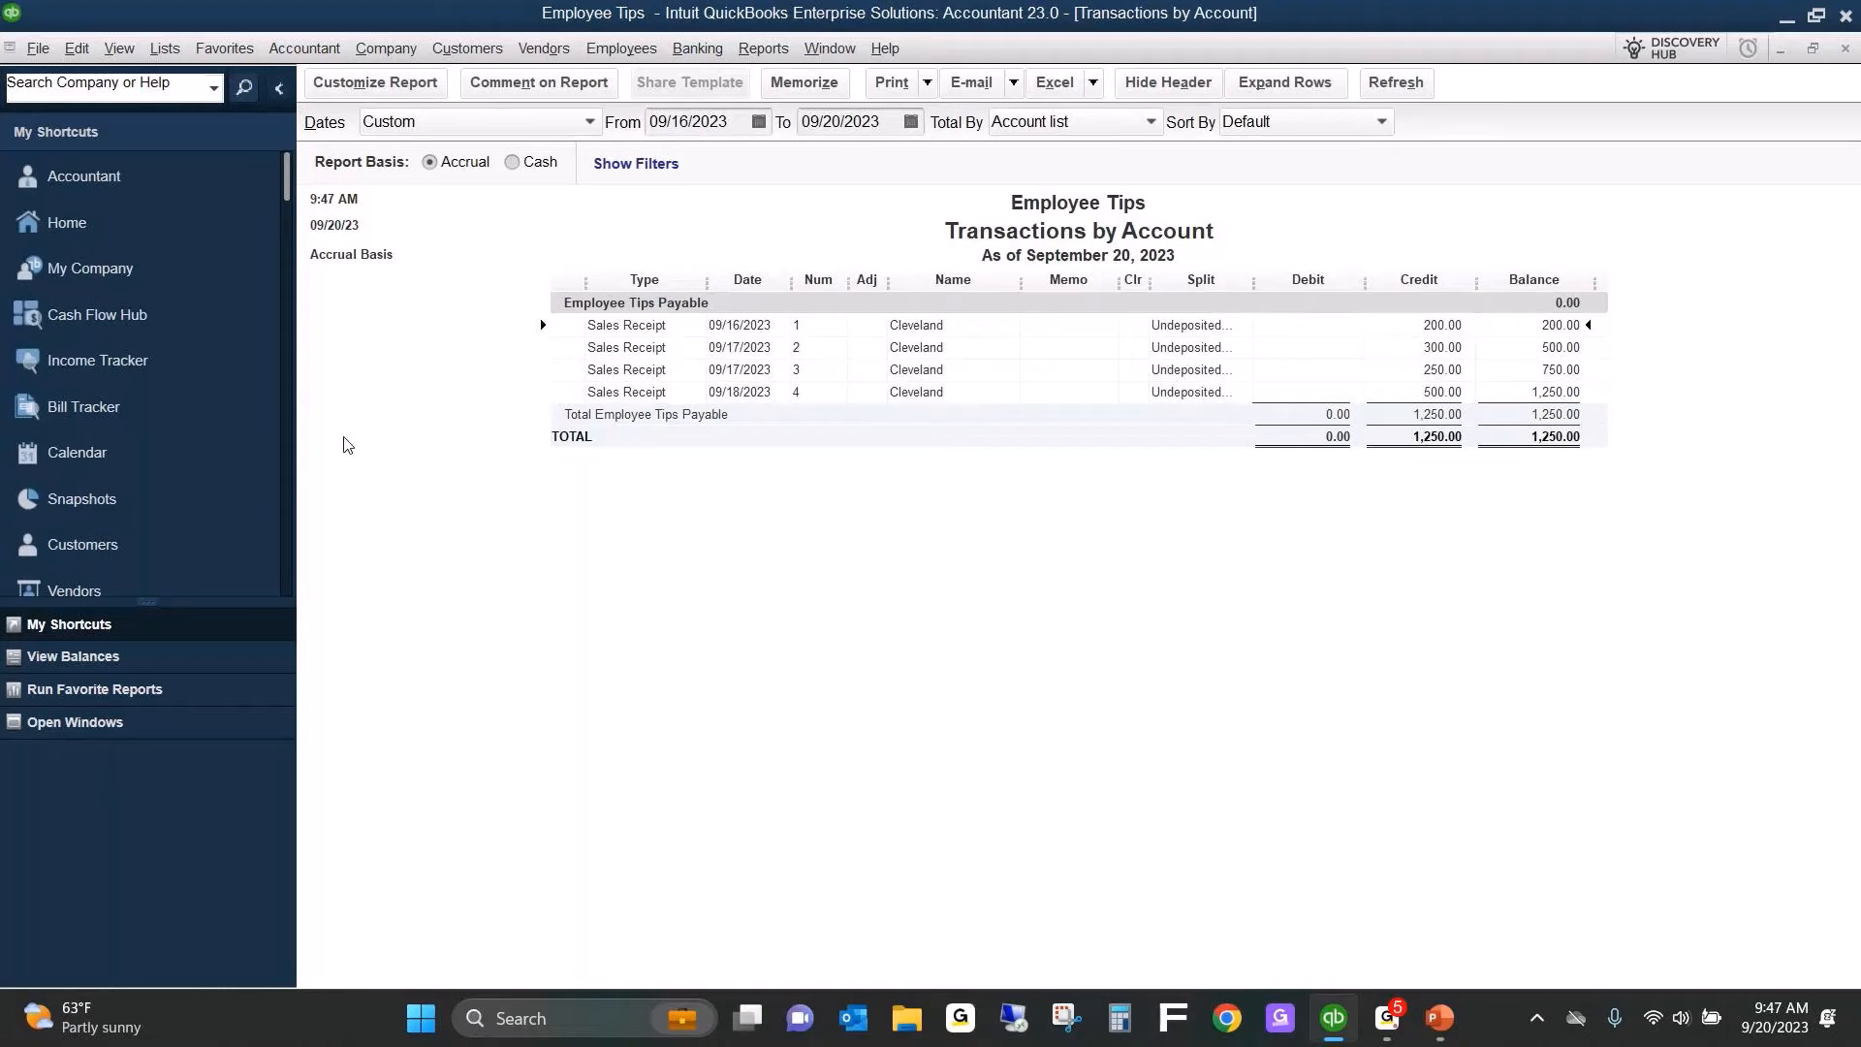
key(Escape)
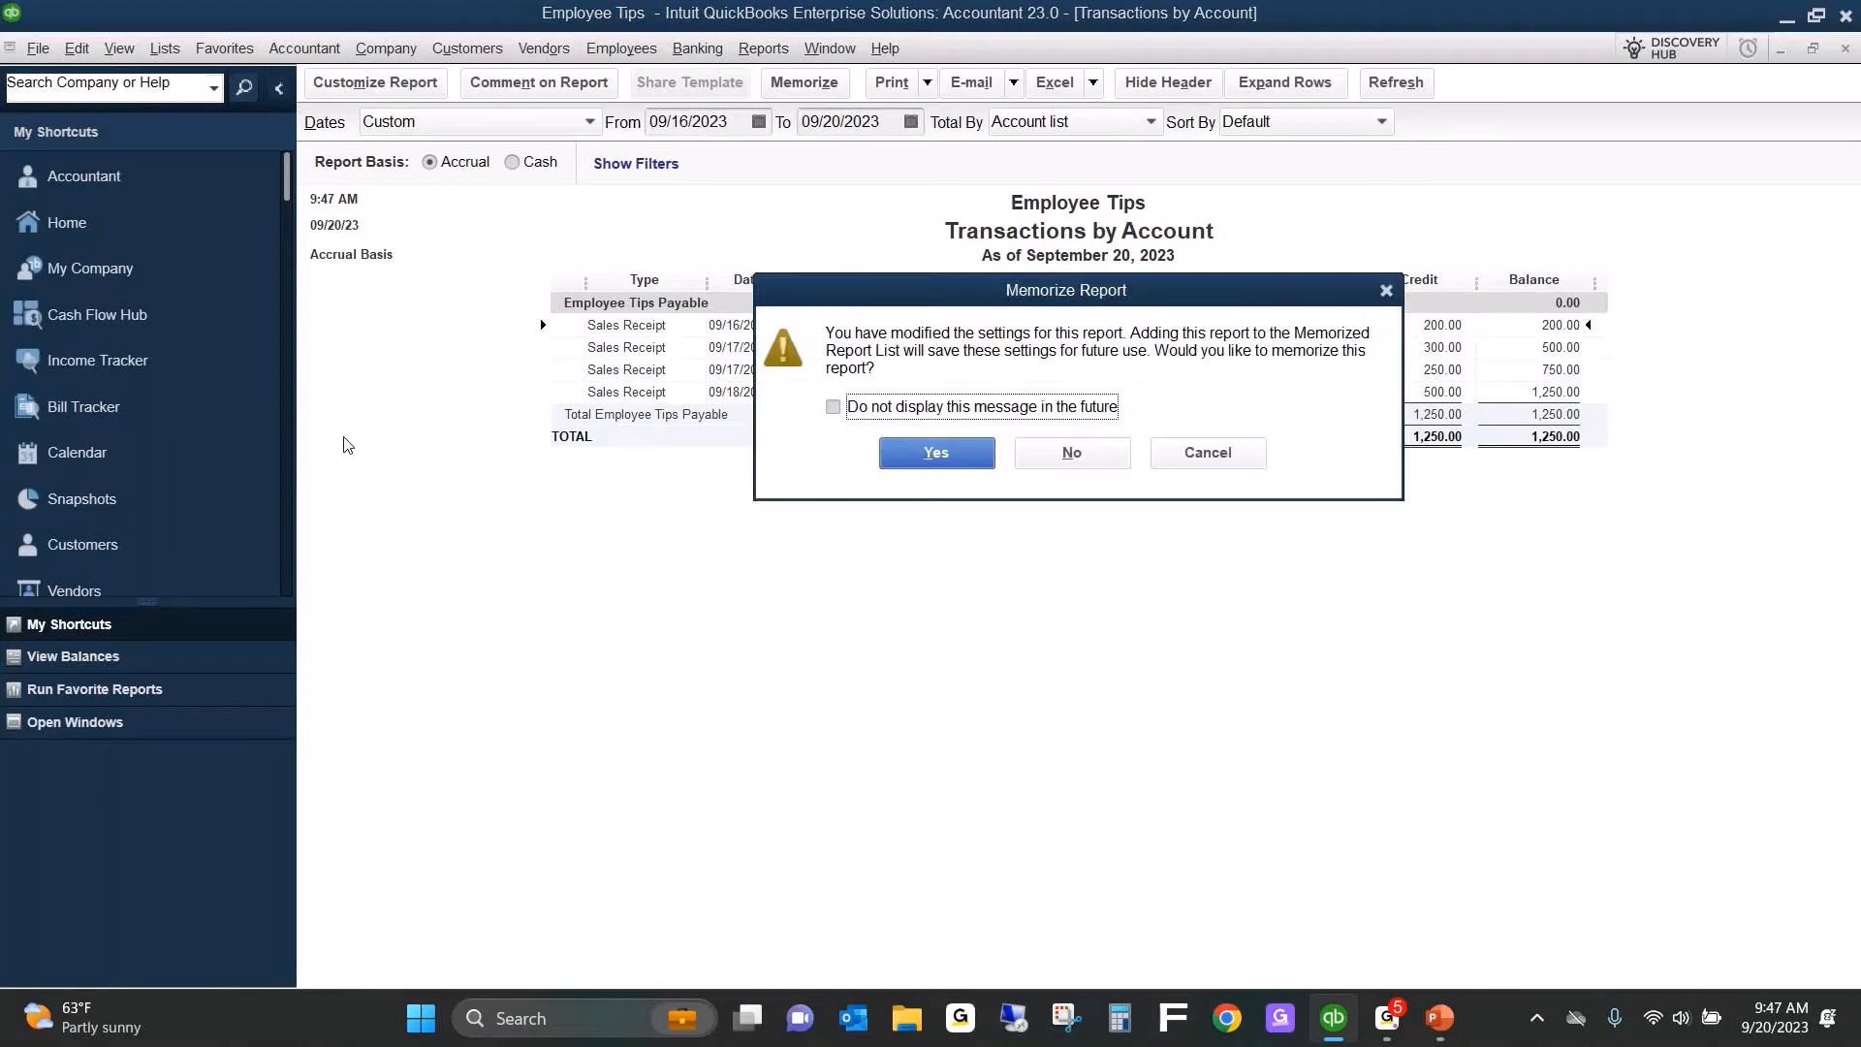
click(1084, 452)
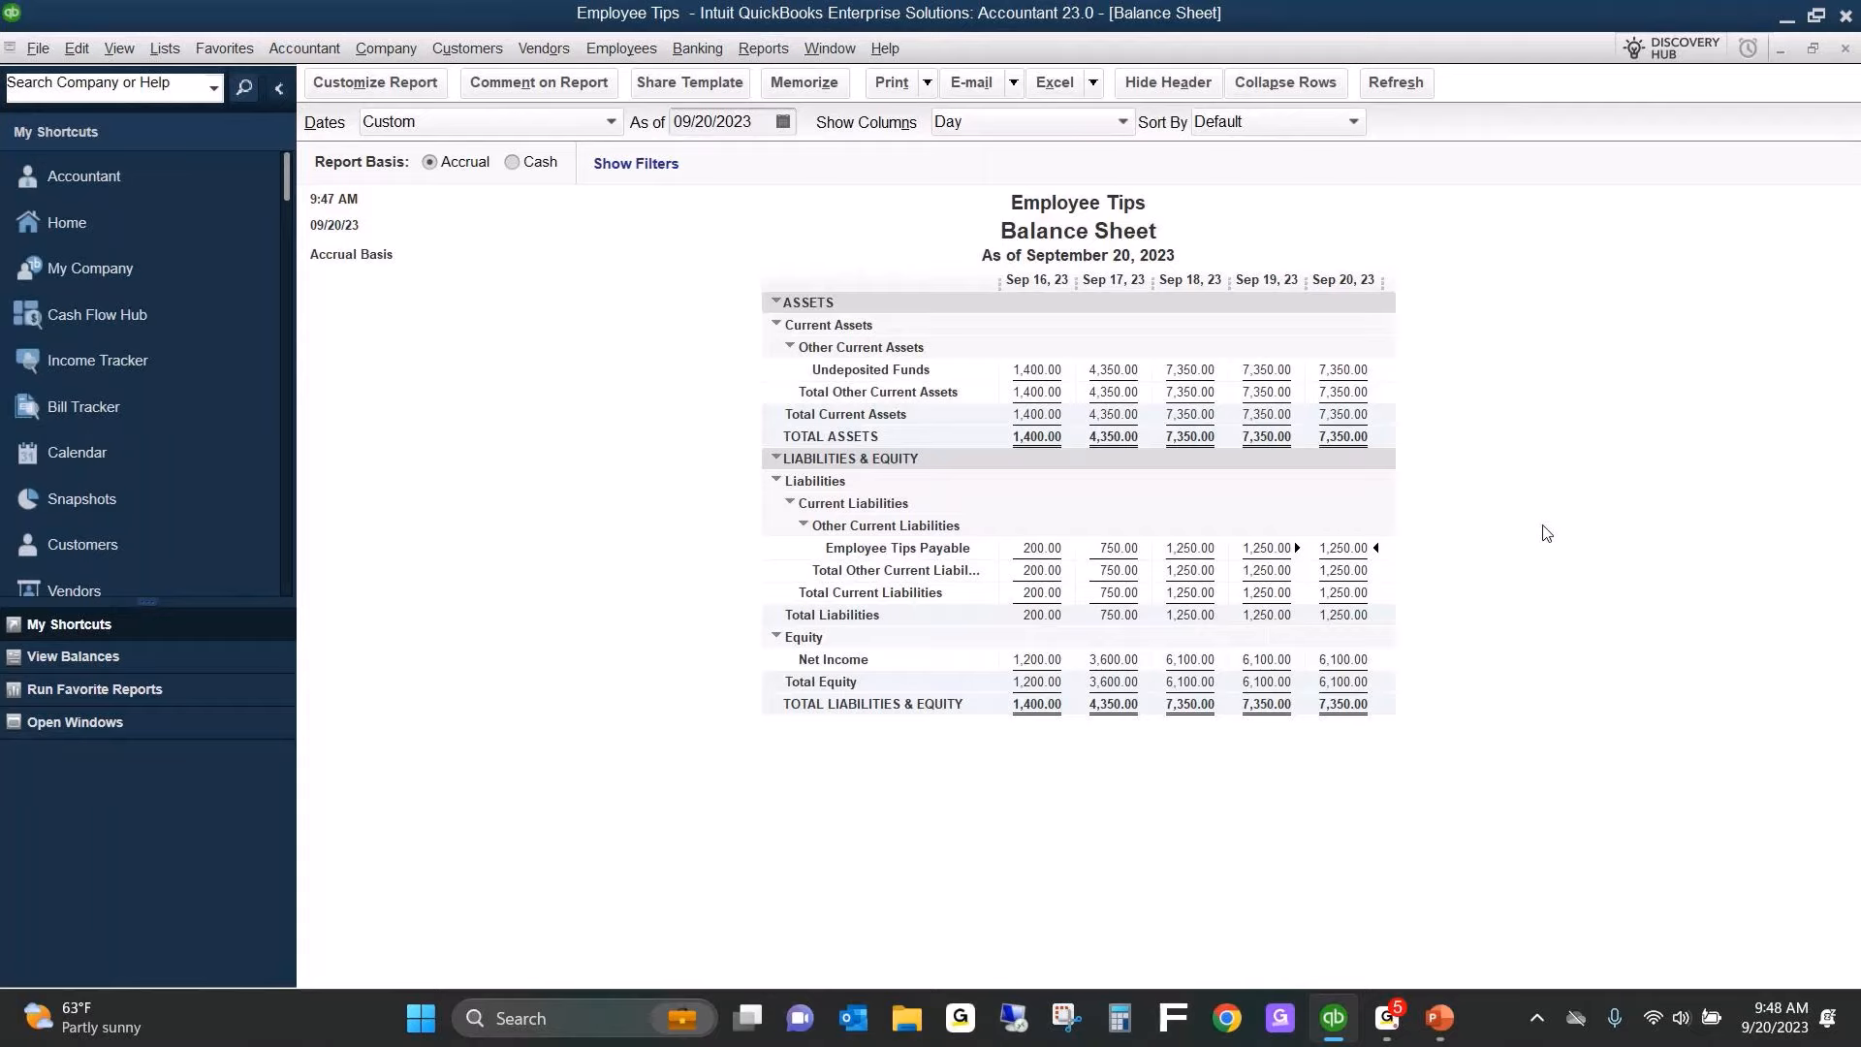
Open the Employee Tips Payable register from the Chart of Accounts and examine the second 09/17/2023 receipt entry.
click(65, 222)
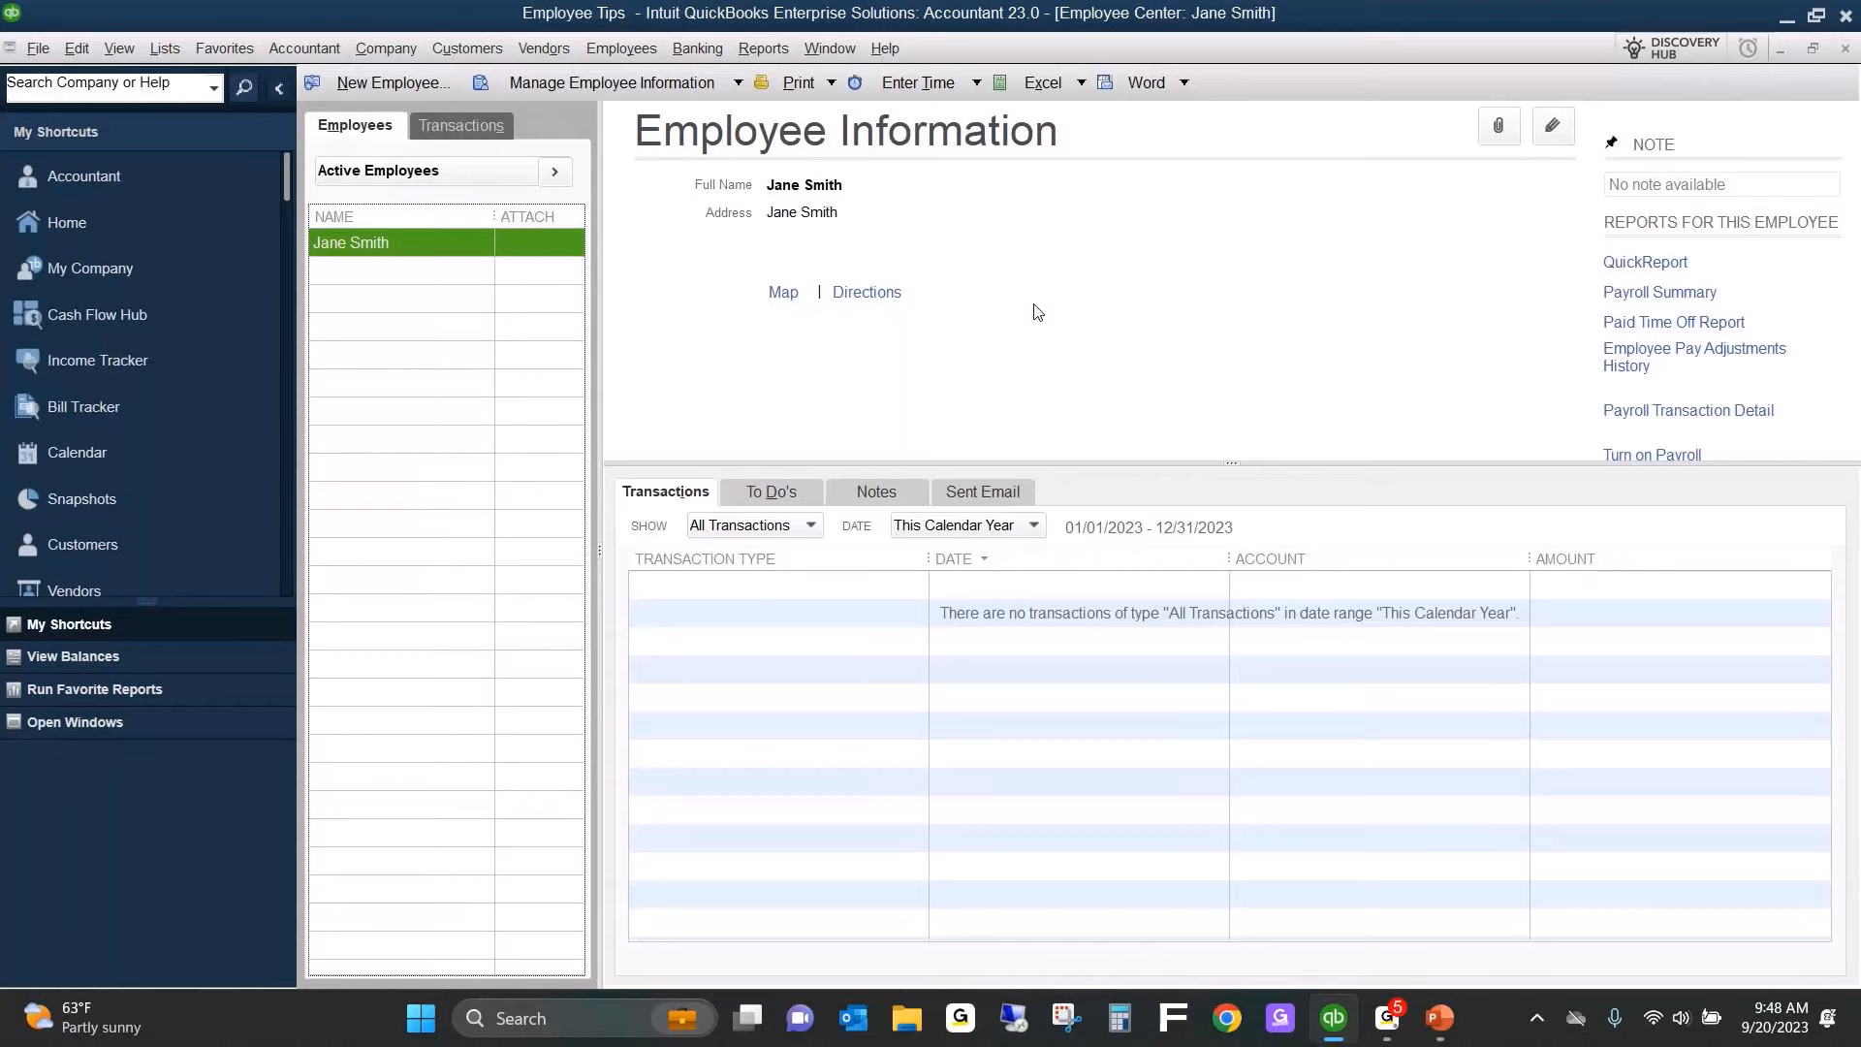
key(ctrl+a)
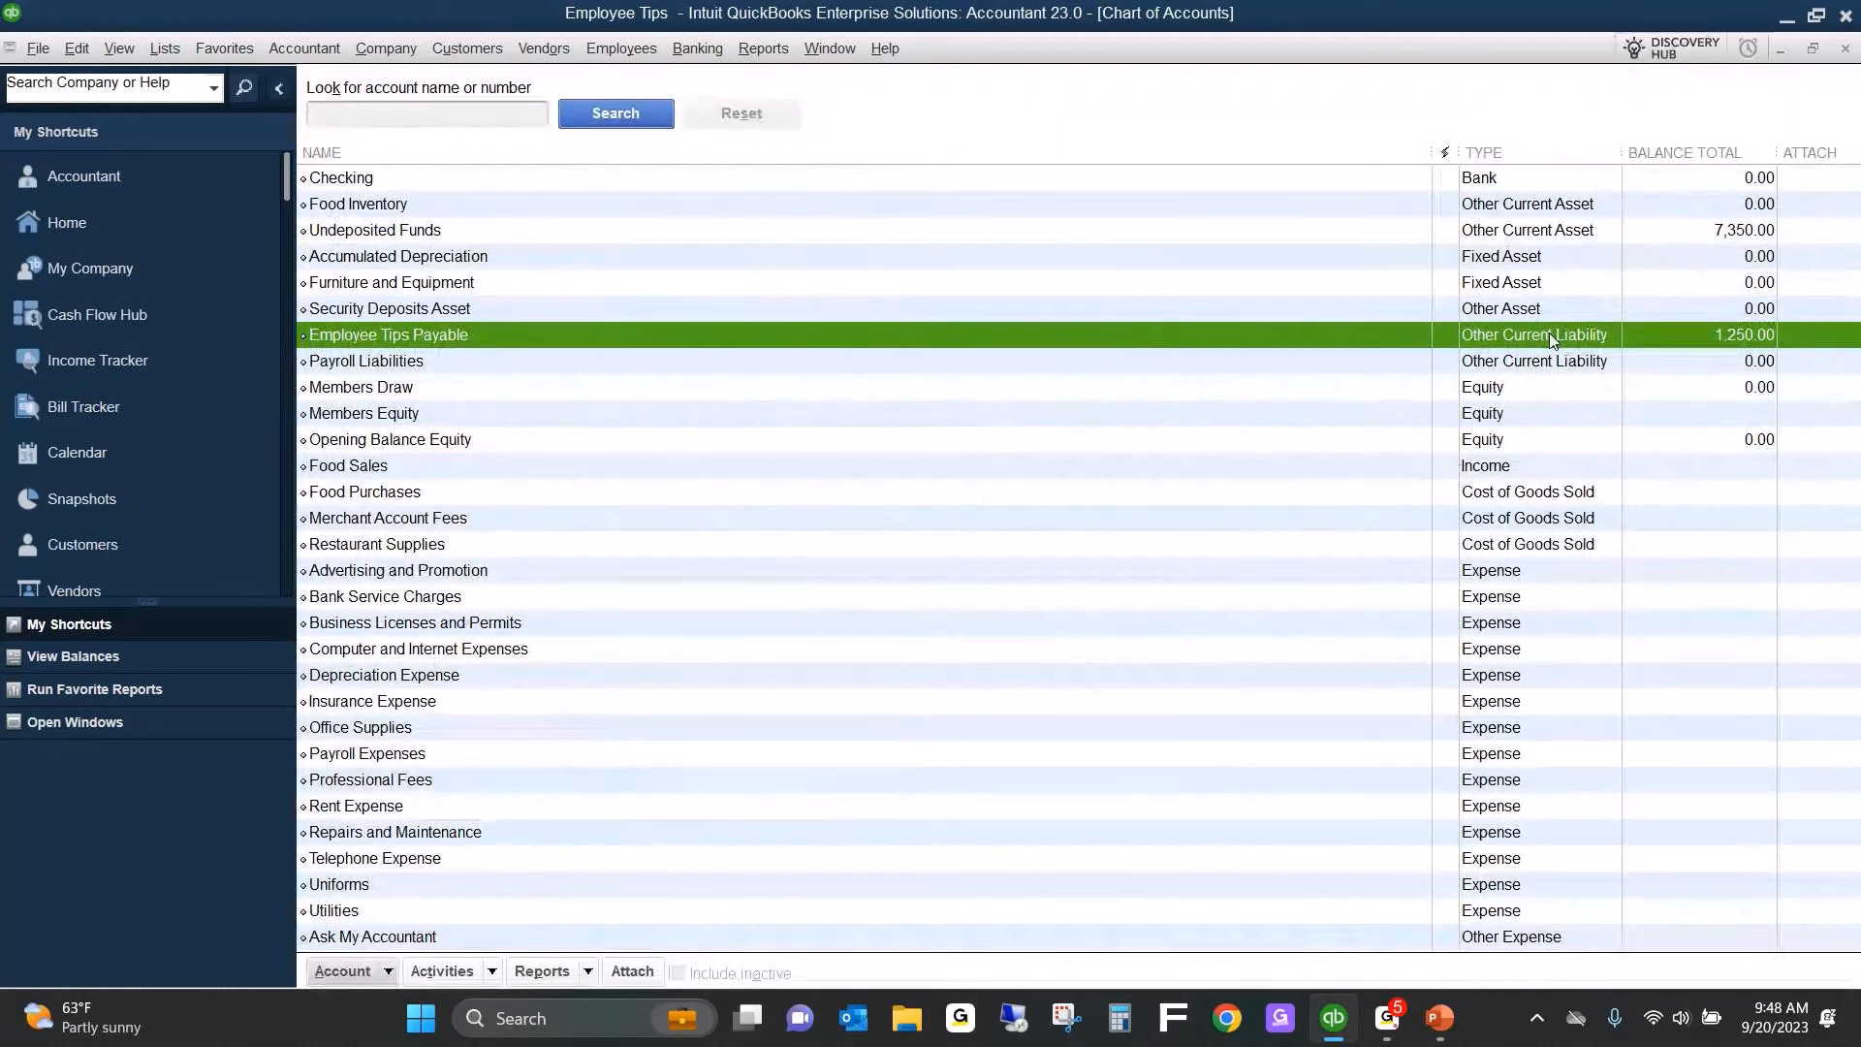
double_click(1548, 333)
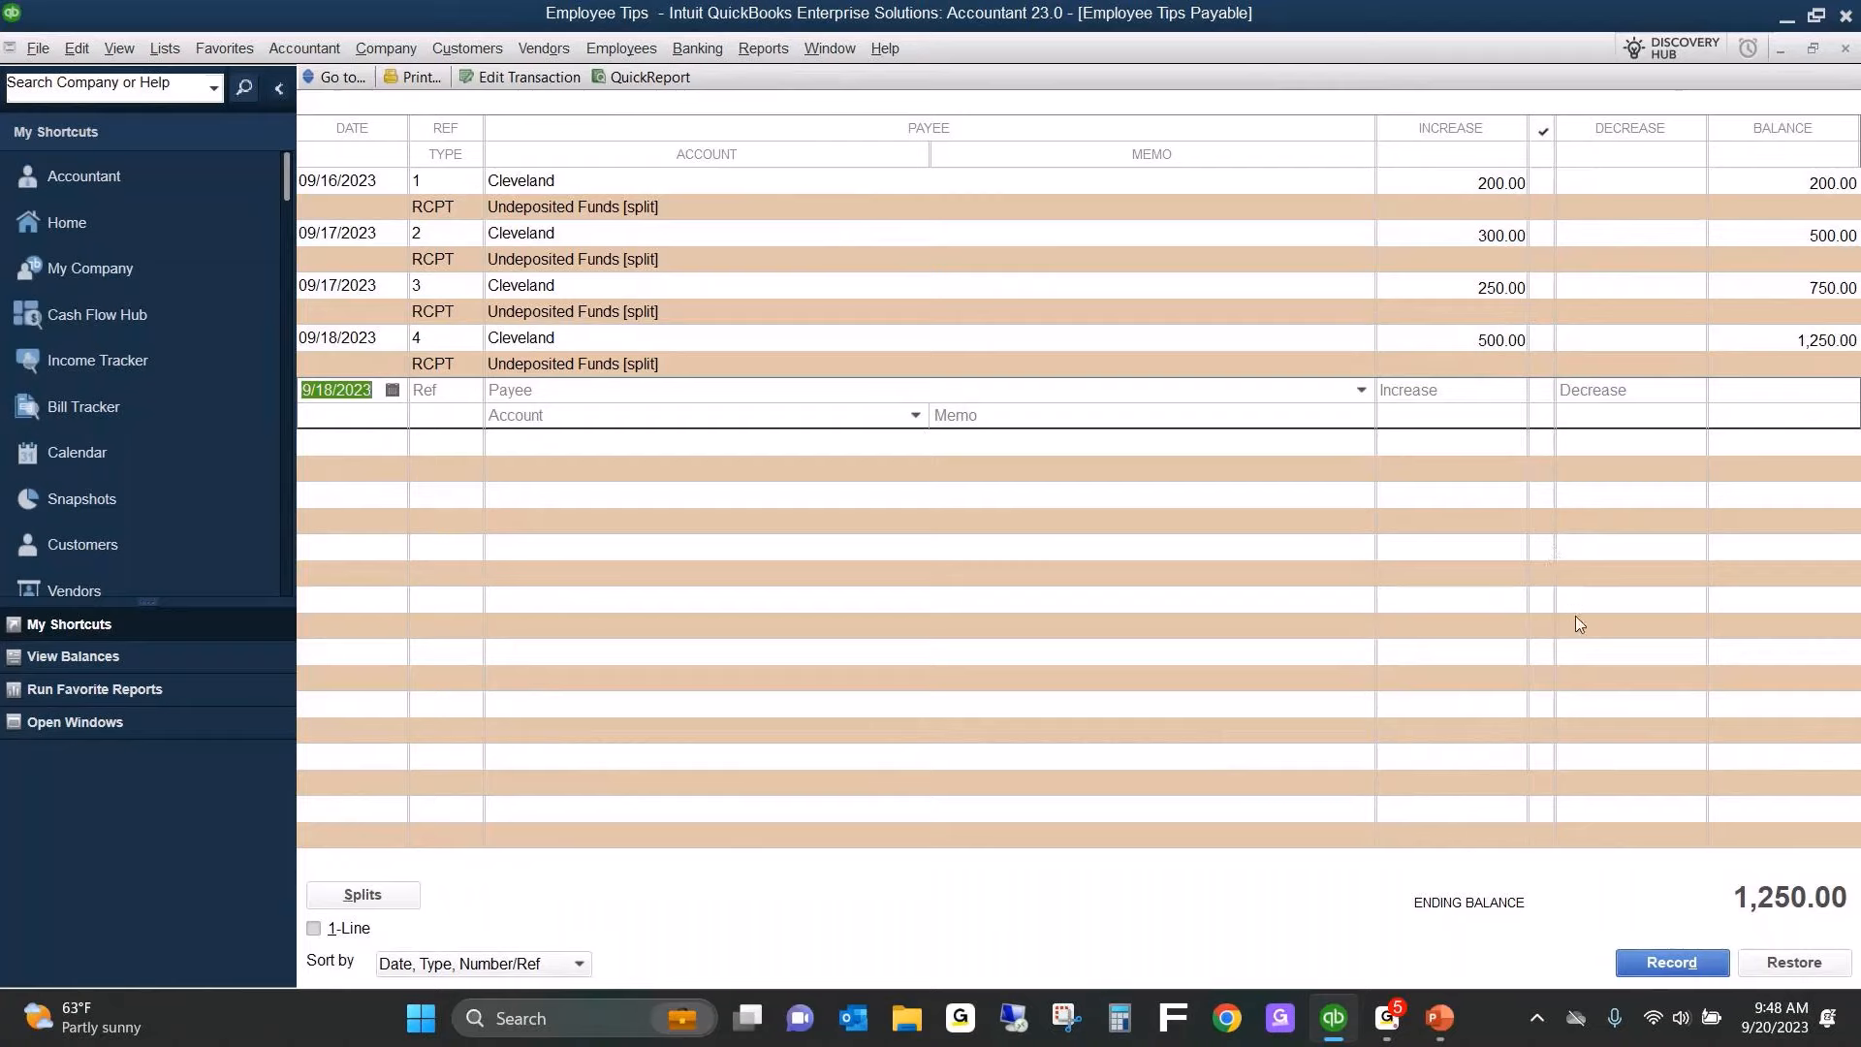
click(388, 295)
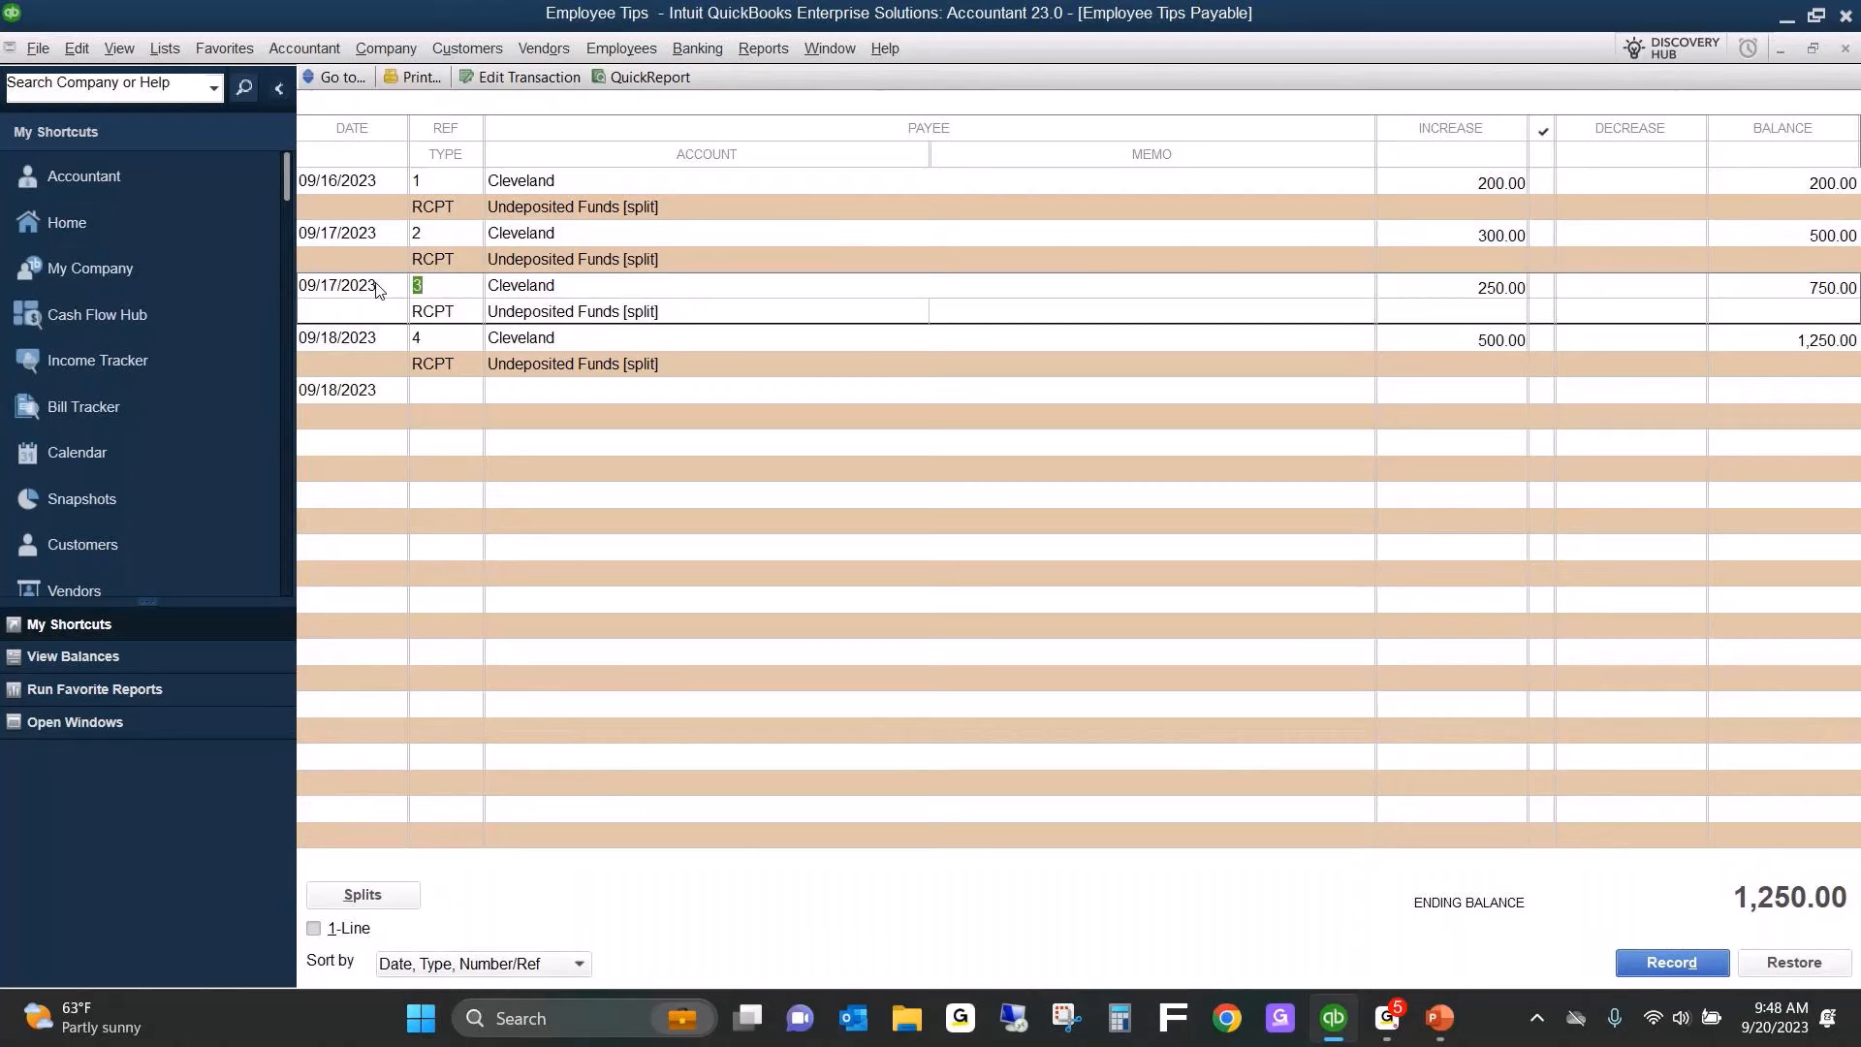
Change the date of sales receipt 3, the second 09/17/2023 entry, to 09/19/2023 and save the receipt.
double_click(378, 291)
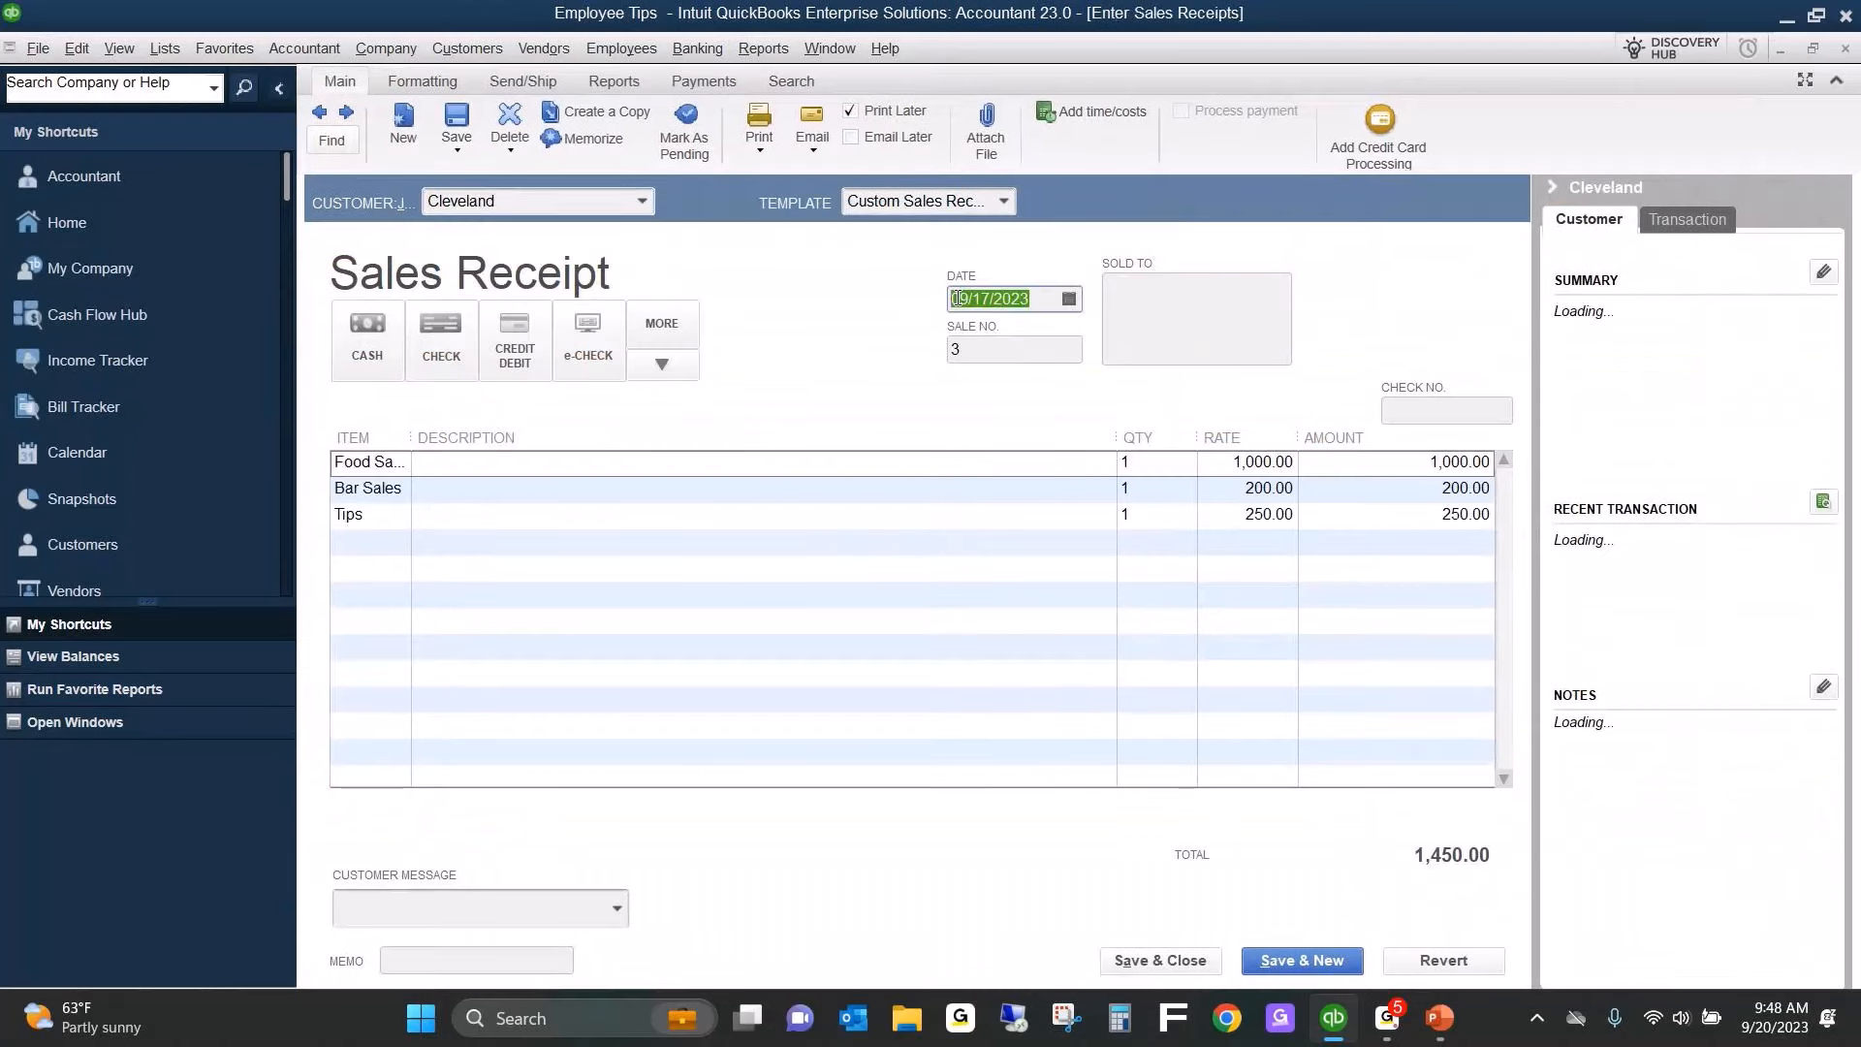
text(09/19/2023)
click(1175, 960)
click(833, 328)
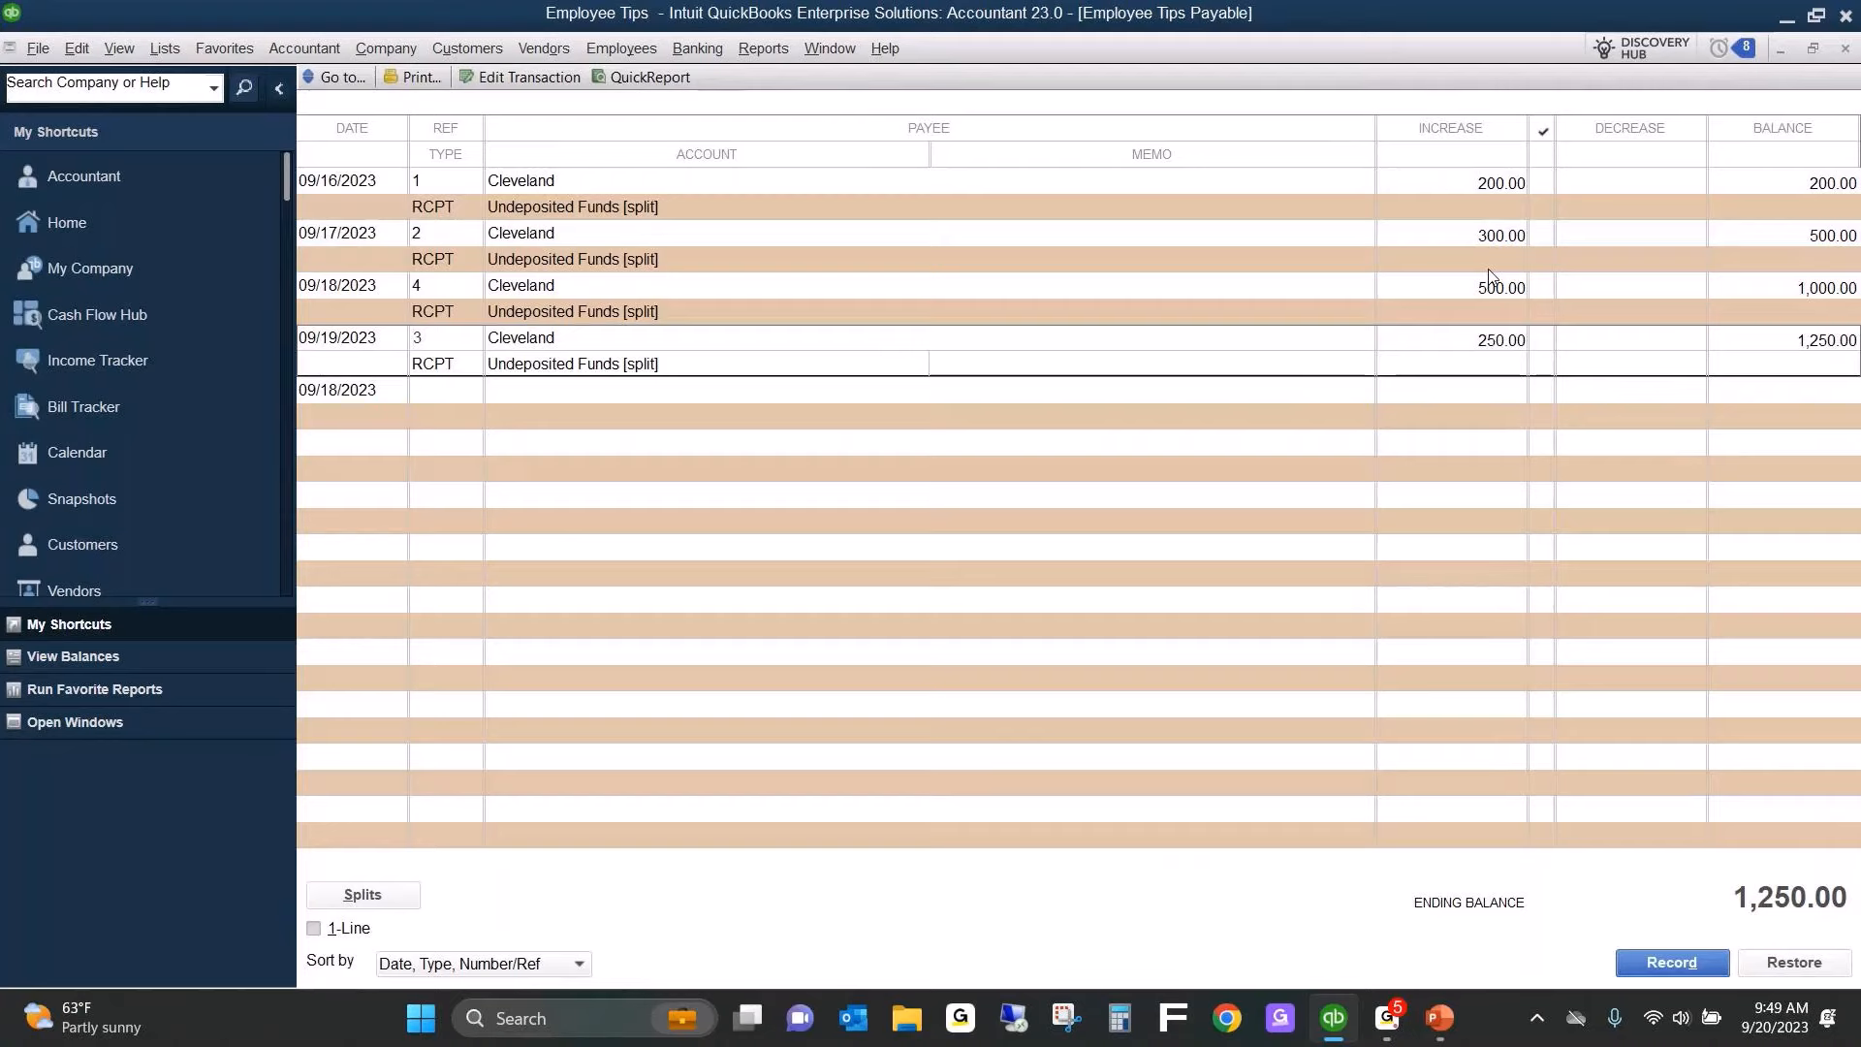
click(1794, 1019)
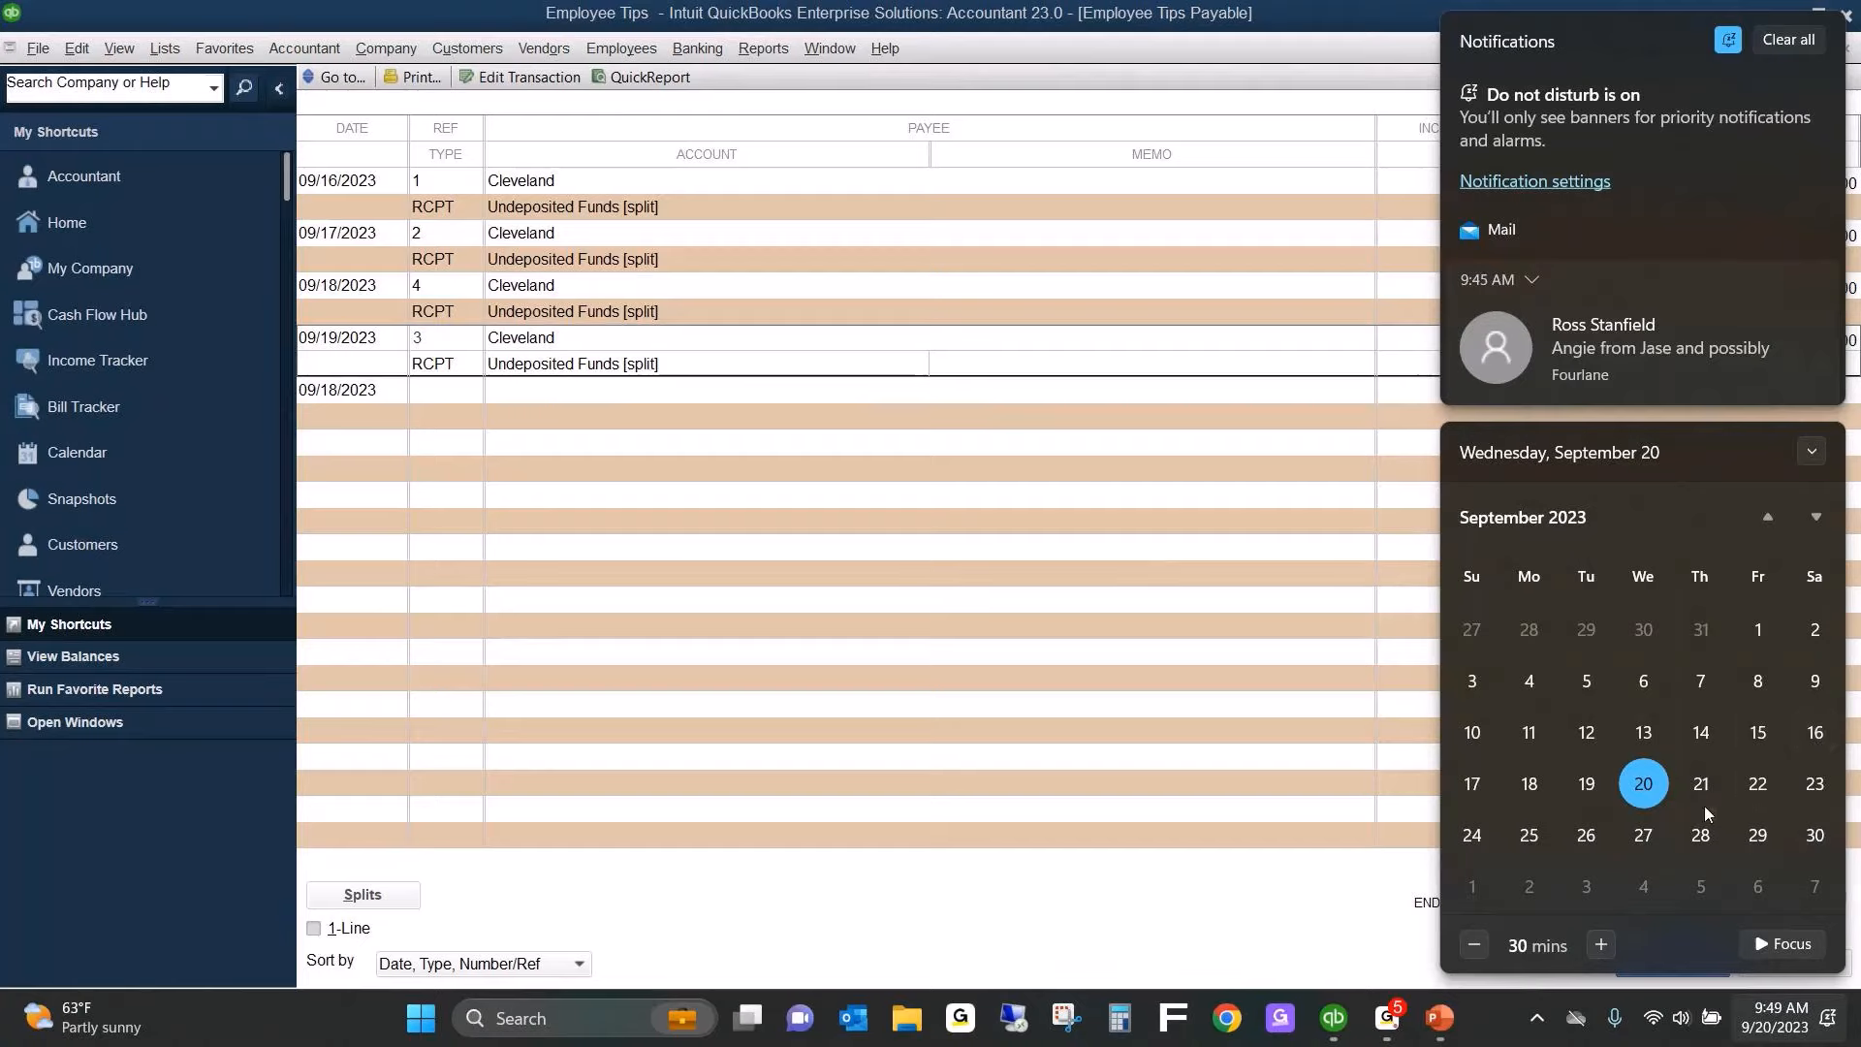
click(1014, 460)
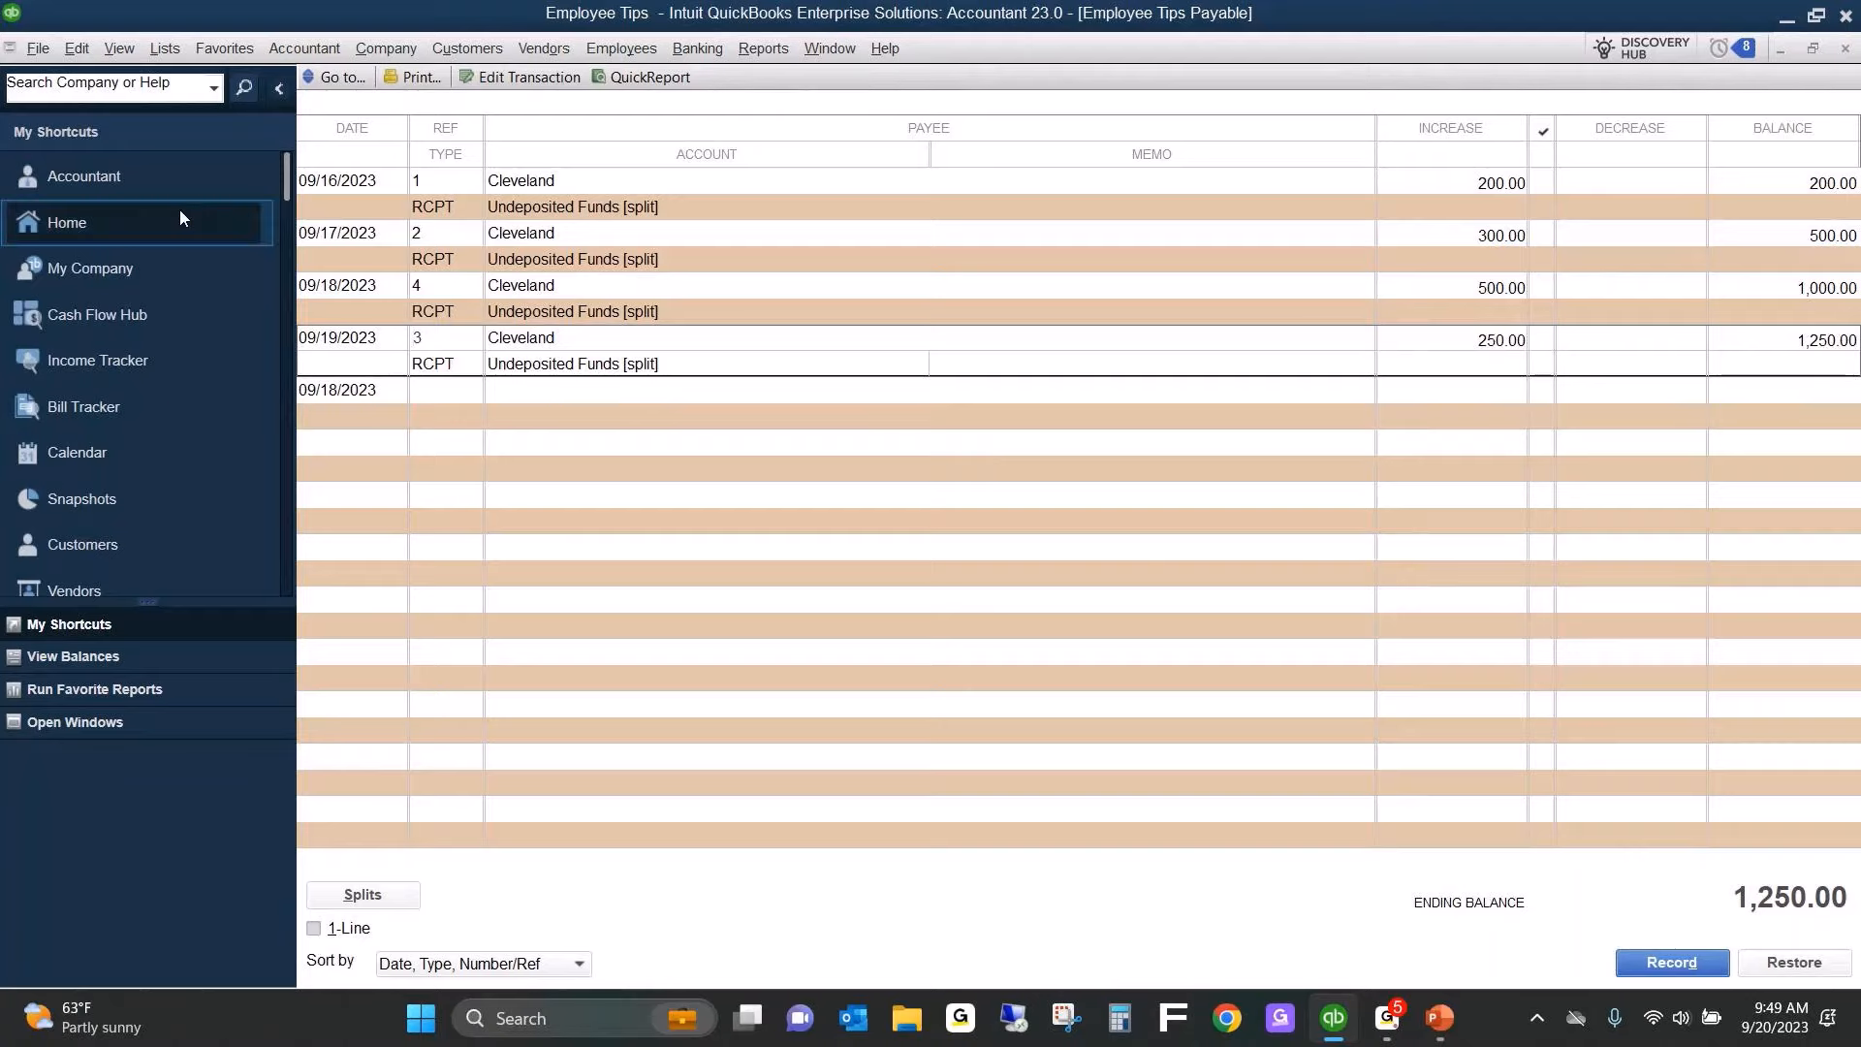
Open the Employee Center and review the actions available for the listed employee.
click(630, 53)
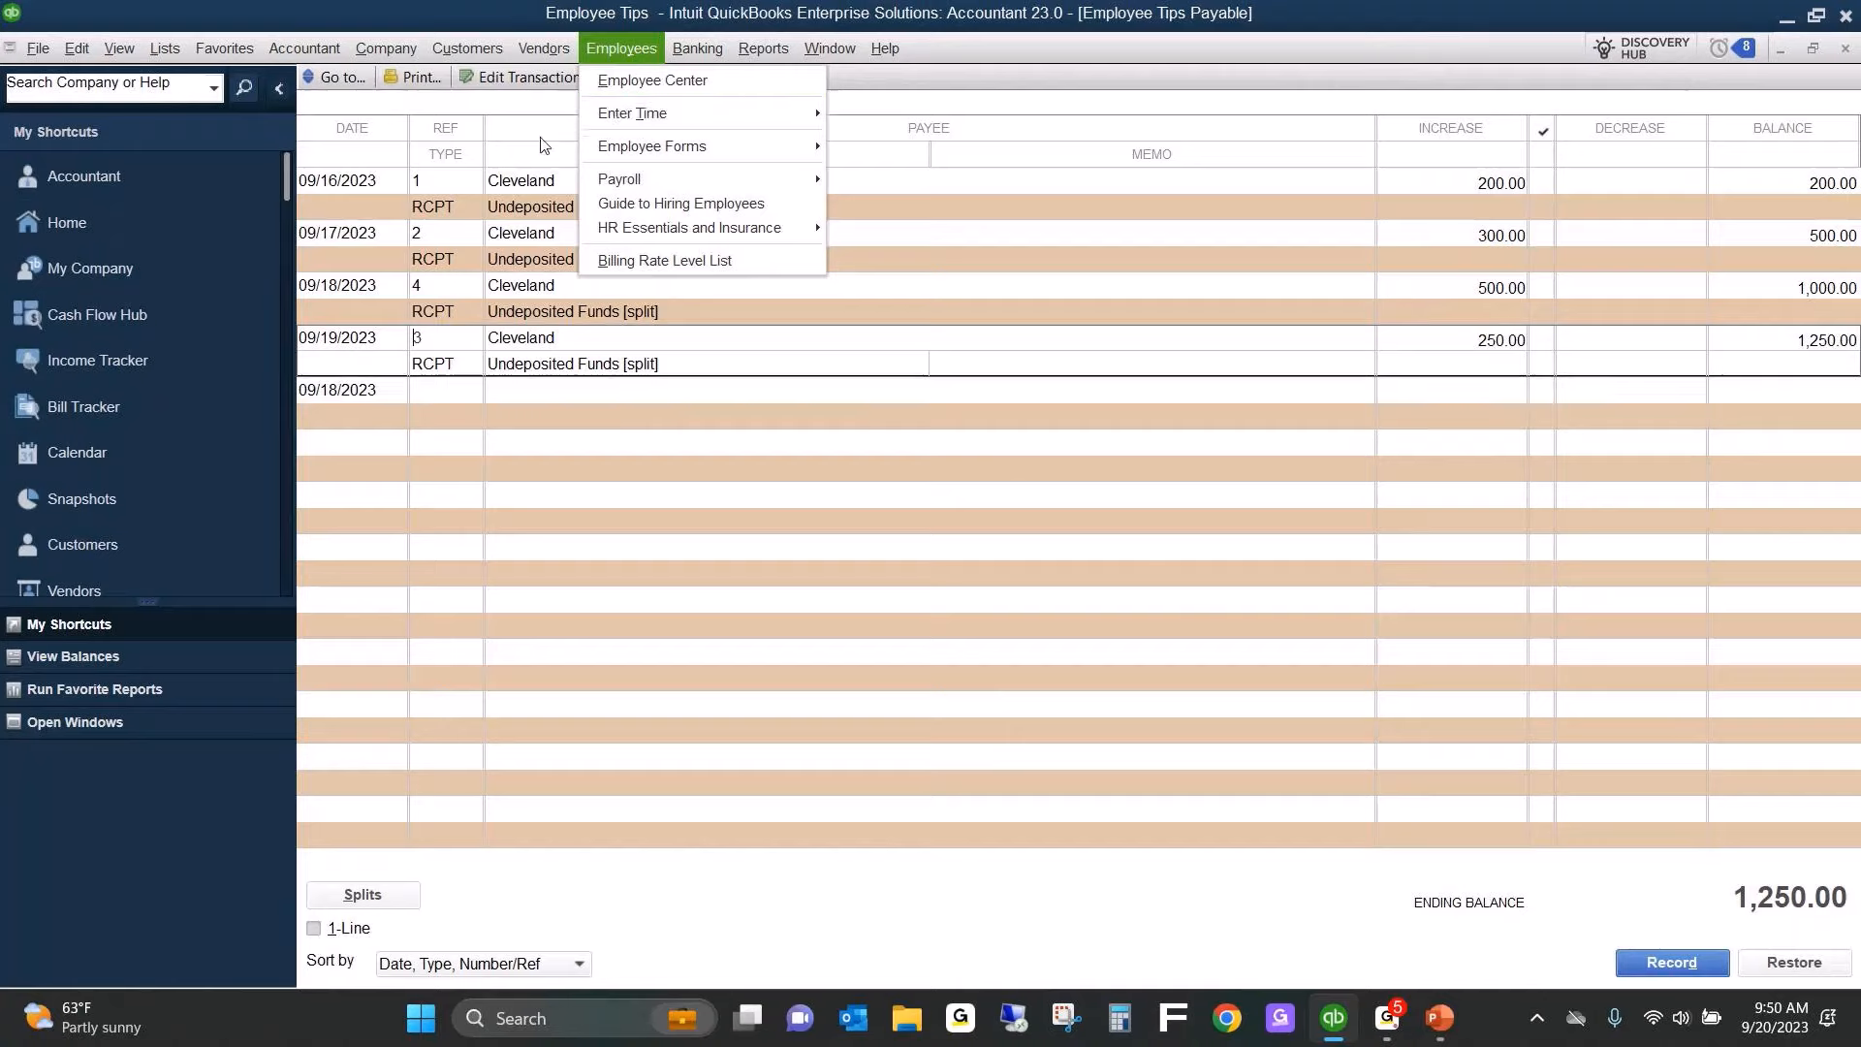
click(660, 77)
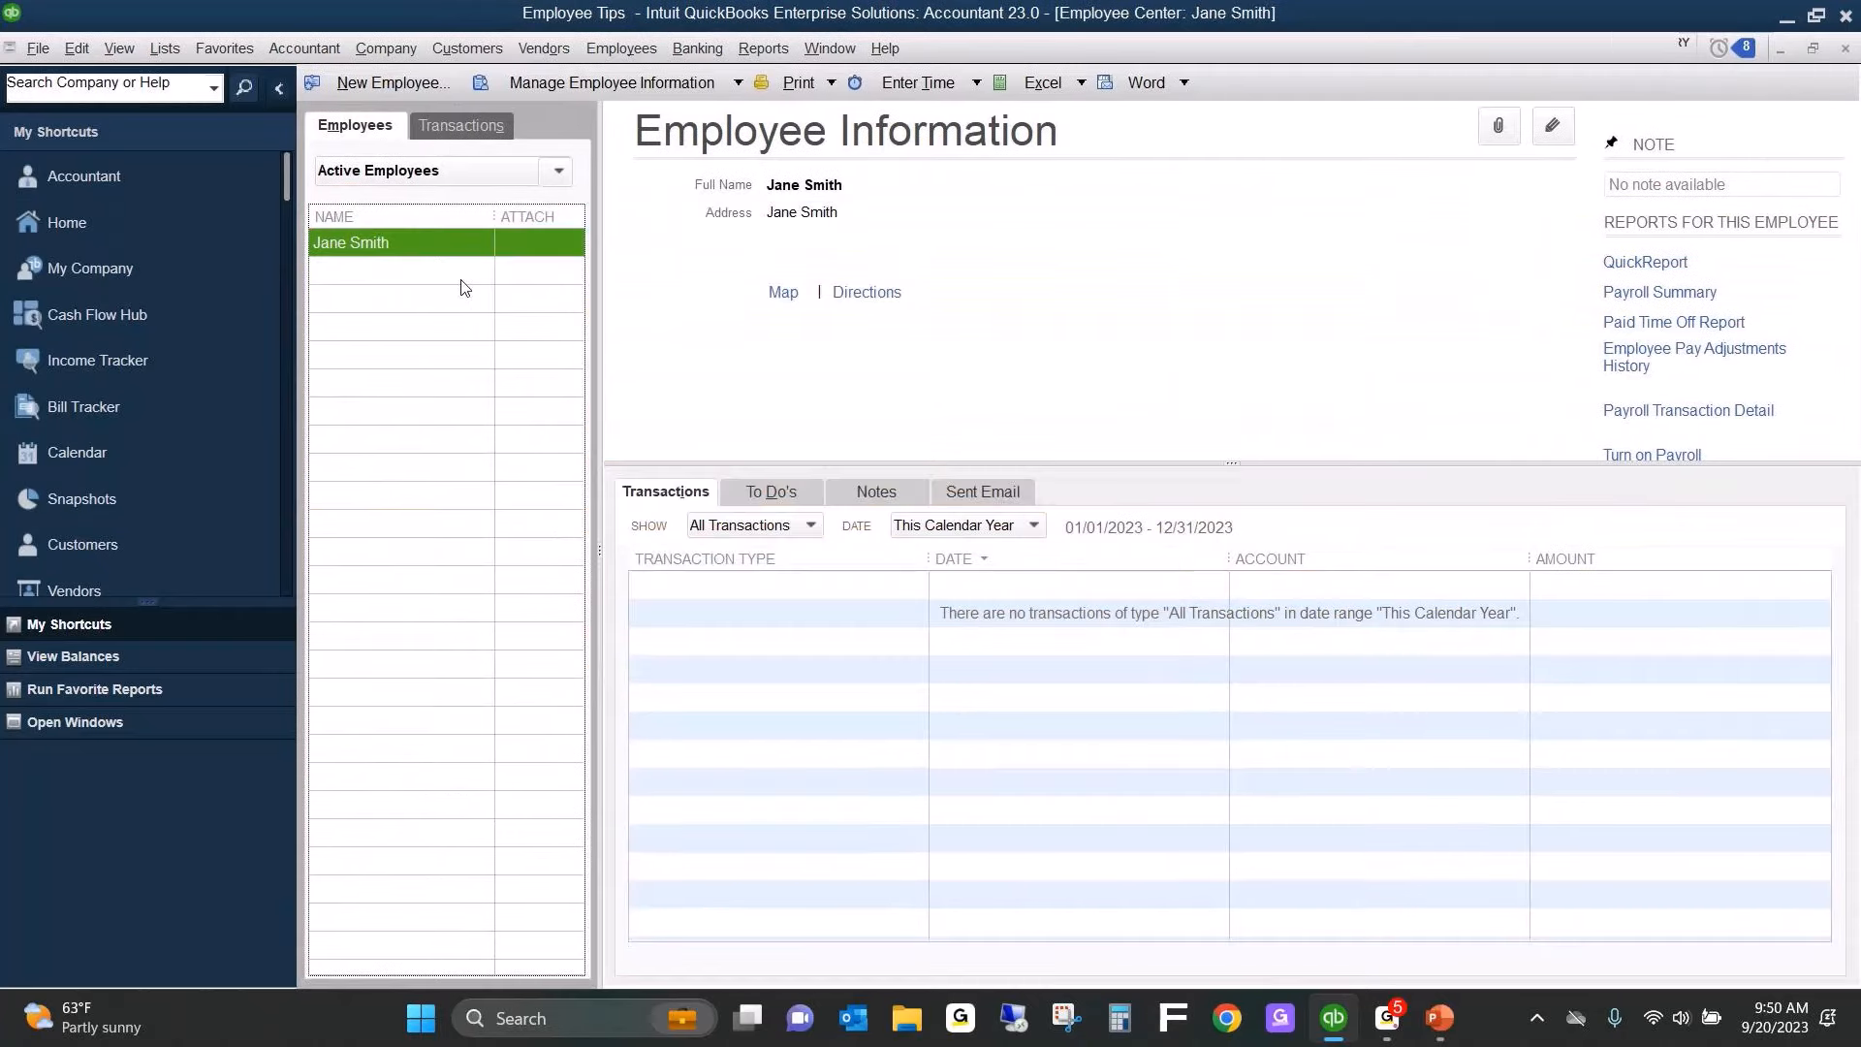
right_click(424, 240)
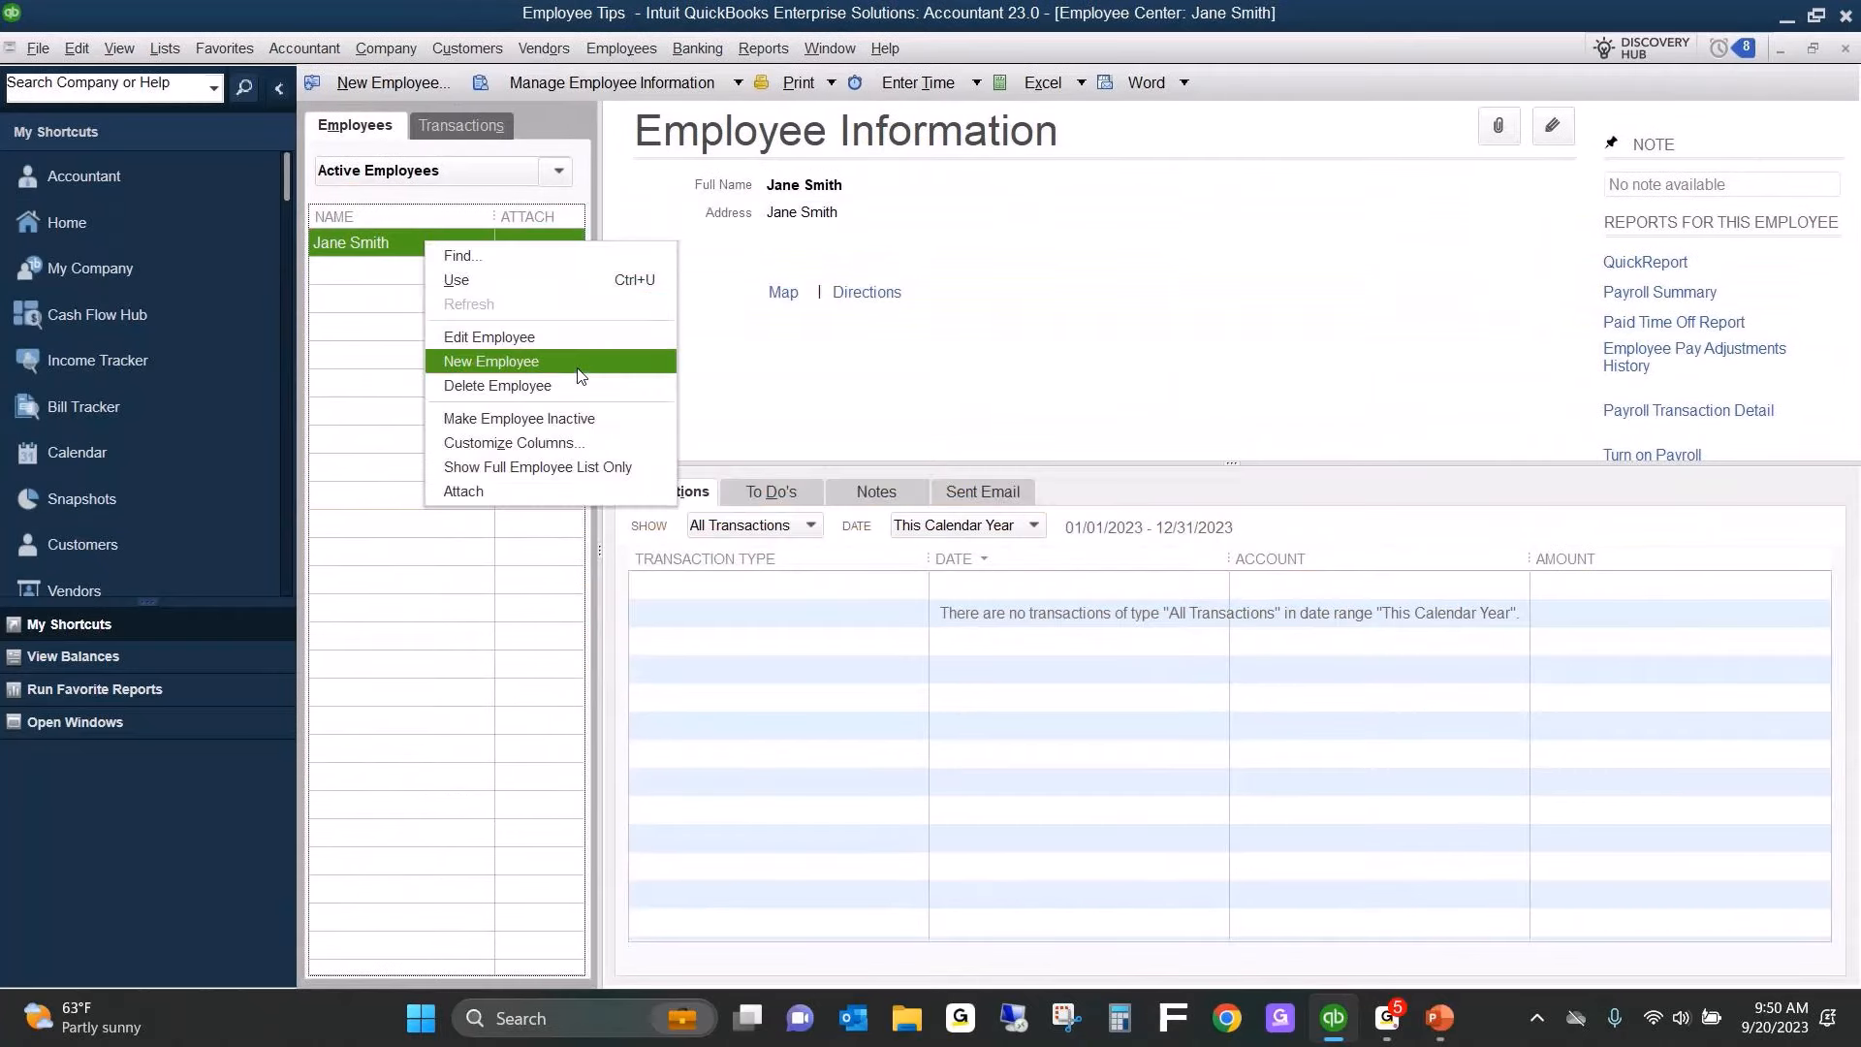
click(1015, 306)
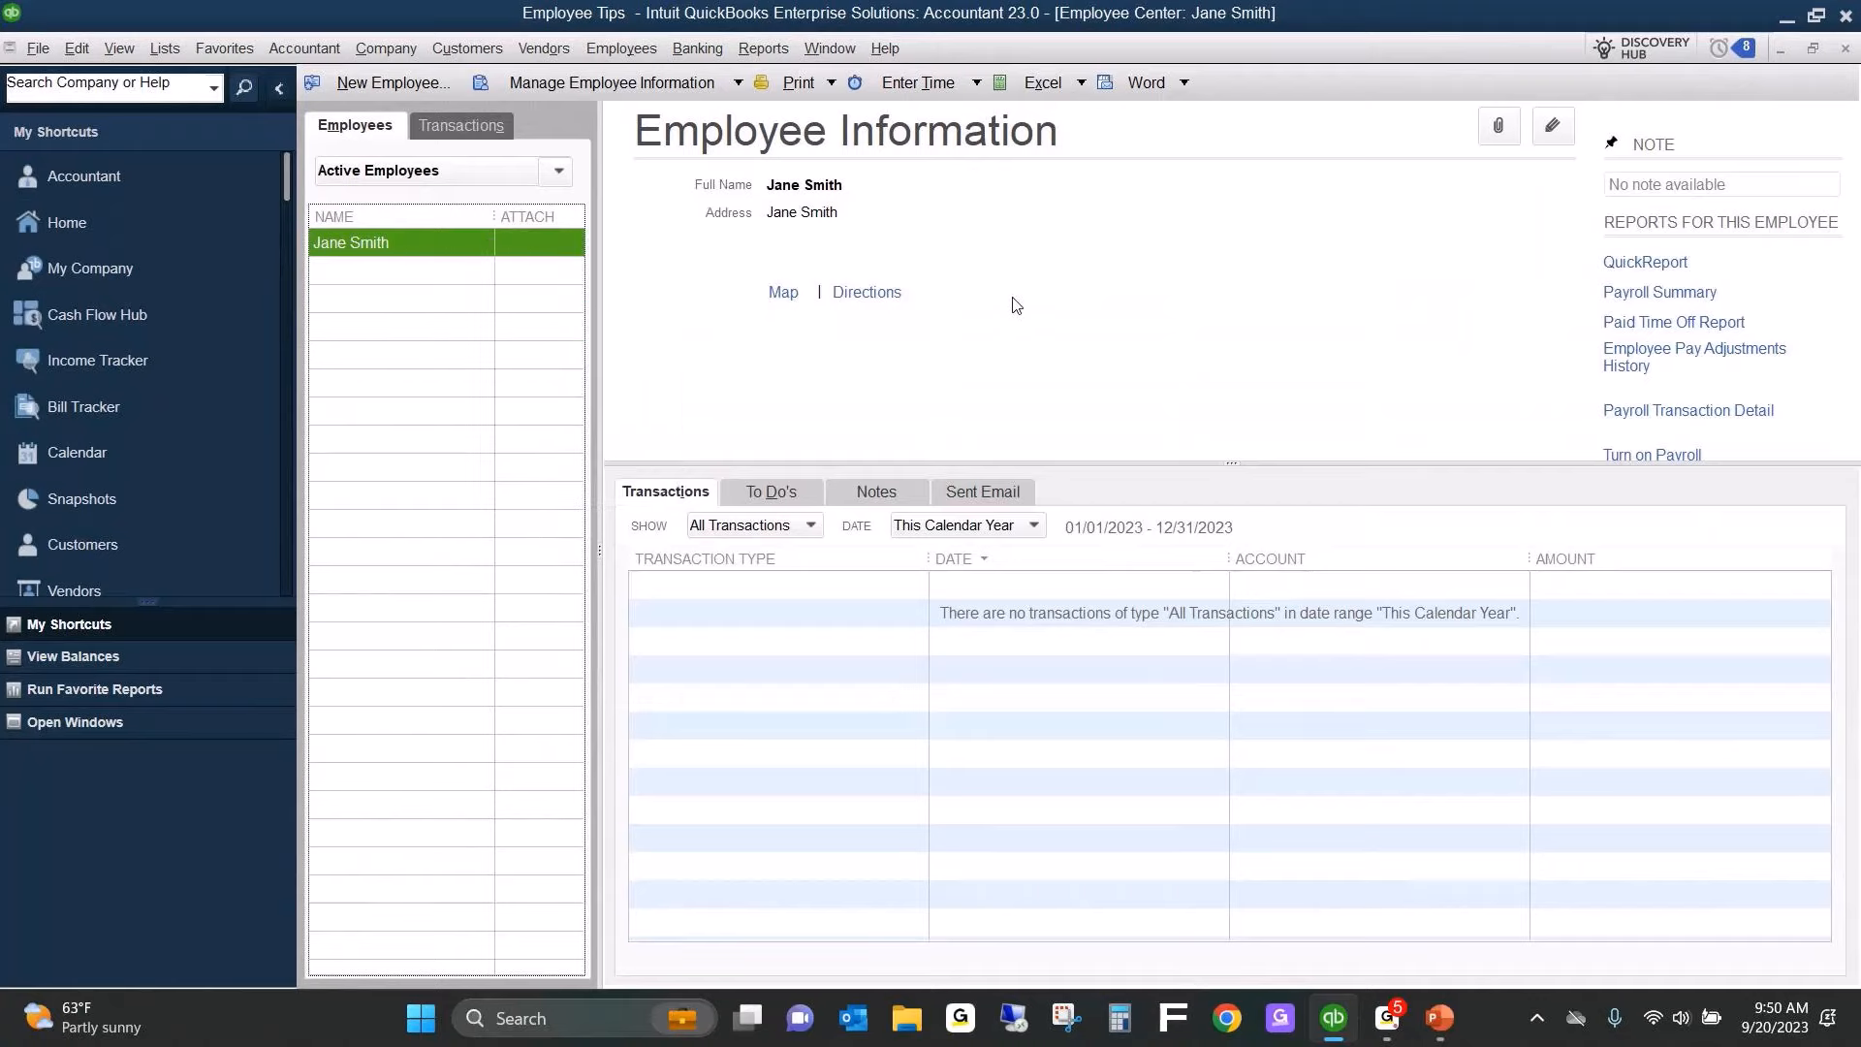
Start a check from the Checking account payable to the employee, declining to turn on payroll.
click(698, 47)
click(713, 74)
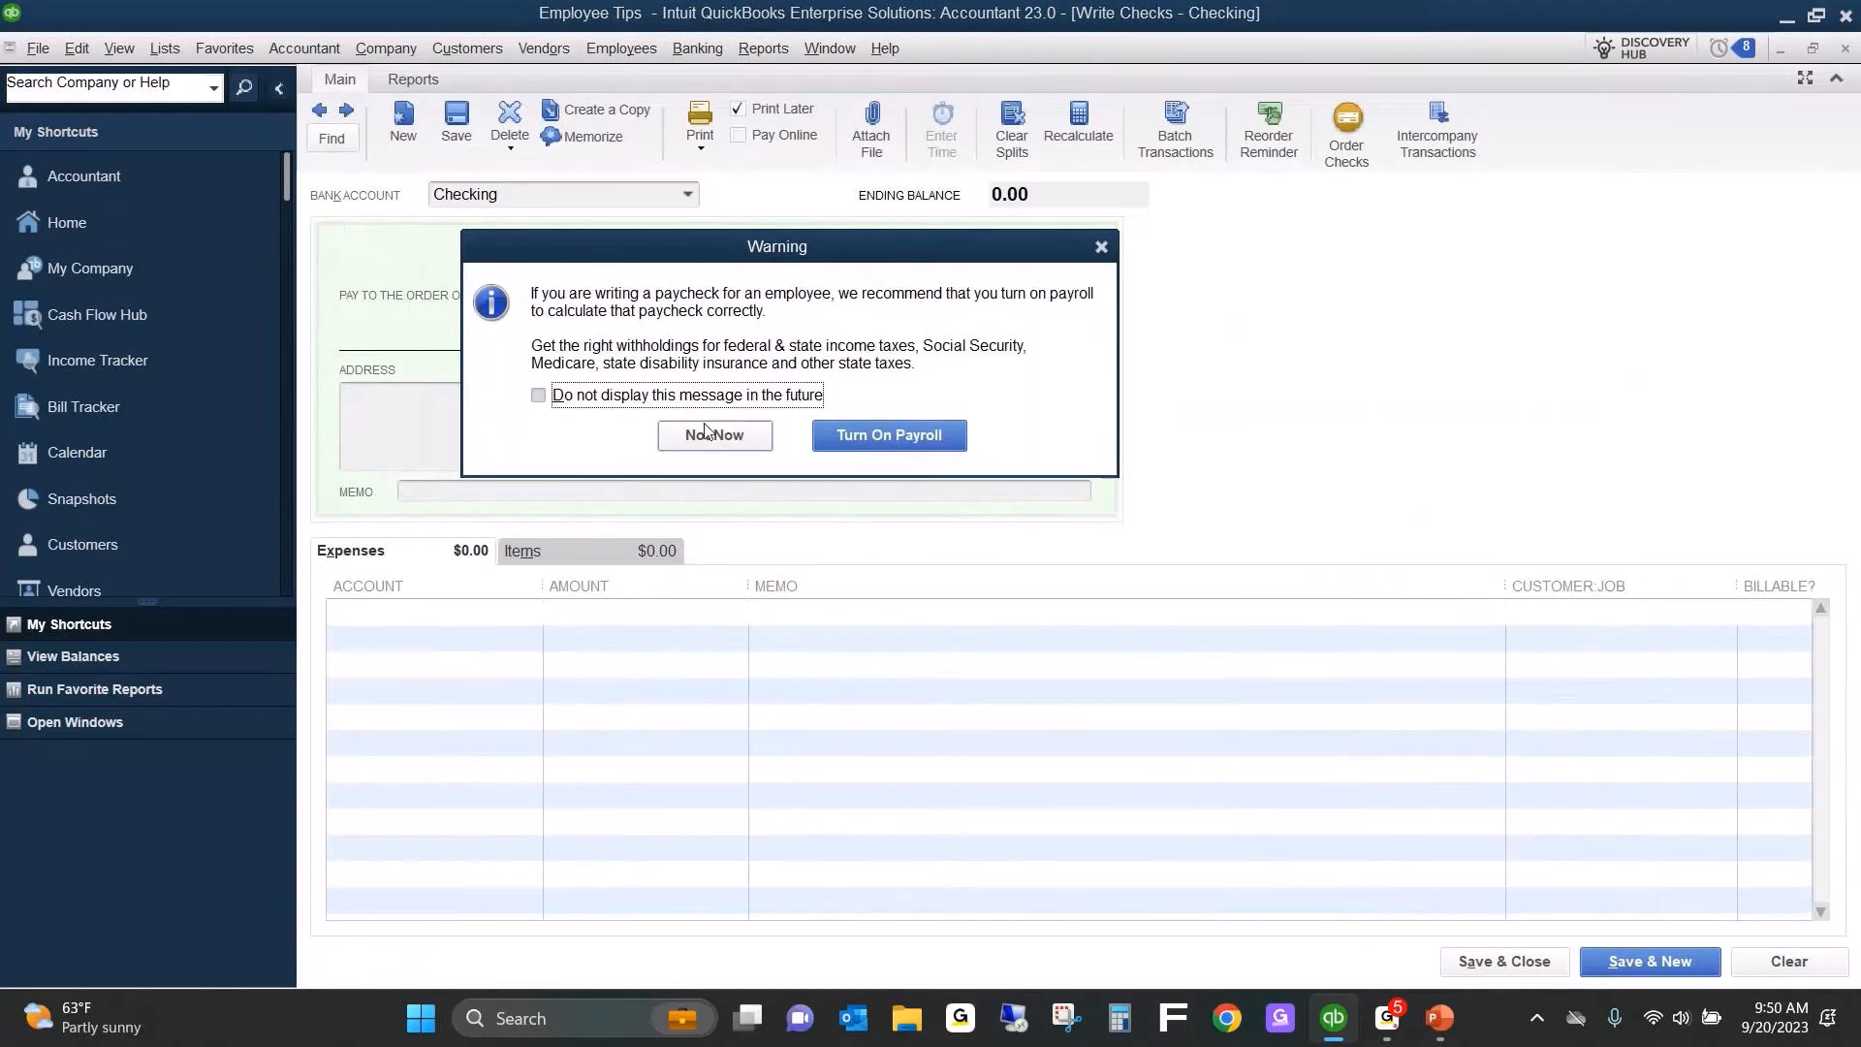
click(706, 432)
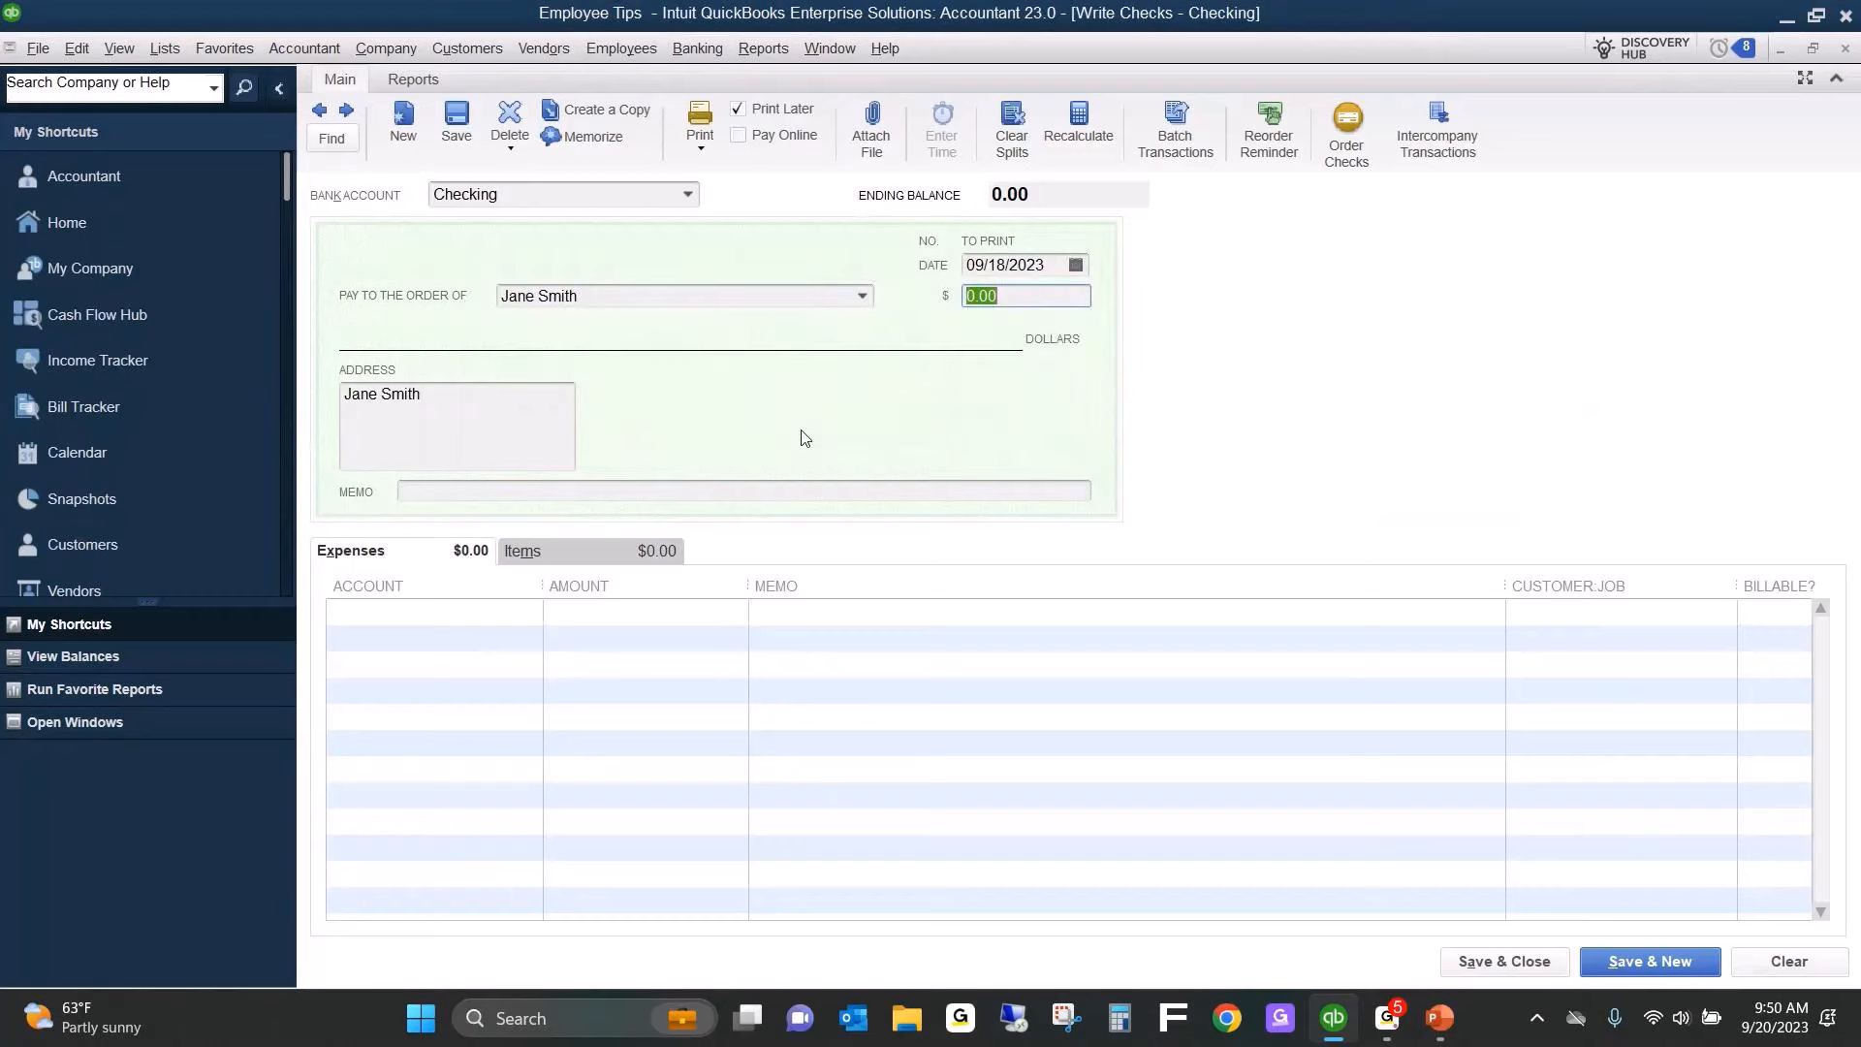
Check the Employee Tips Payable balance in the Chart of Accounts and its register, and return to the open check.
key(Escape)
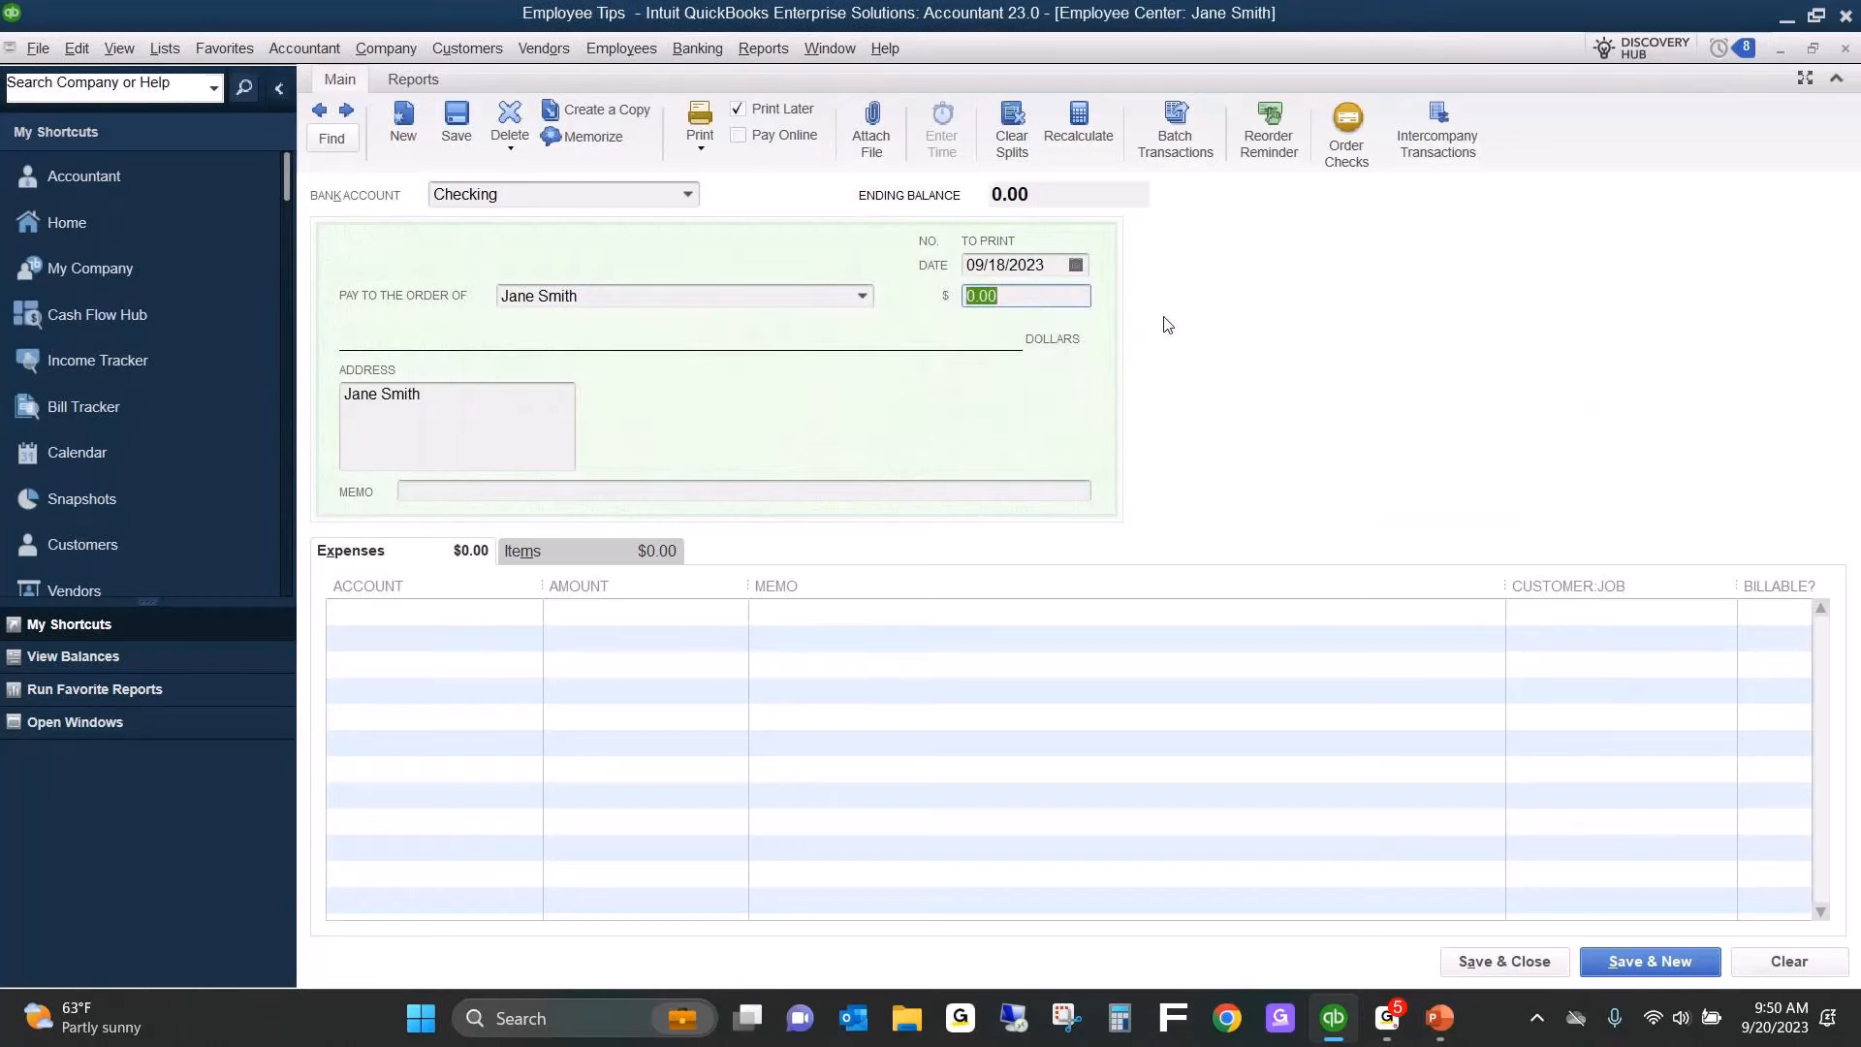
key(ctrl+a)
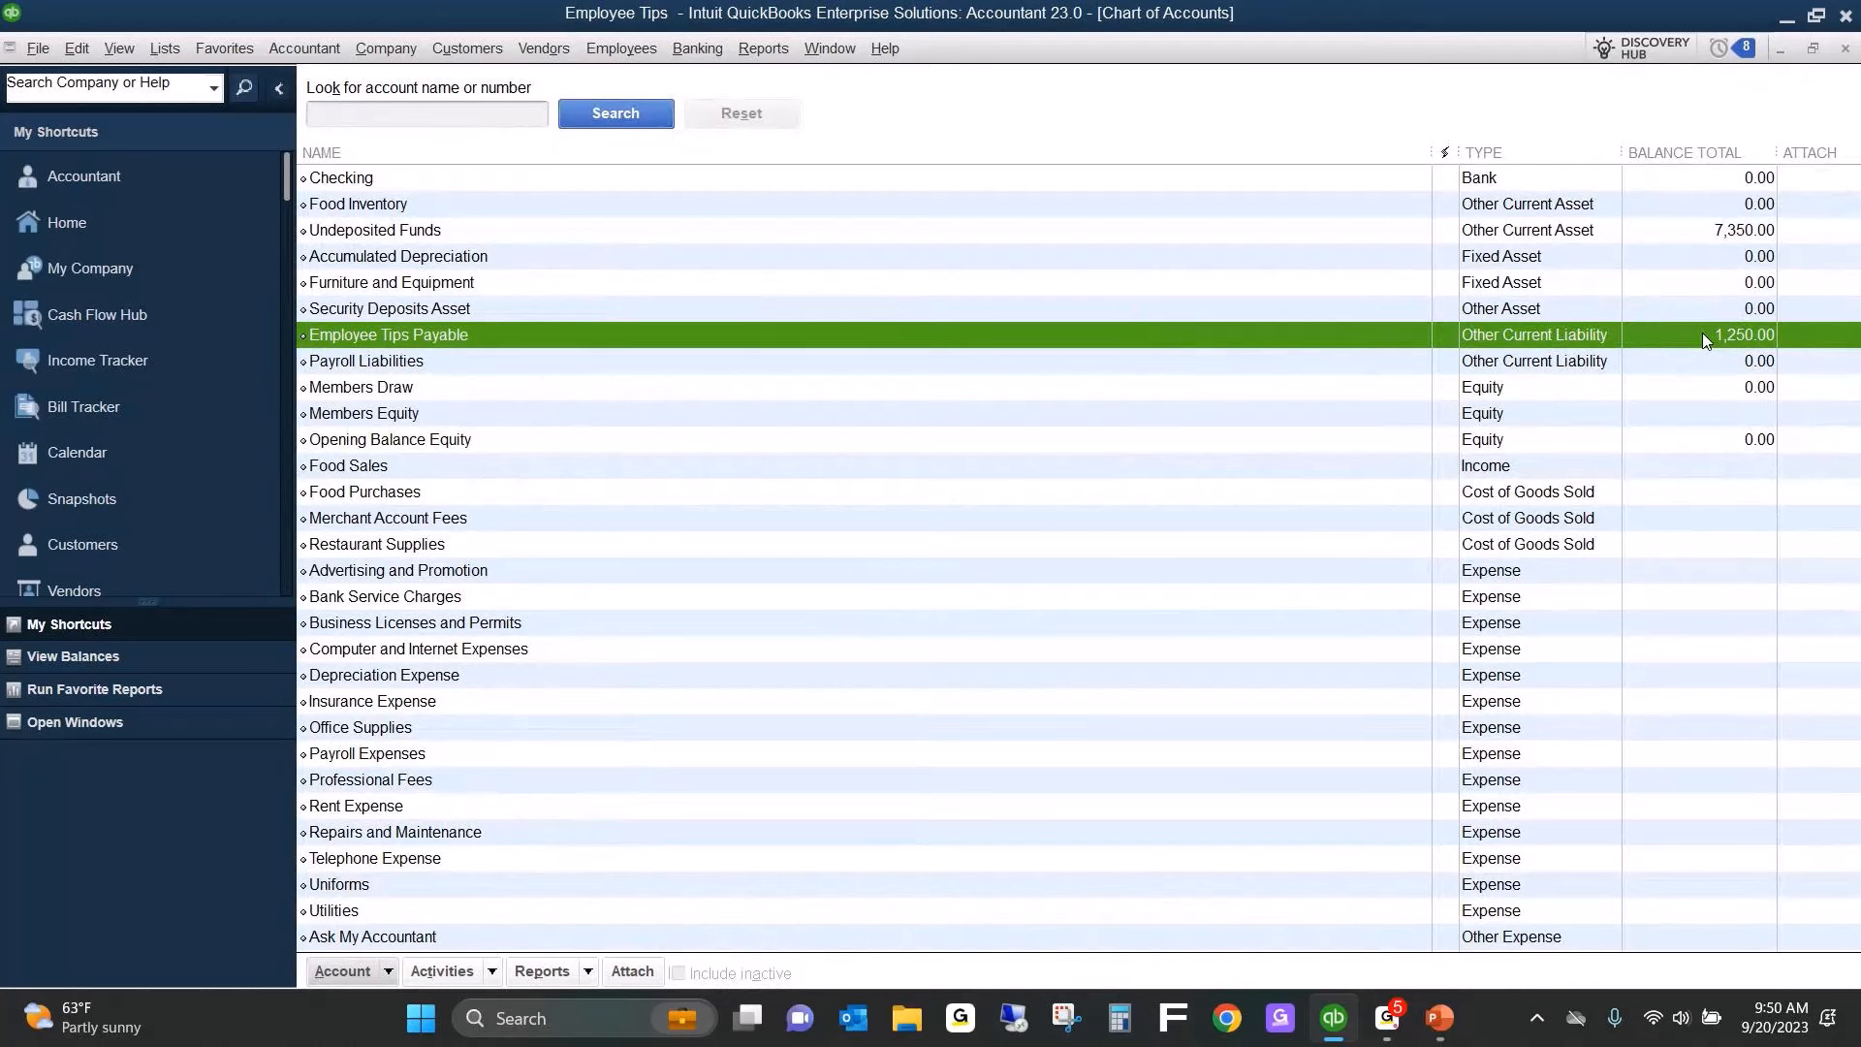
double_click(1702, 333)
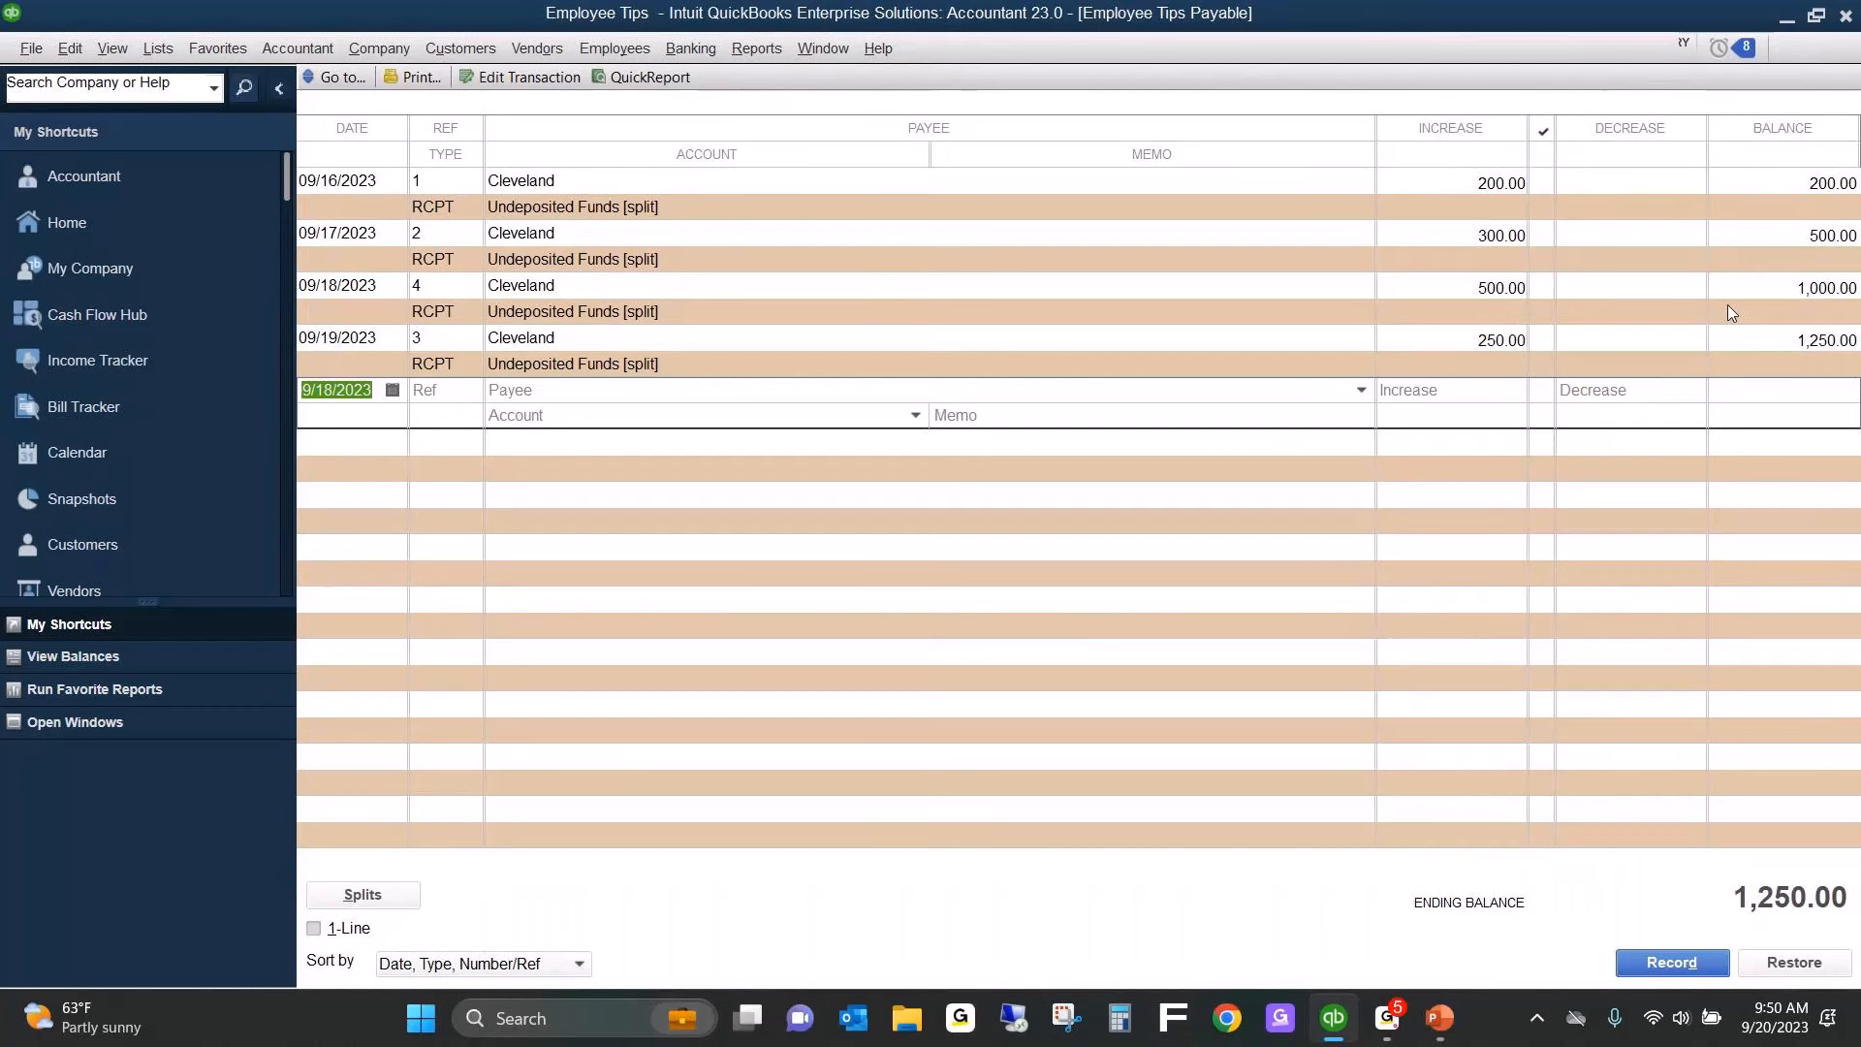
key(Escape)
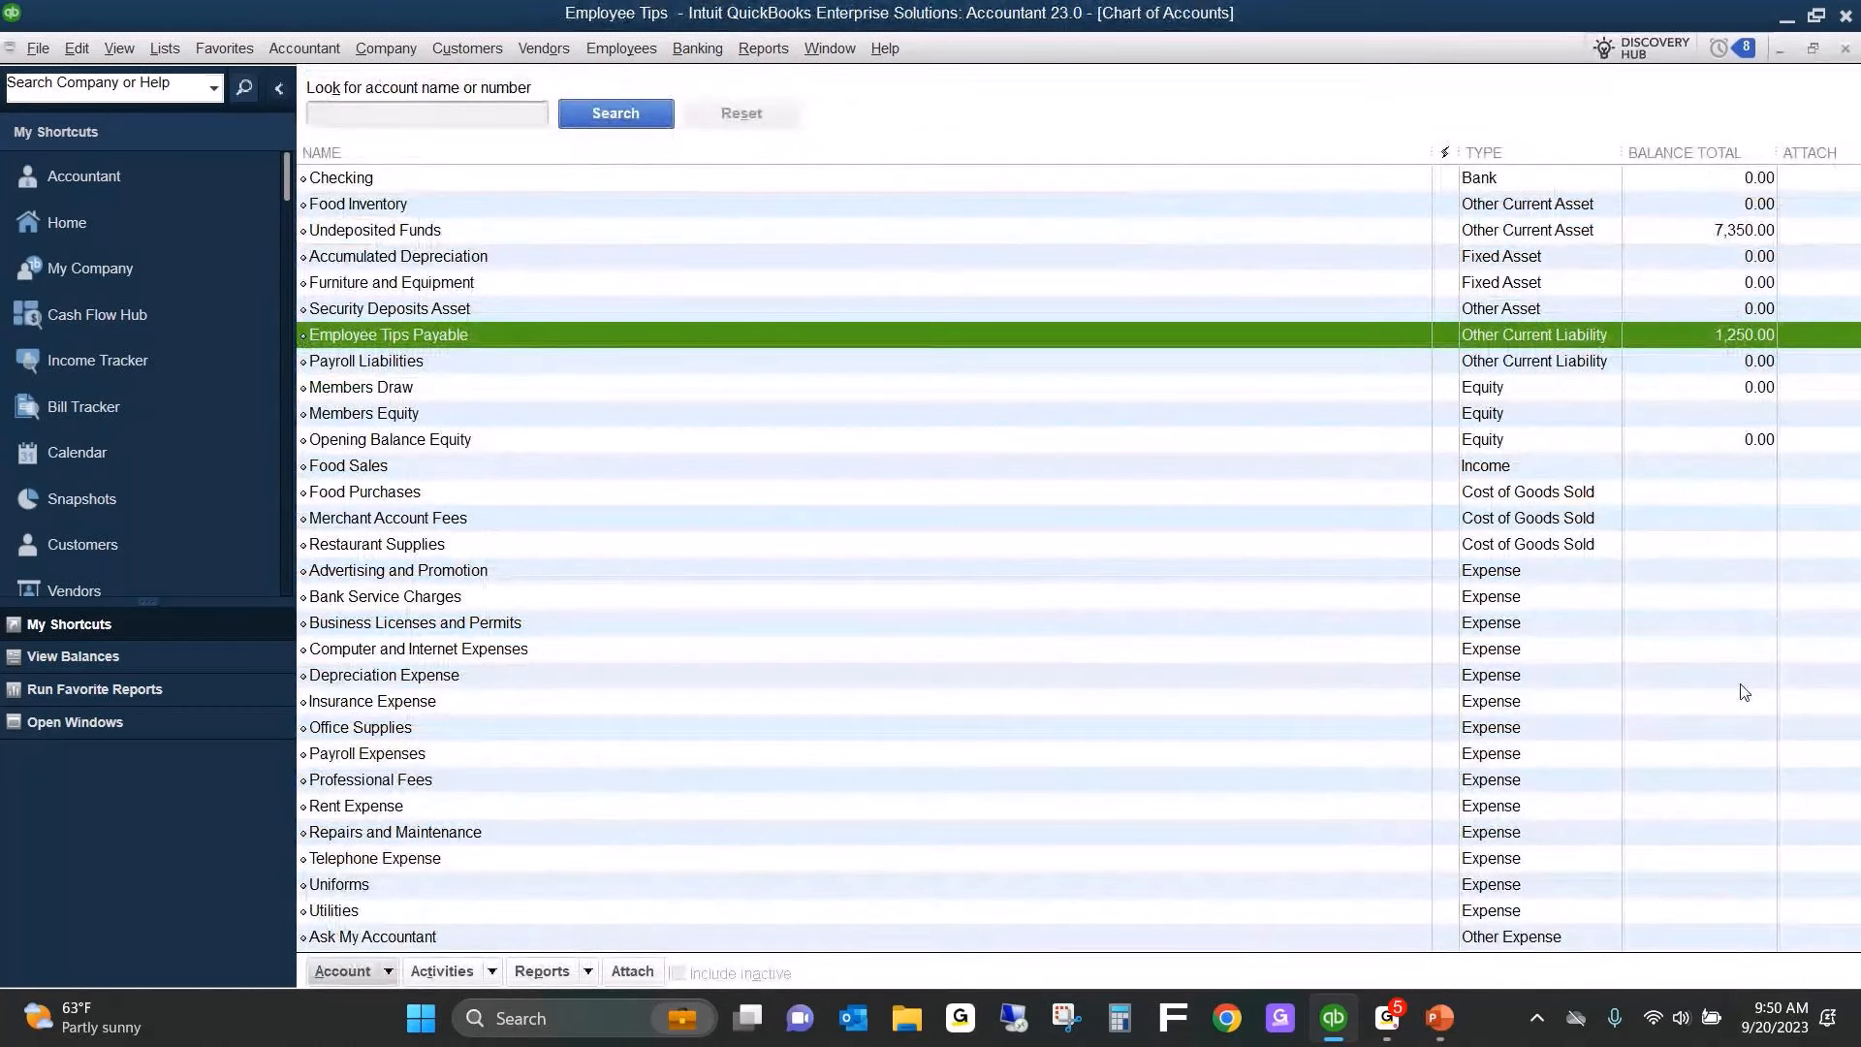
key(Escape)
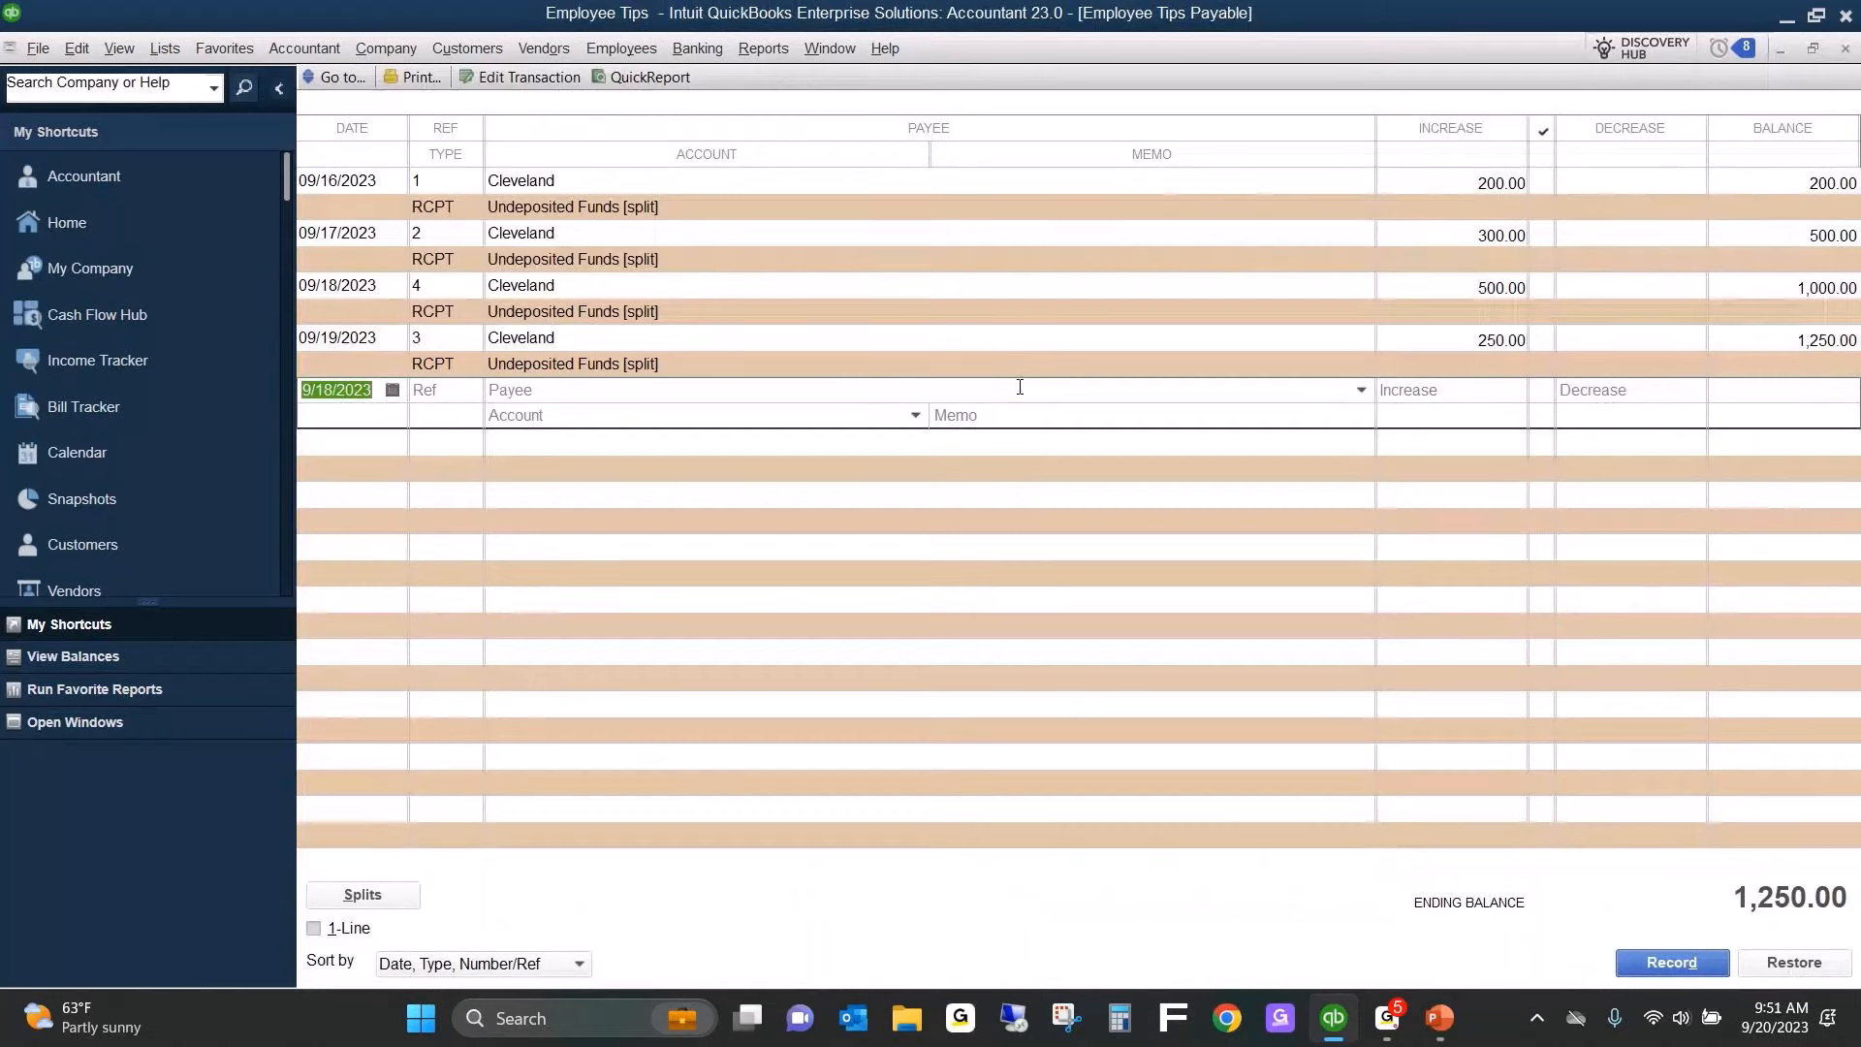
key(Escape)
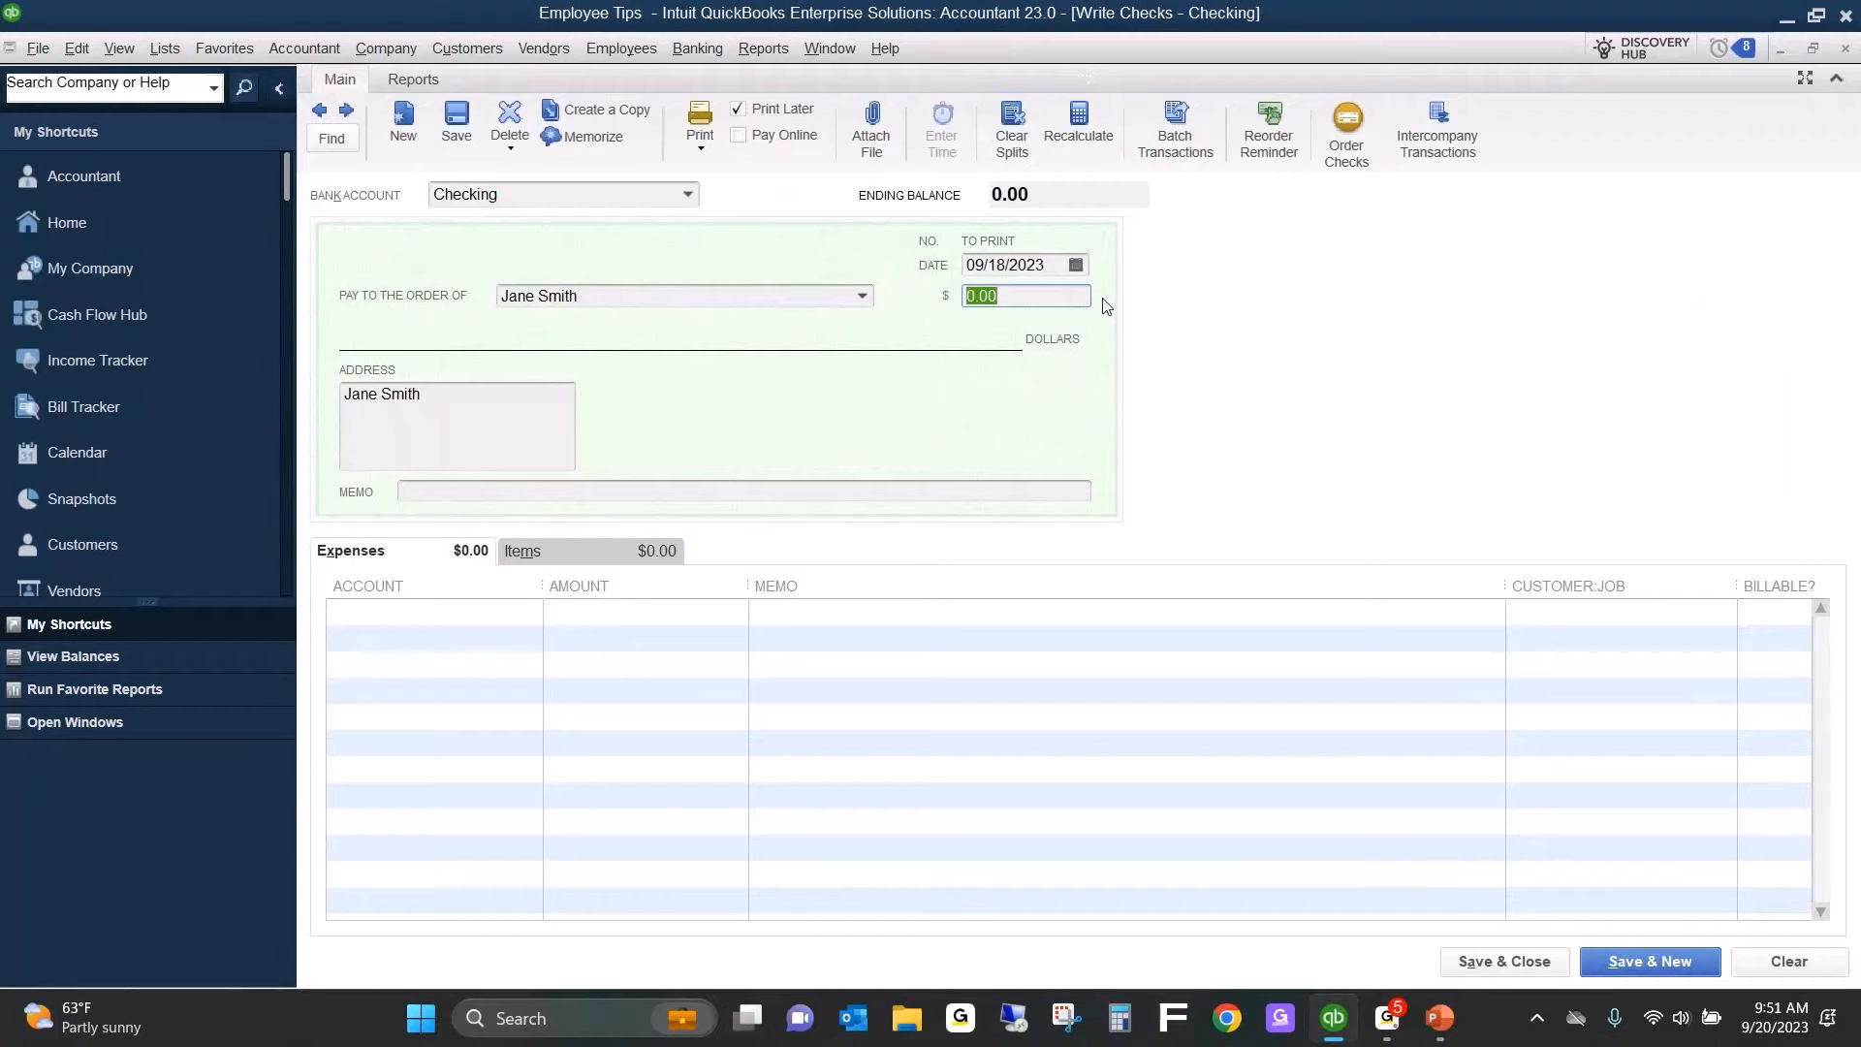
Enter an Employee Tips Payable expense line of 1,250.00 on the second row of the check.
click(537, 545)
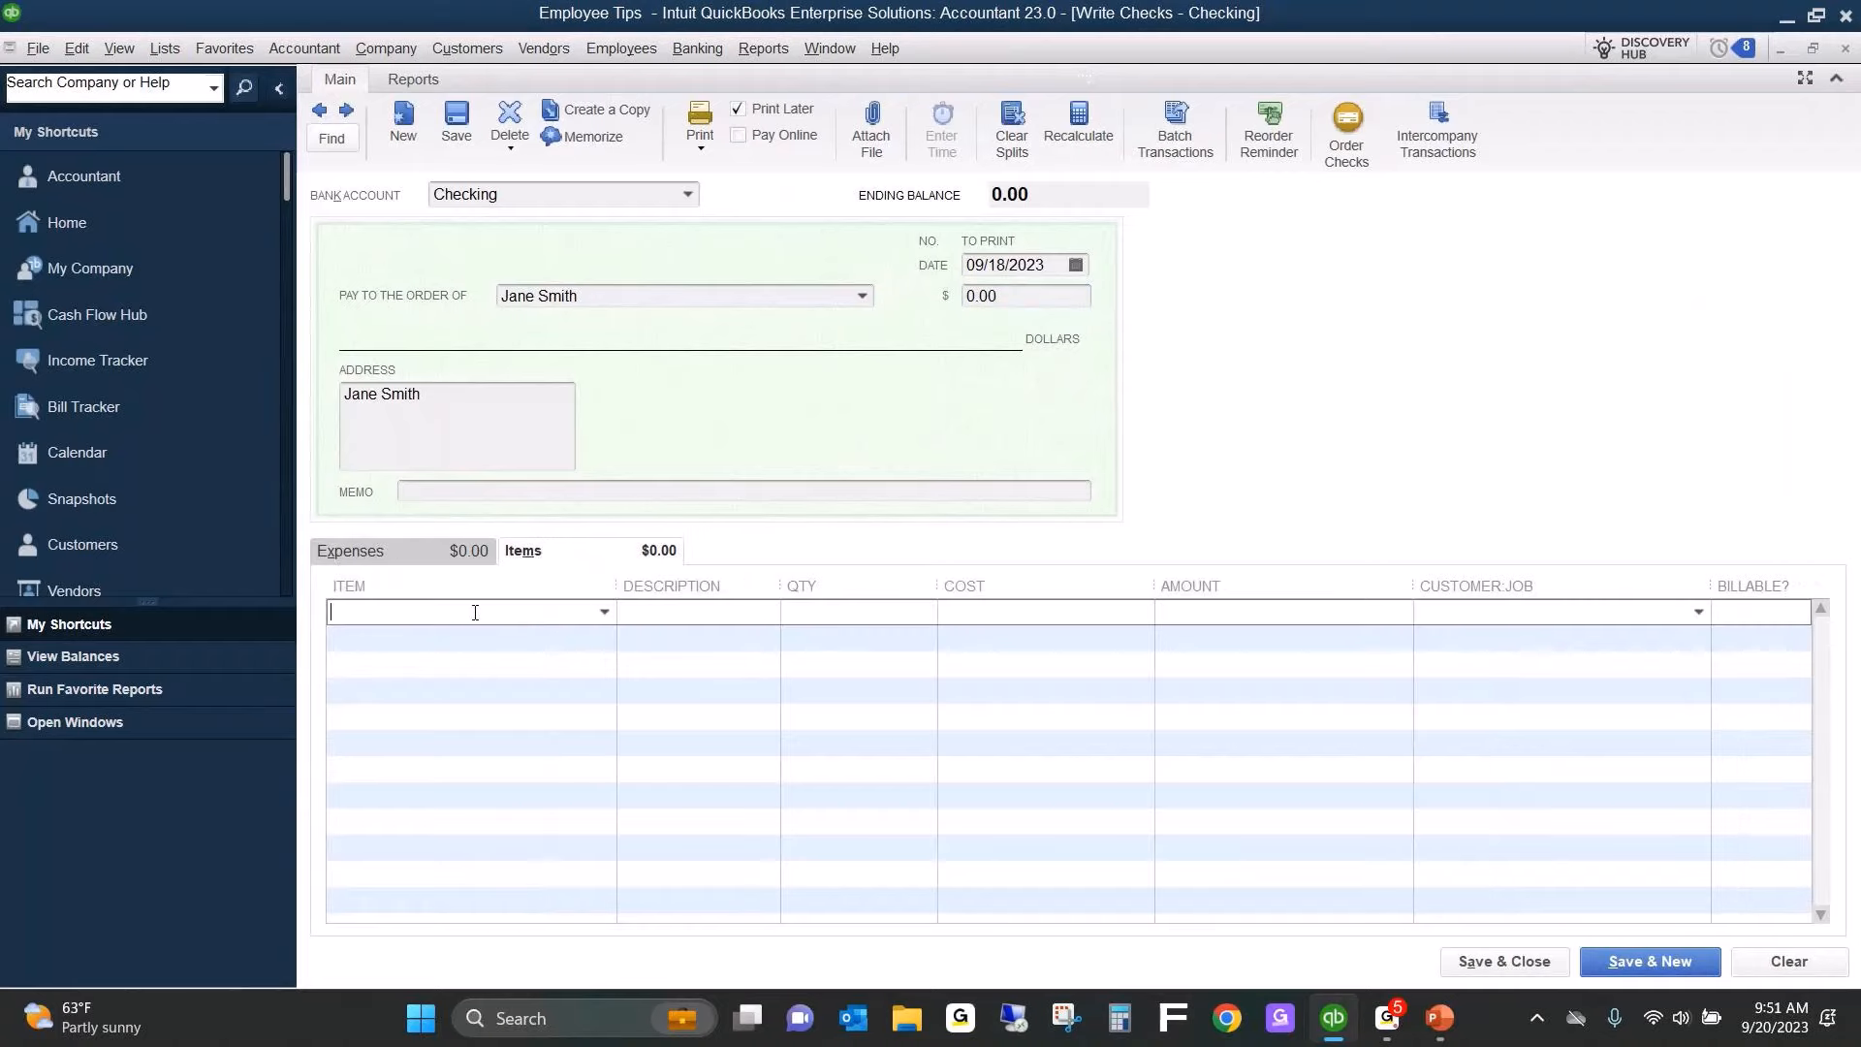
click(350, 550)
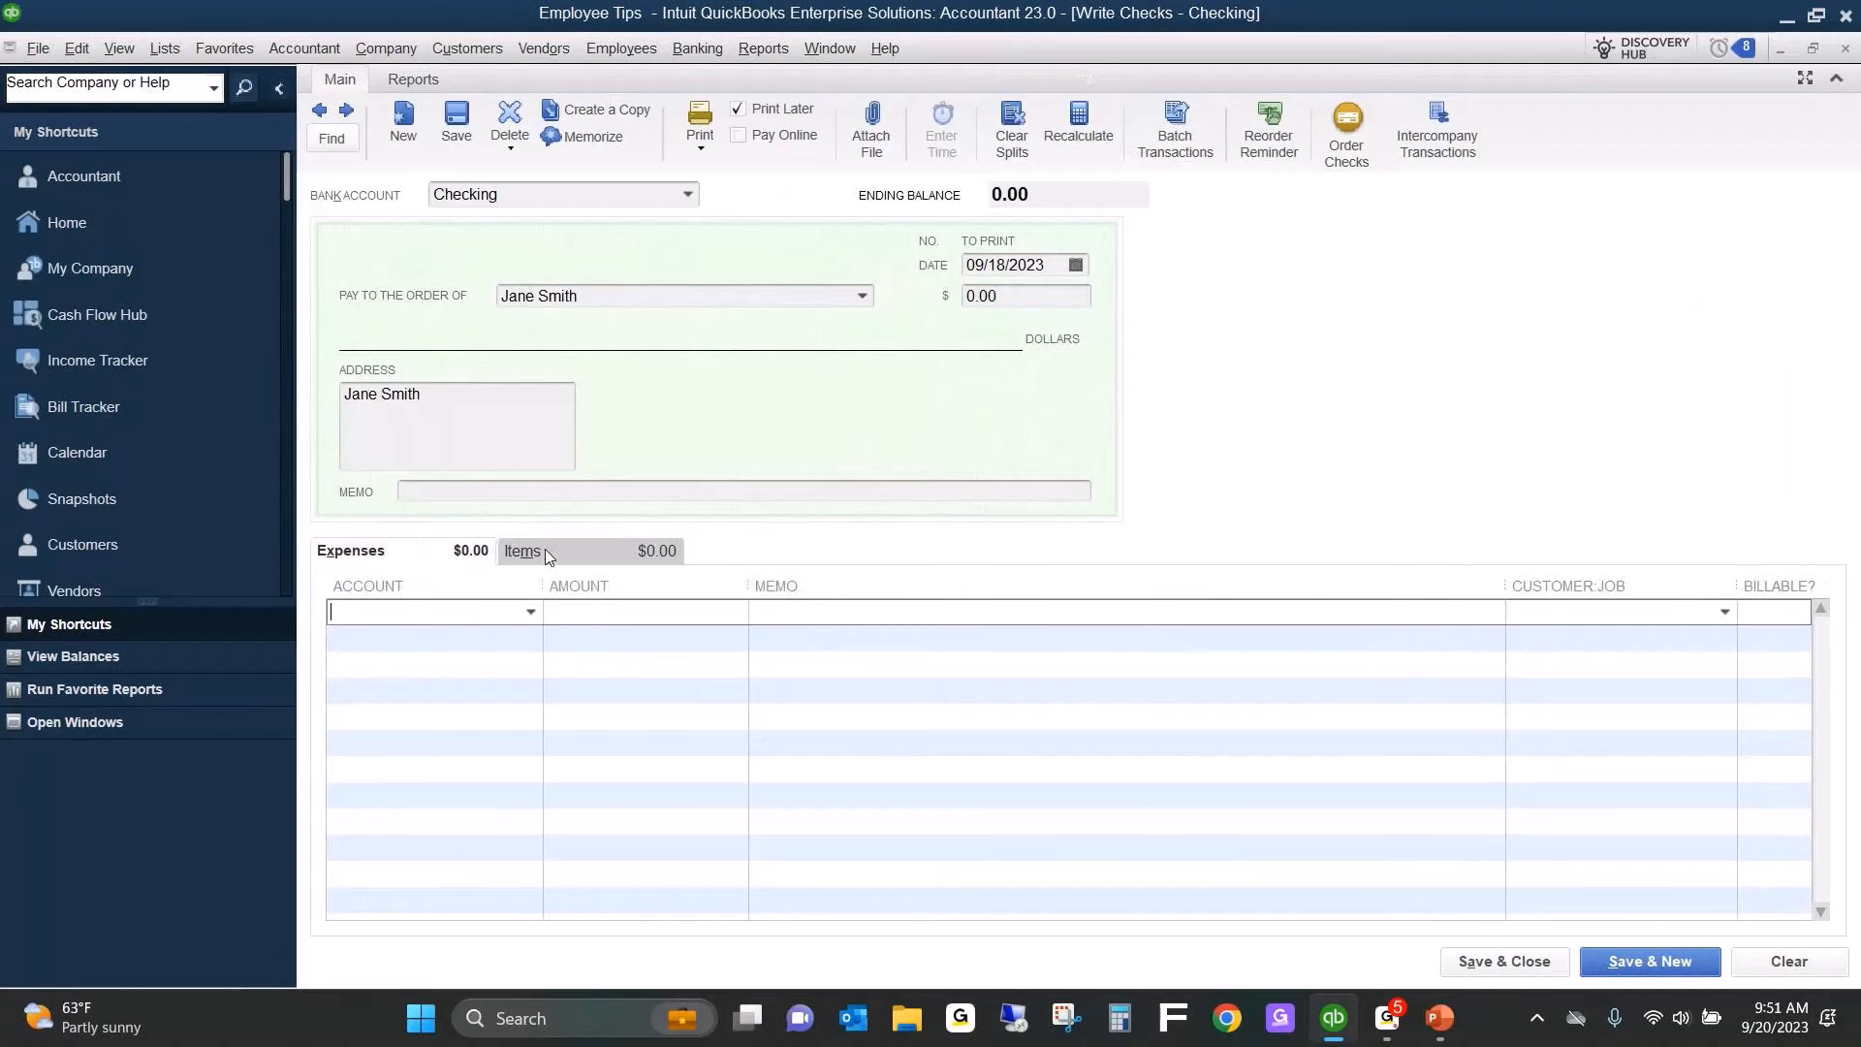
click(417, 637)
text(Employee Tips Payable)
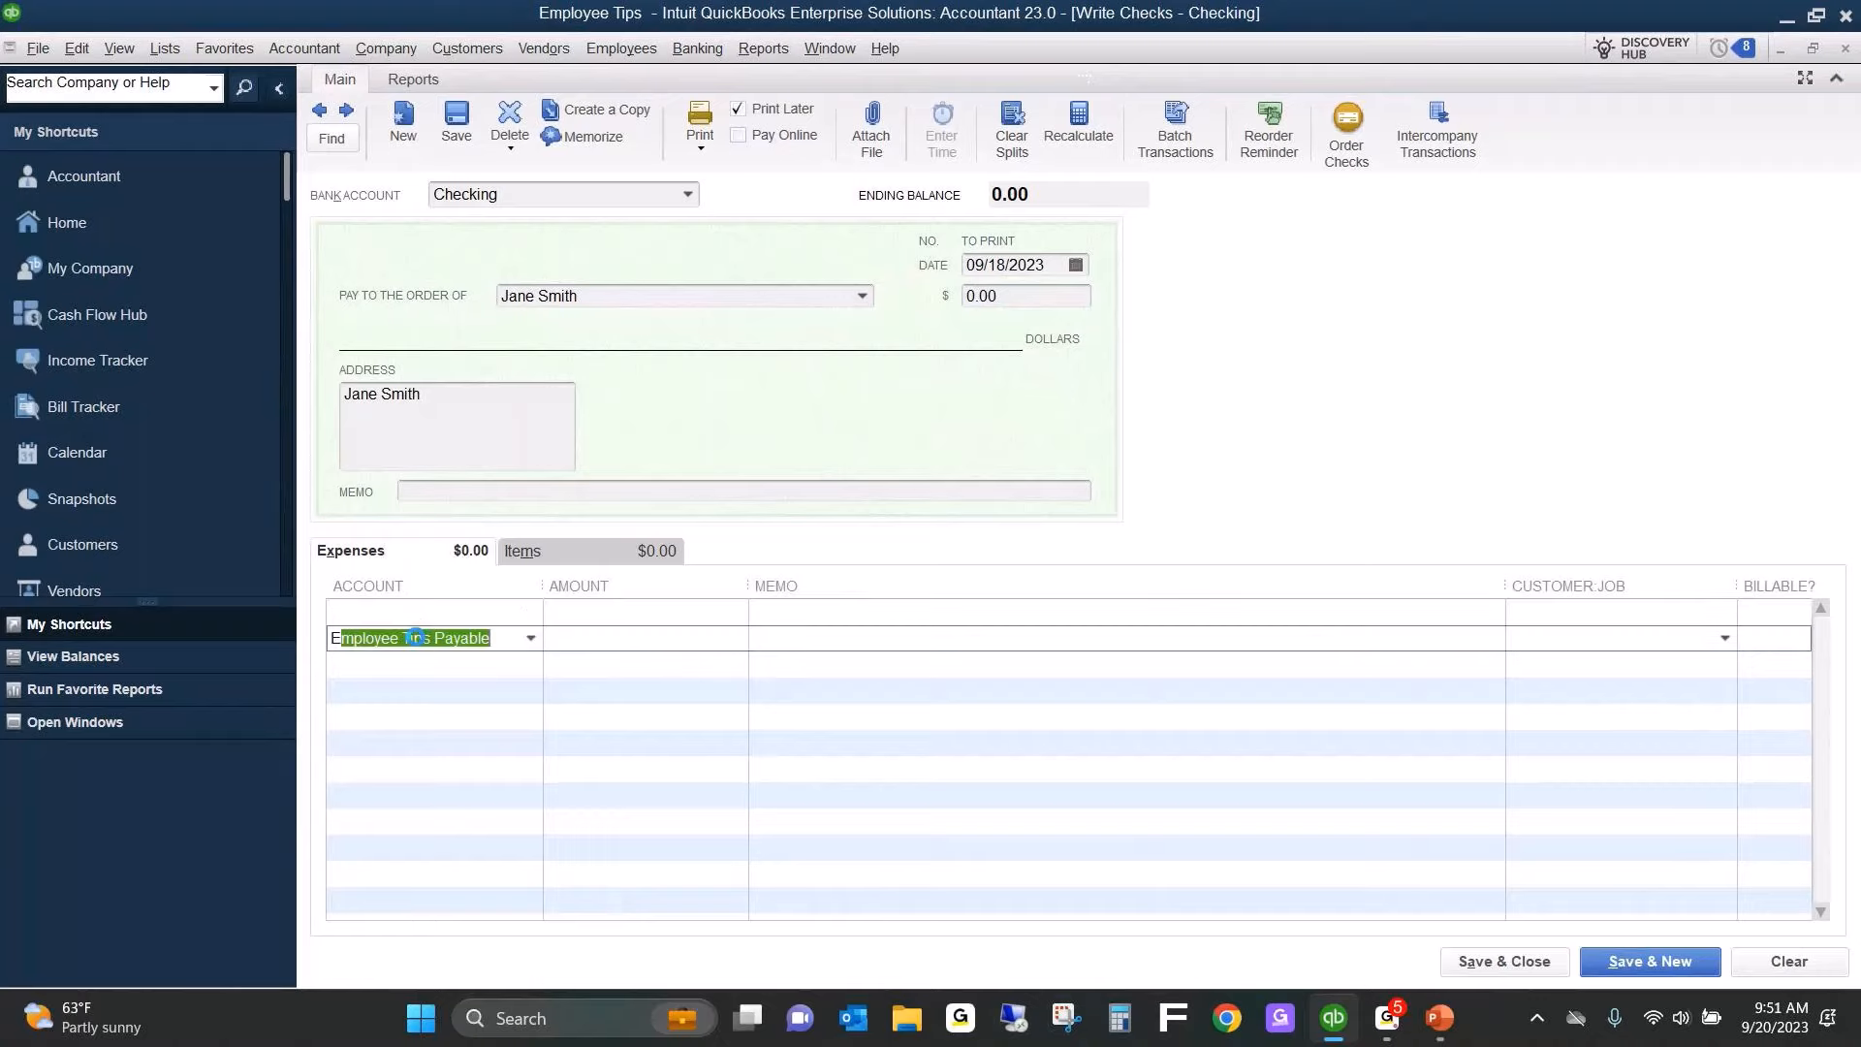
key(Tab)
text(1250)
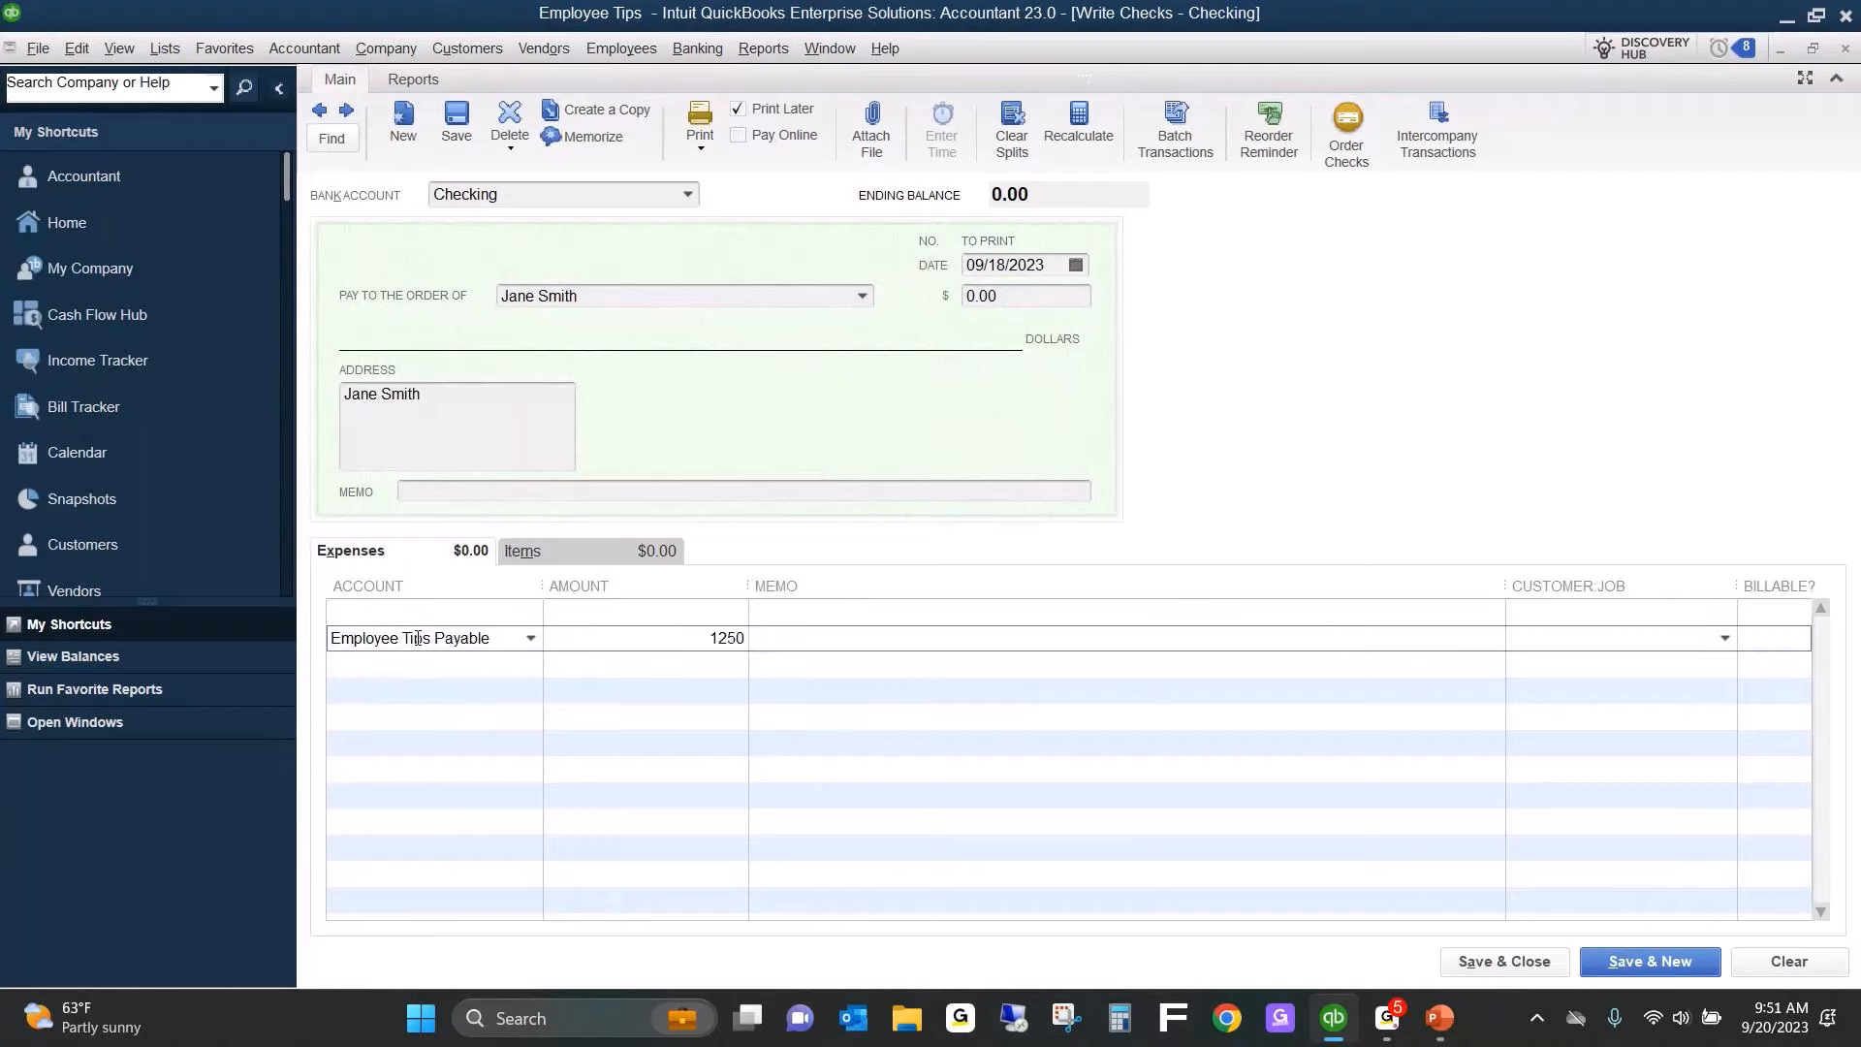
Fill the check's empty first expense line with Payroll Expenses, calculating the amount as 2.13 × 40.
key(Up)
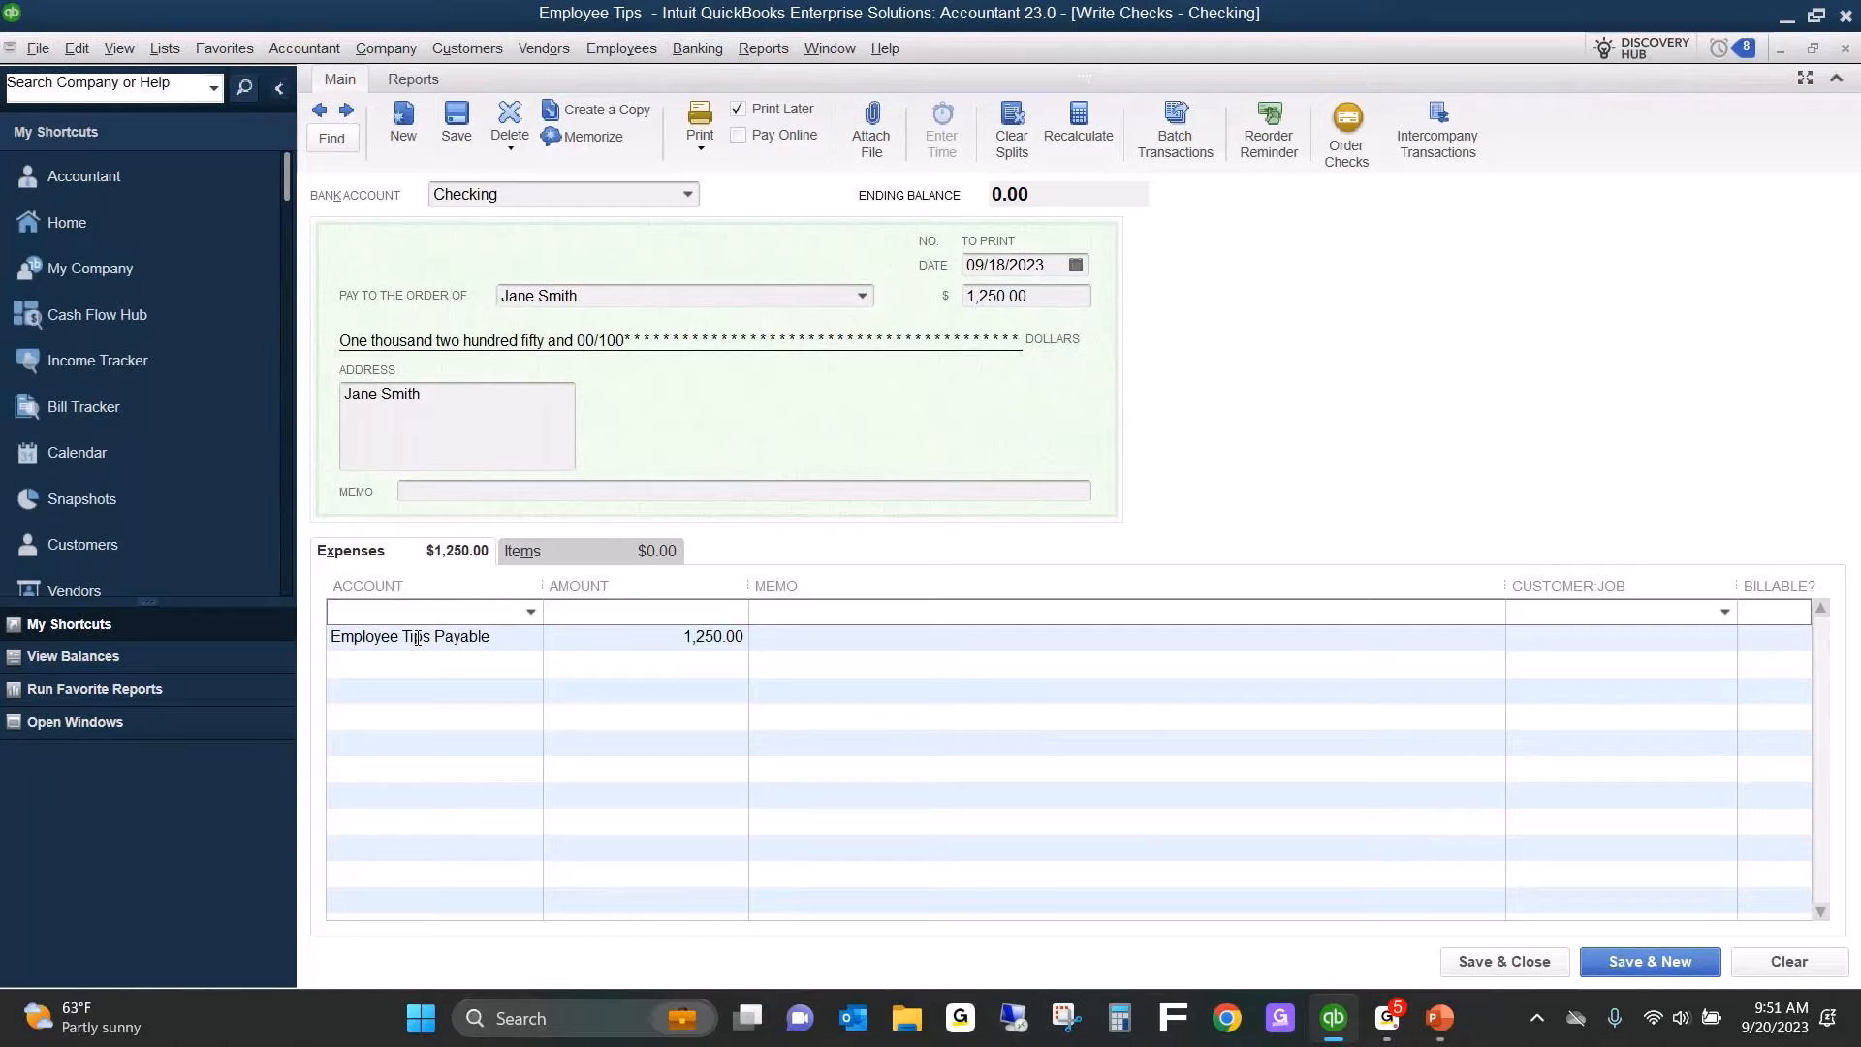
text(wag)
key(BackSpace)
key(BackSpace)
key(BackSpace)
text(o)
key(BackSpace)
key(BackSpace)
text(Pay)
key(Tab)
text(2.13*40)
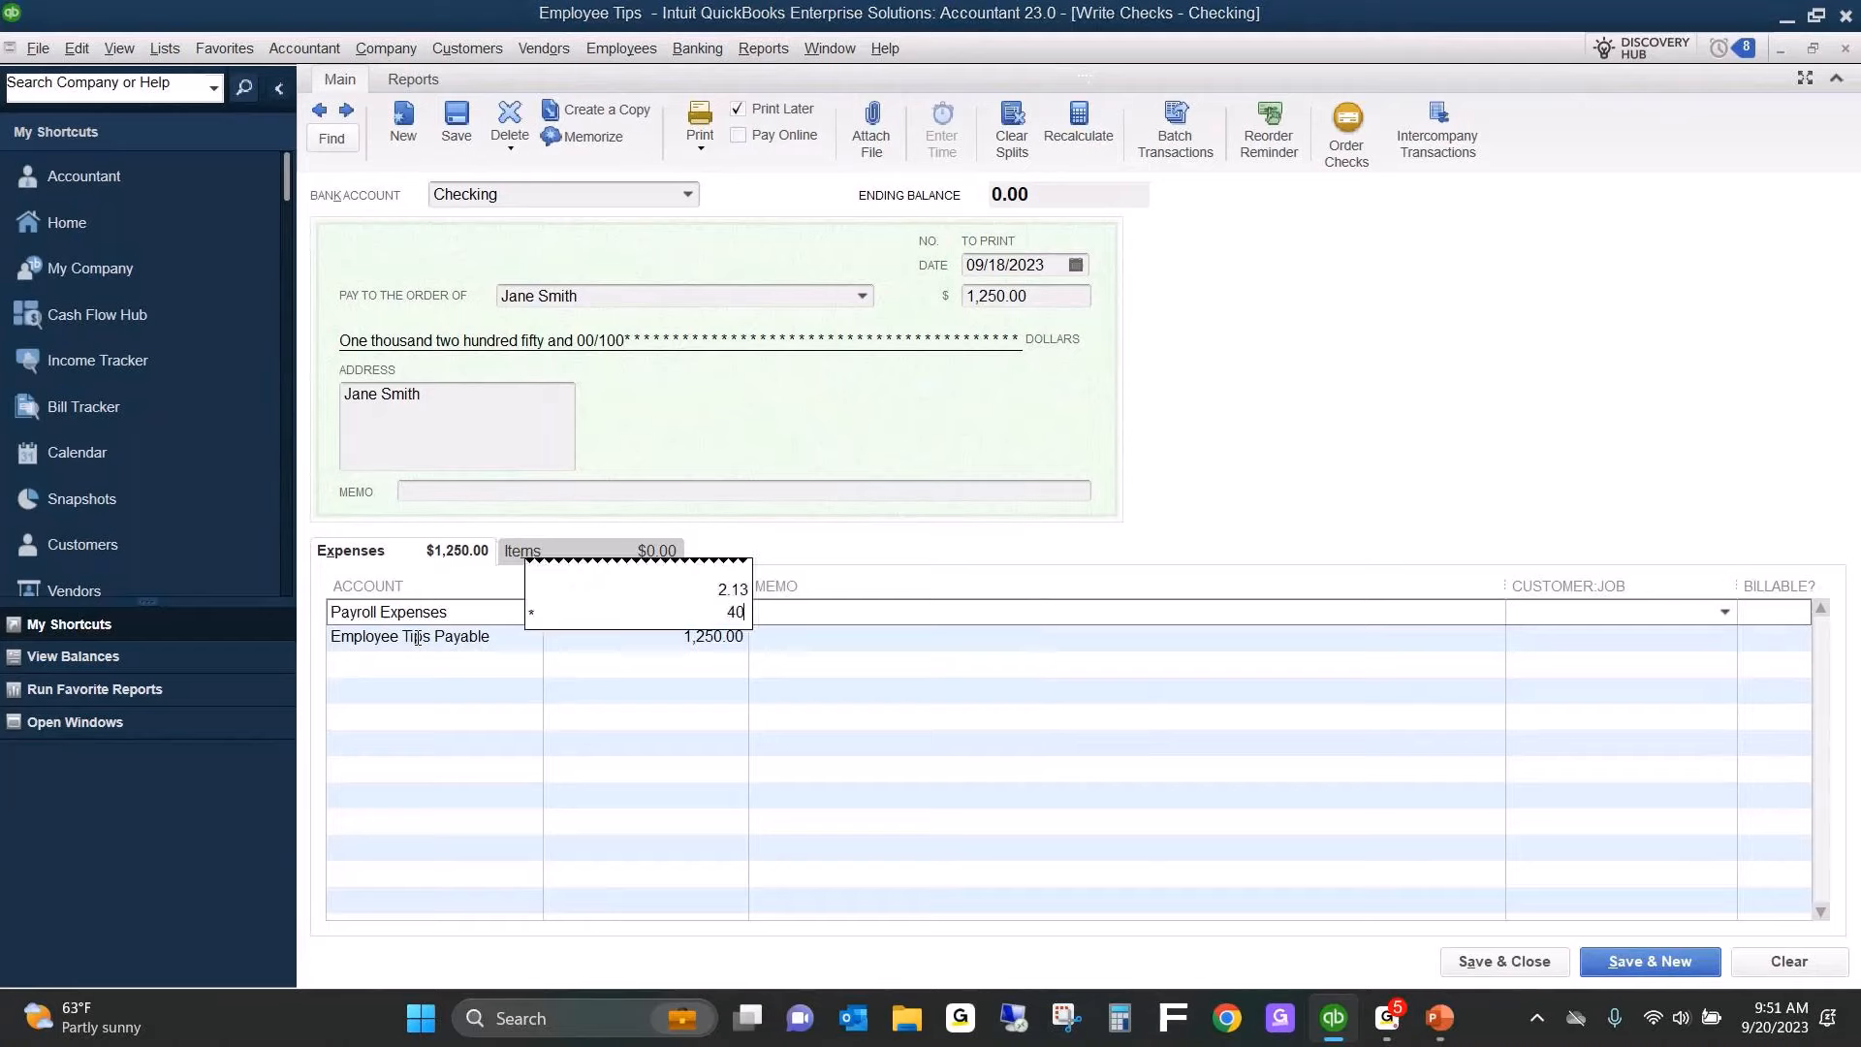
key(Tab)
key(Down)
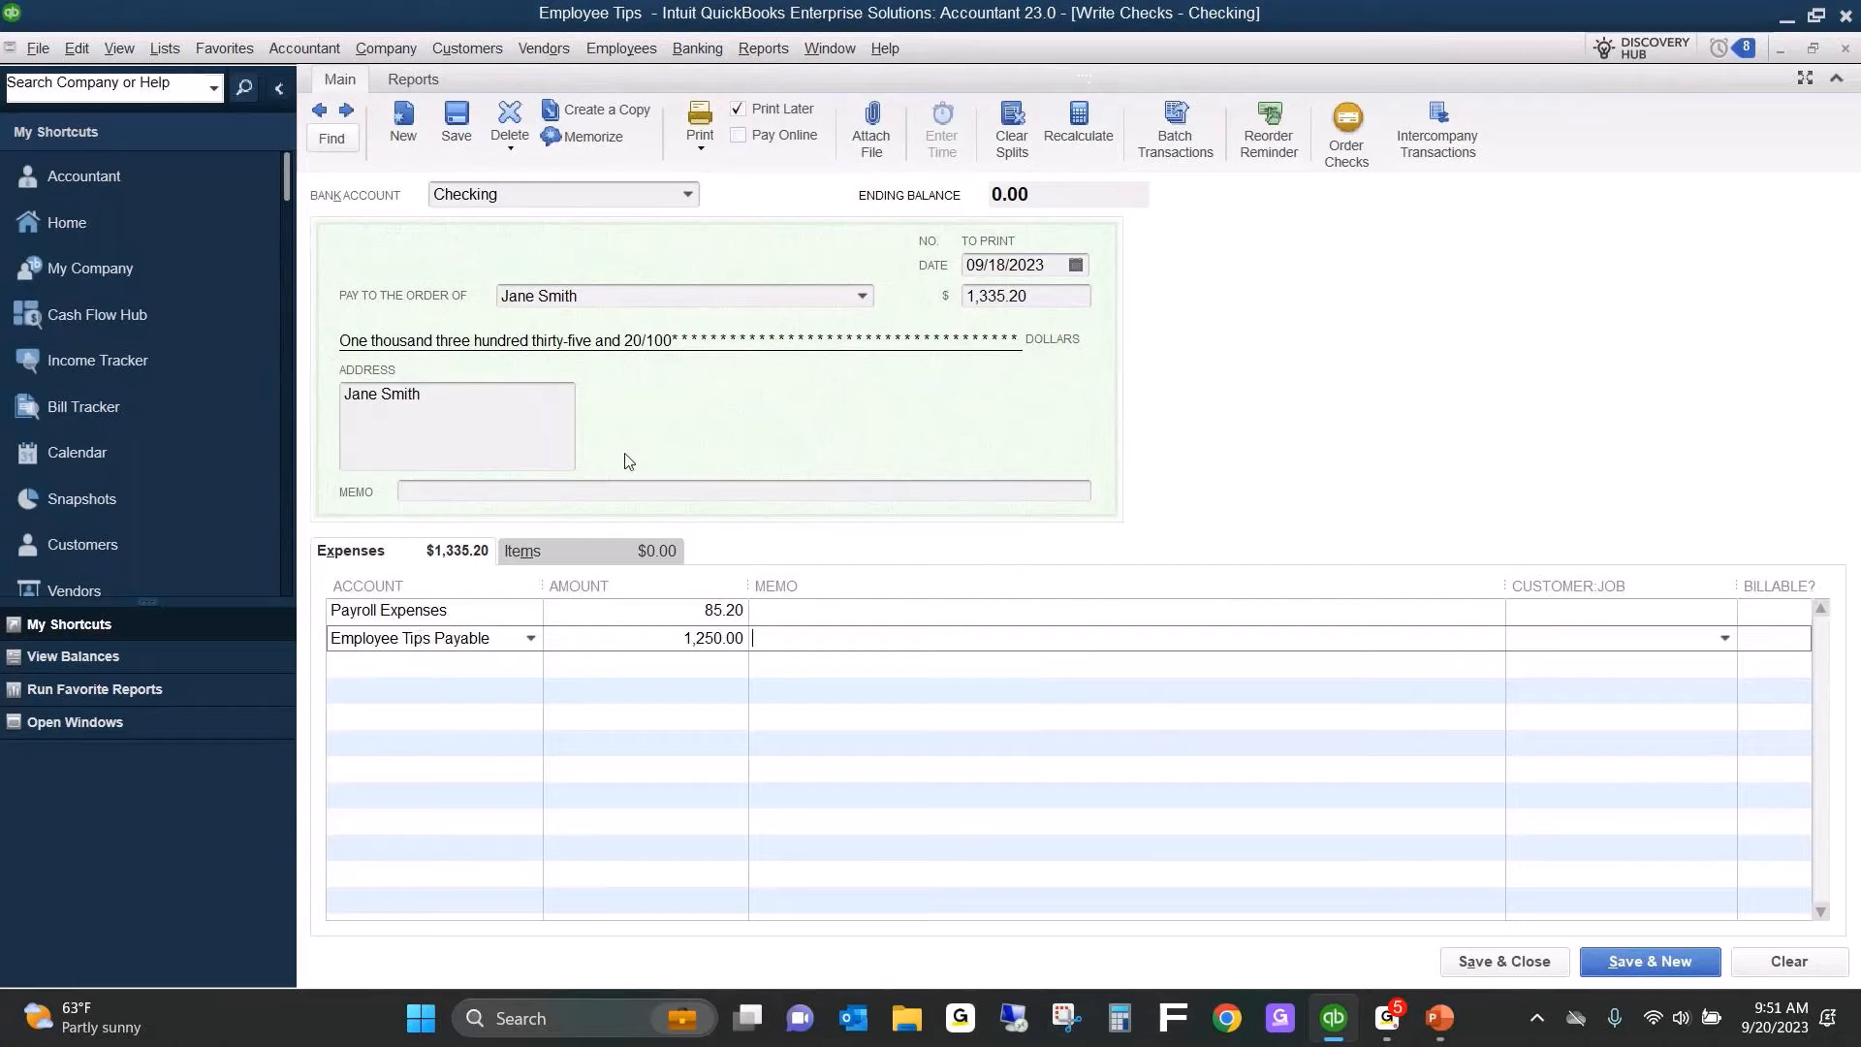
Date the employee's check 09/22/2023, then save and close it.
click(1080, 273)
click(1082, 275)
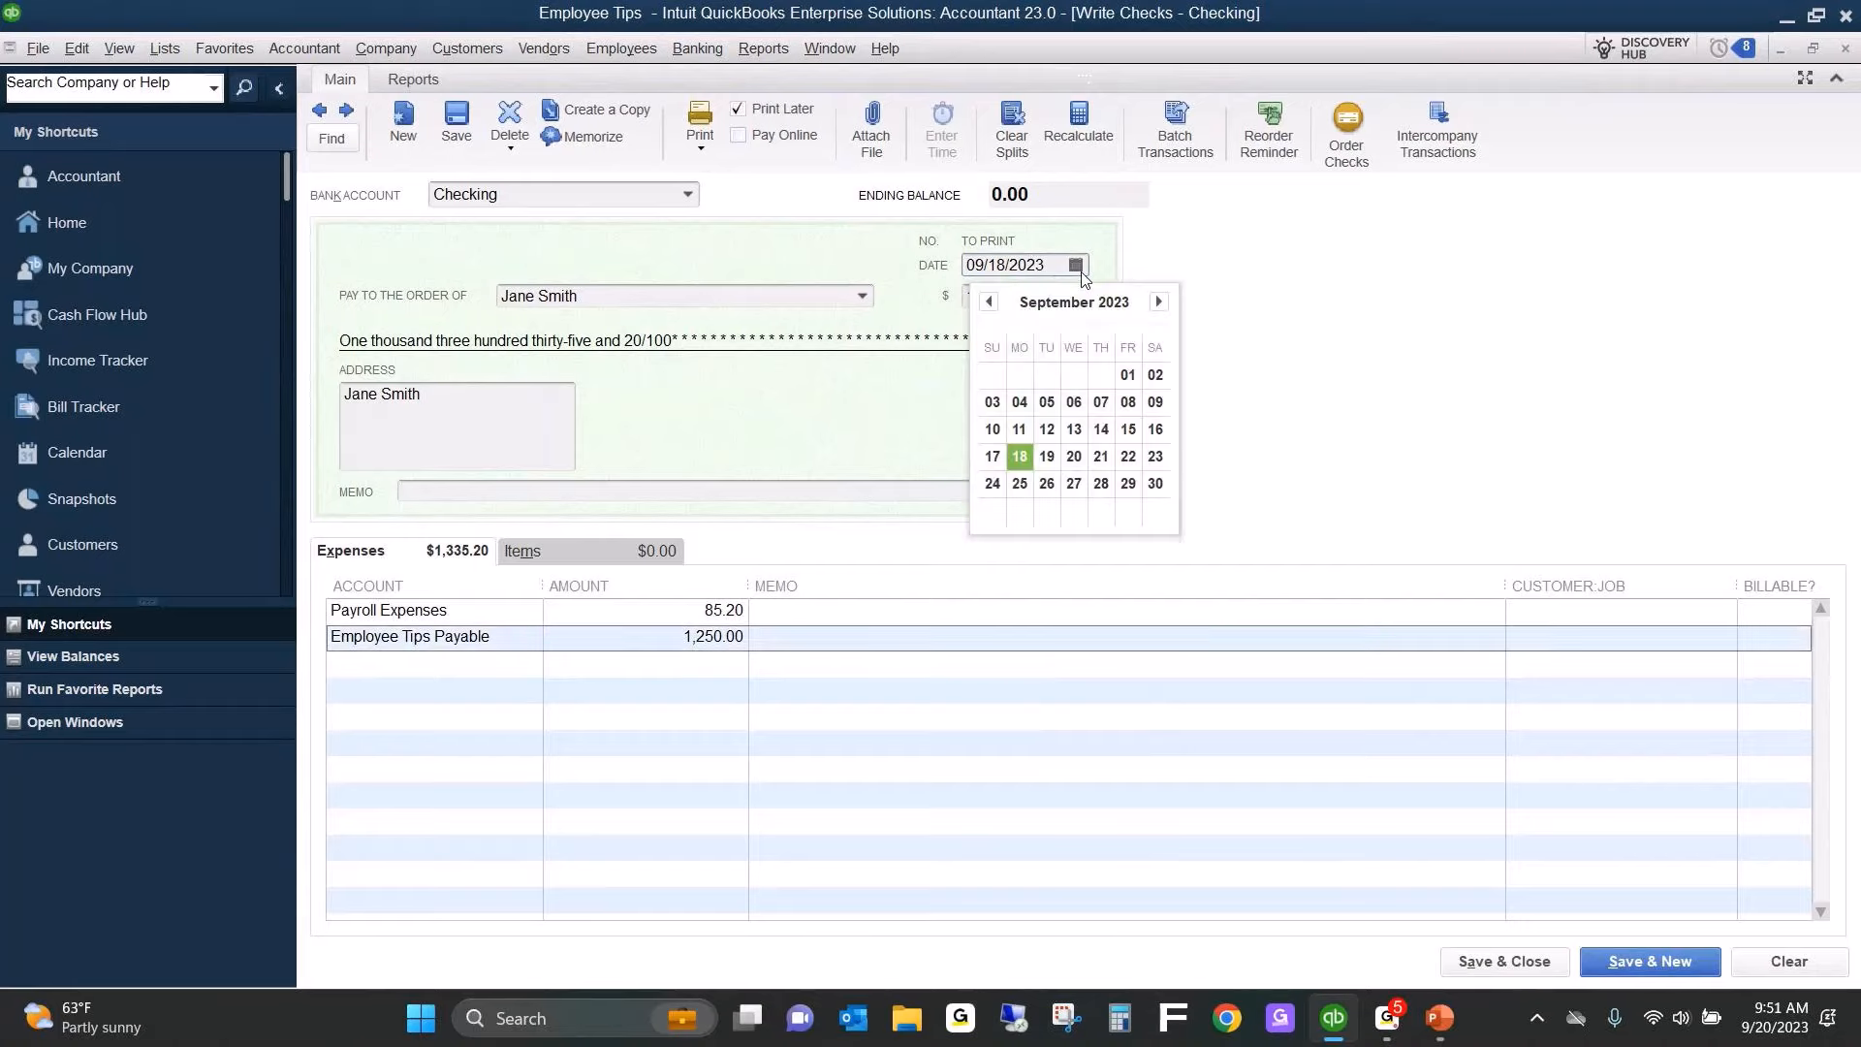
click(1130, 462)
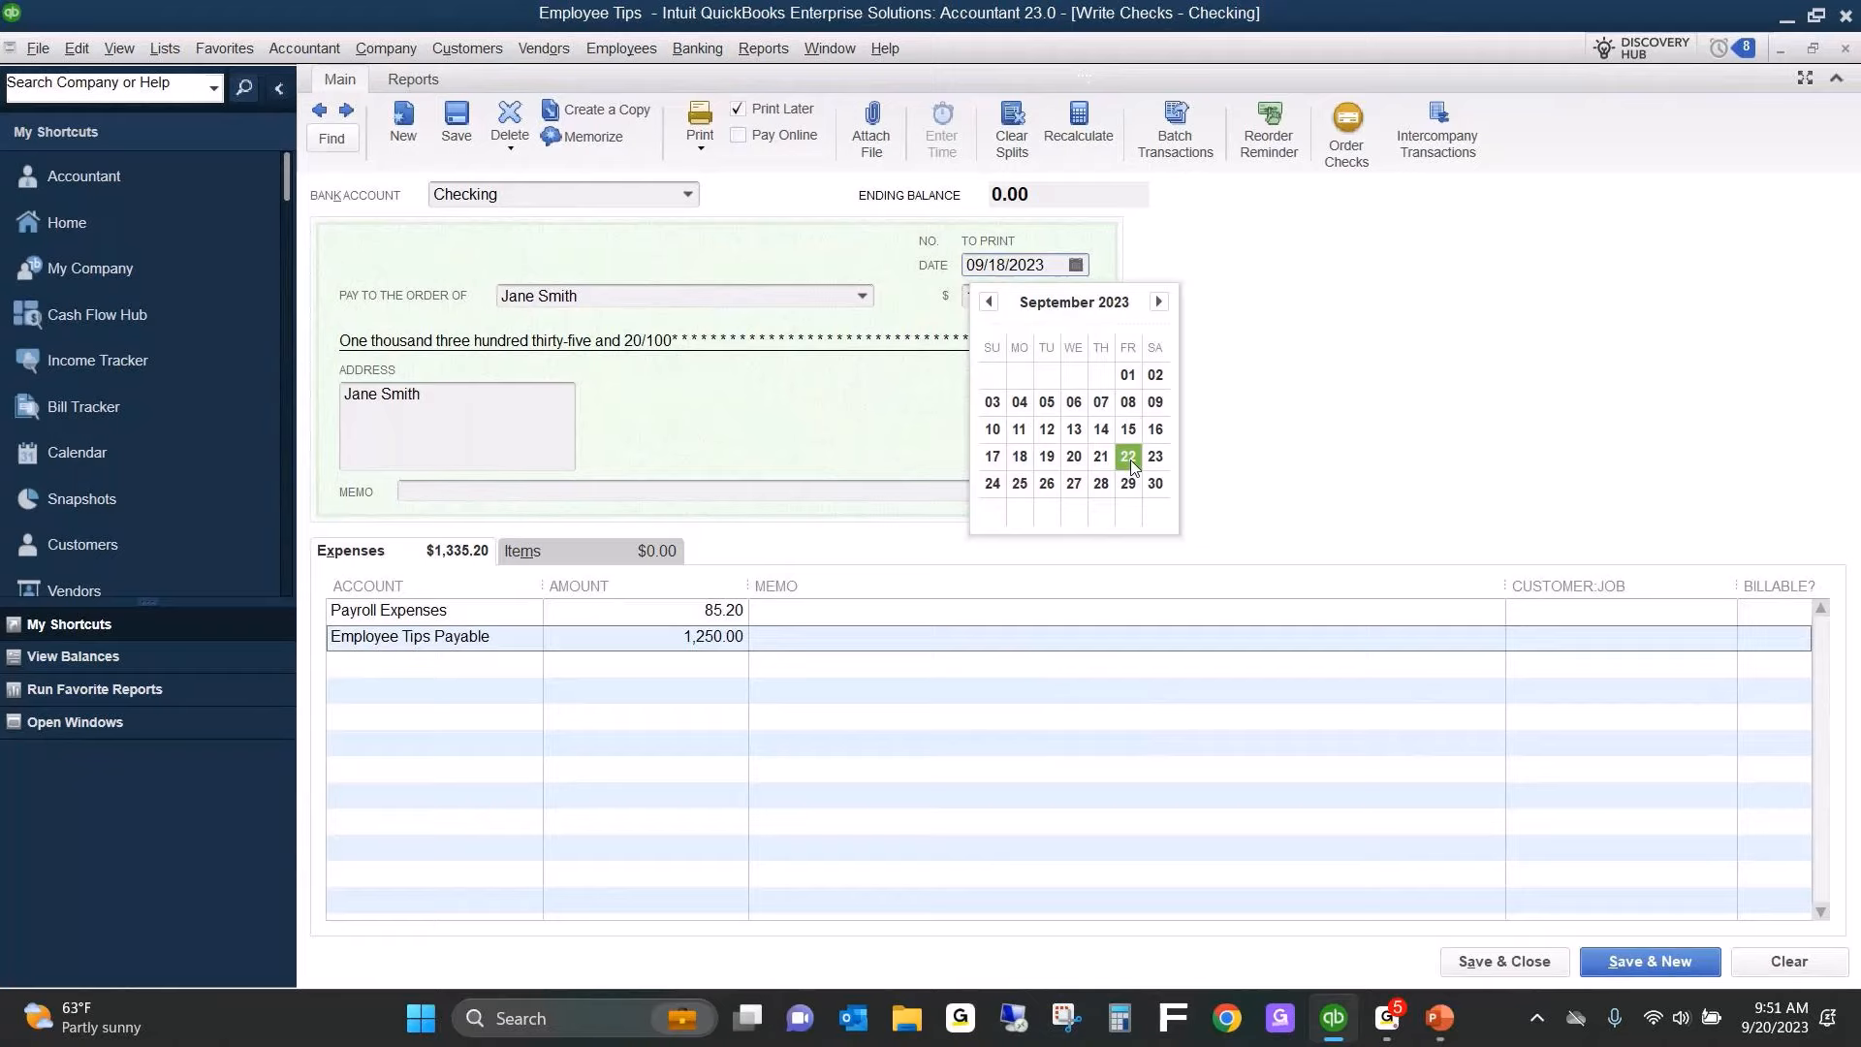
click(1128, 457)
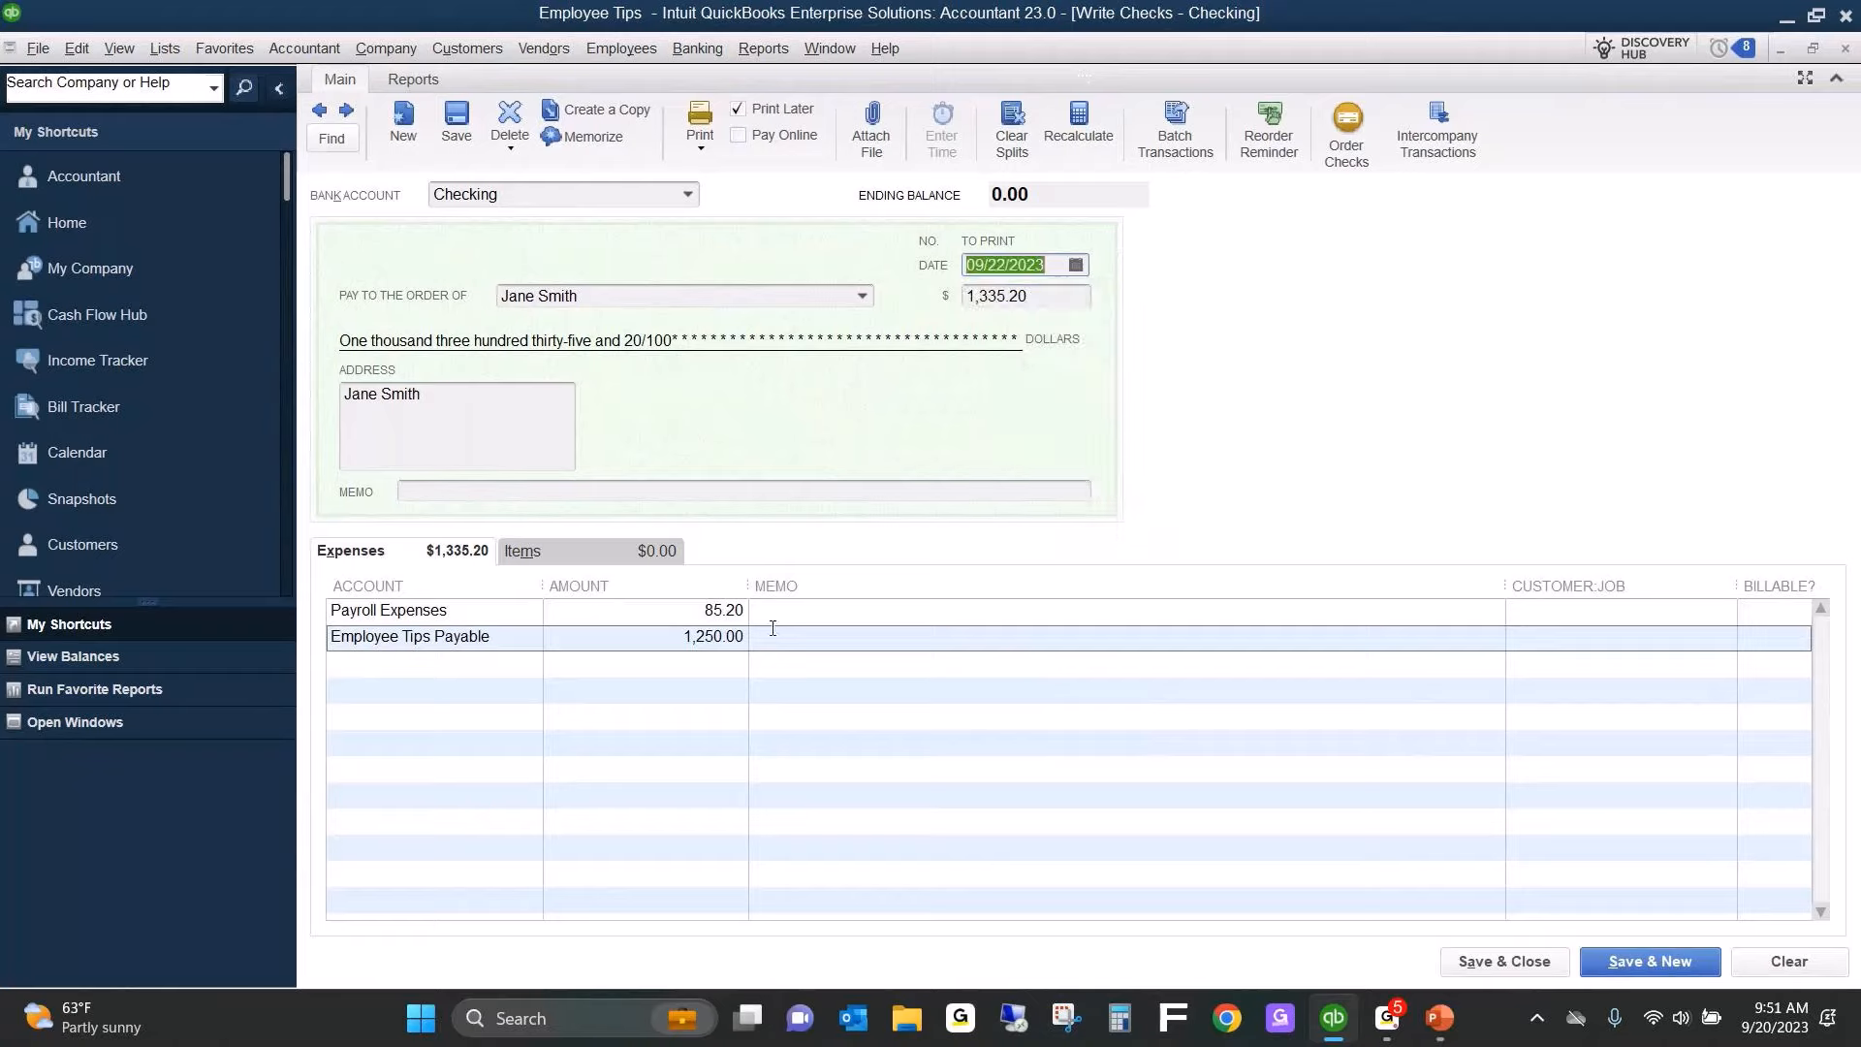
click(1518, 963)
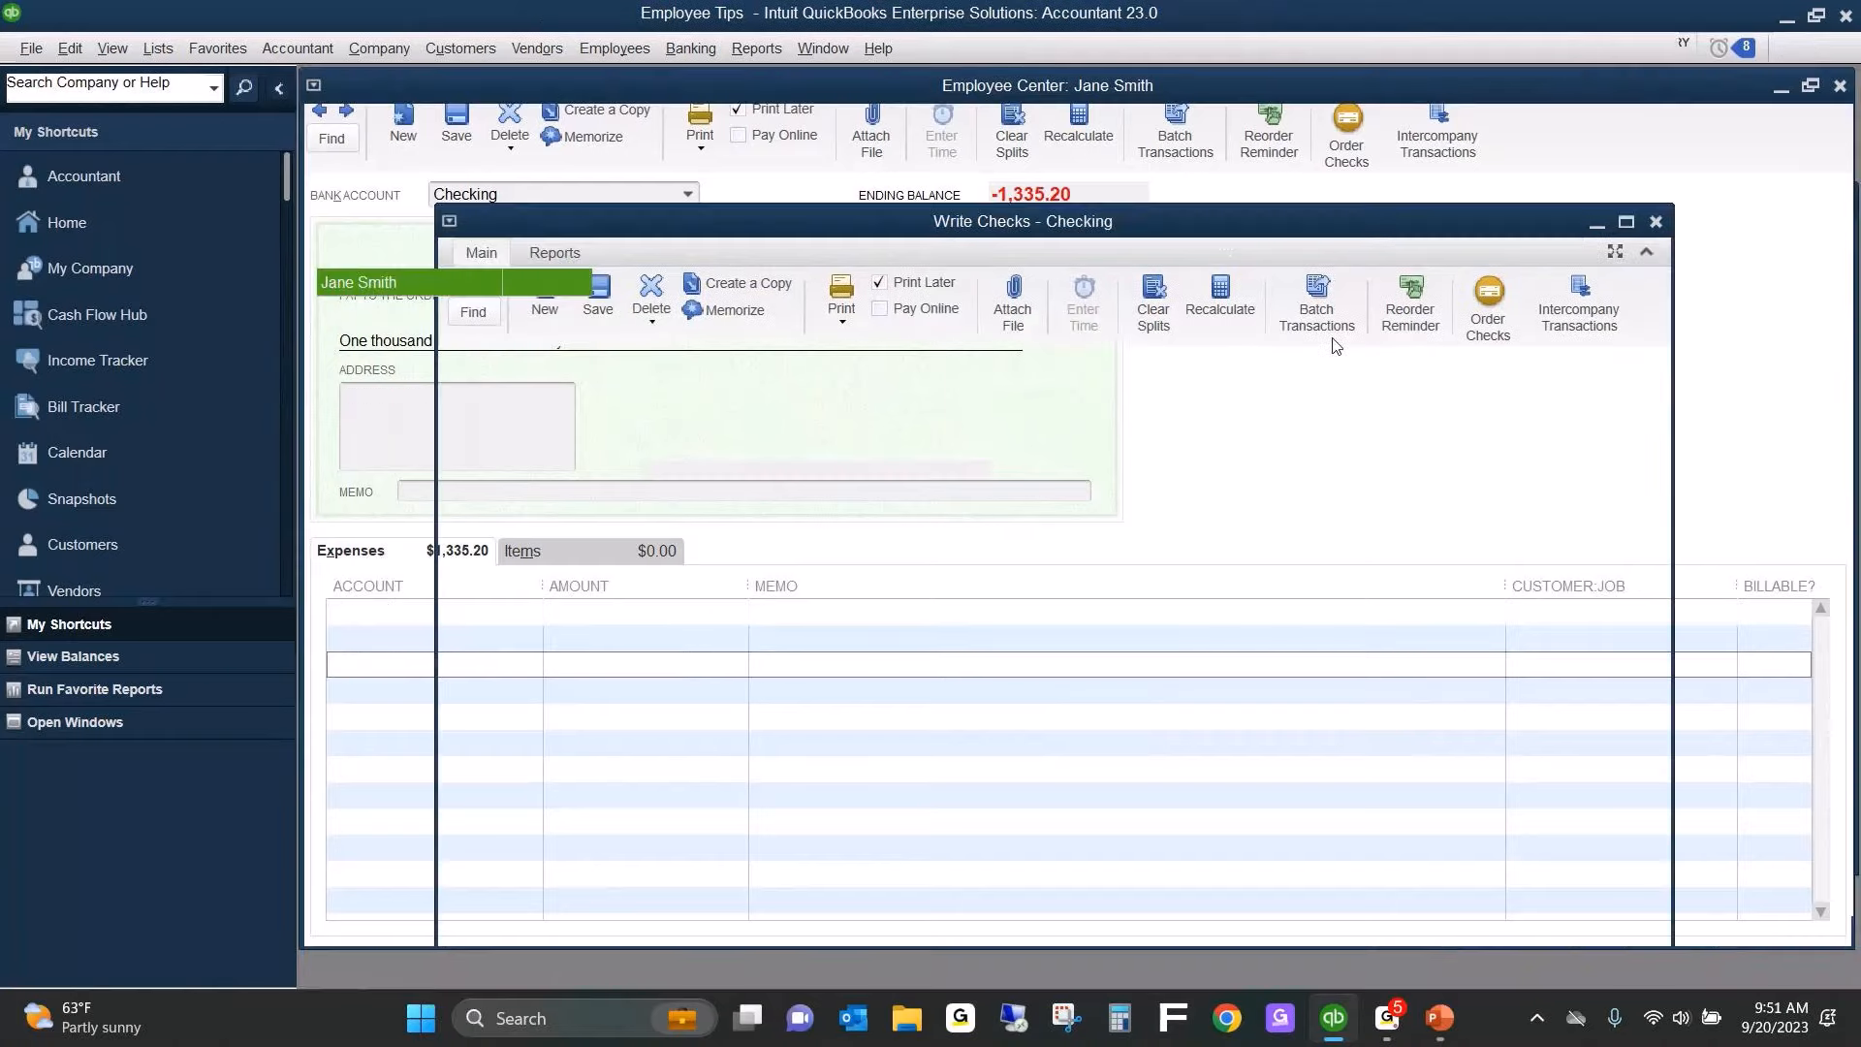
Review the Employee Tips Payable register from the Chart of Accounts to see the effect of the check, and close the register.
key(Escape)
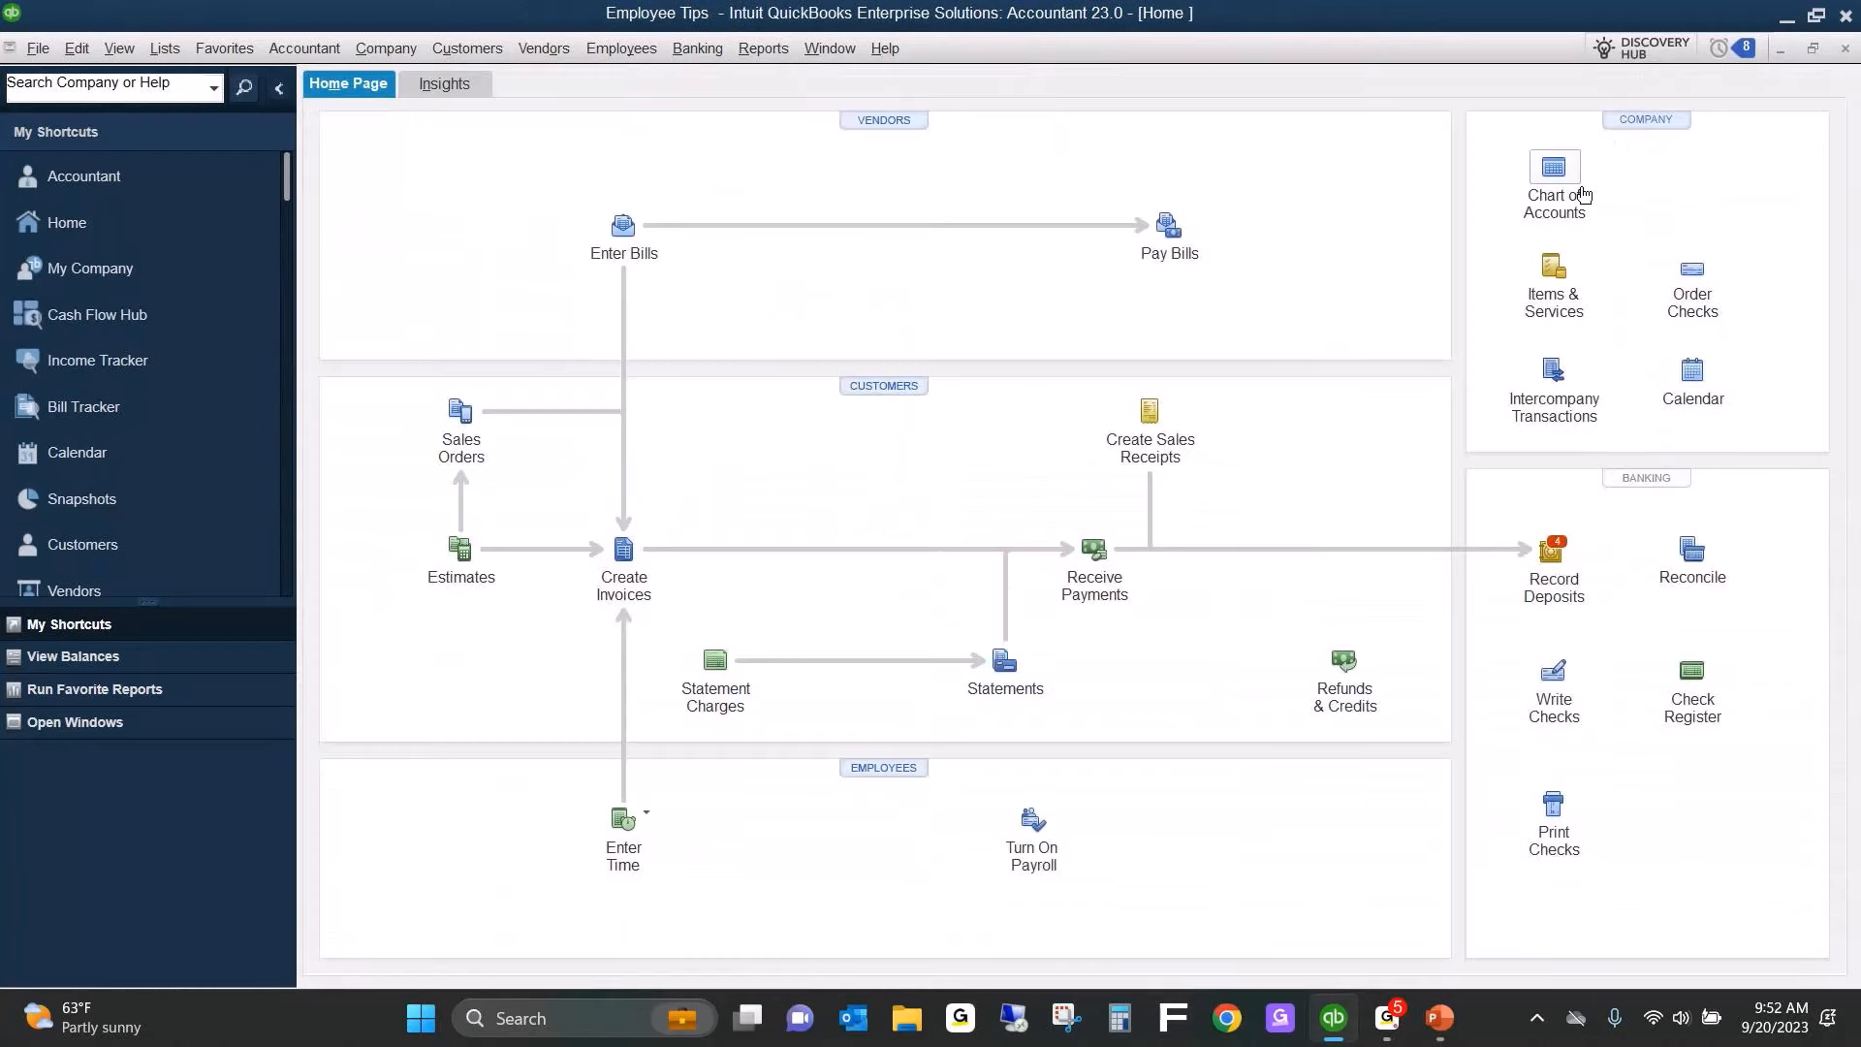
click(1553, 179)
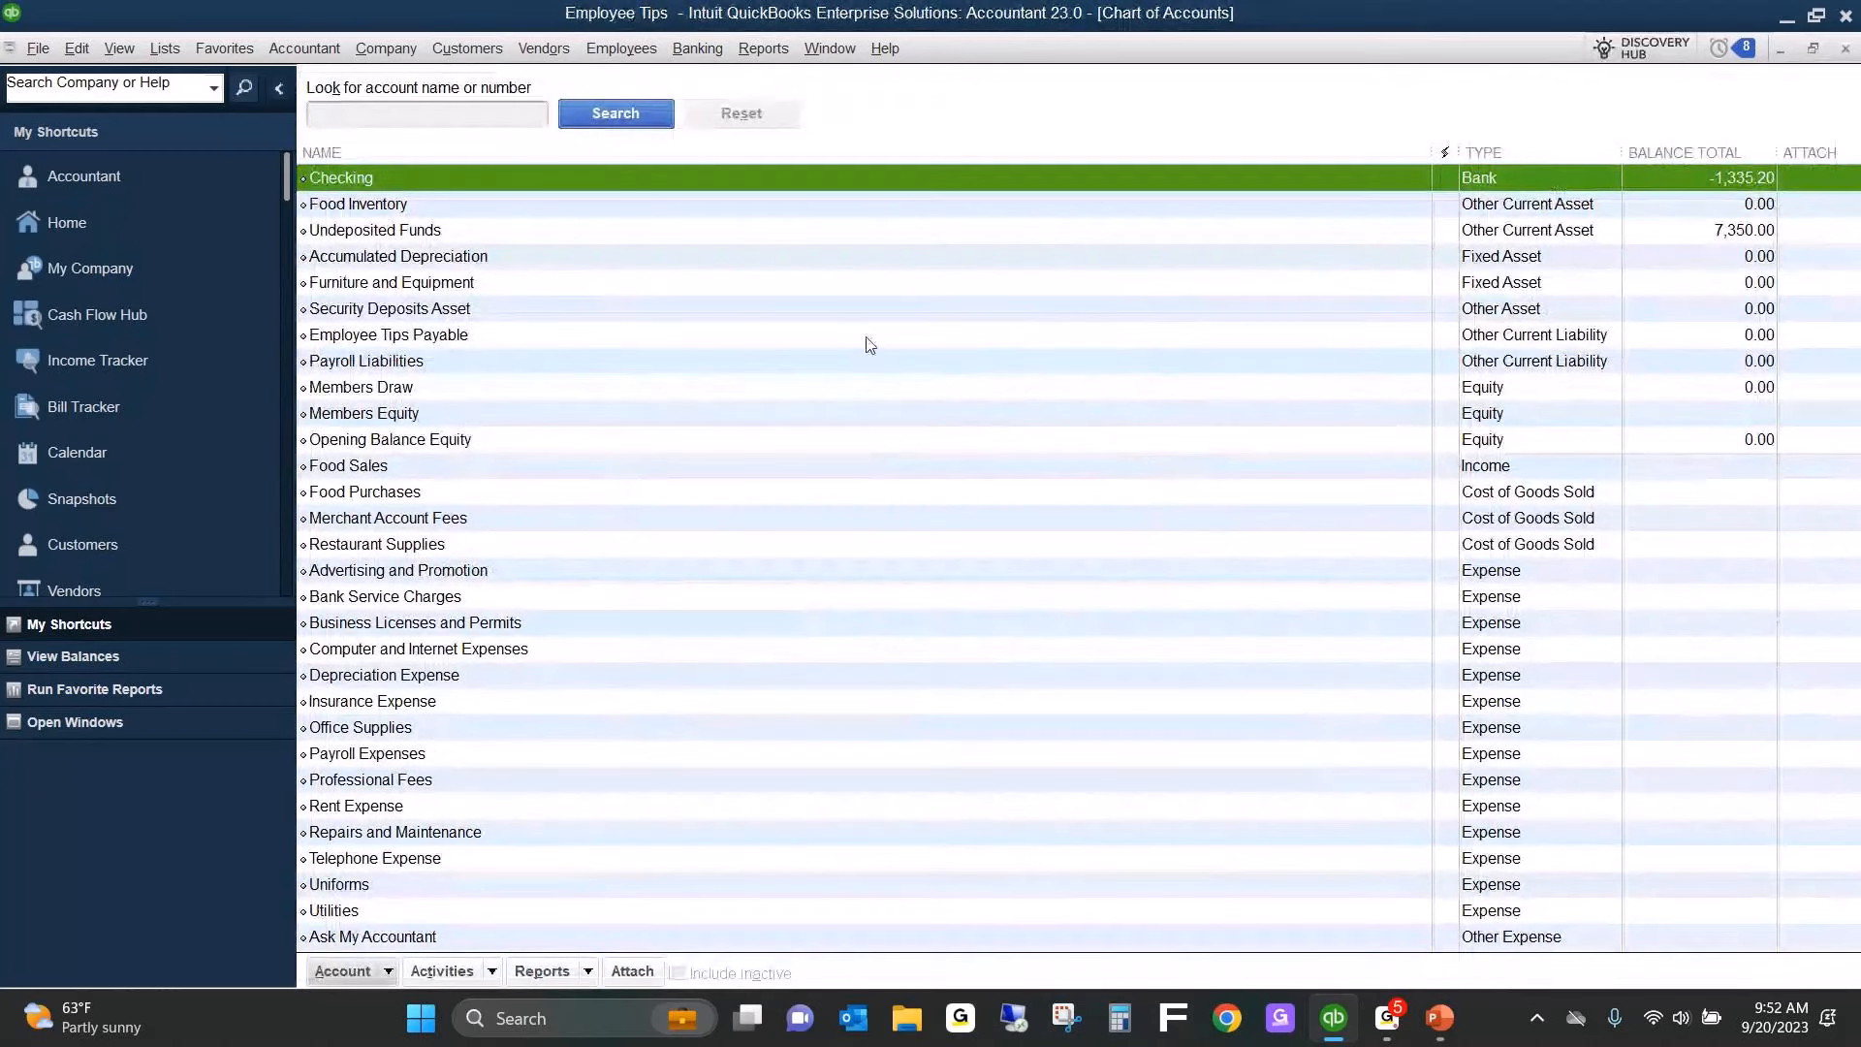
click(1053, 335)
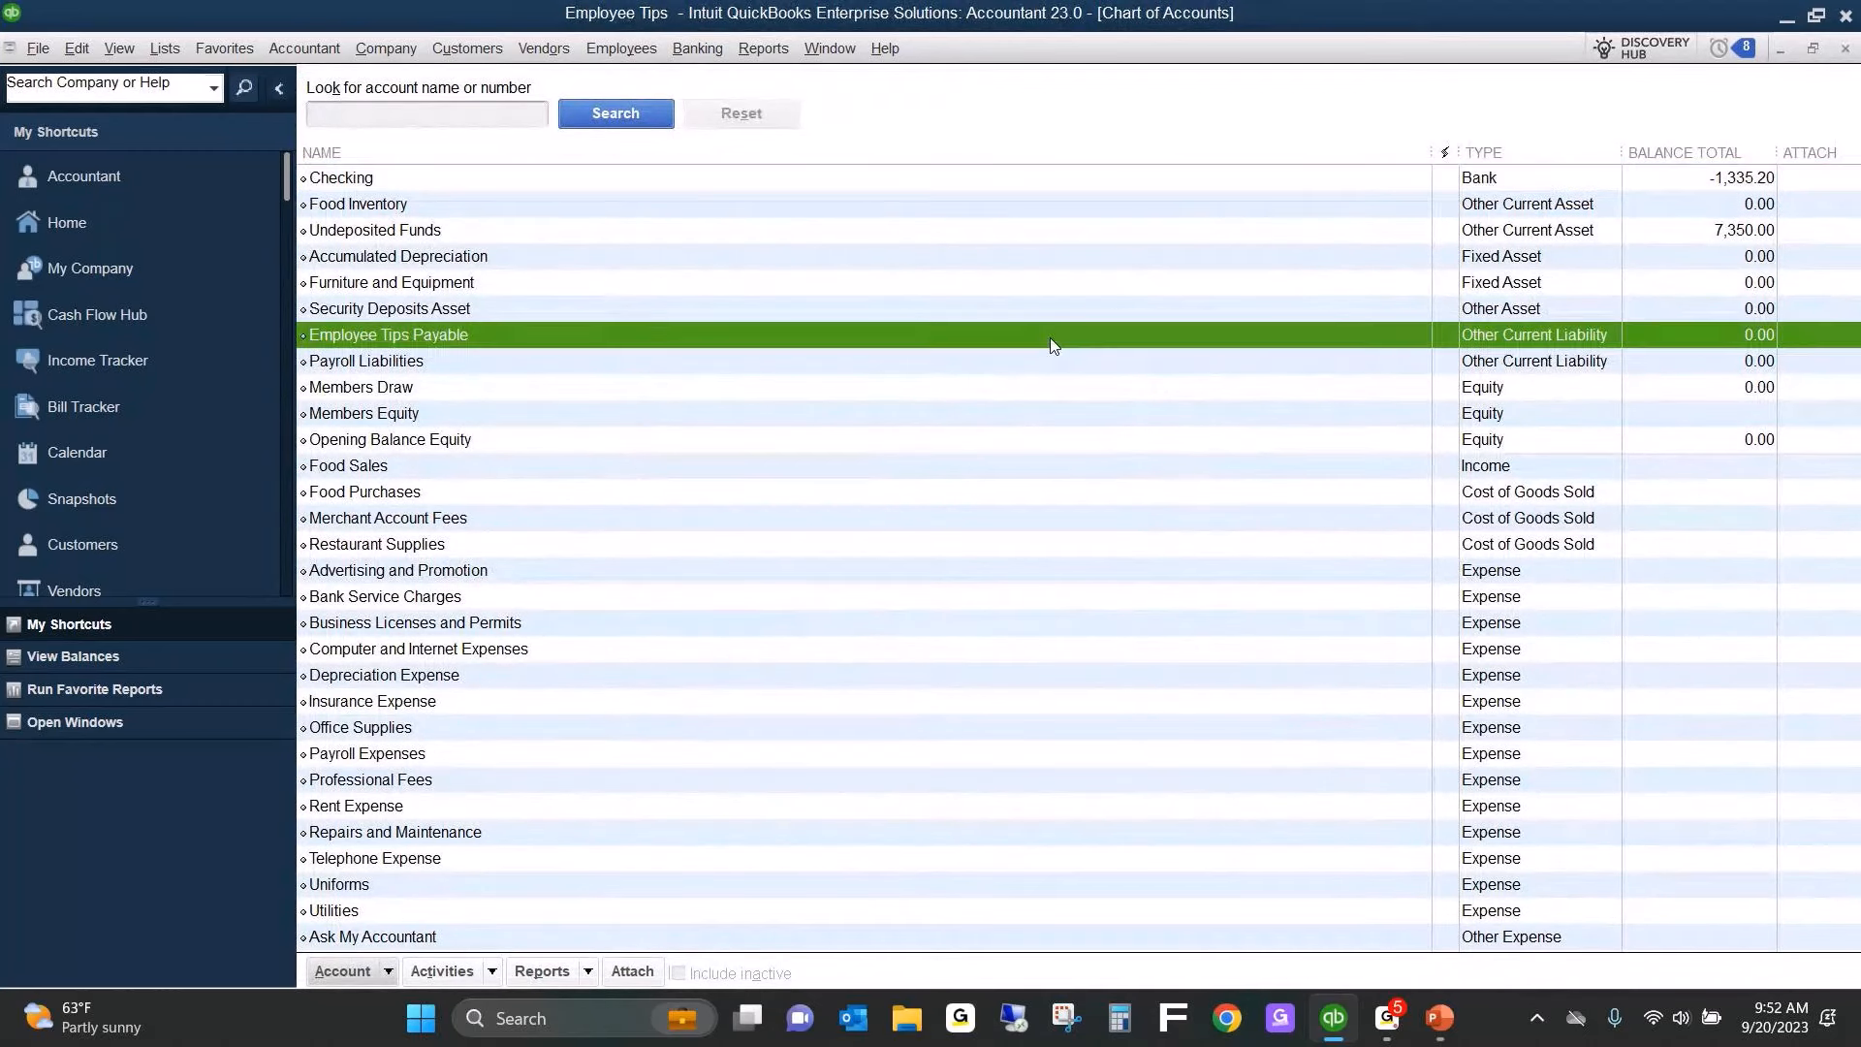
double_click(1053, 345)
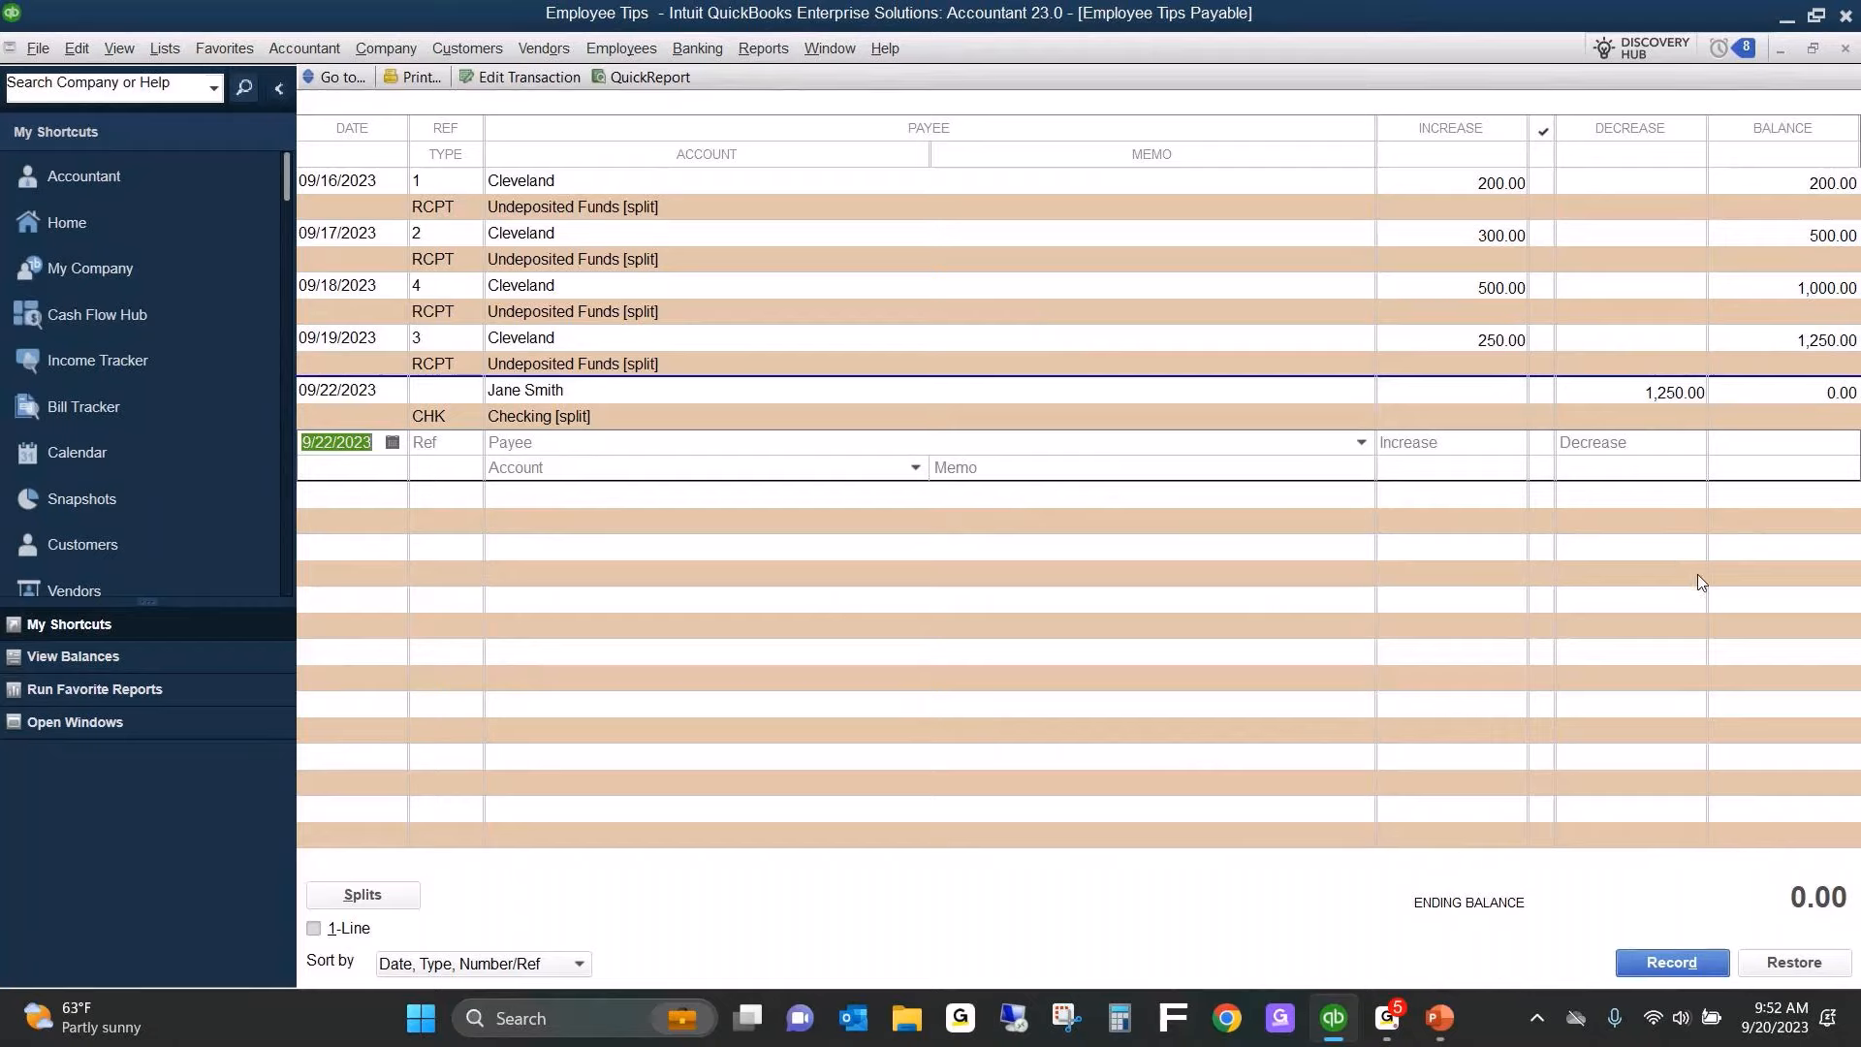
key(Escape)
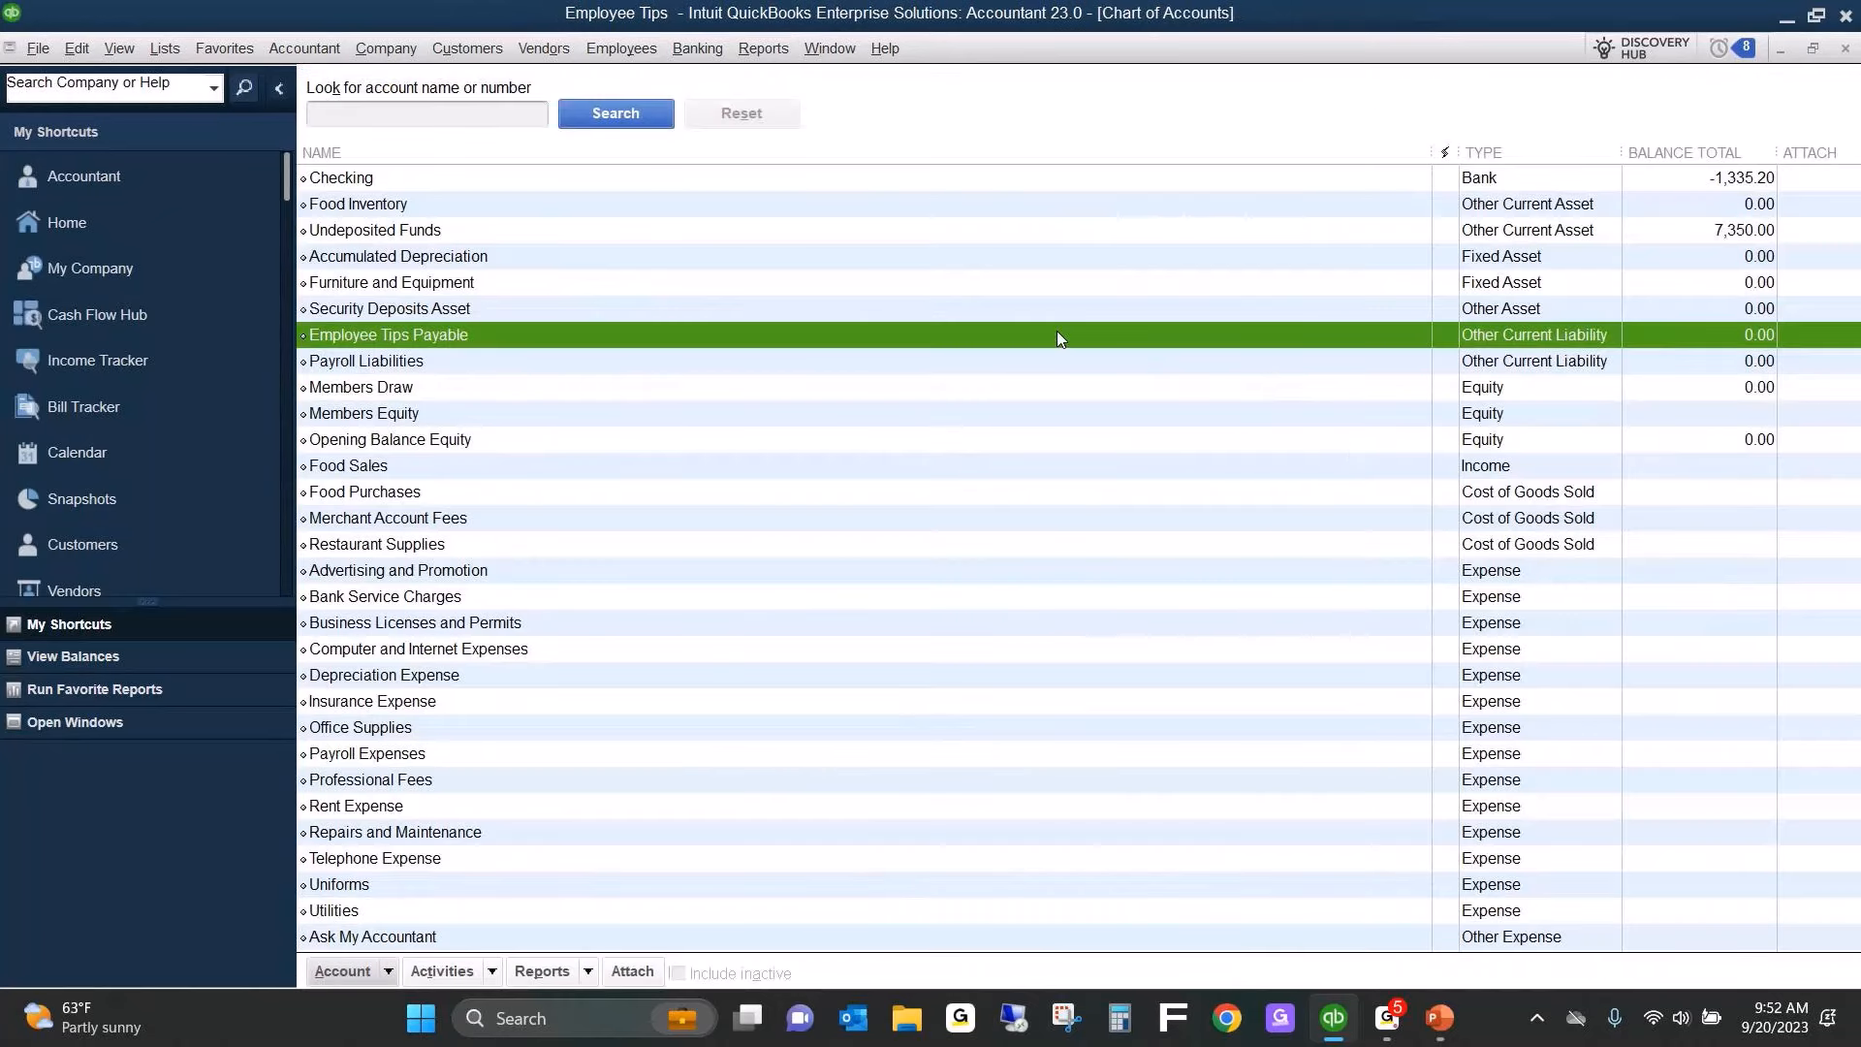
Begin reconciling the Employee Tips Payable account with statement date 09/22/2023 and an ending balance of 0.00.
right_click(1058, 336)
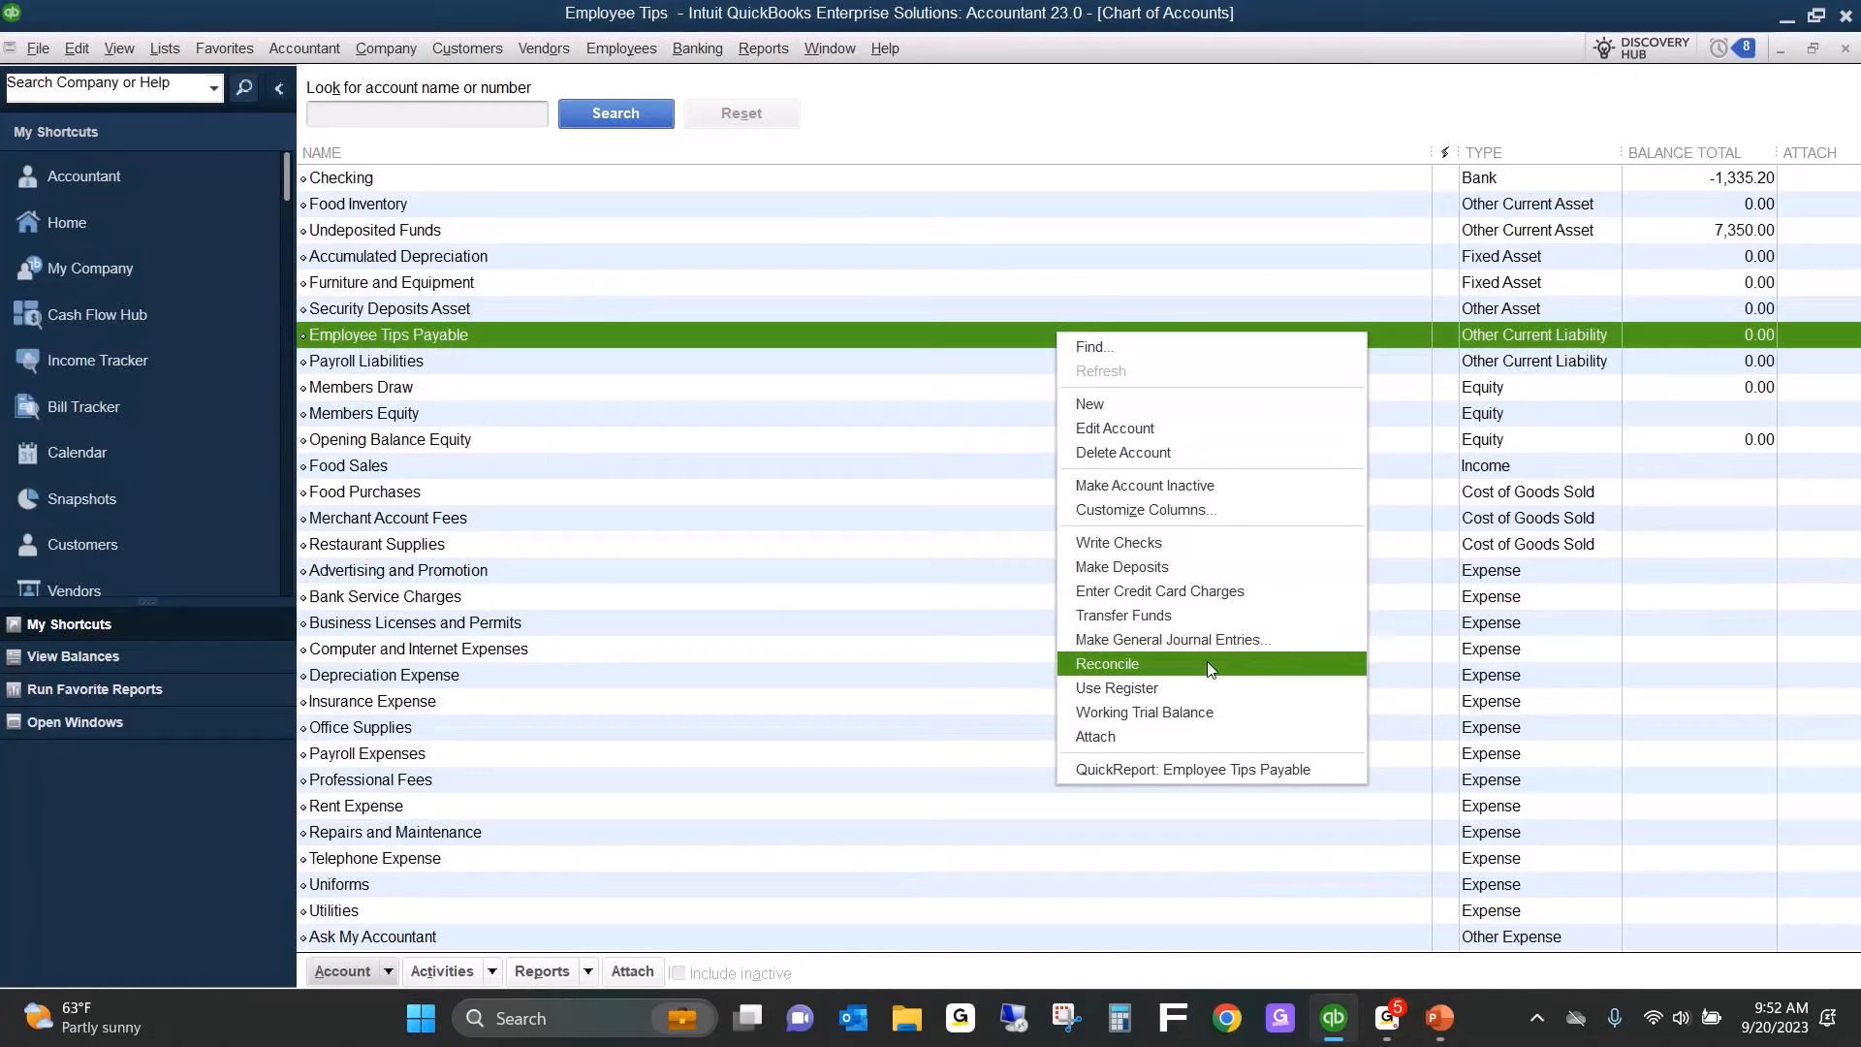
click(1208, 666)
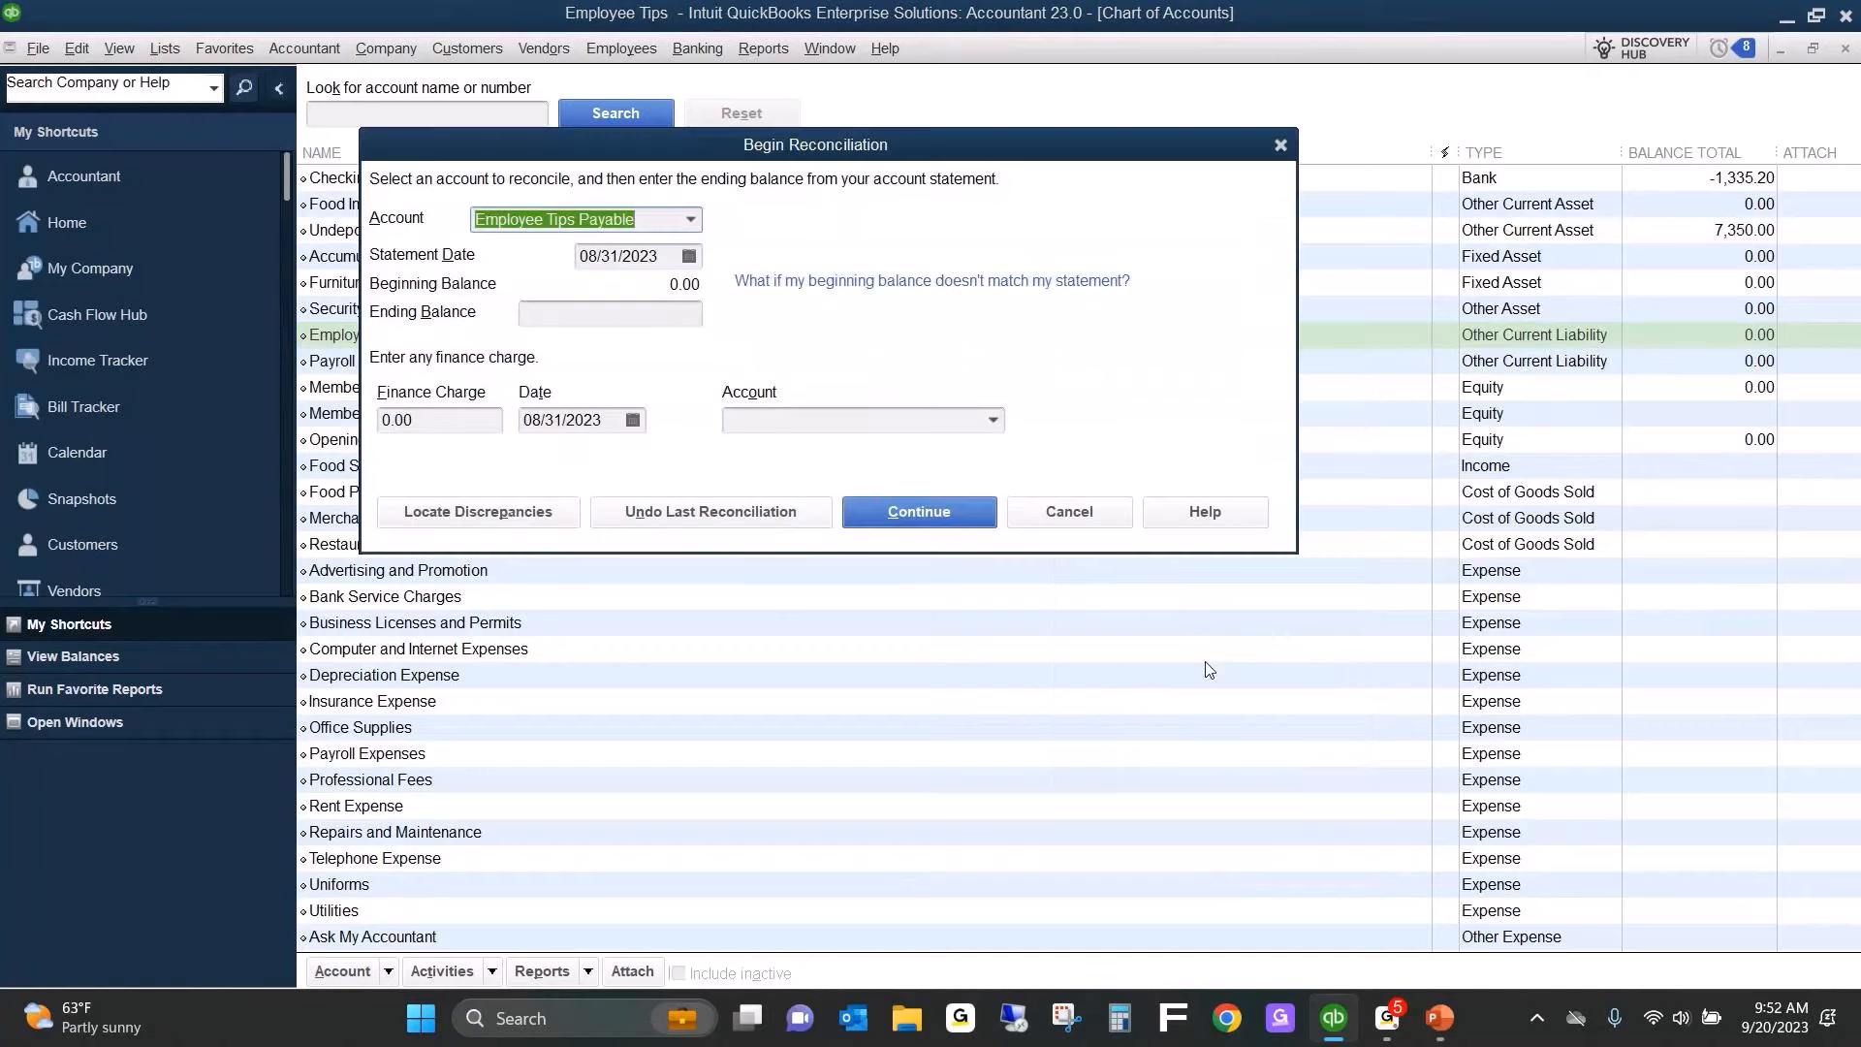
key(Tab)
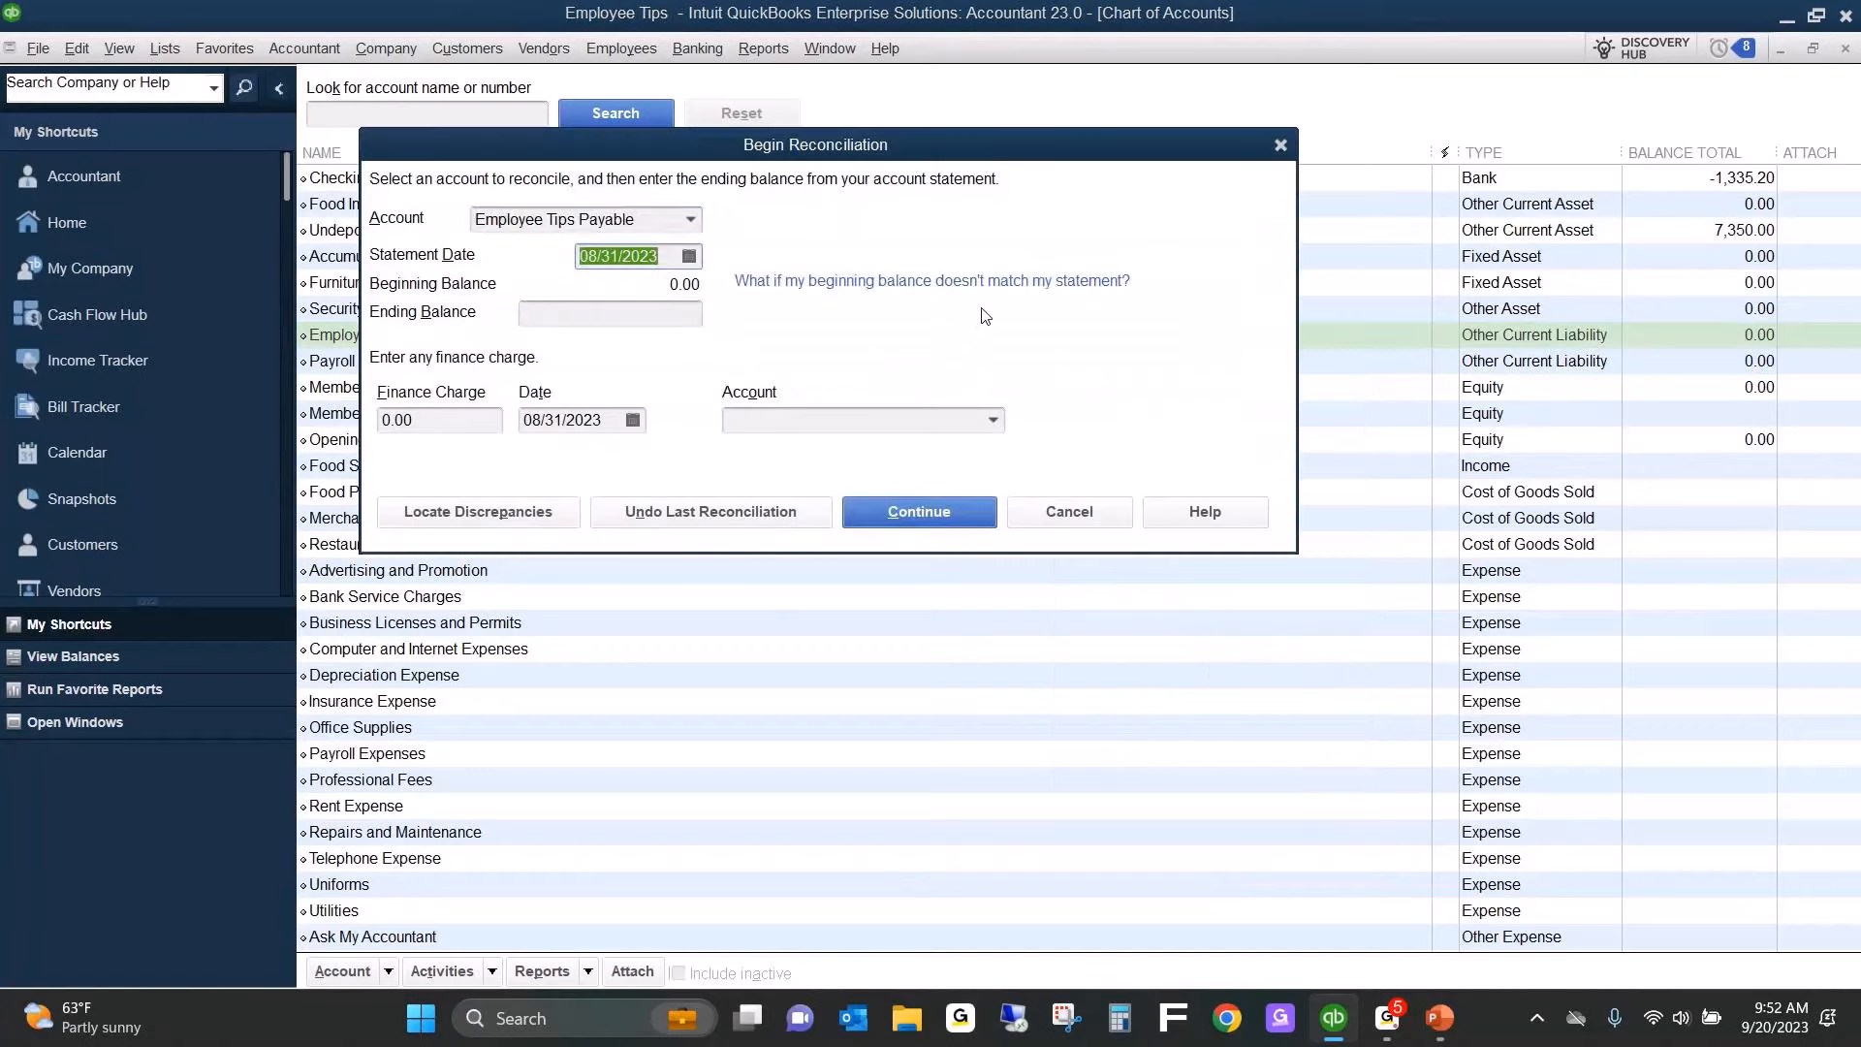
click(689, 255)
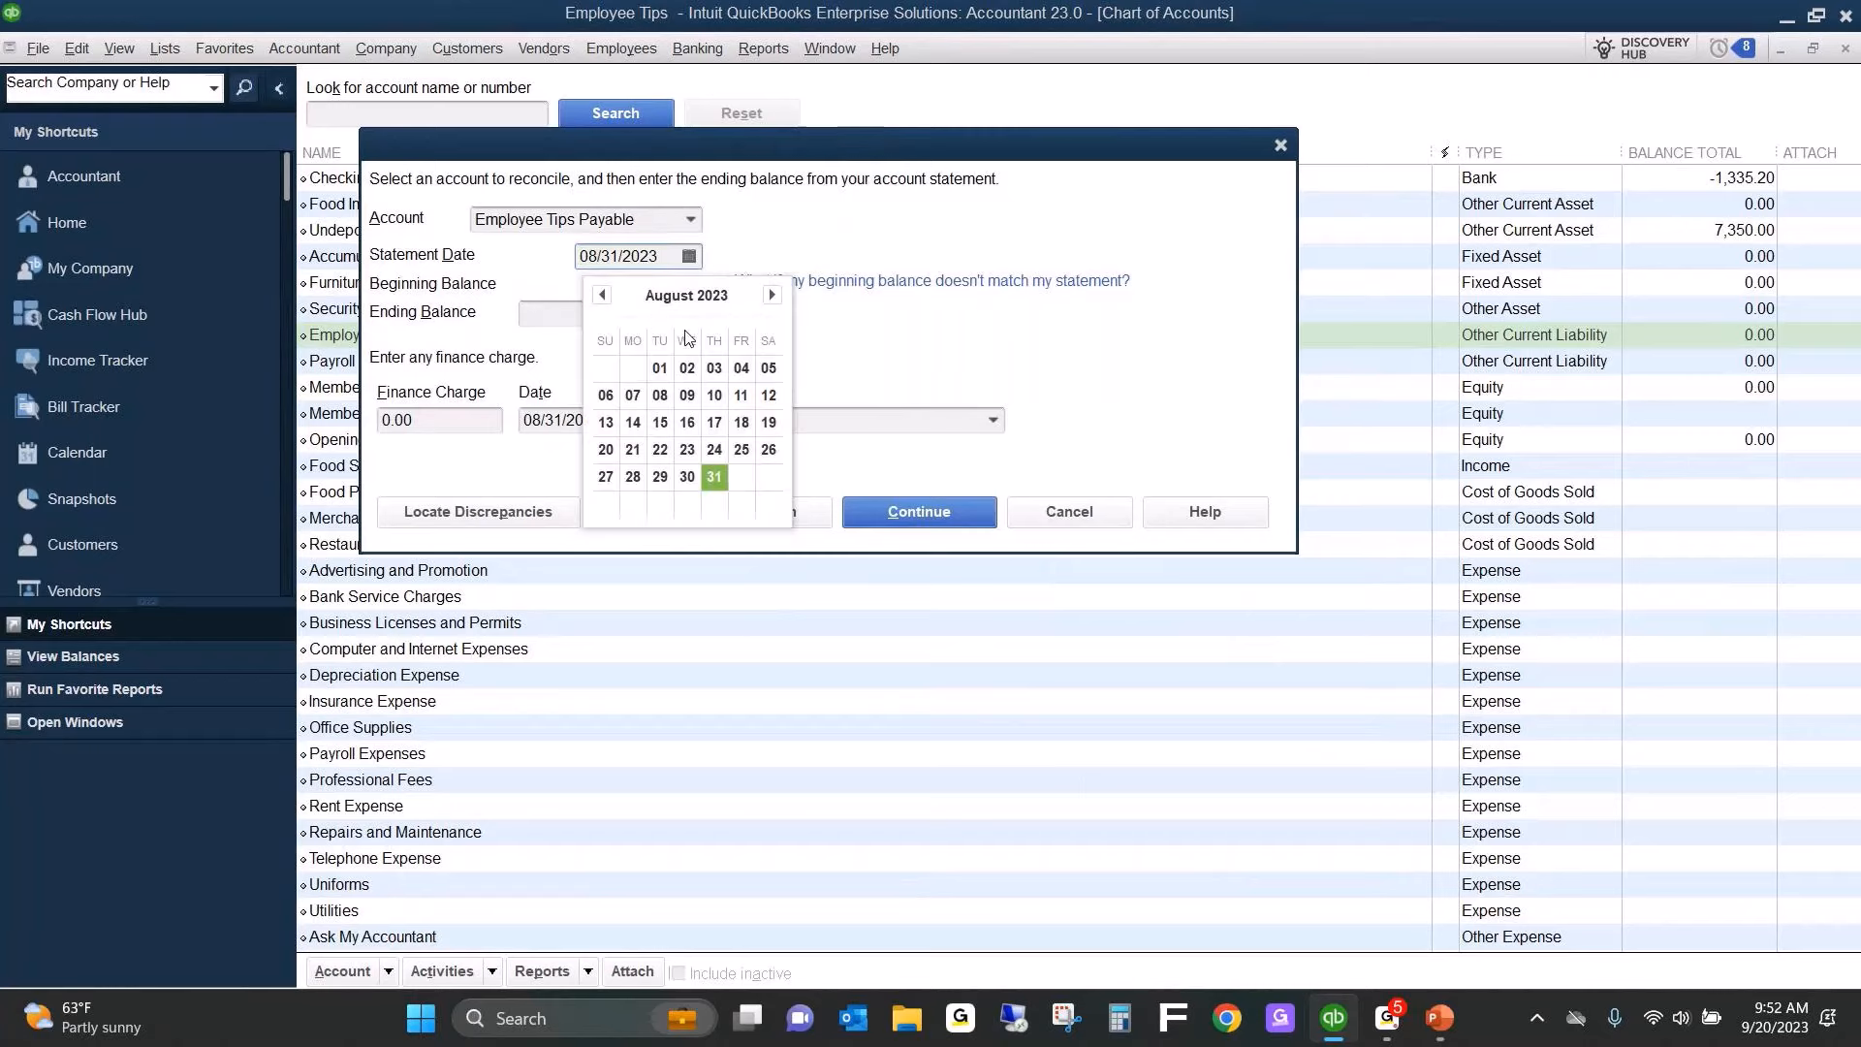
click(772, 296)
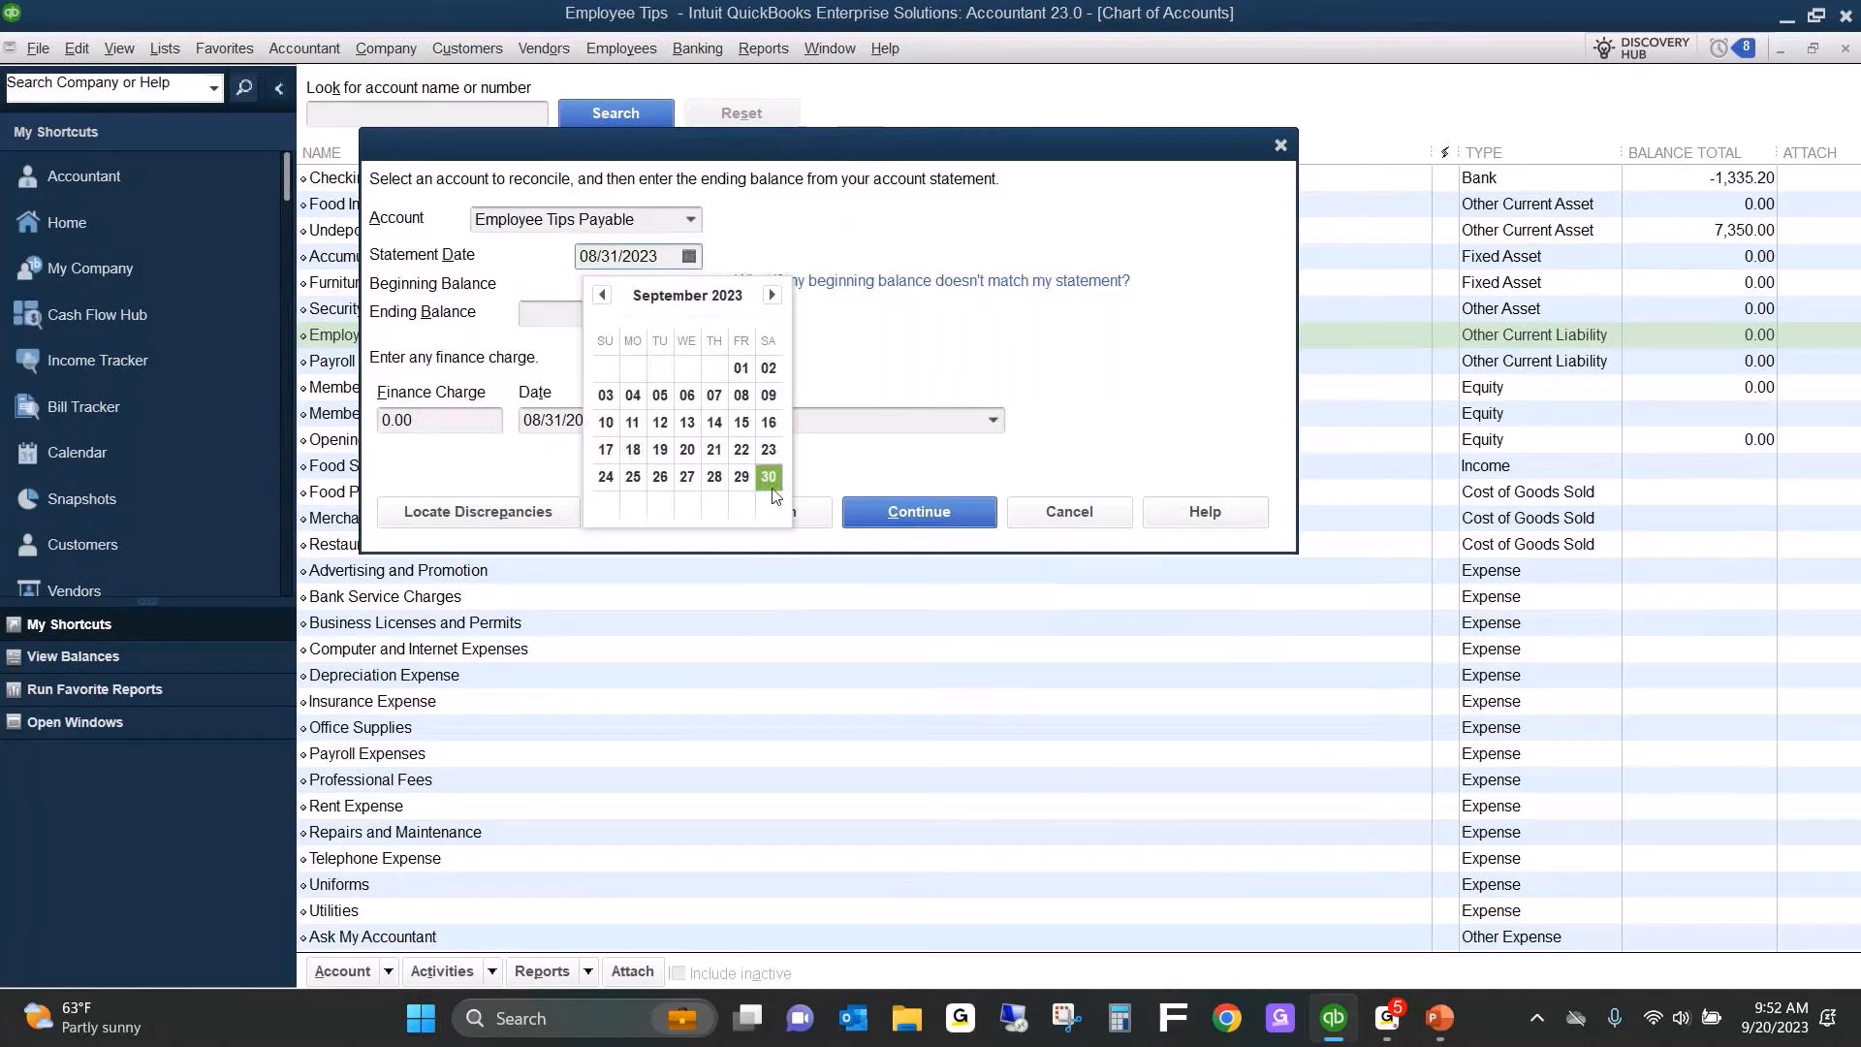
click(740, 451)
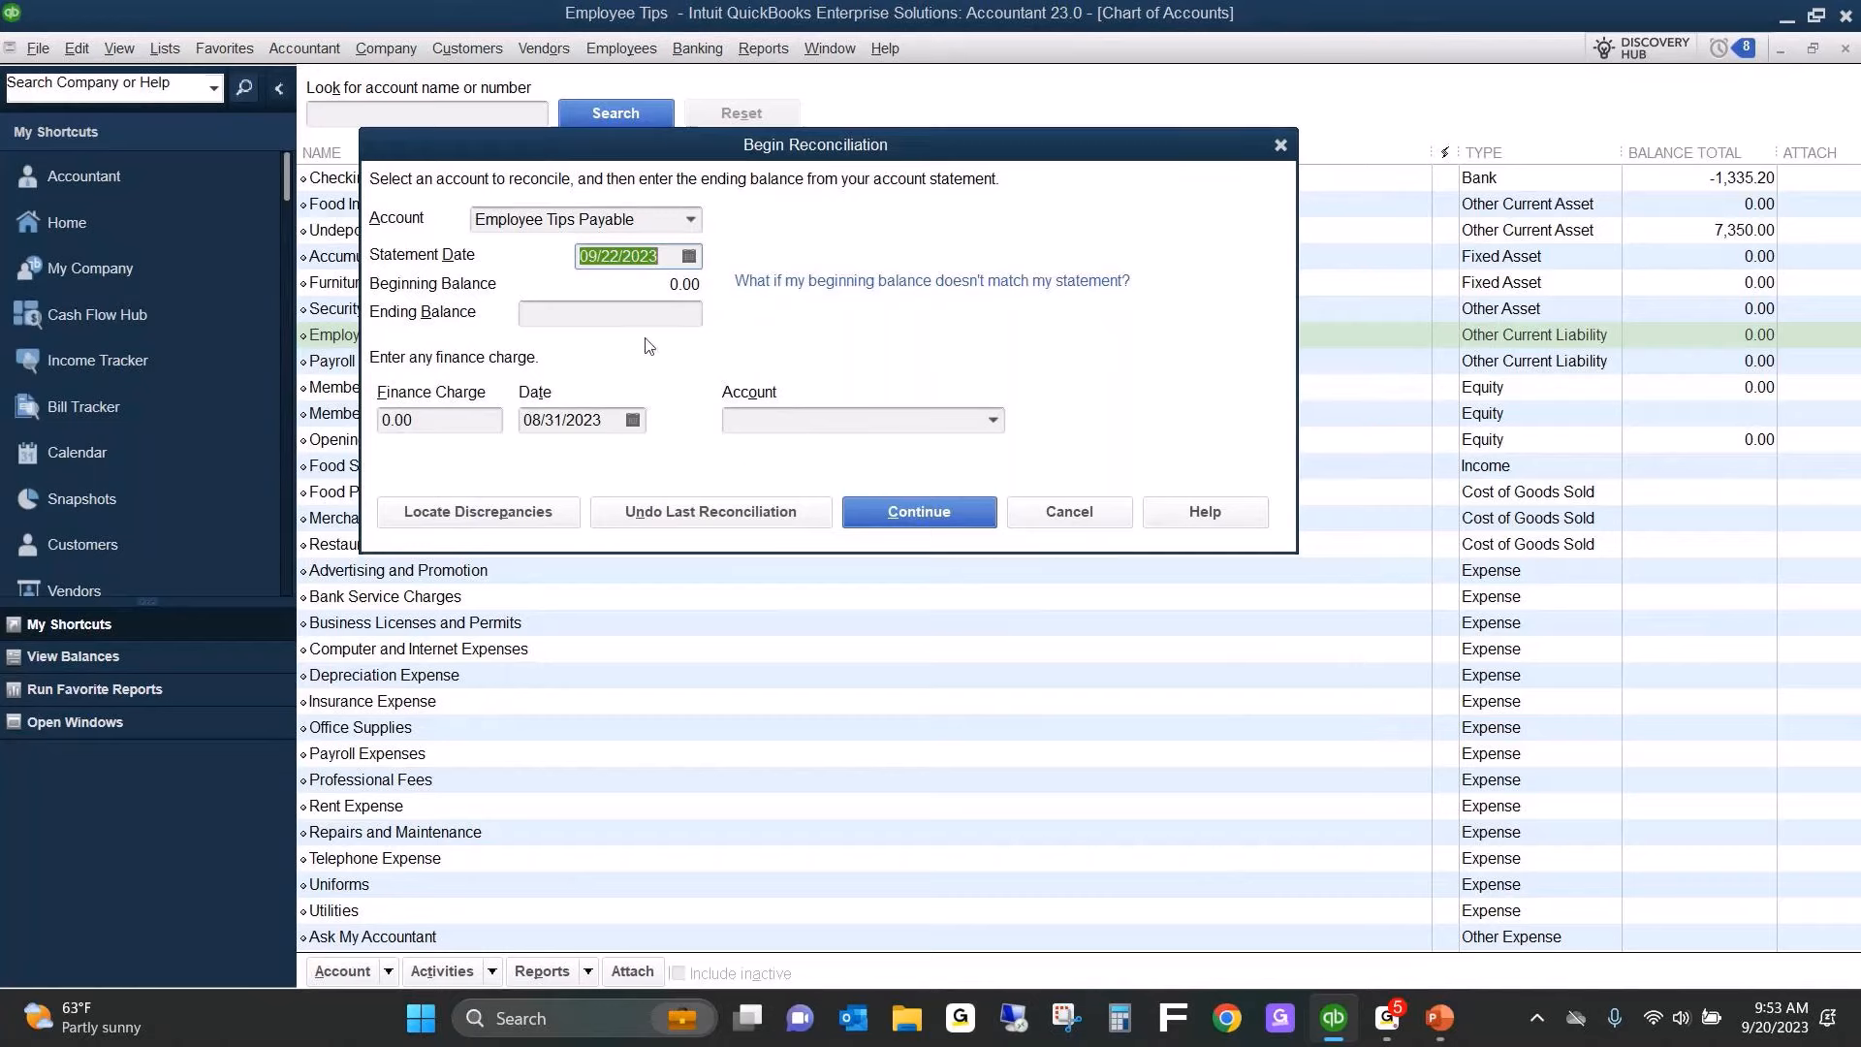
click(638, 311)
text(0)
key(Tab)
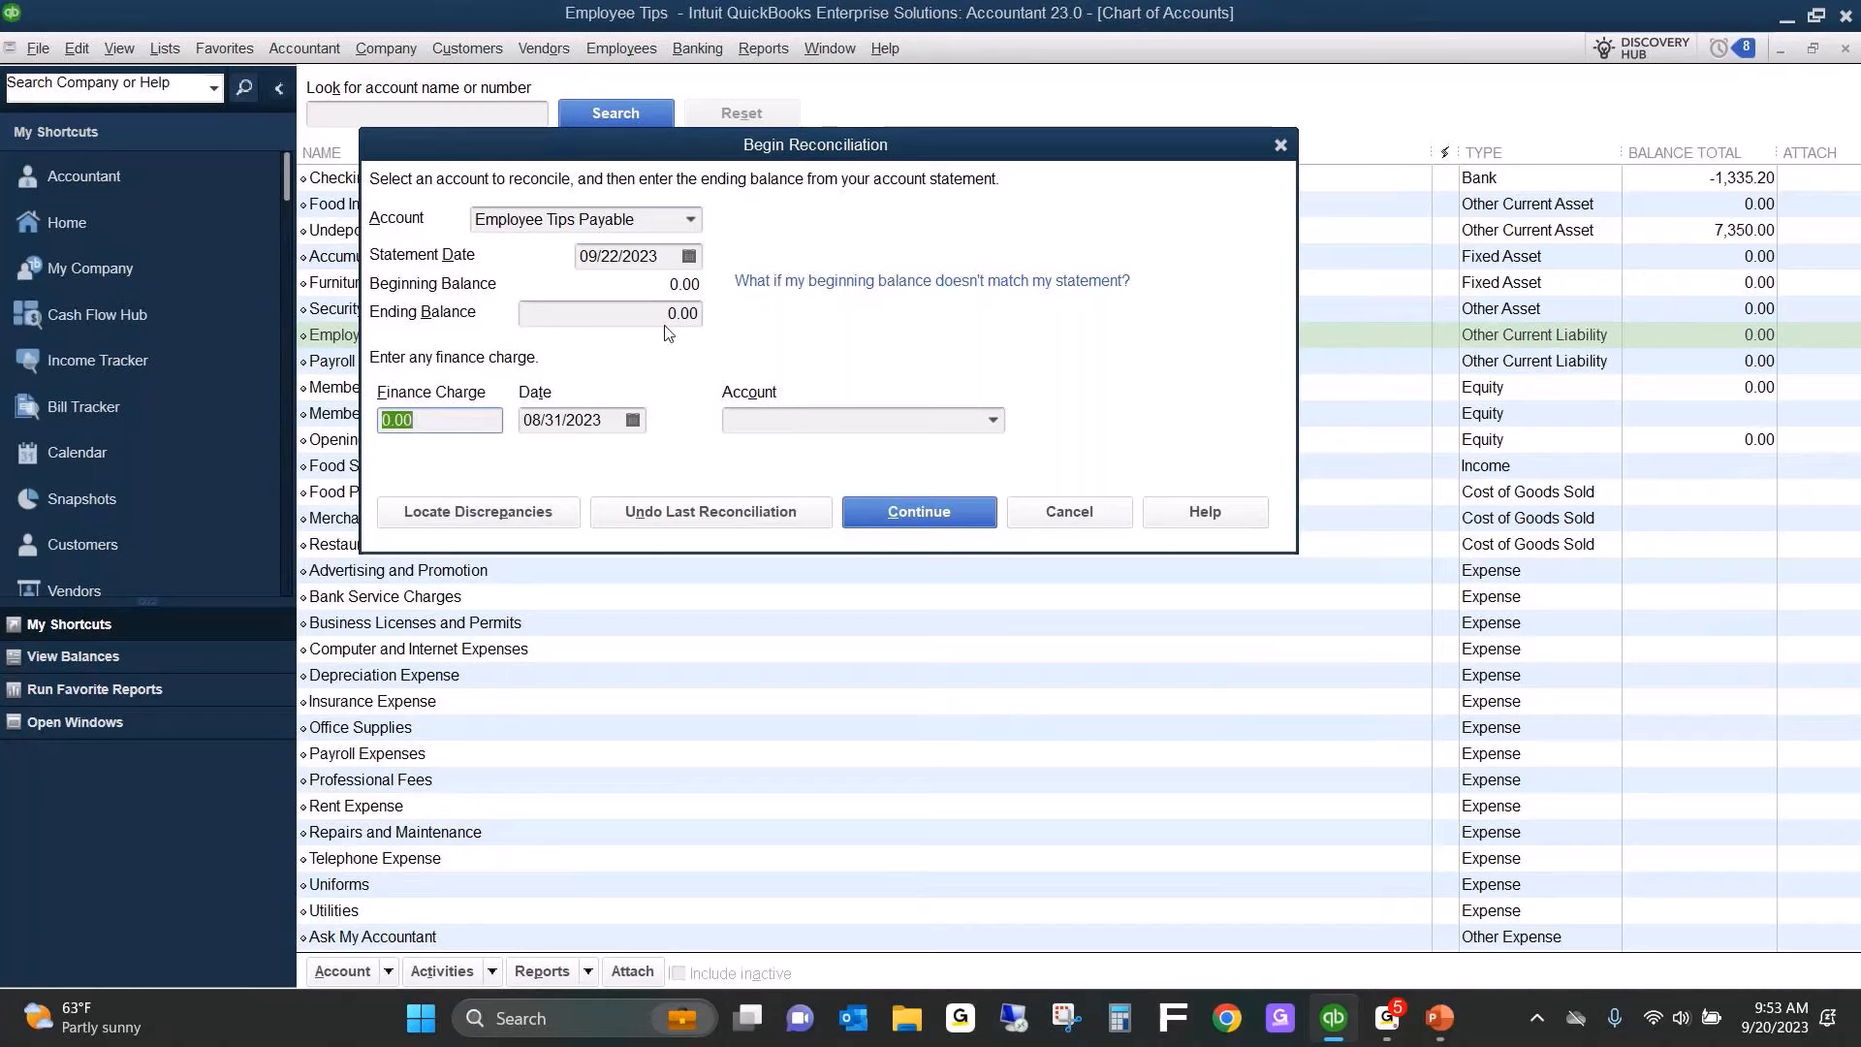
click(928, 510)
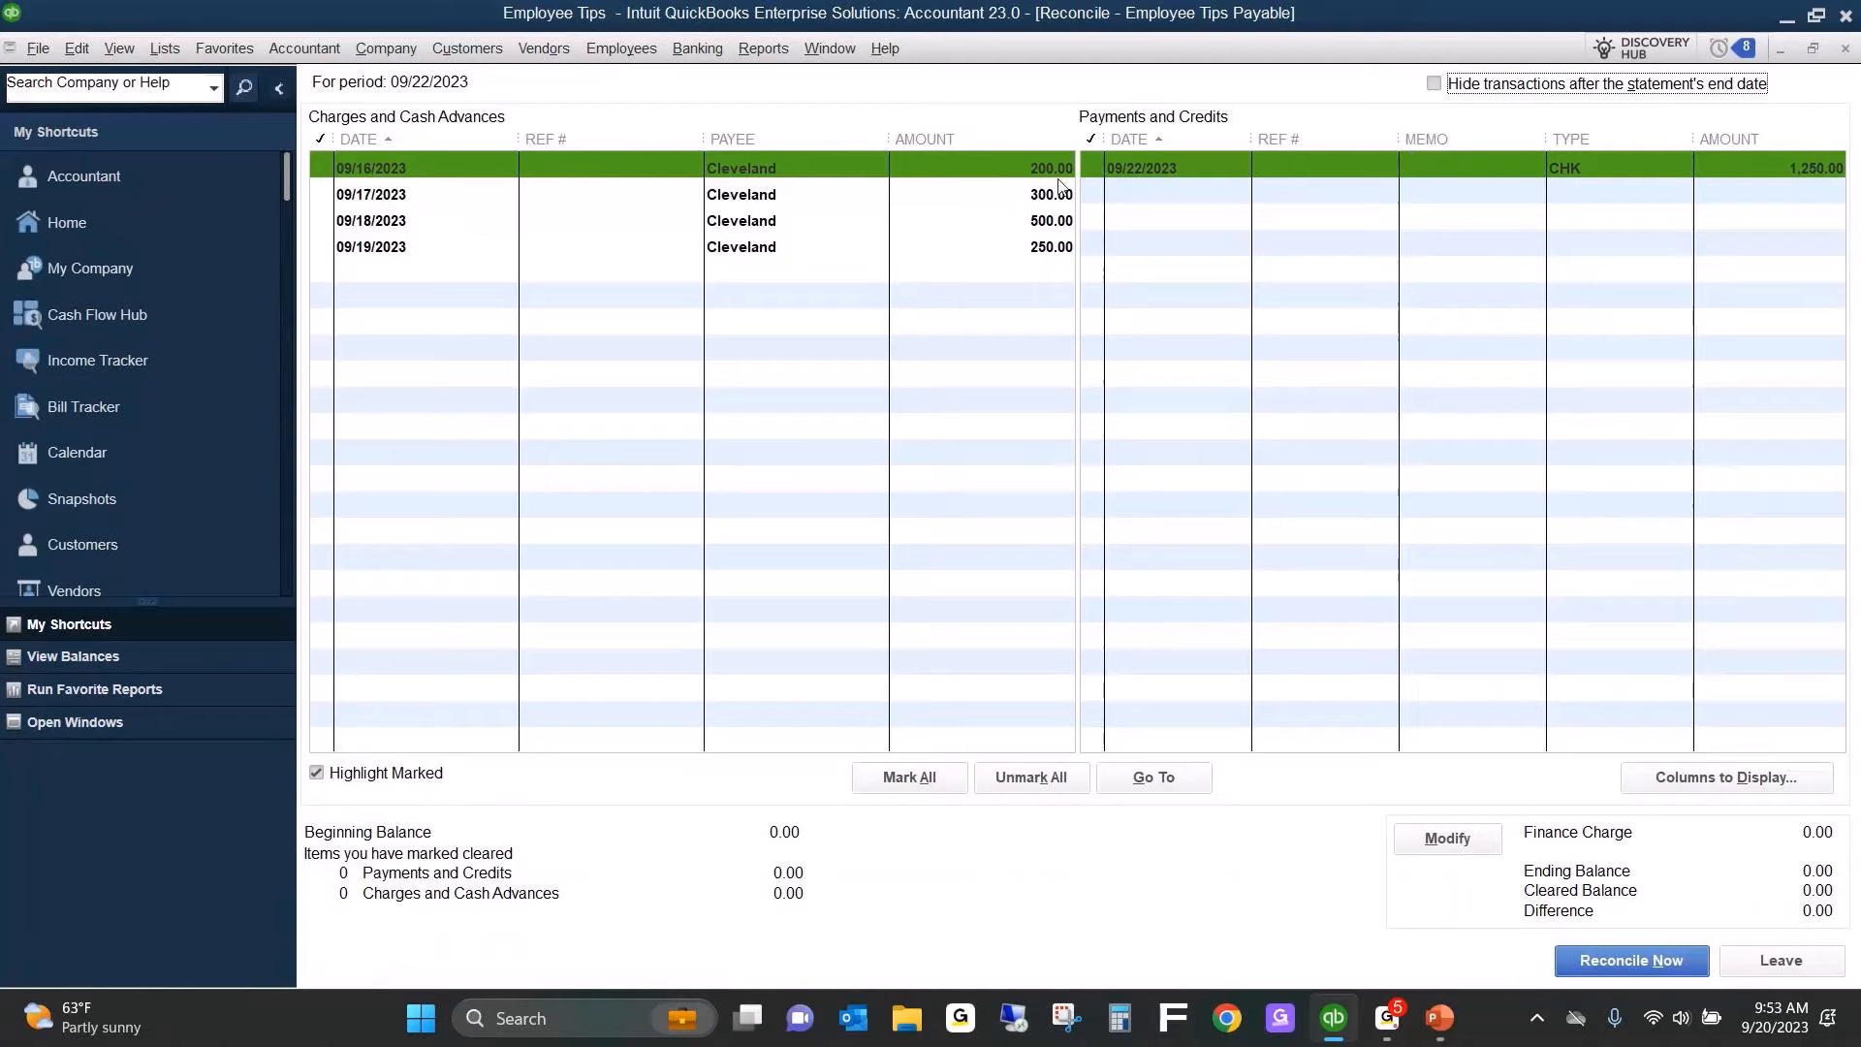
Mark the four tip charges and the 1,250.00 check as cleared, then finish the reconciliation without displaying a report.
click(614, 169)
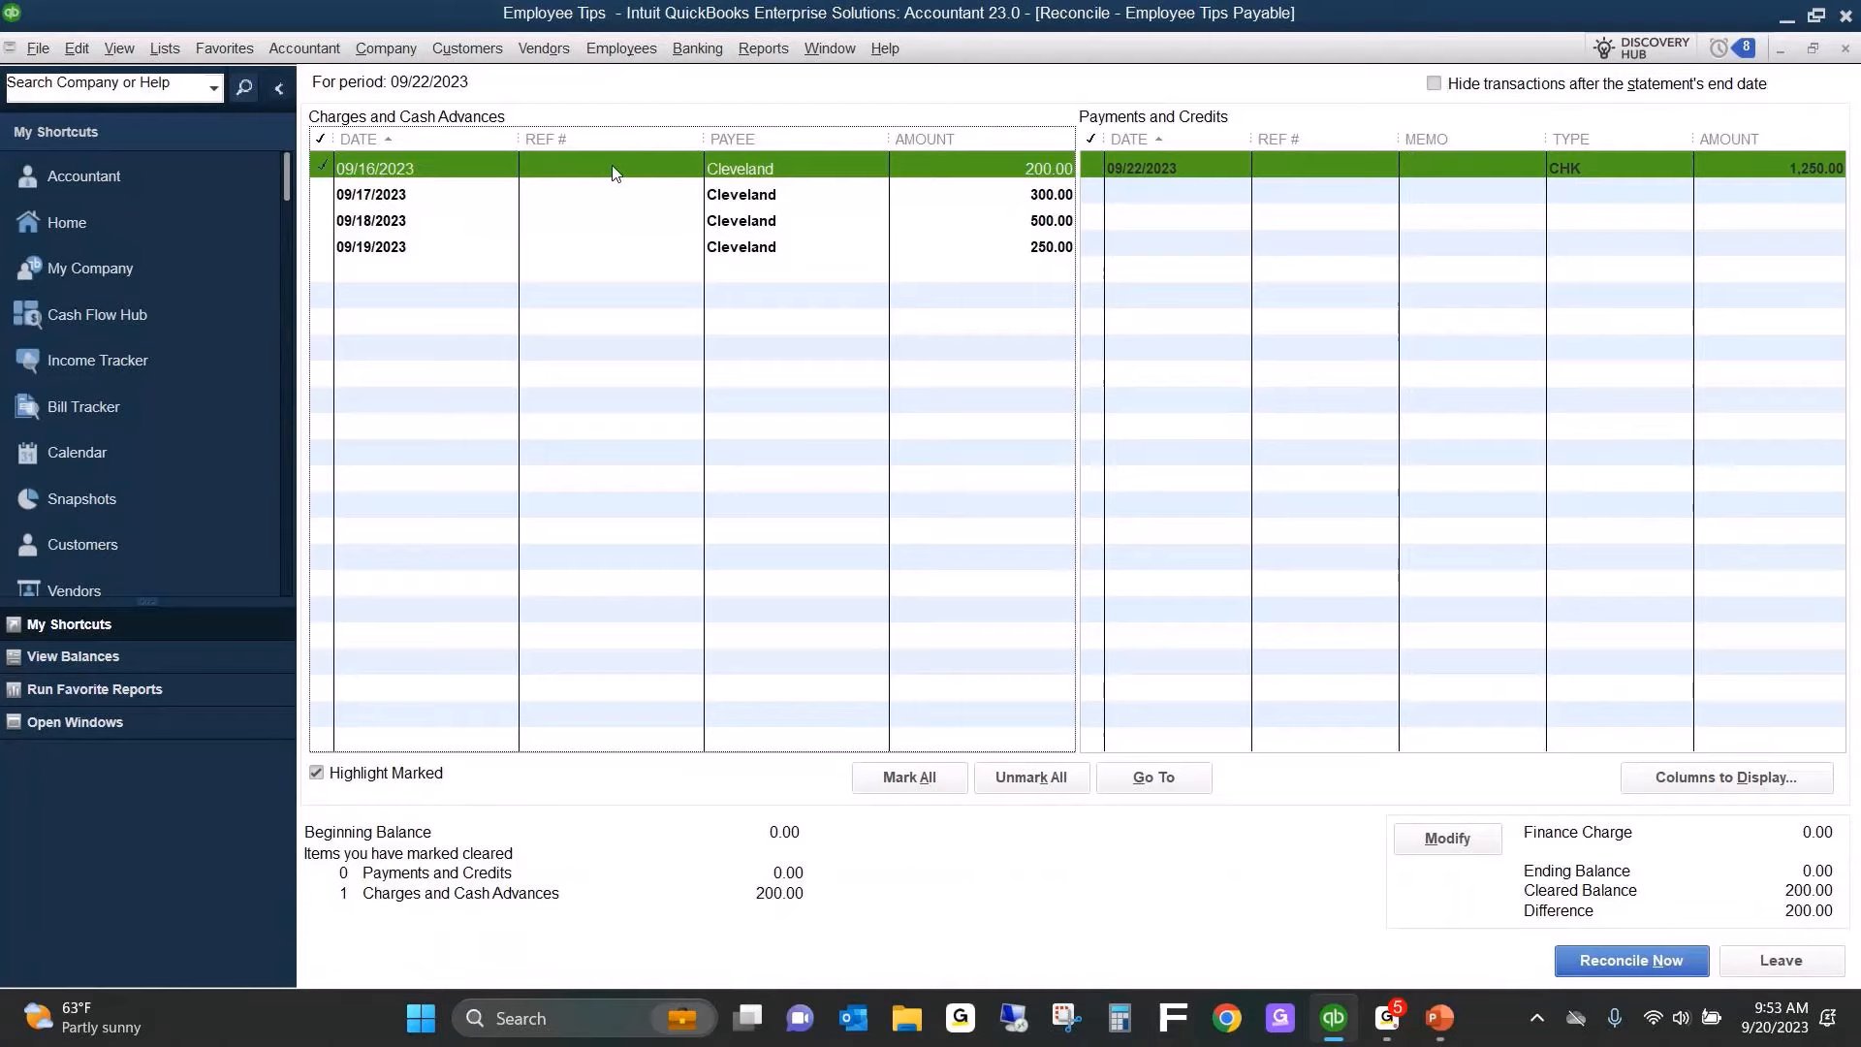
click(604, 197)
click(604, 223)
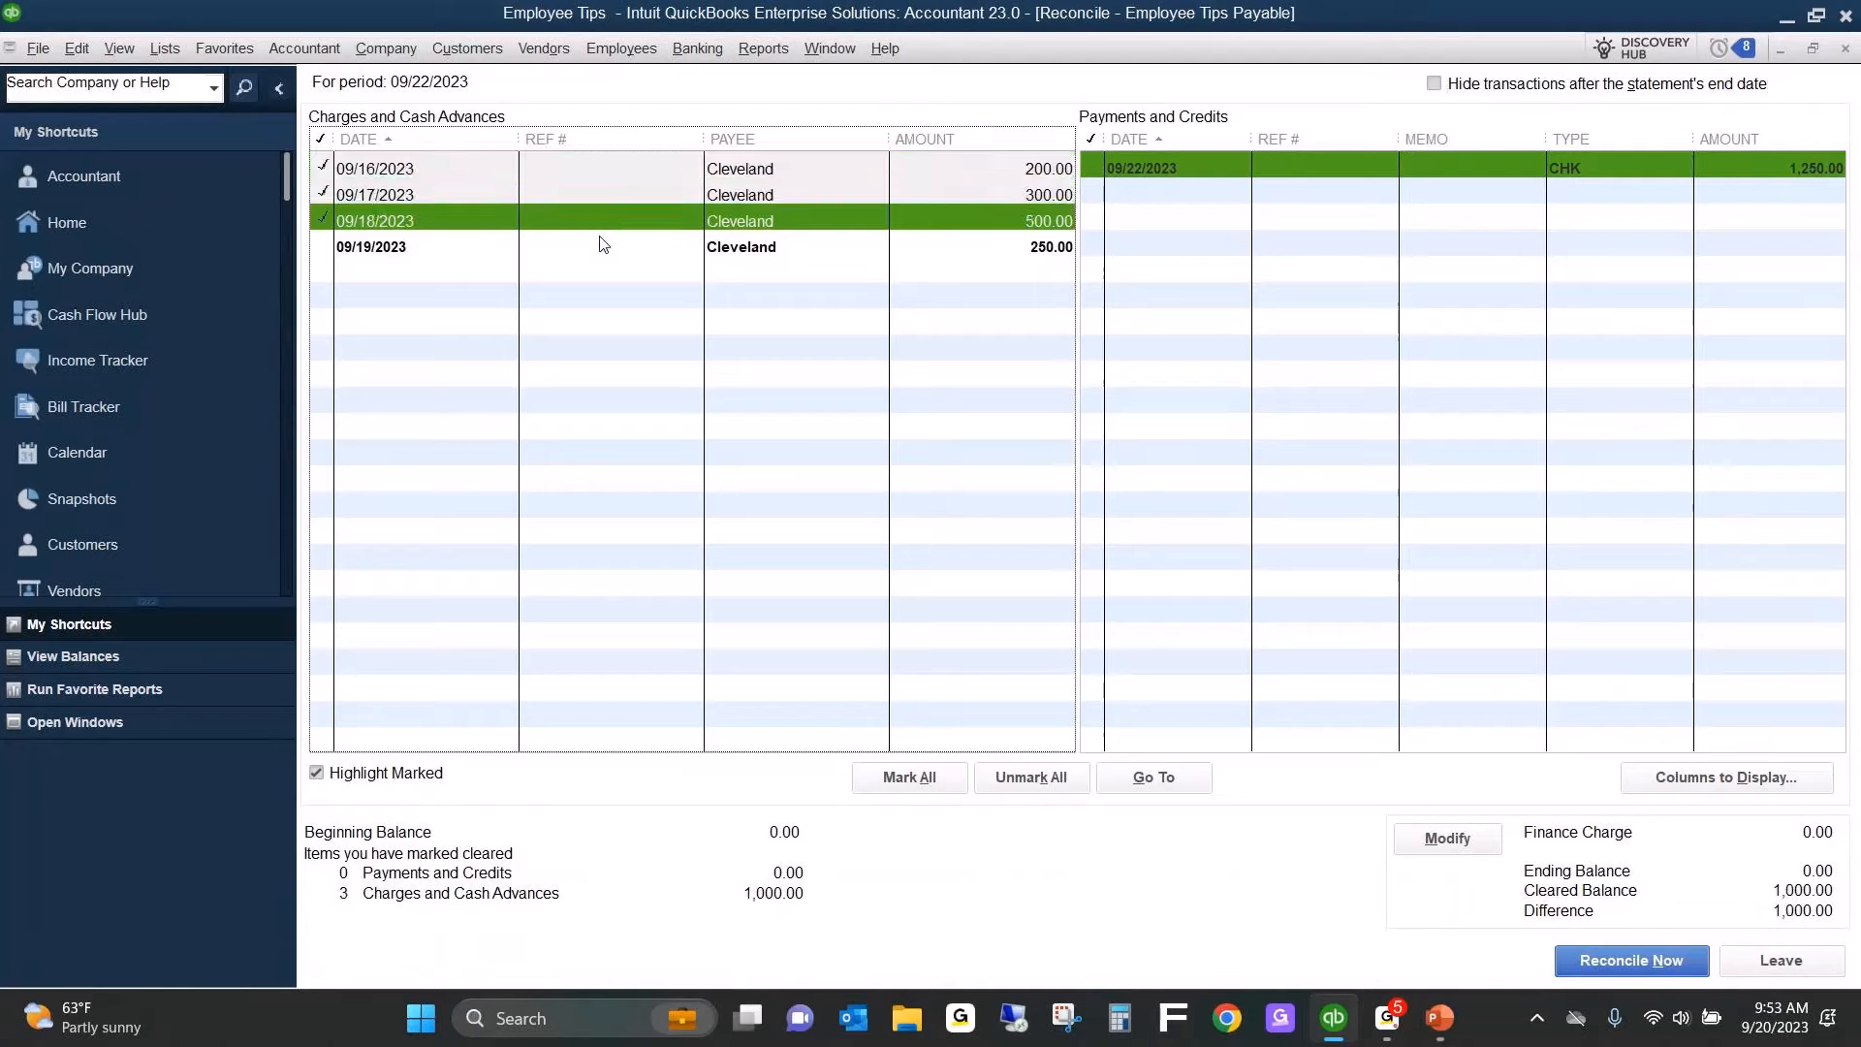
click(602, 249)
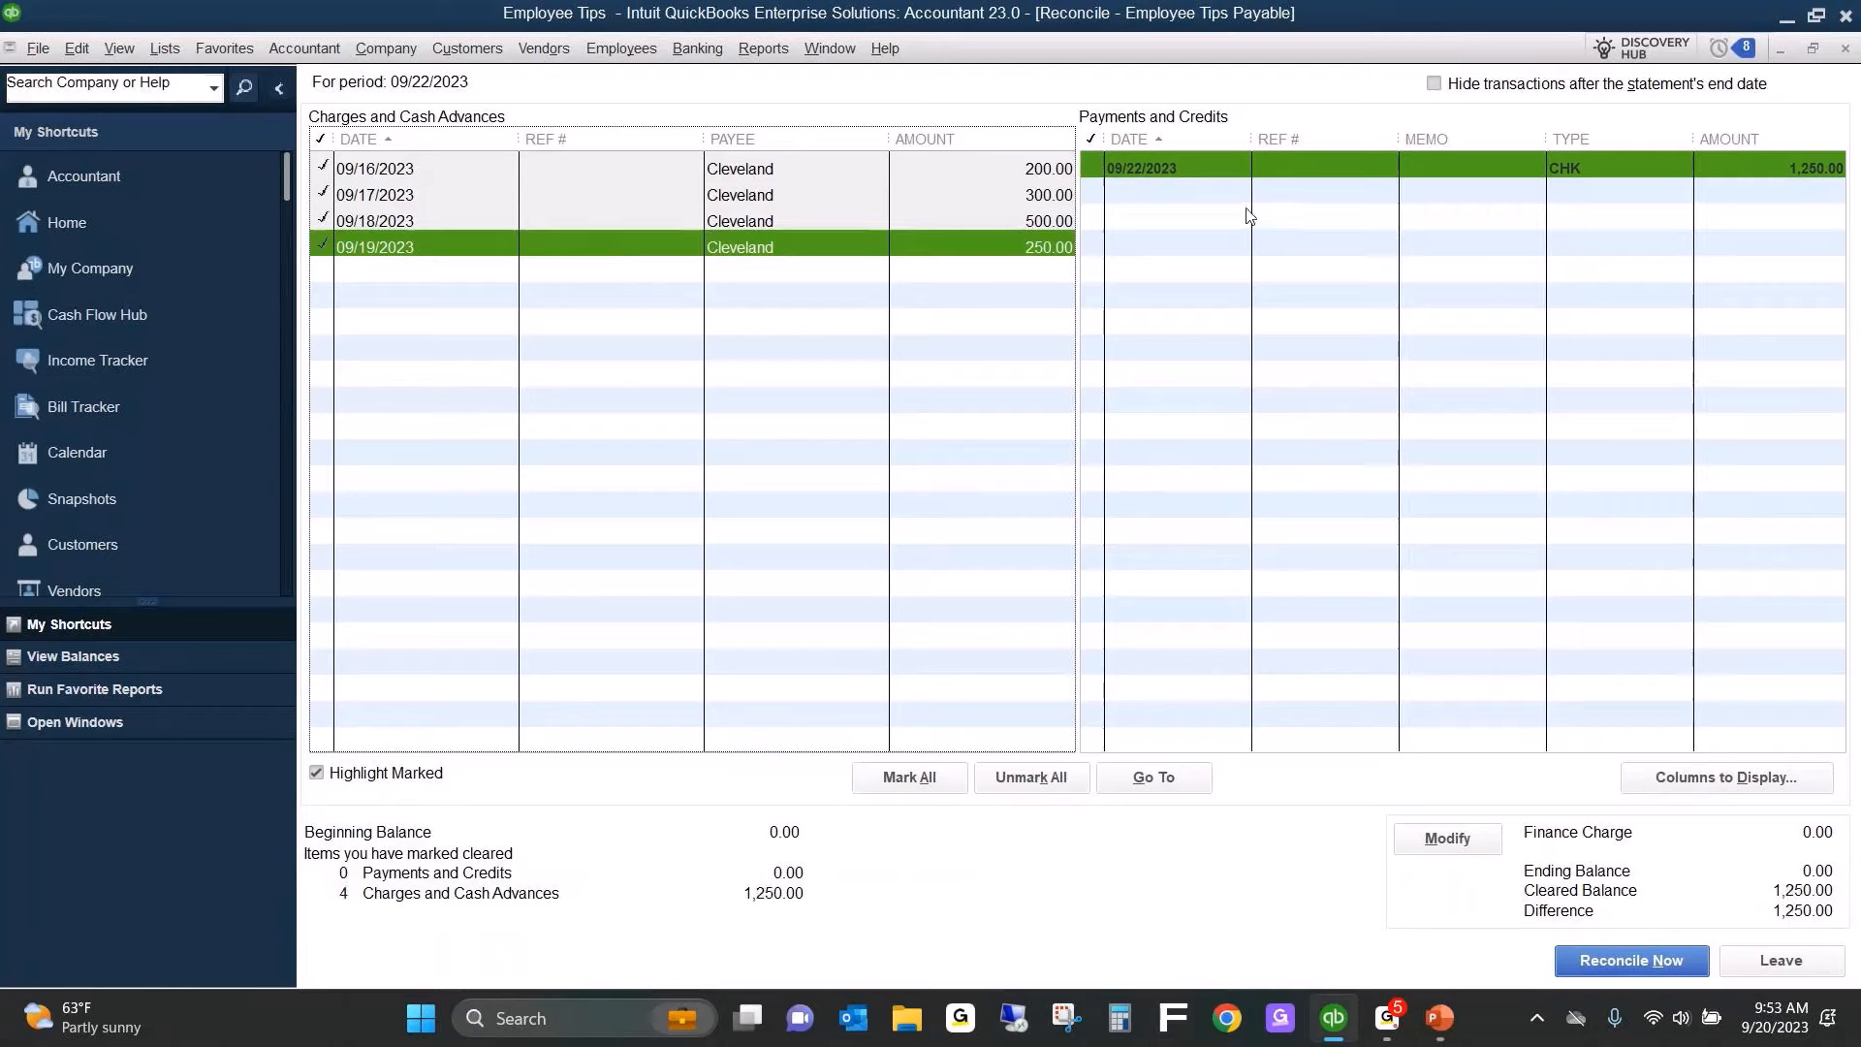
click(1105, 170)
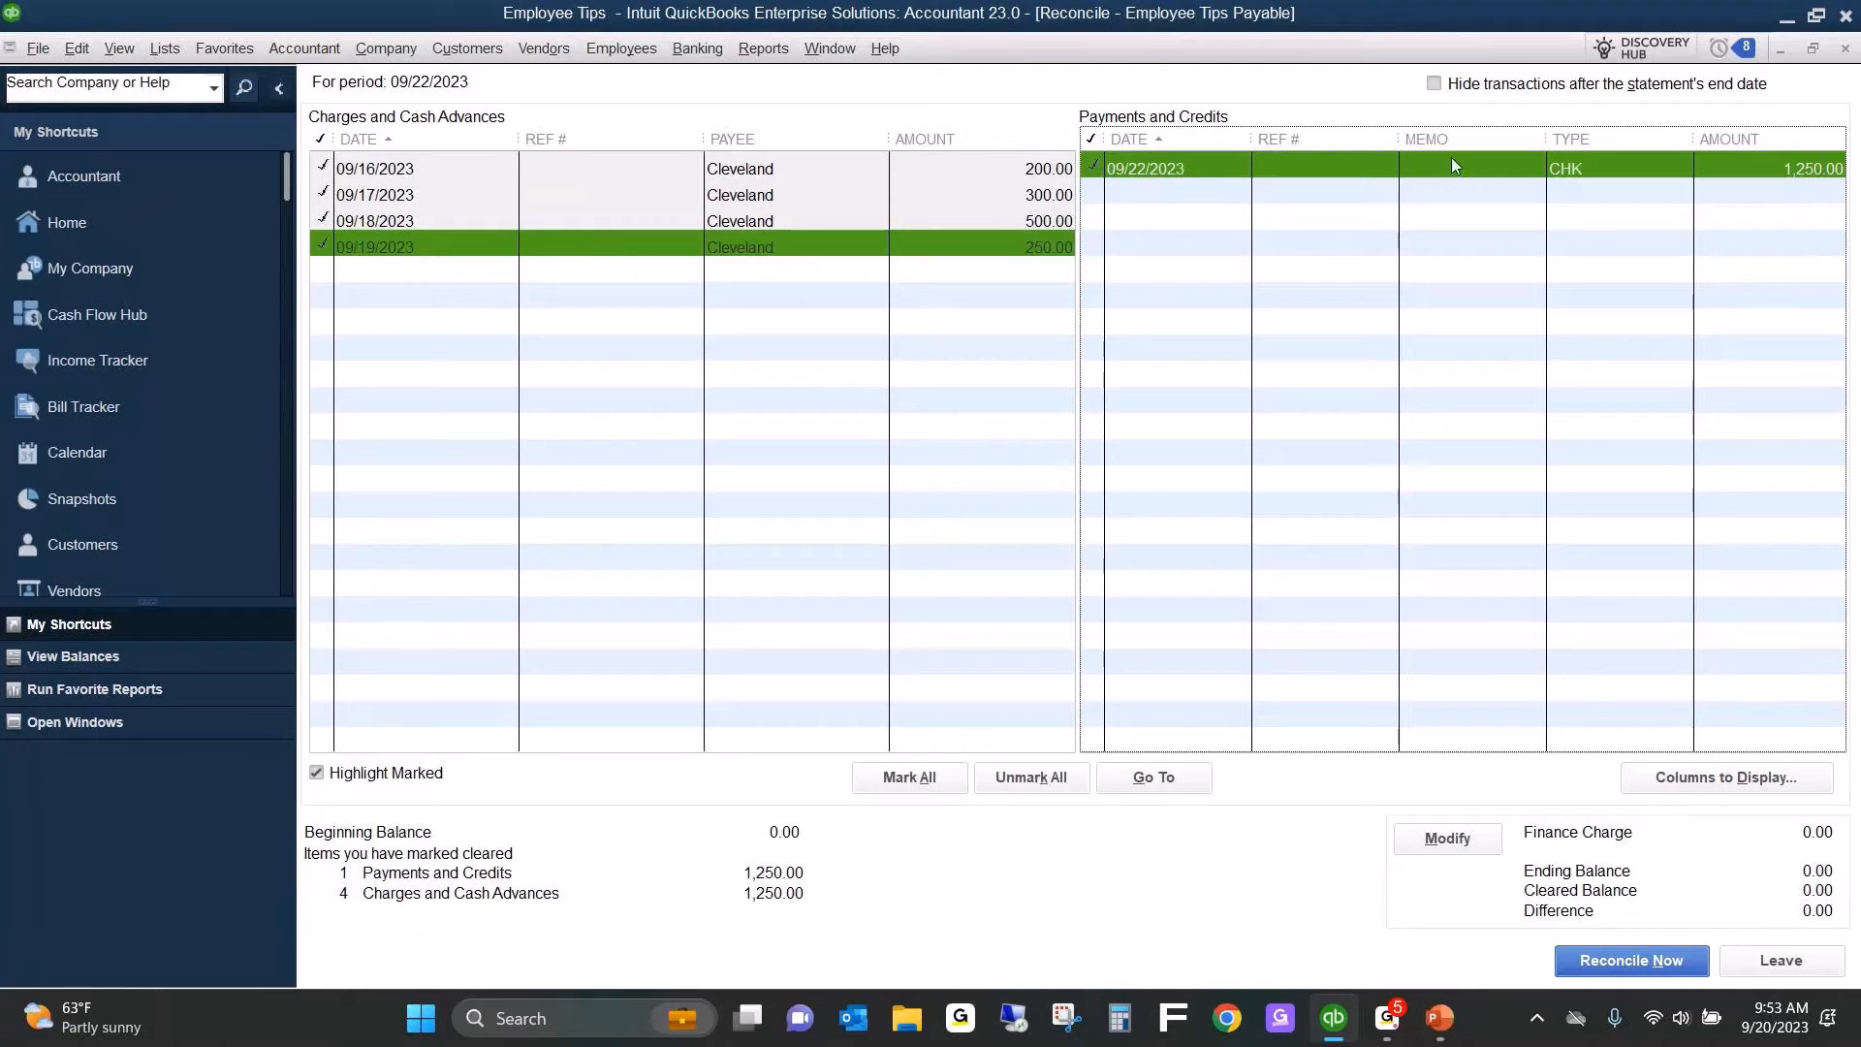
click(1635, 963)
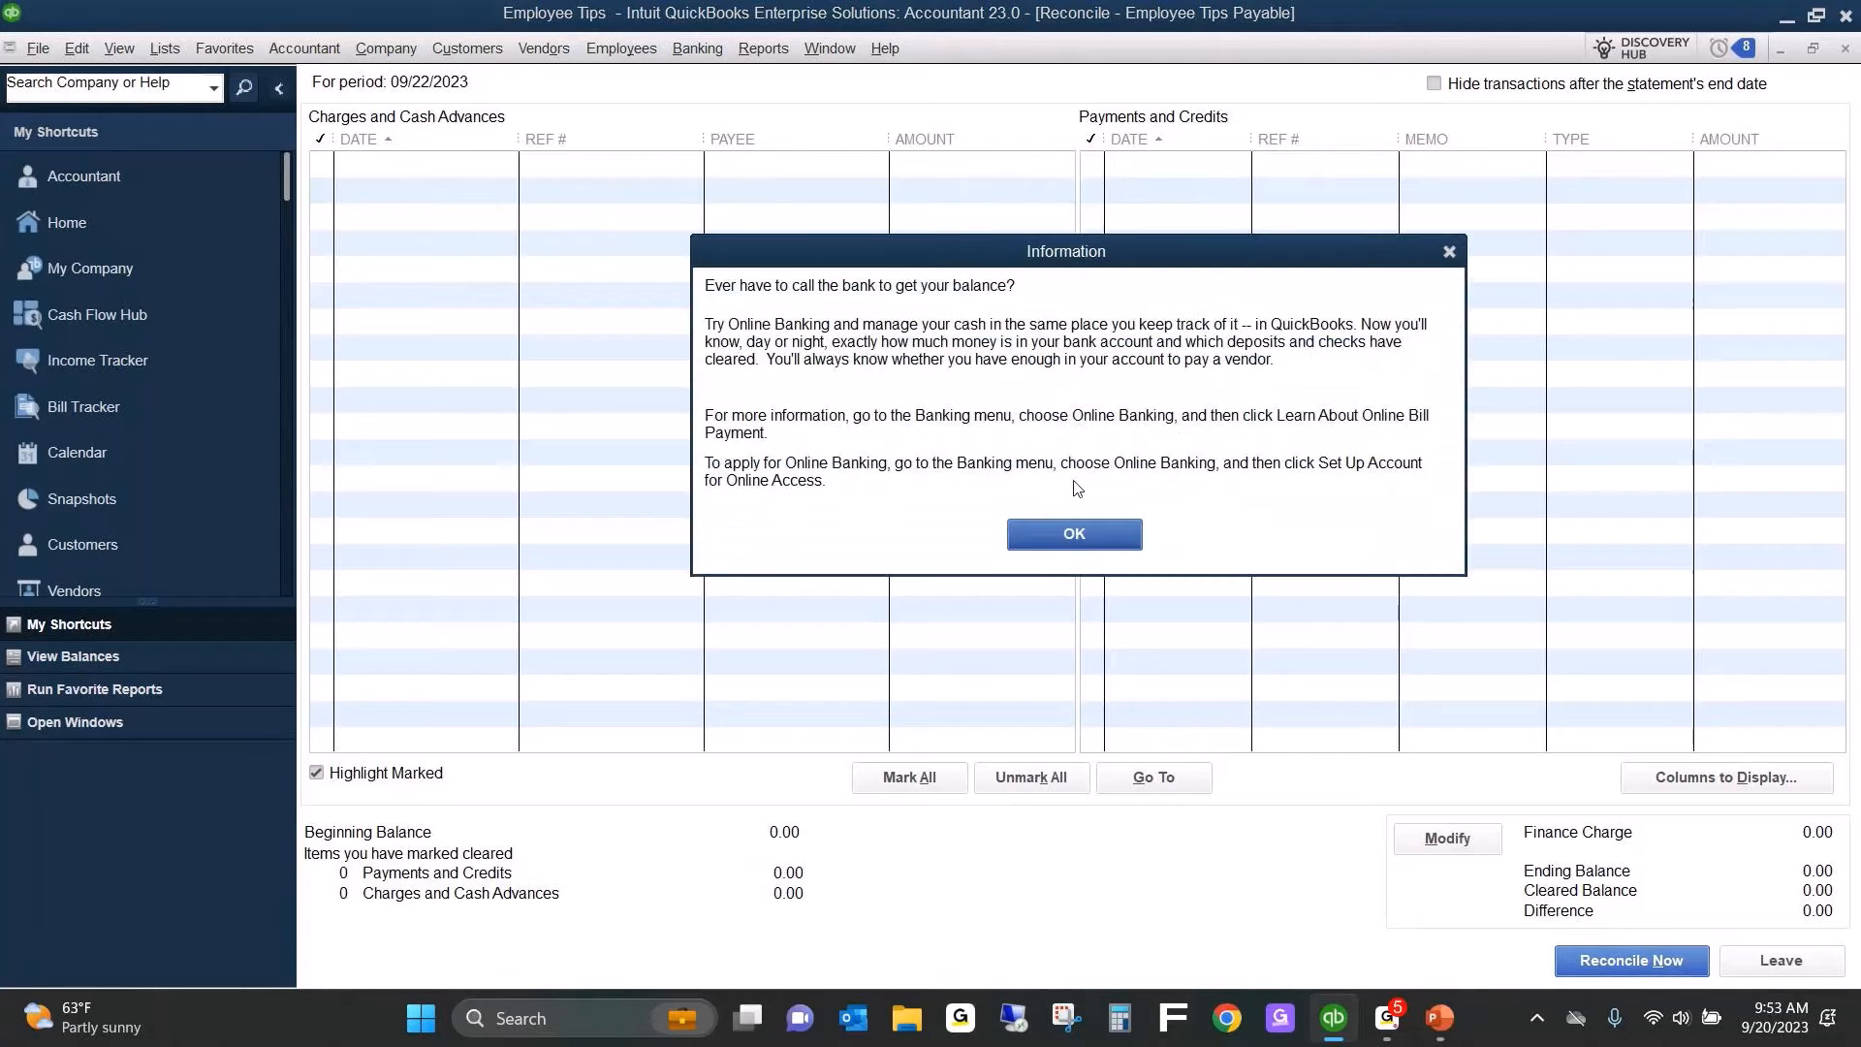
click(1074, 533)
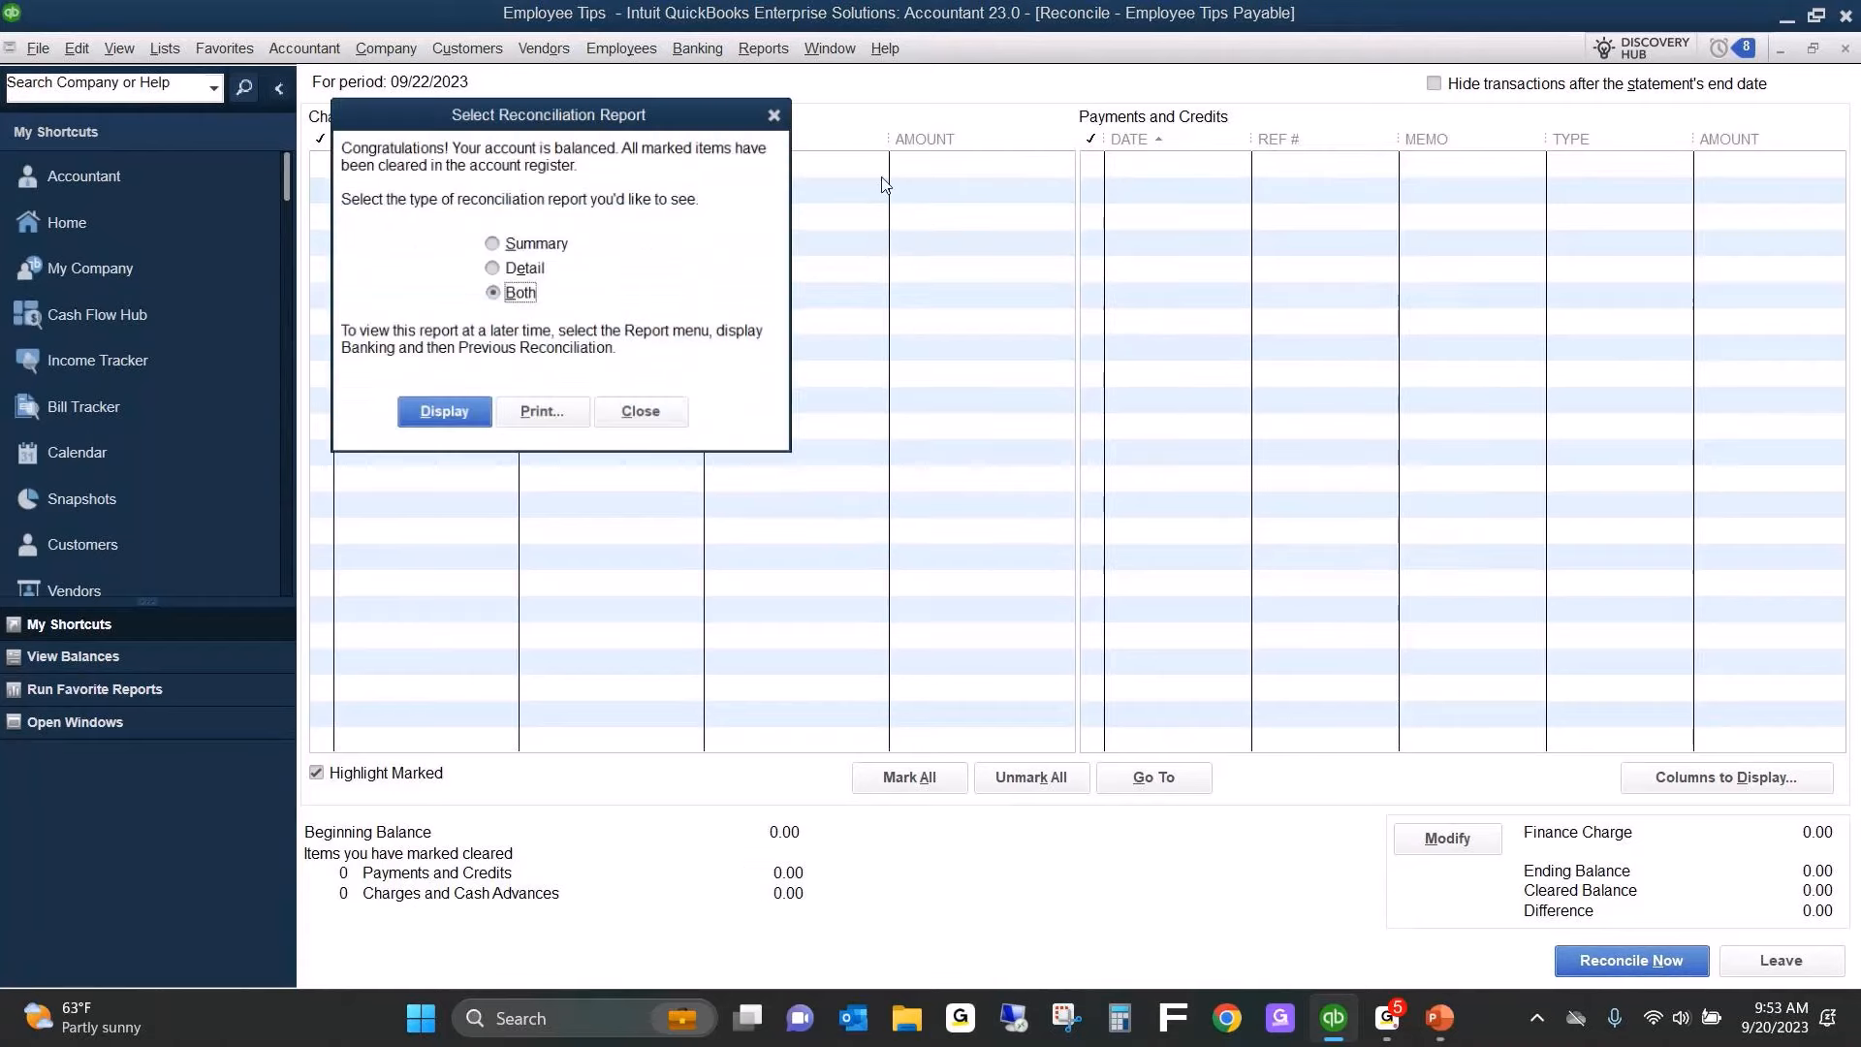
click(643, 416)
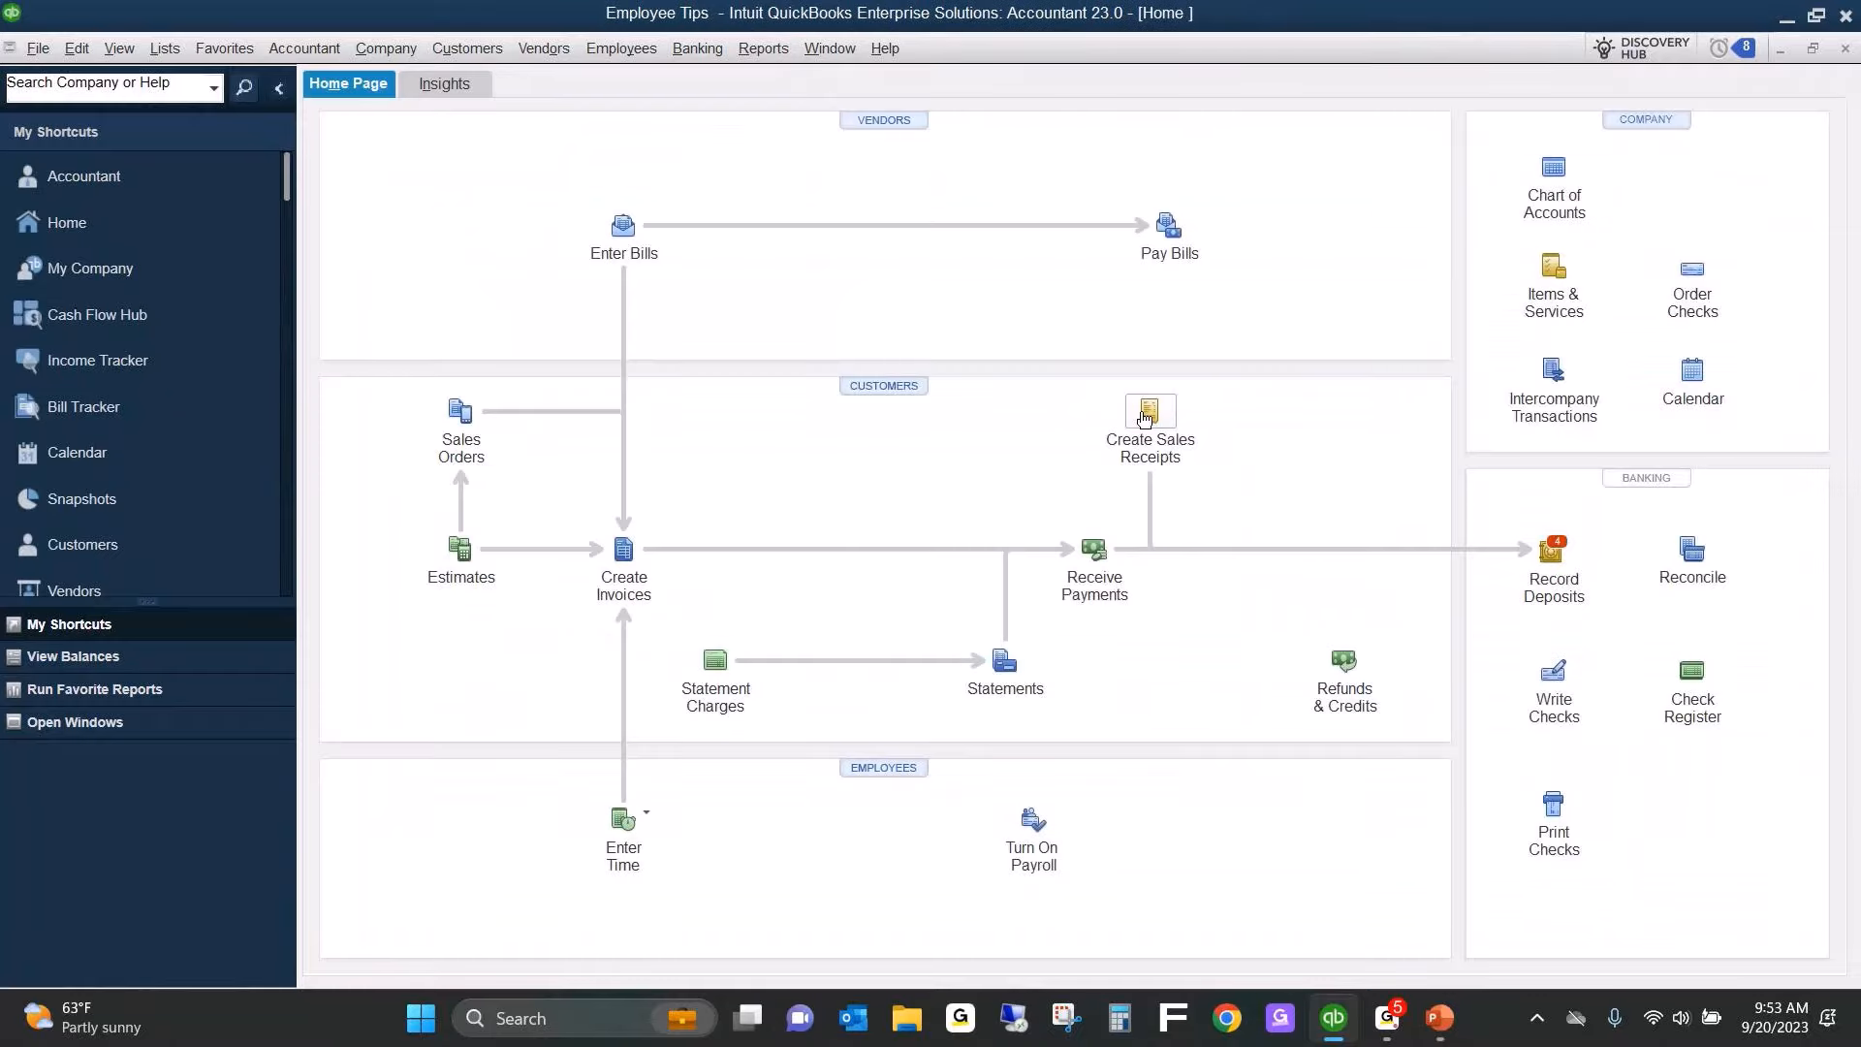
Duplicate the 09/19/2023 sales receipt and date the copy 09/20/2023.
click(1147, 414)
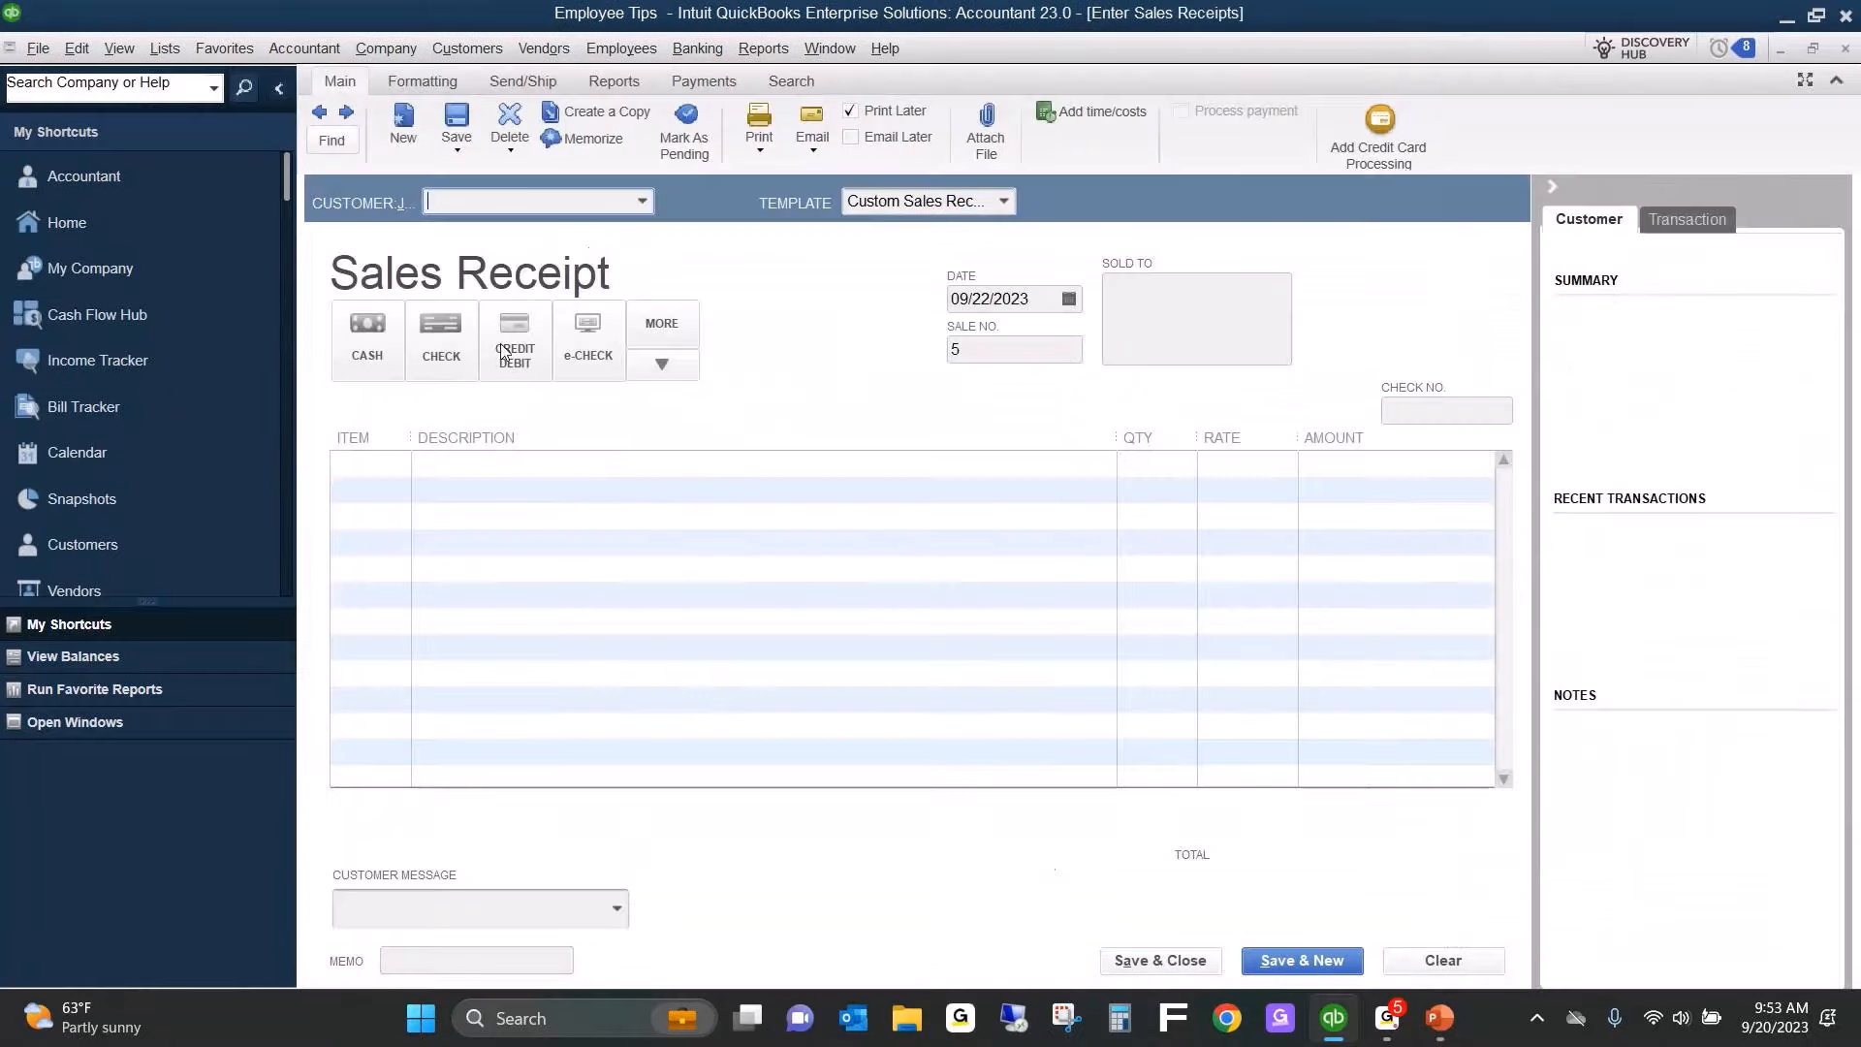
click(319, 112)
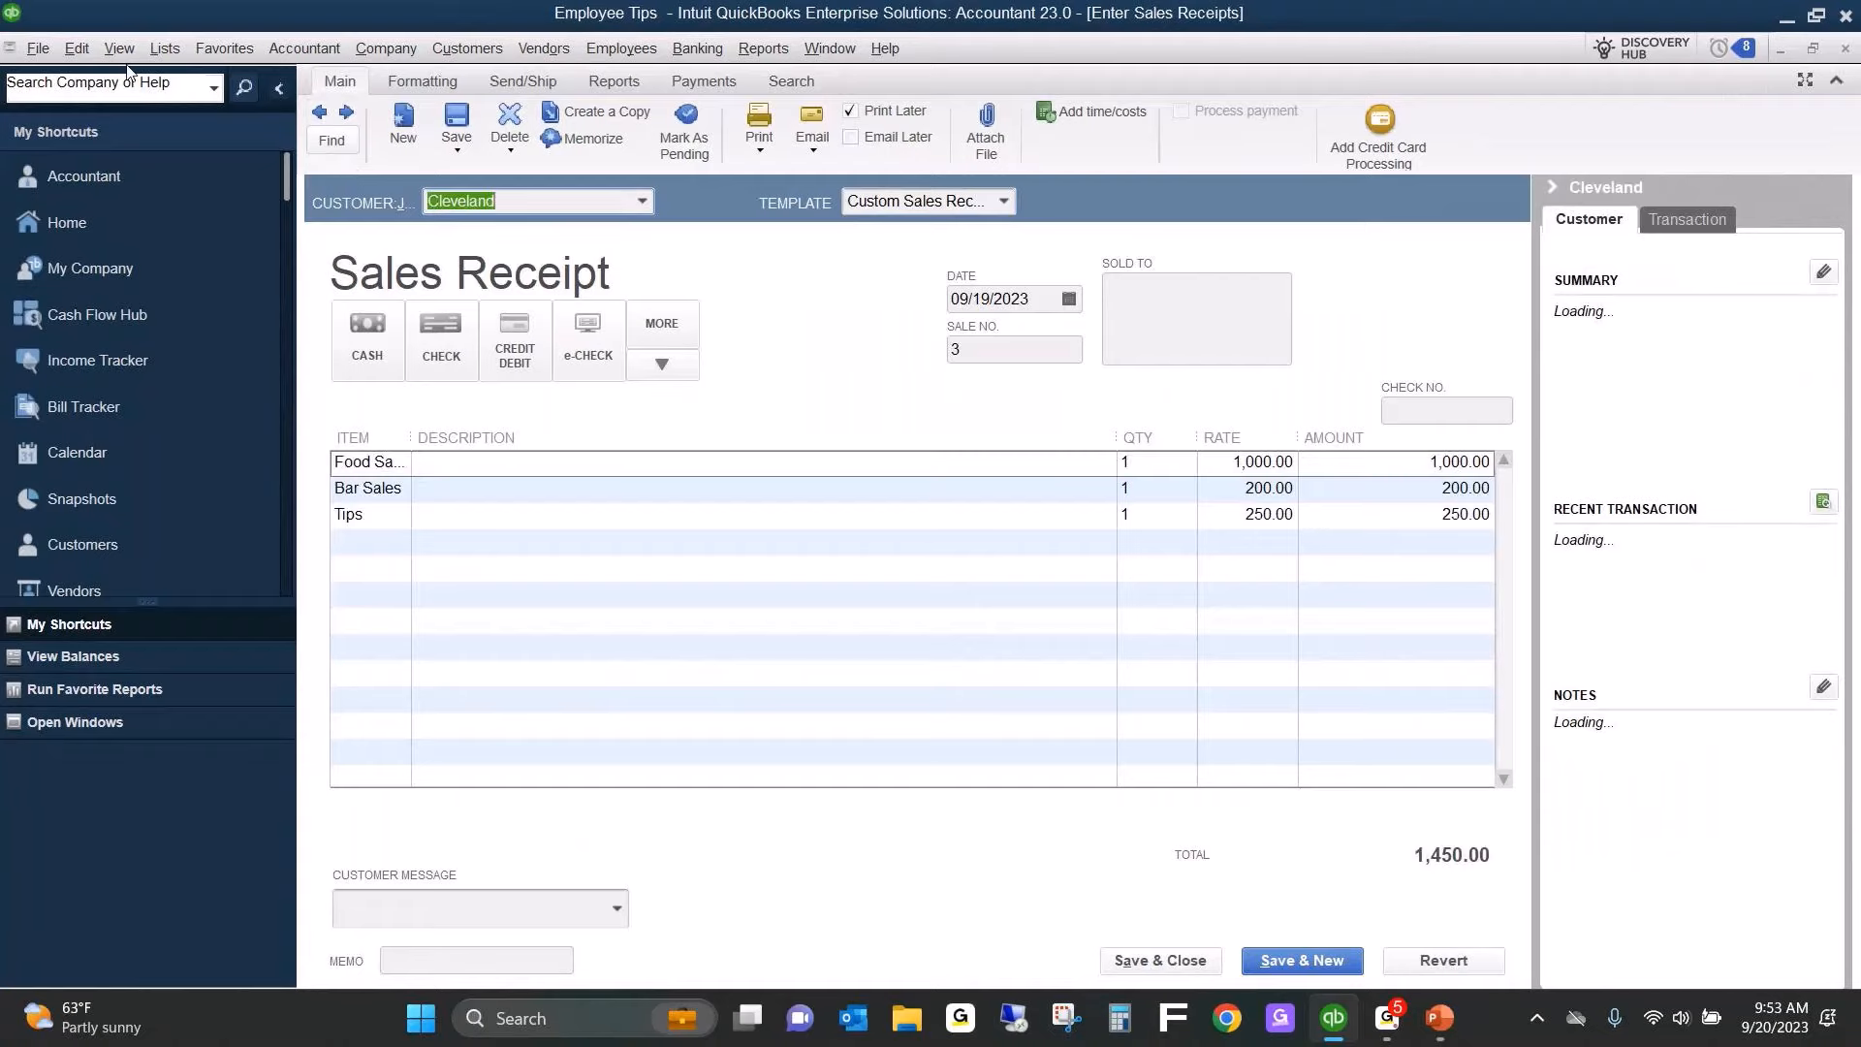
click(77, 50)
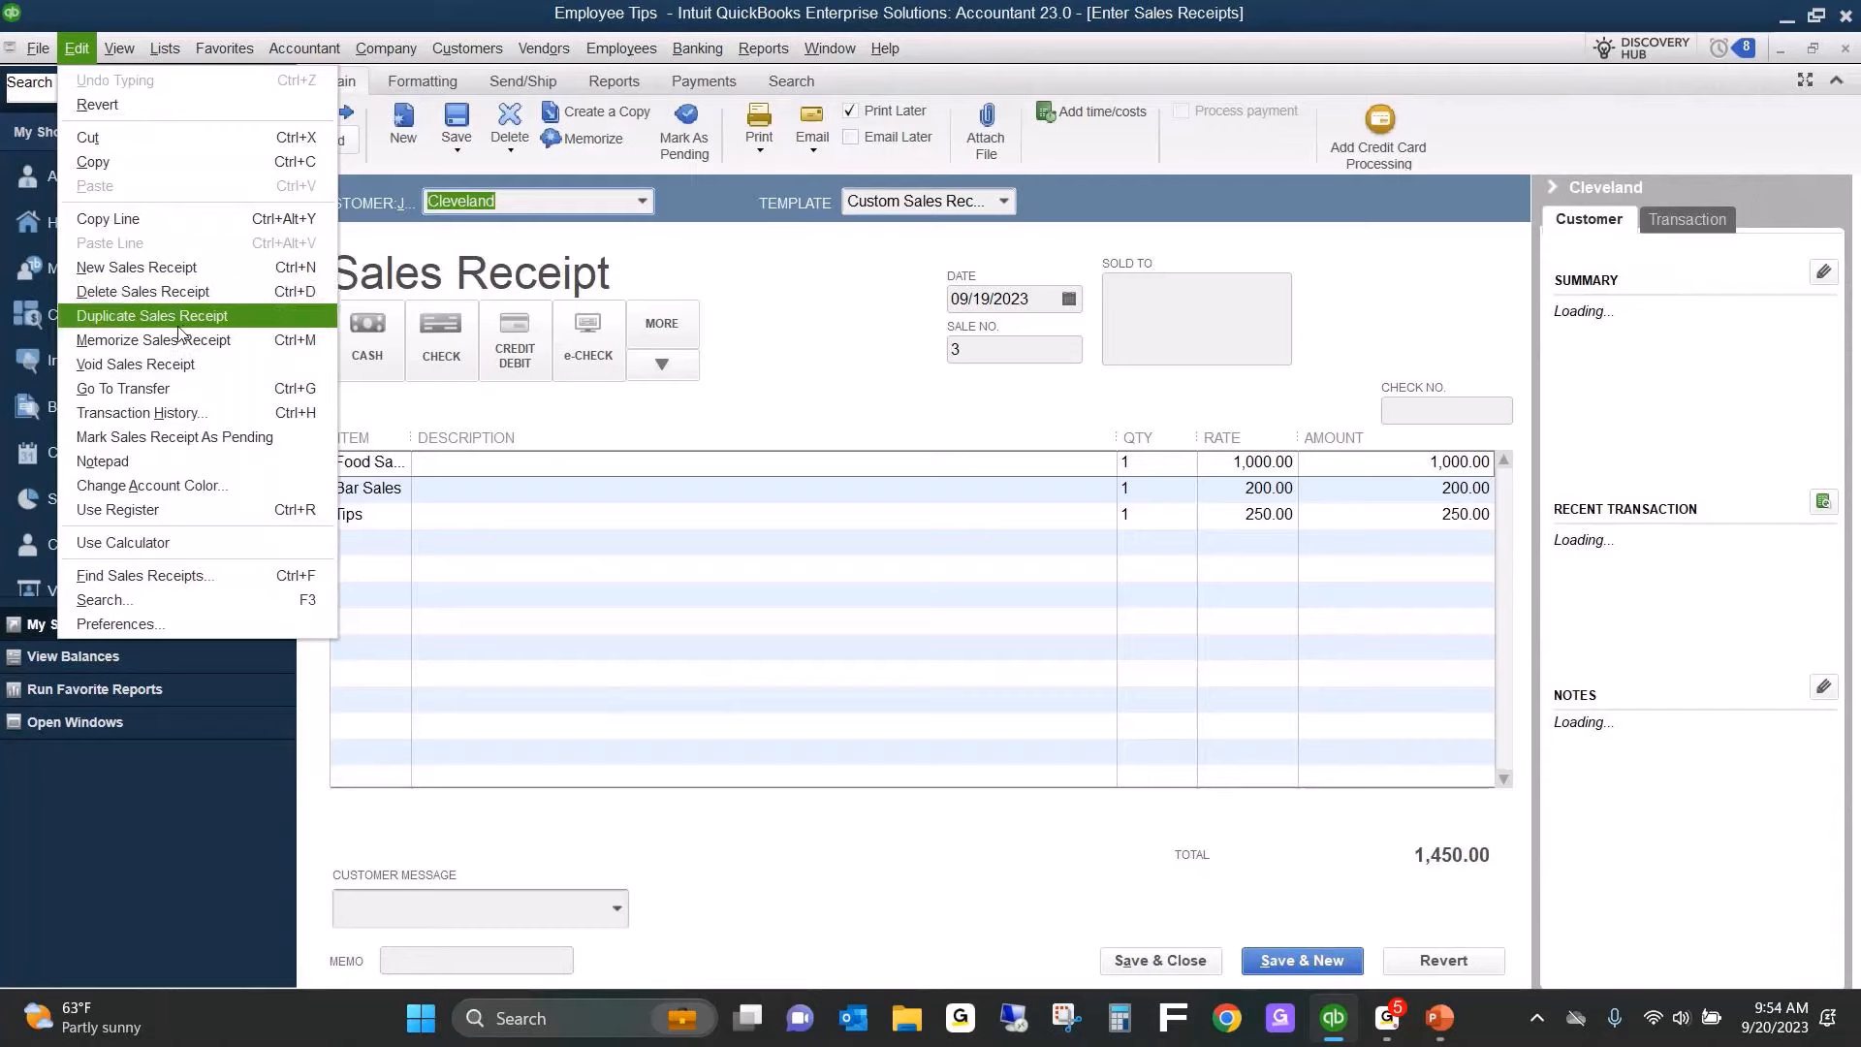
click(179, 312)
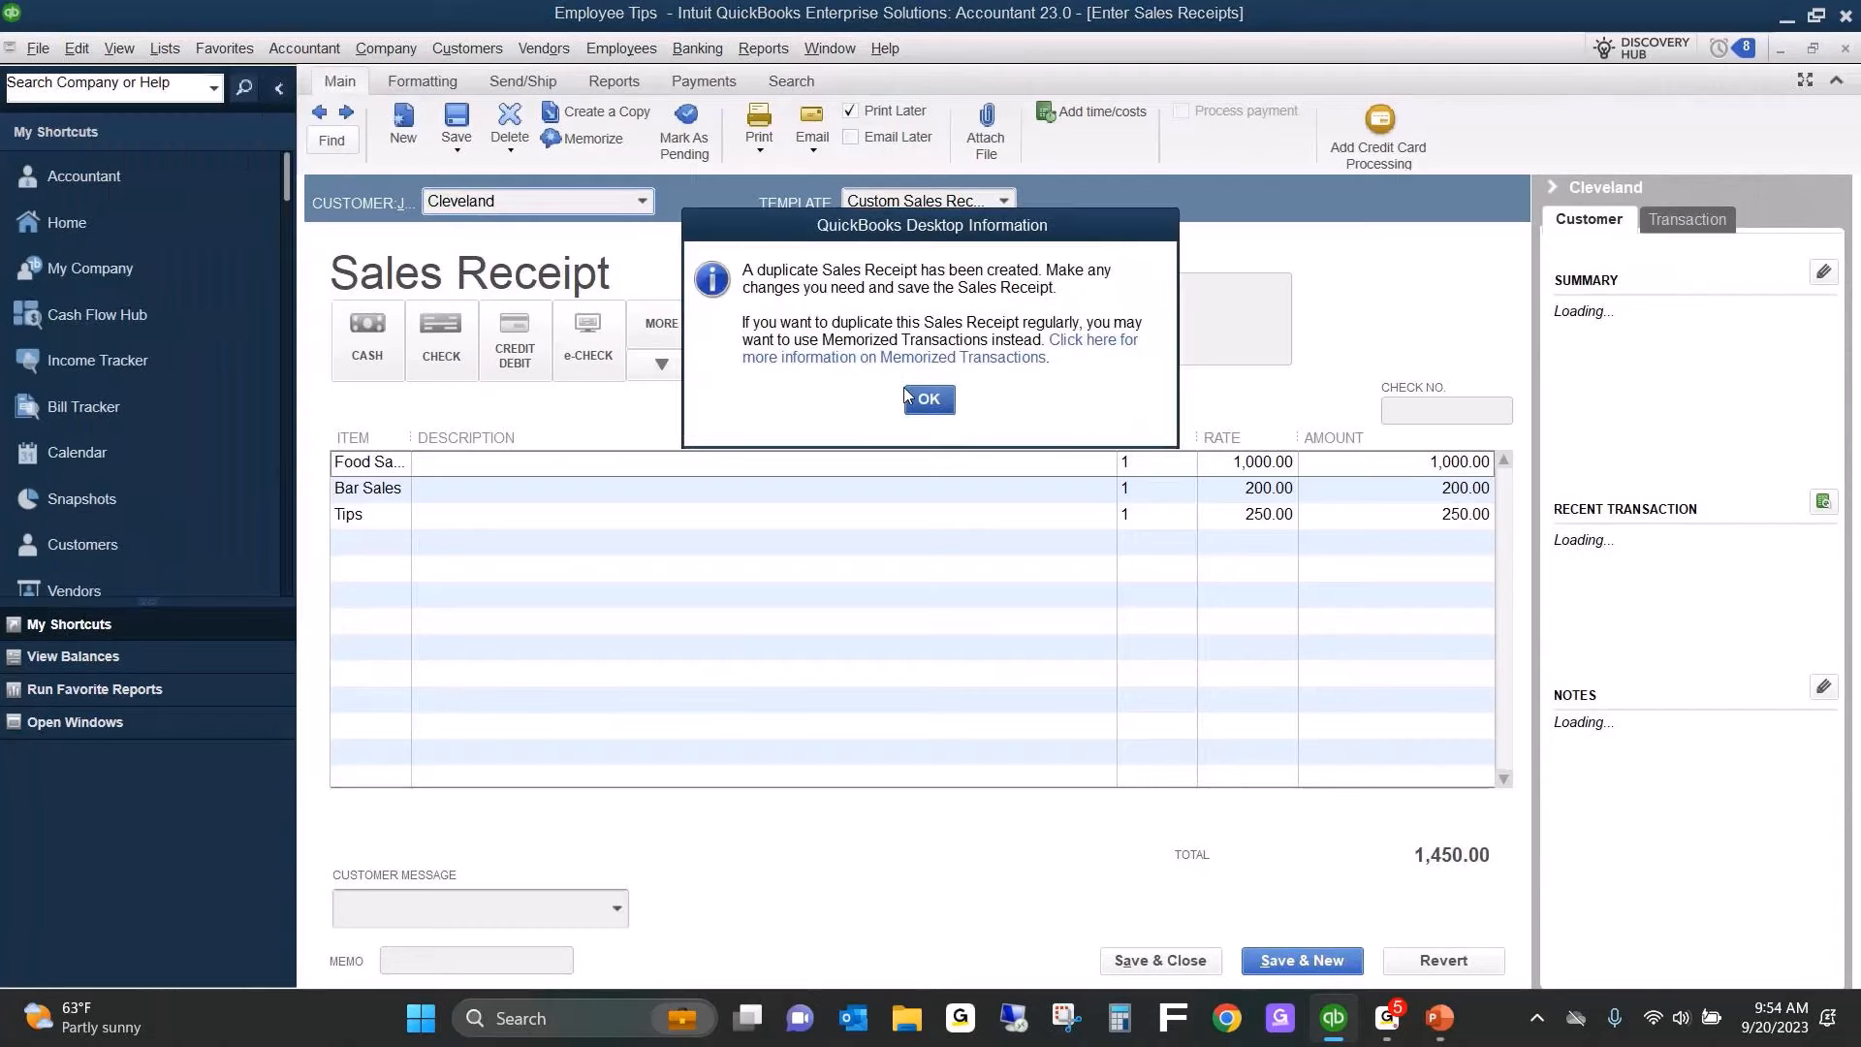
click(930, 401)
key(Tab)
key(Tab)
key(Tab)
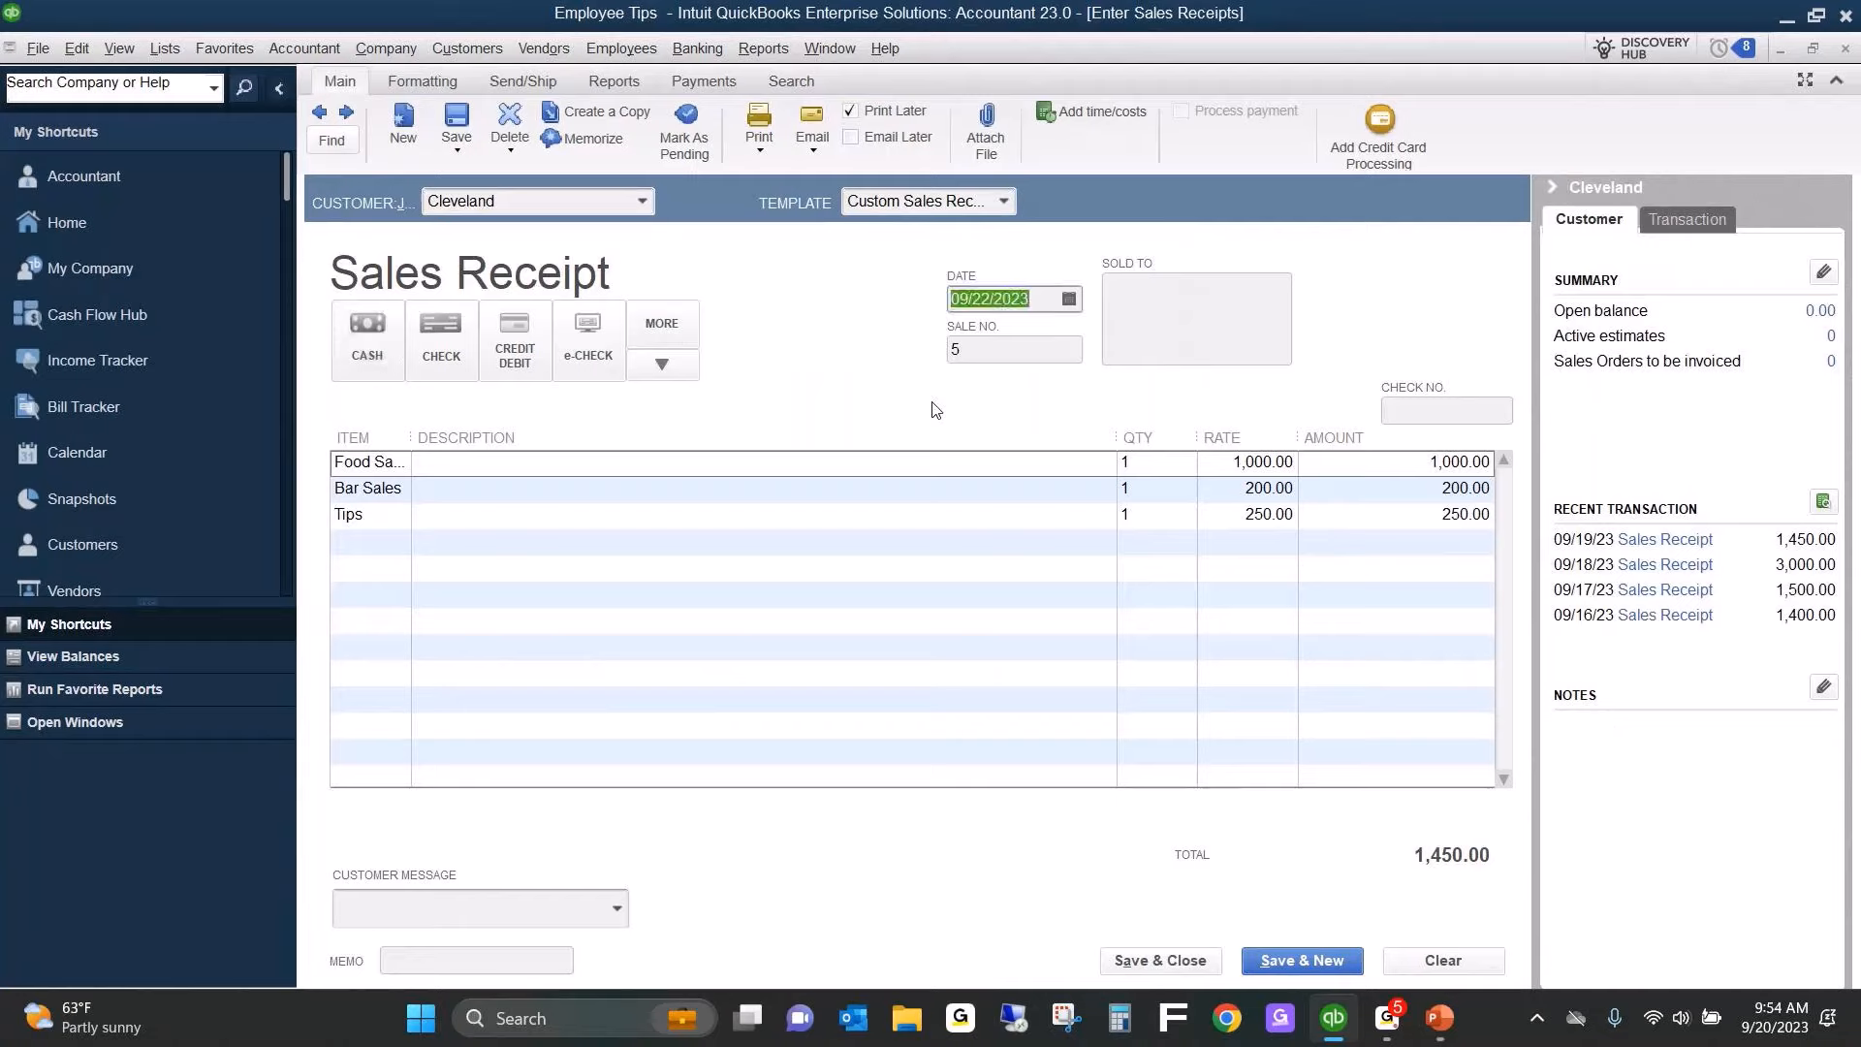
text(09/20/2023)
key(Tab)
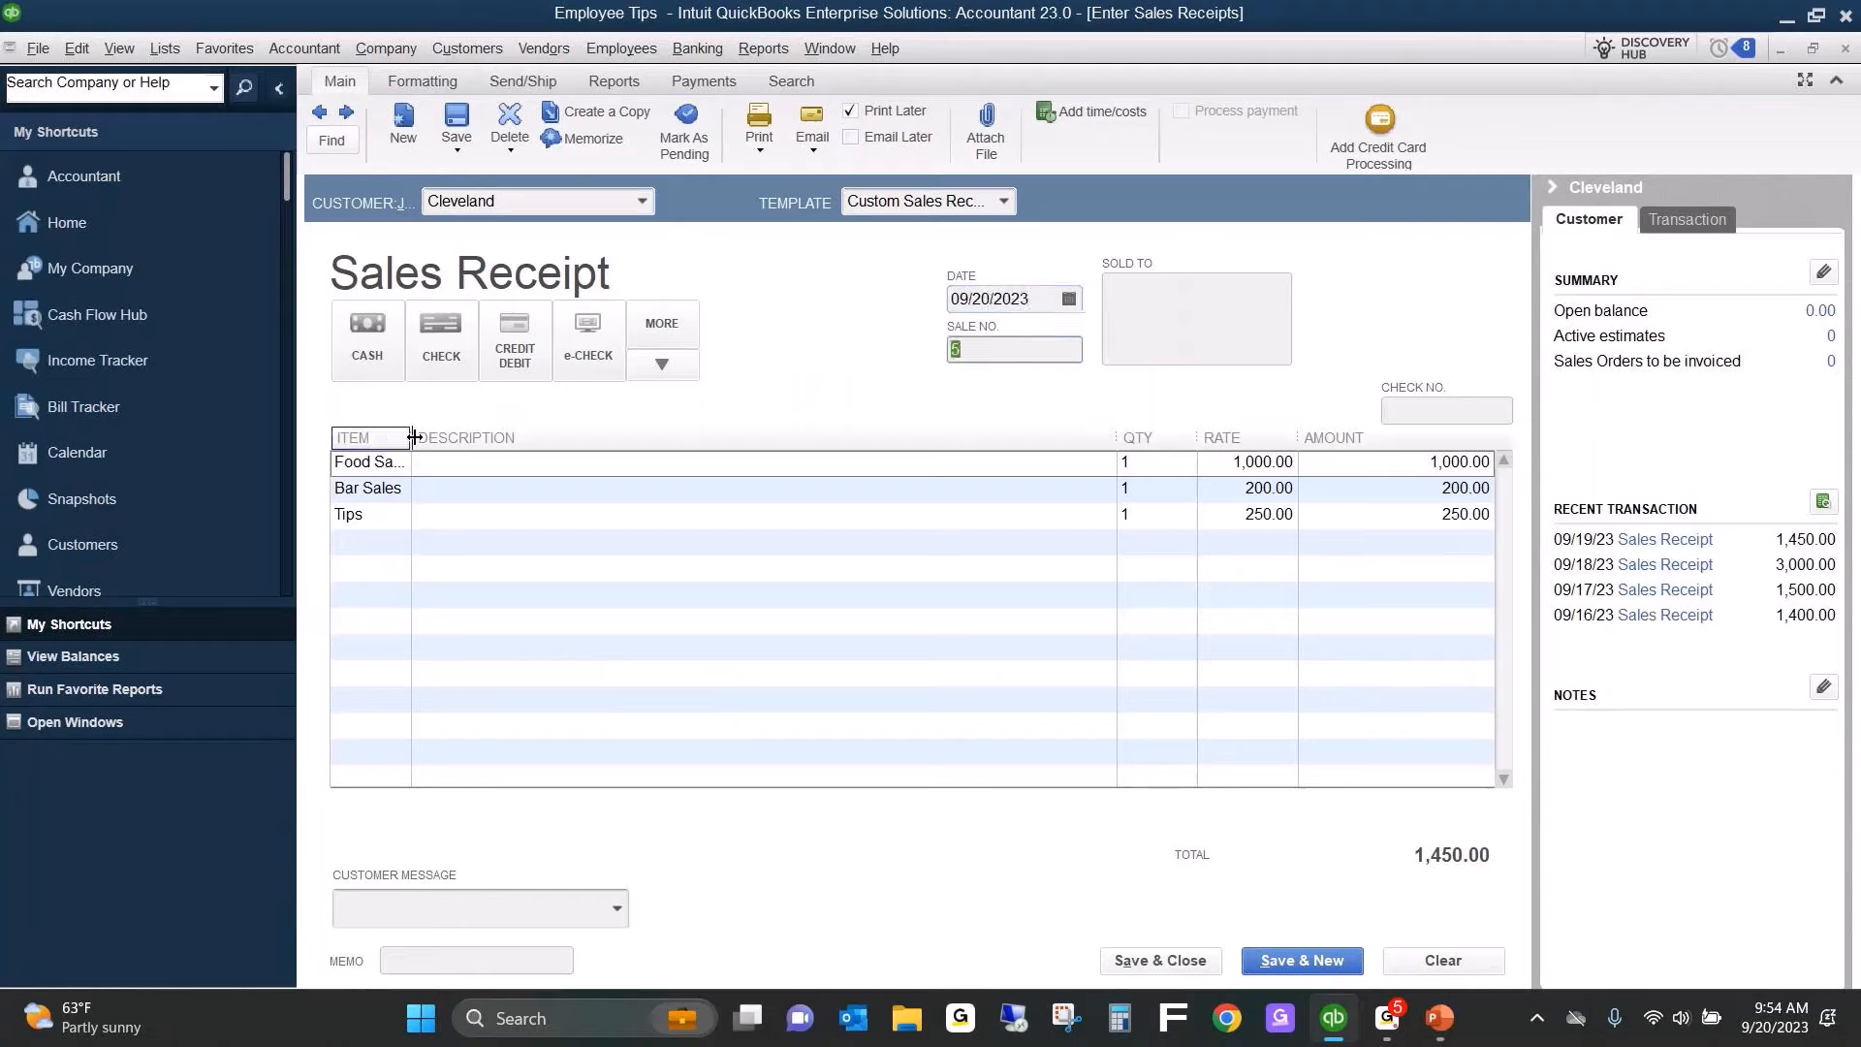
Widen the duplicated receipt's Item column and set the Food Sales rate to 1,250.
drag(411, 437, 498, 445)
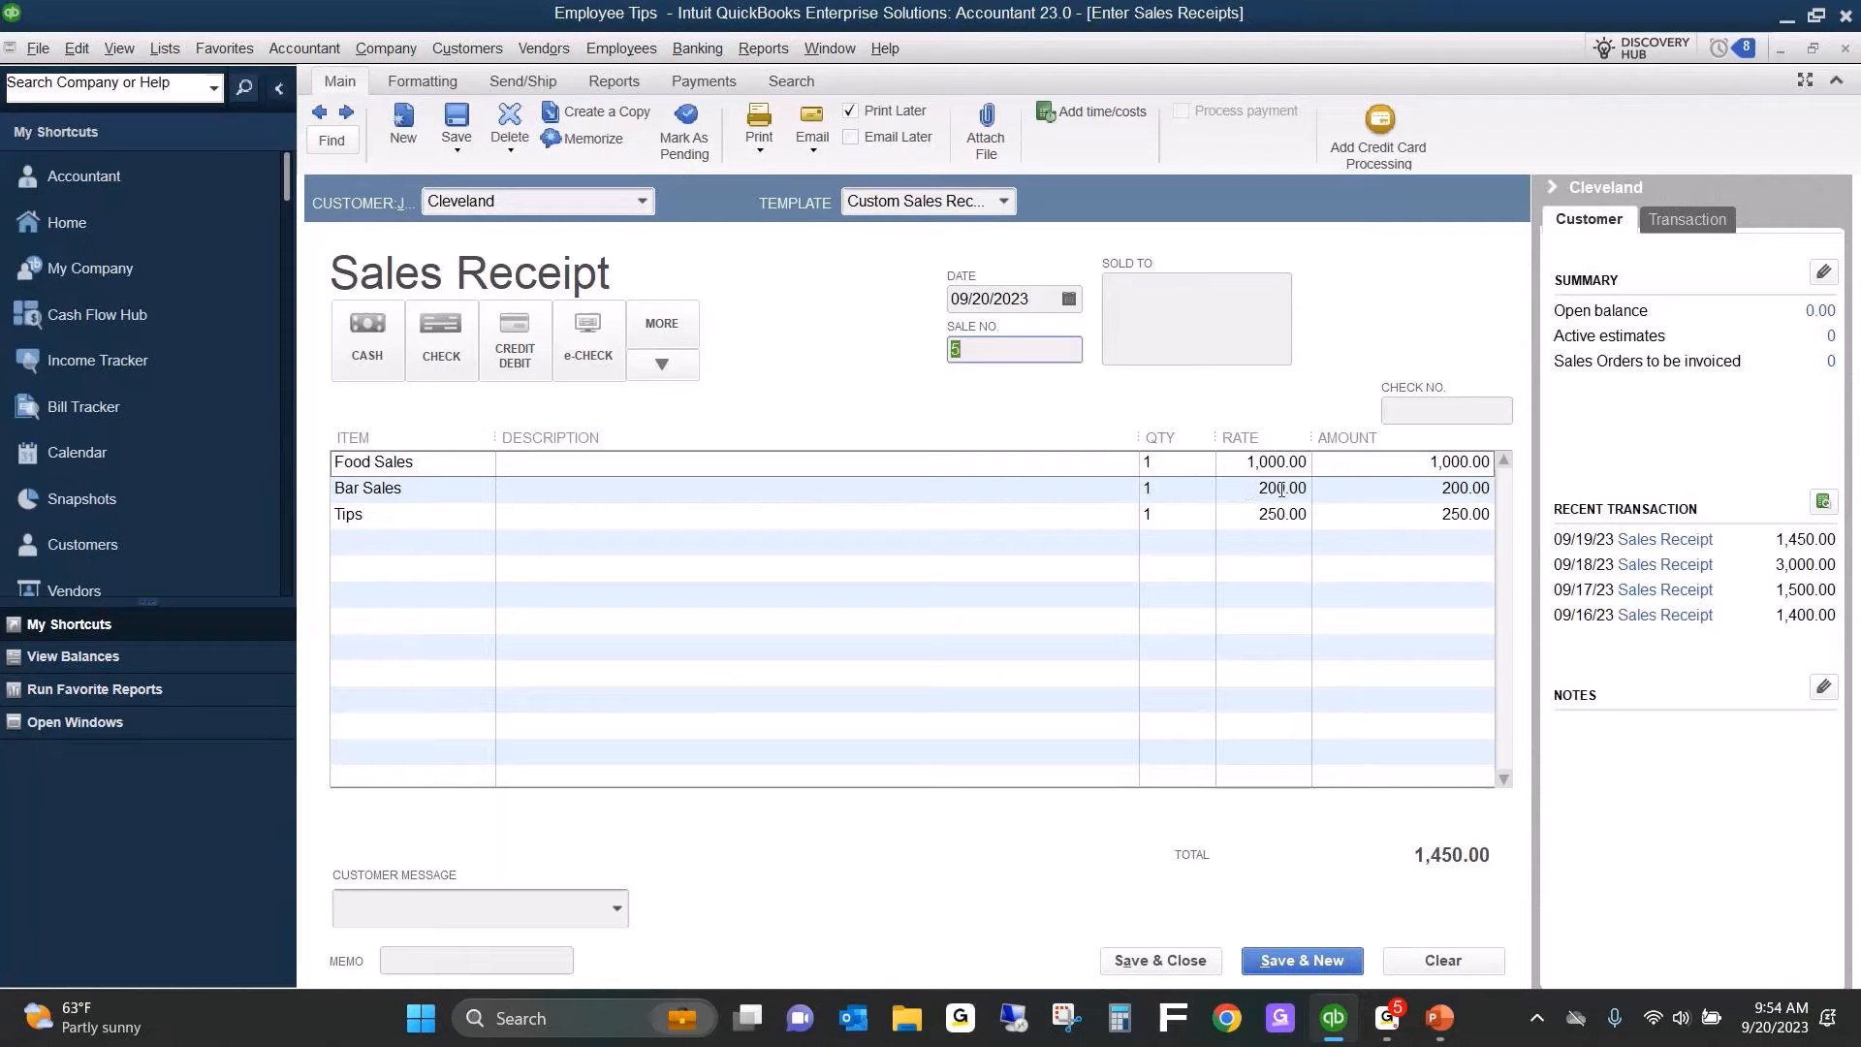
click(1244, 489)
right_click(1244, 490)
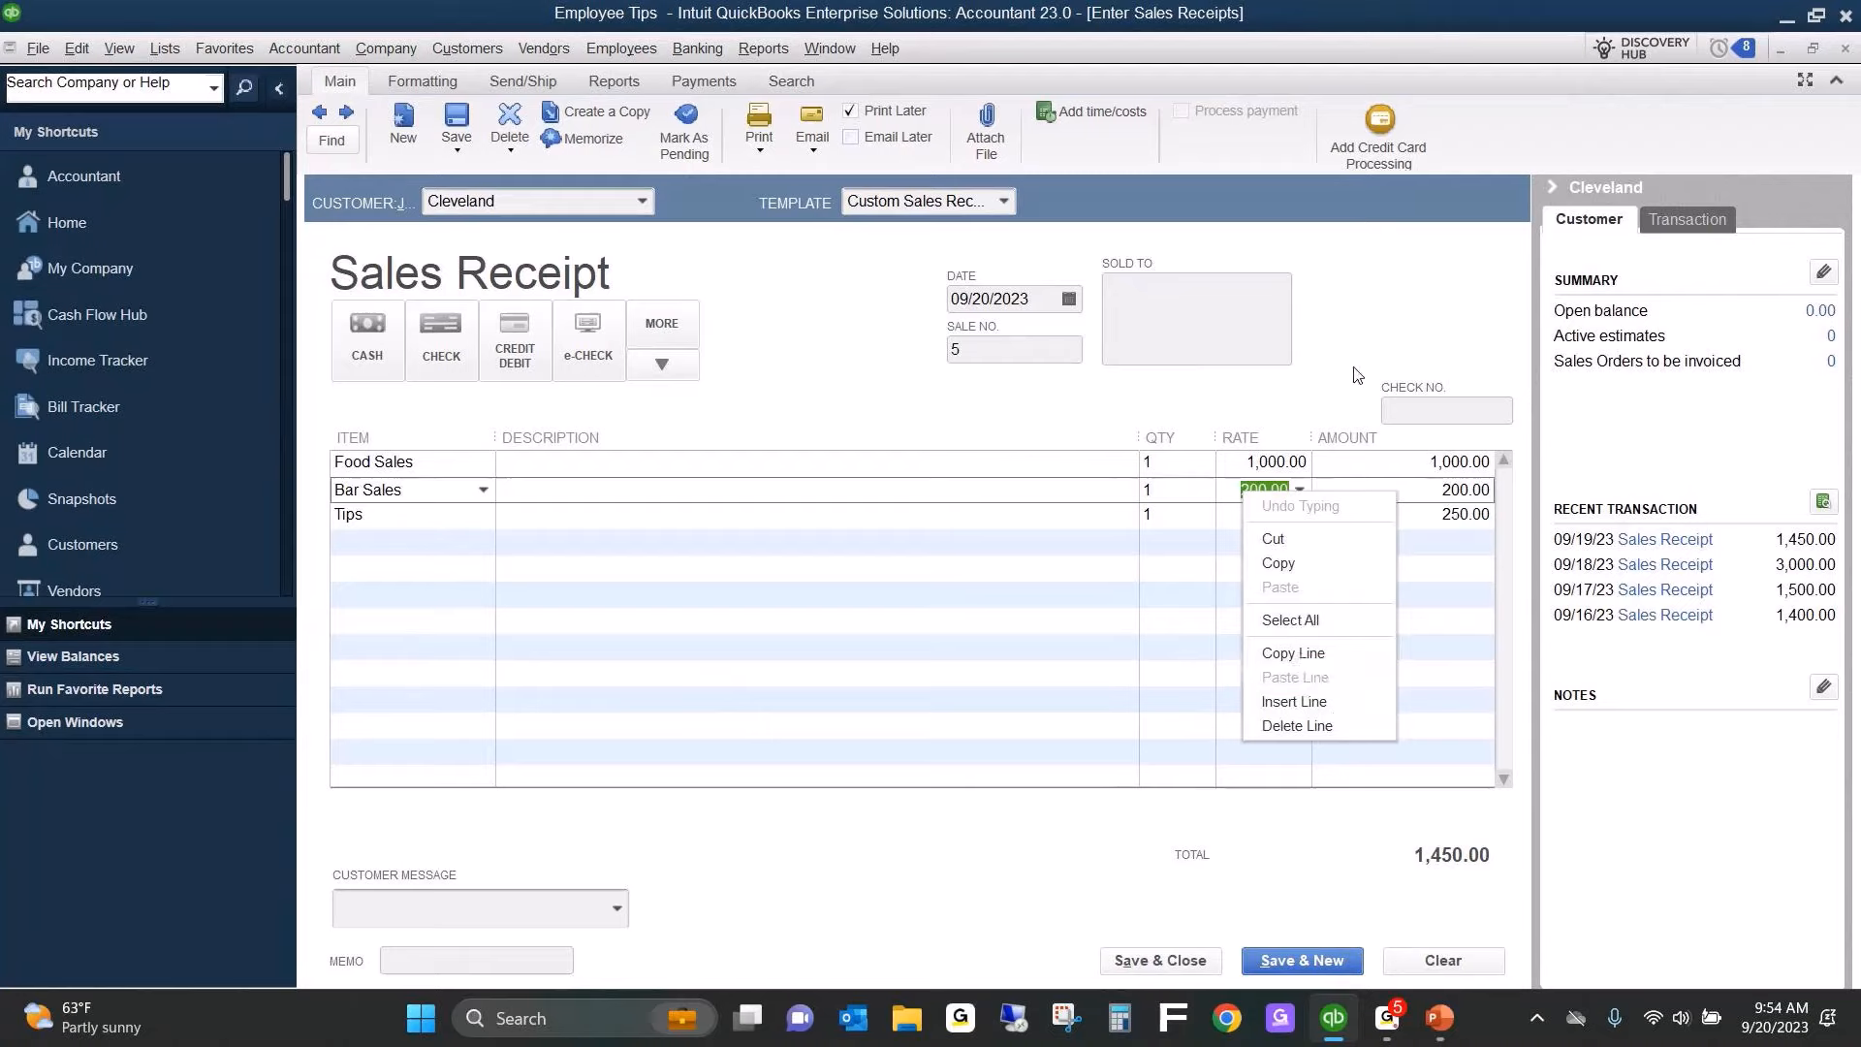
key(Escape)
click(1233, 463)
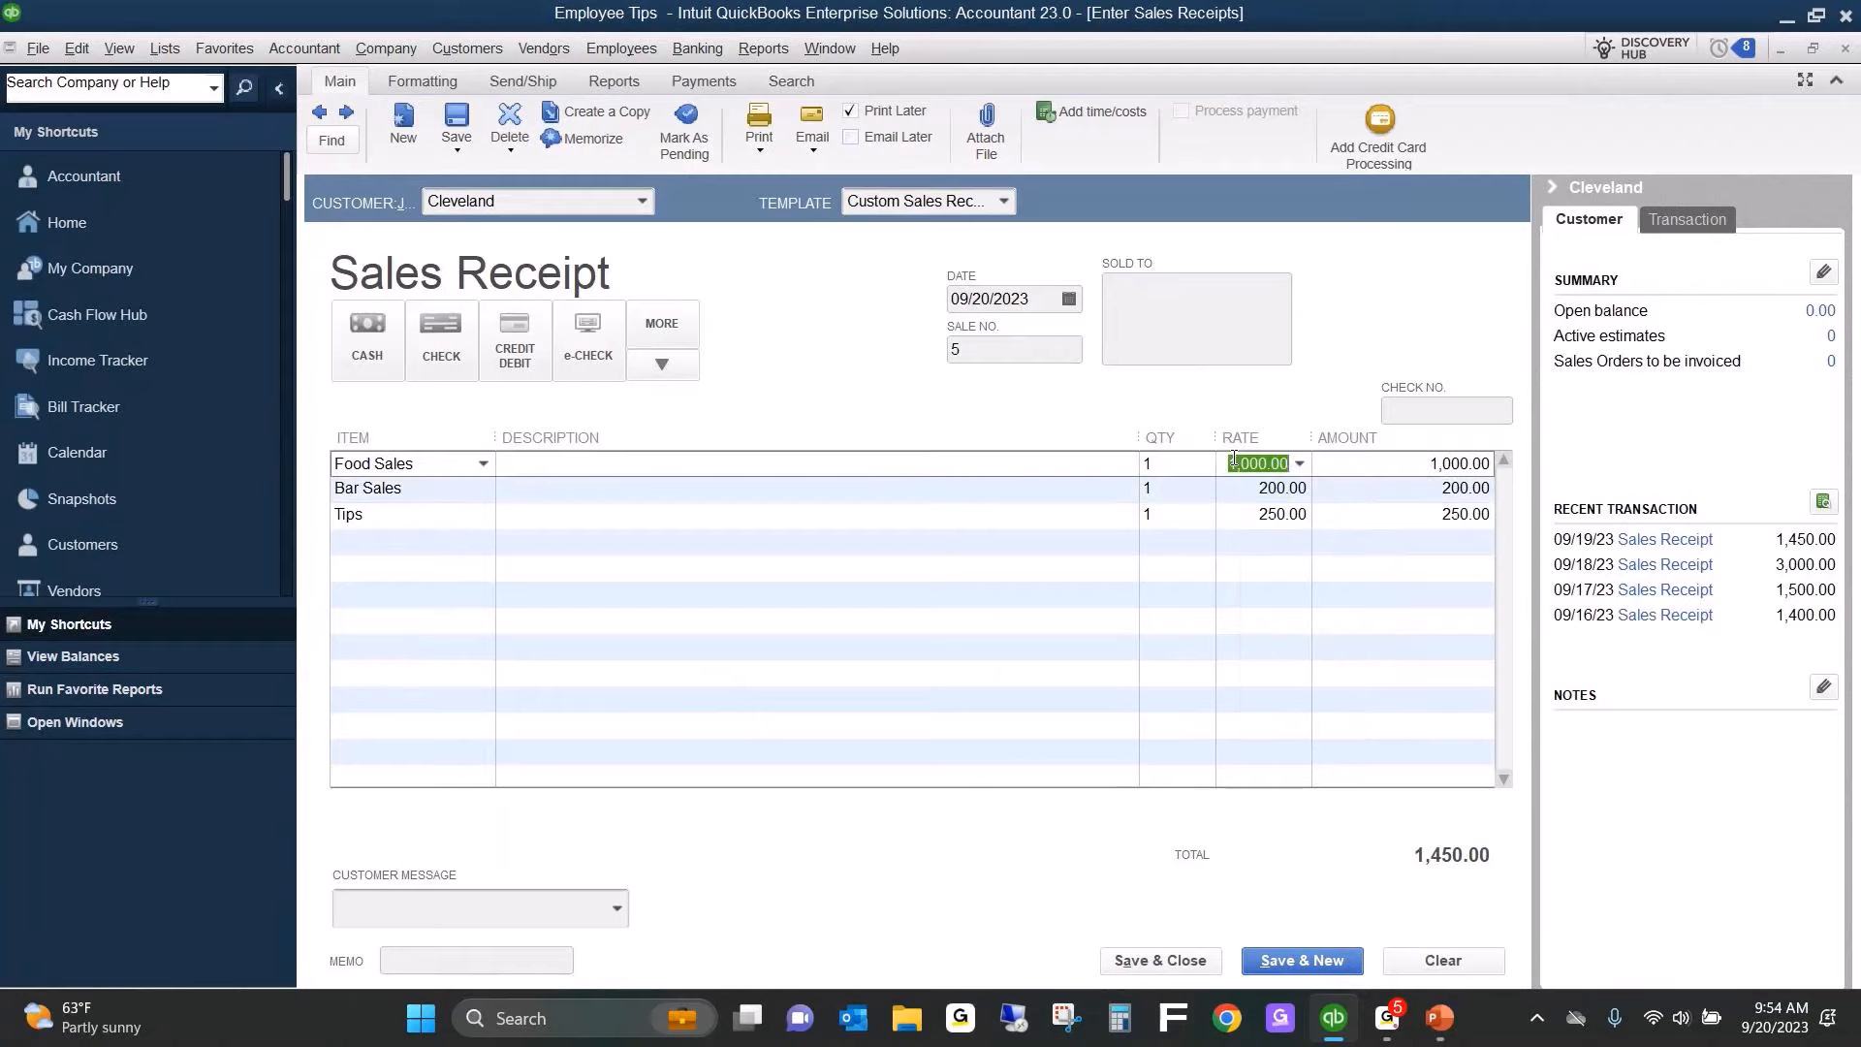
text(1250)
key(Tab)
Set the Bar Sales rate to 250 and the Tips rate to 500, then save and close the receipt.
key(Down)
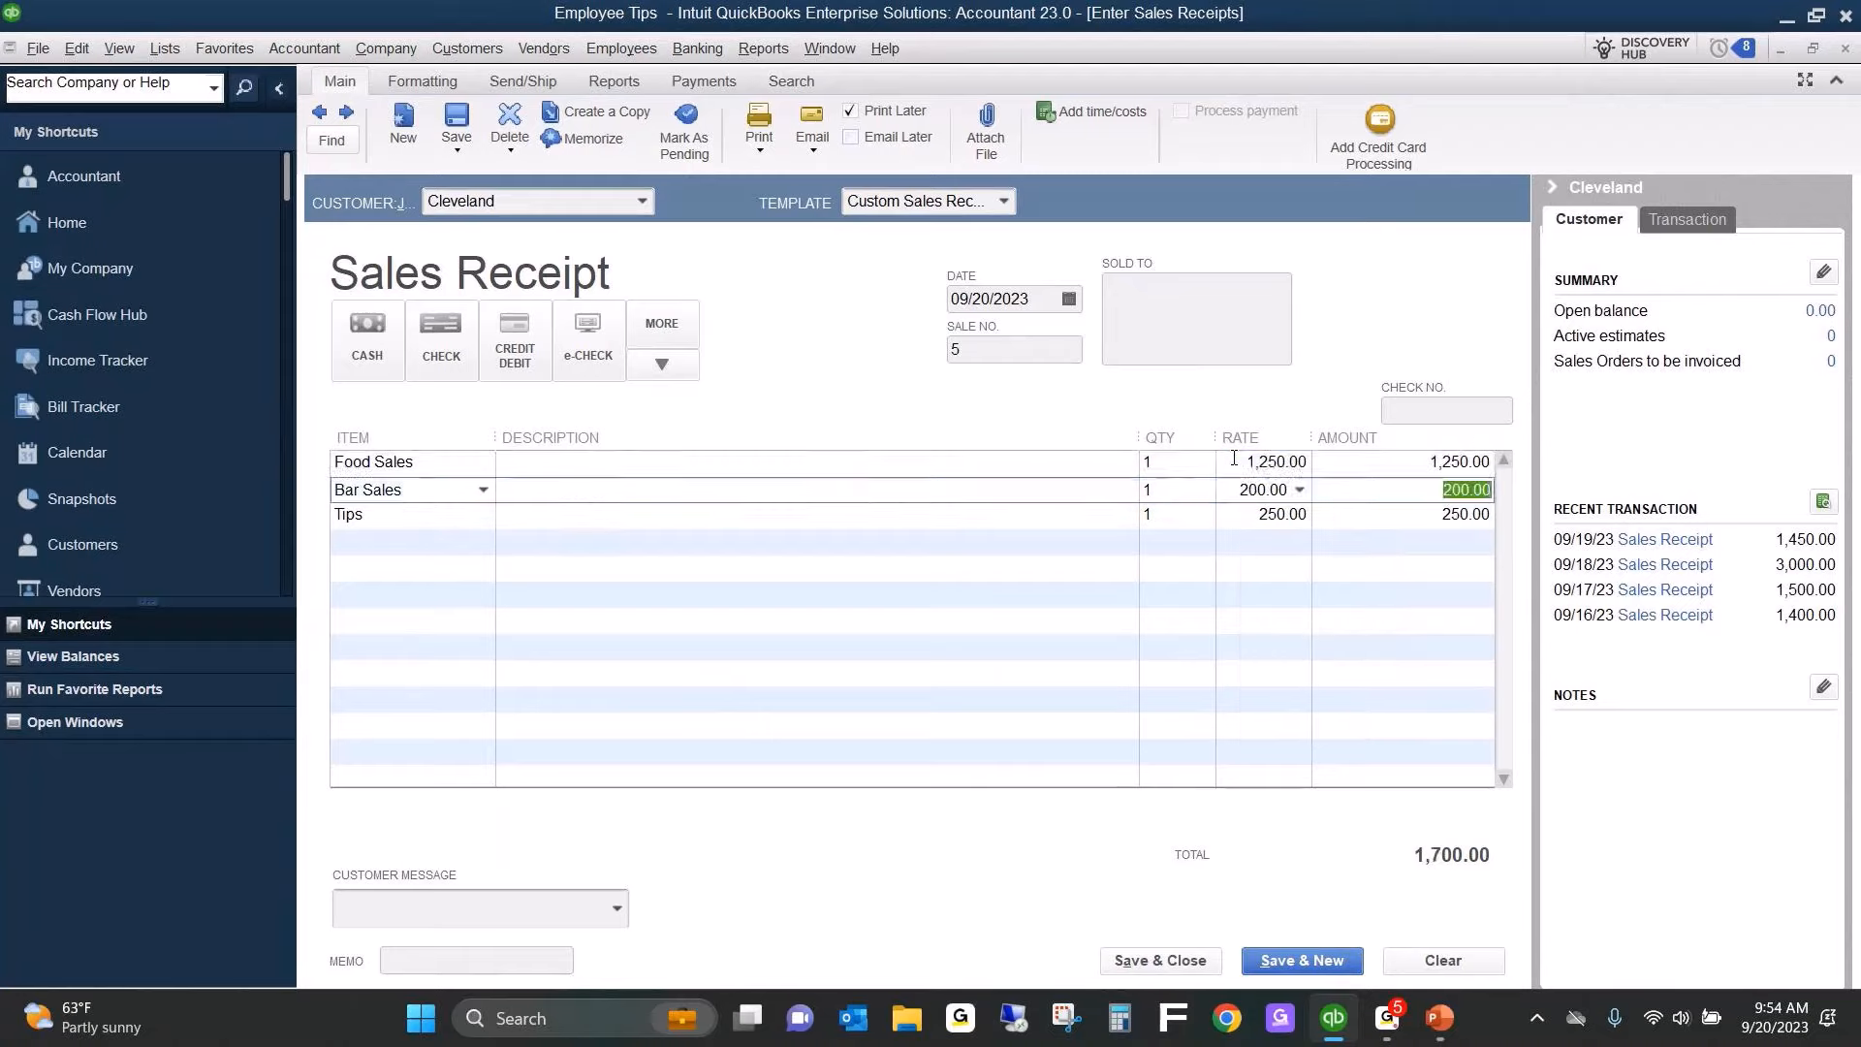
key(shift+Tab)
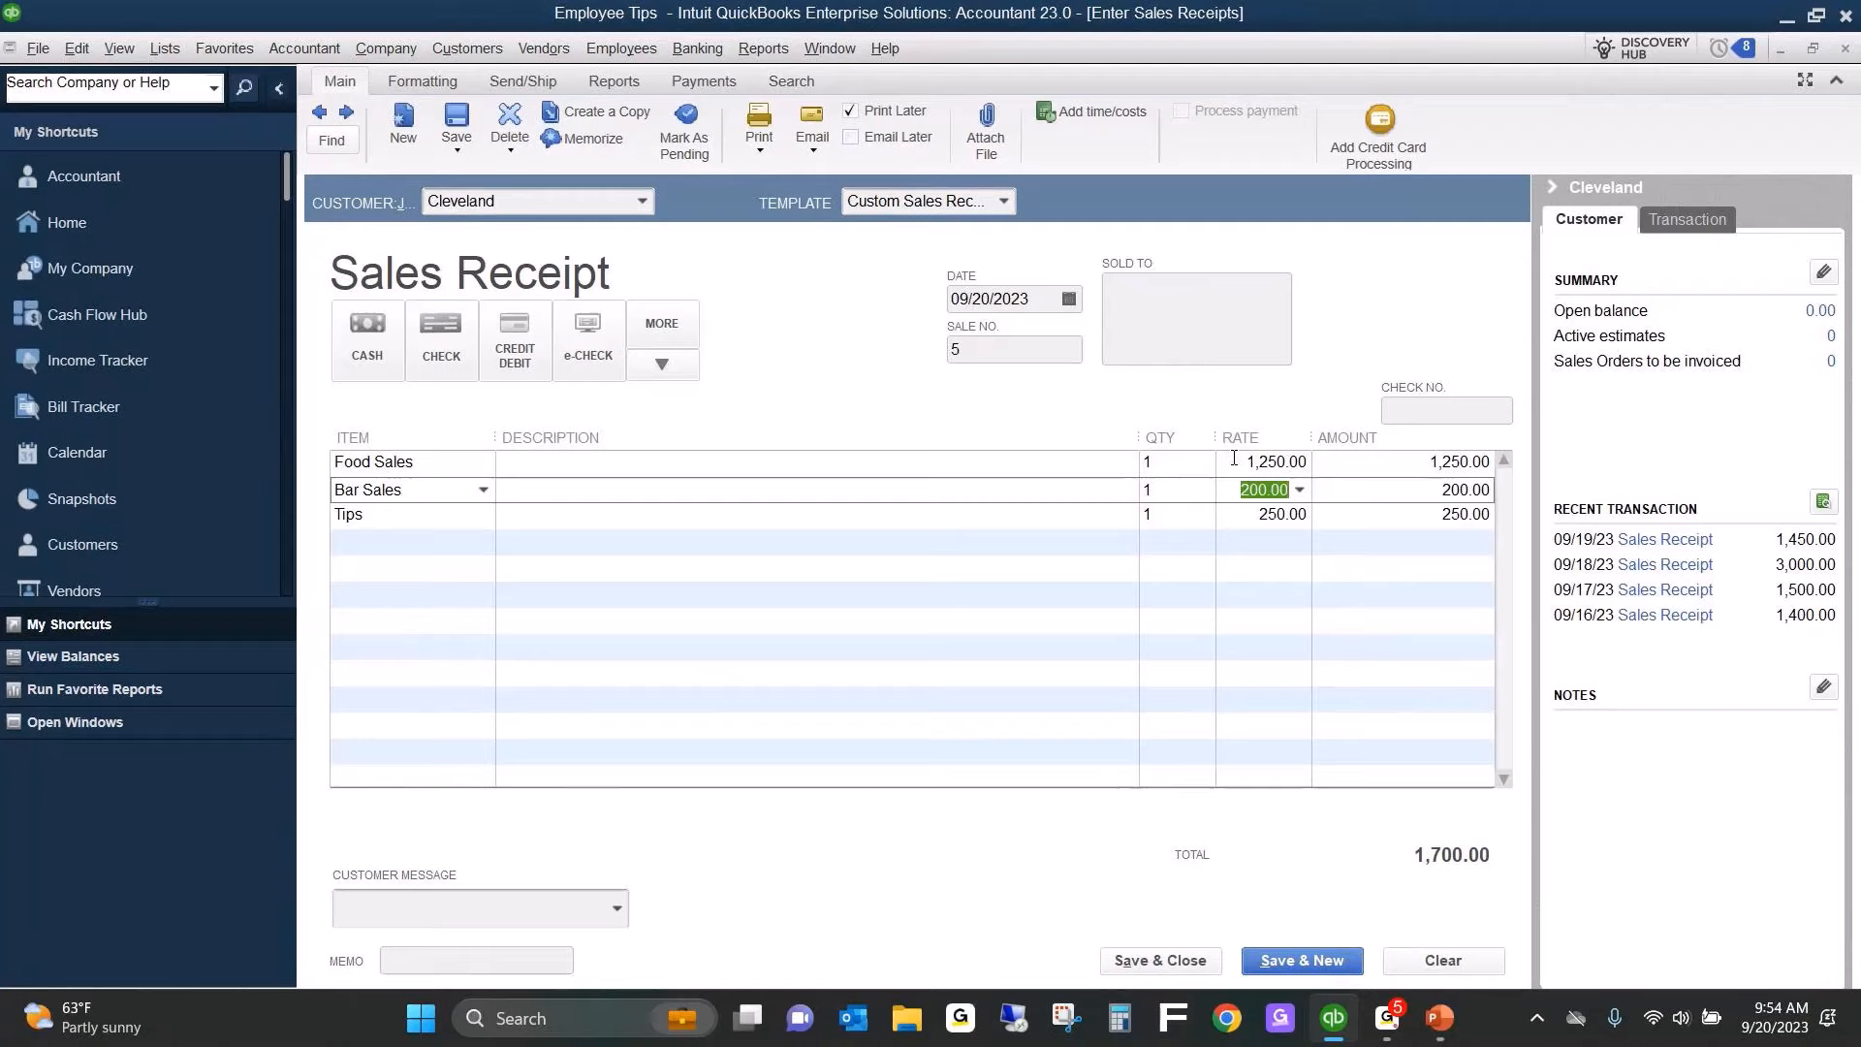
text(250)
key(Down)
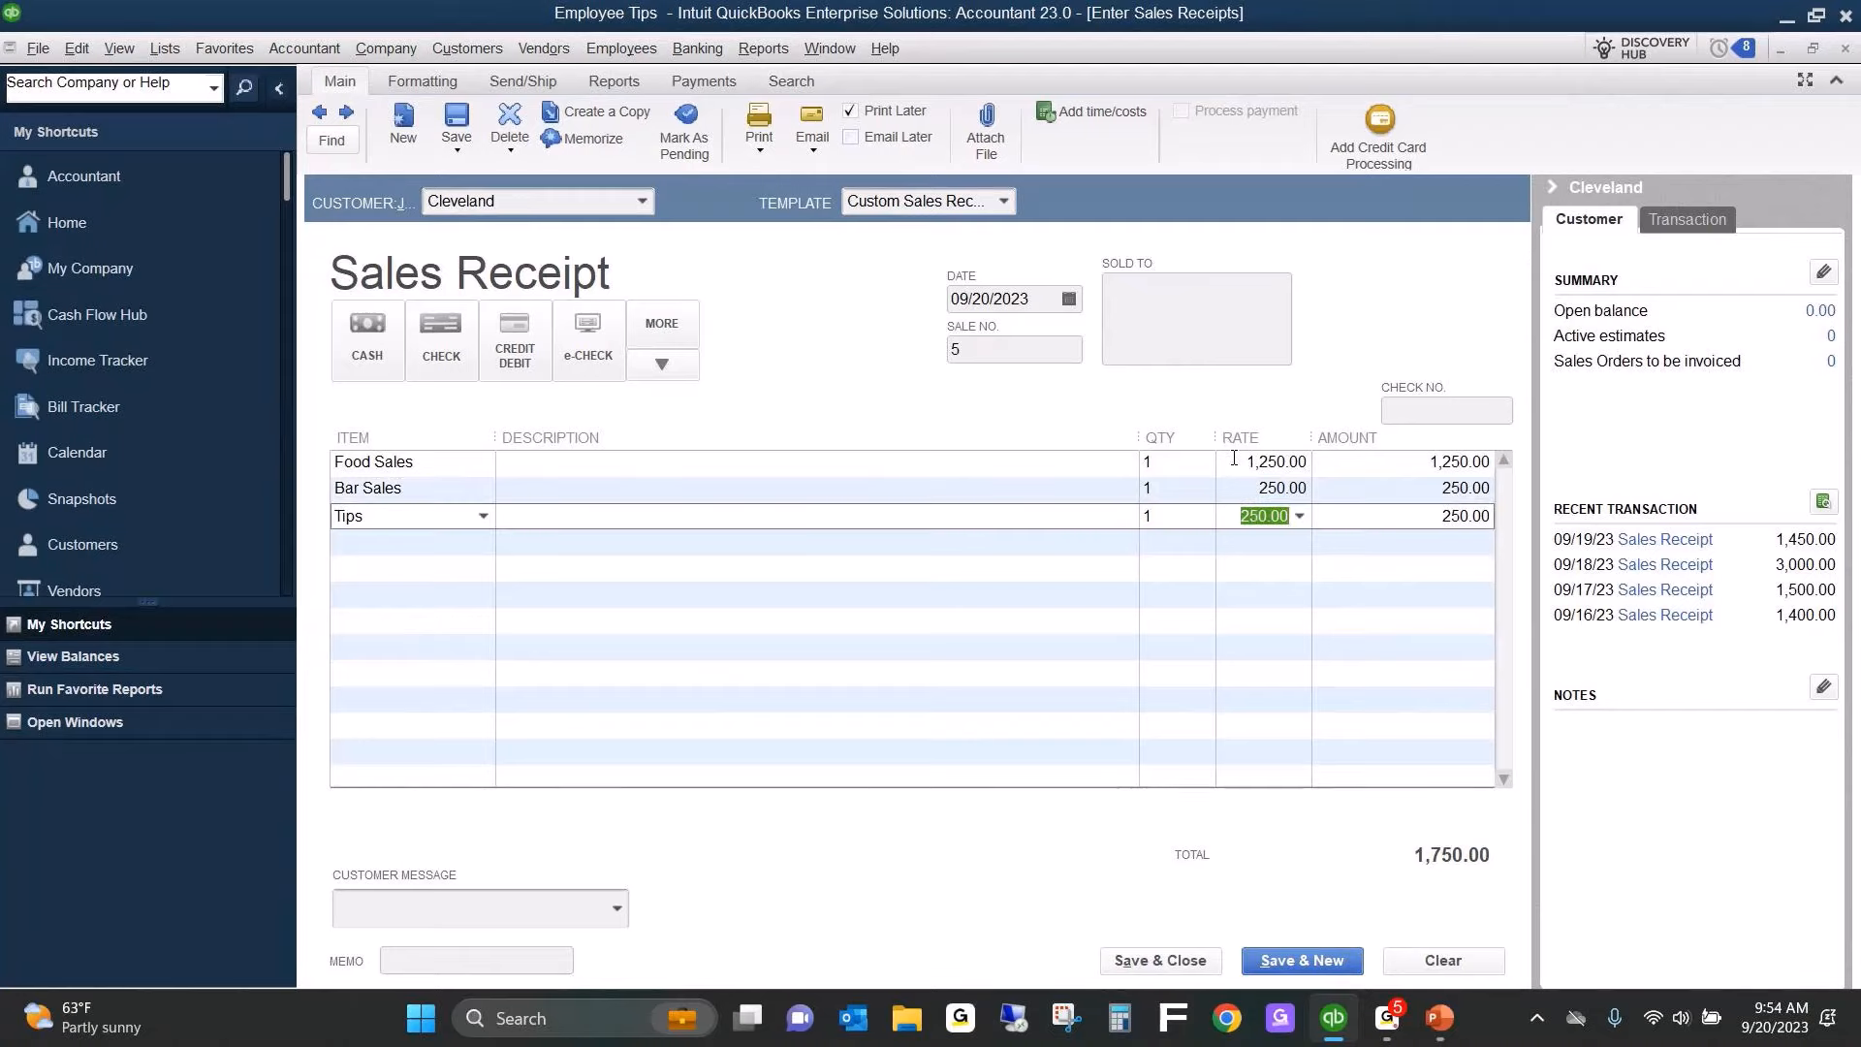
text(500)
key(Tab)
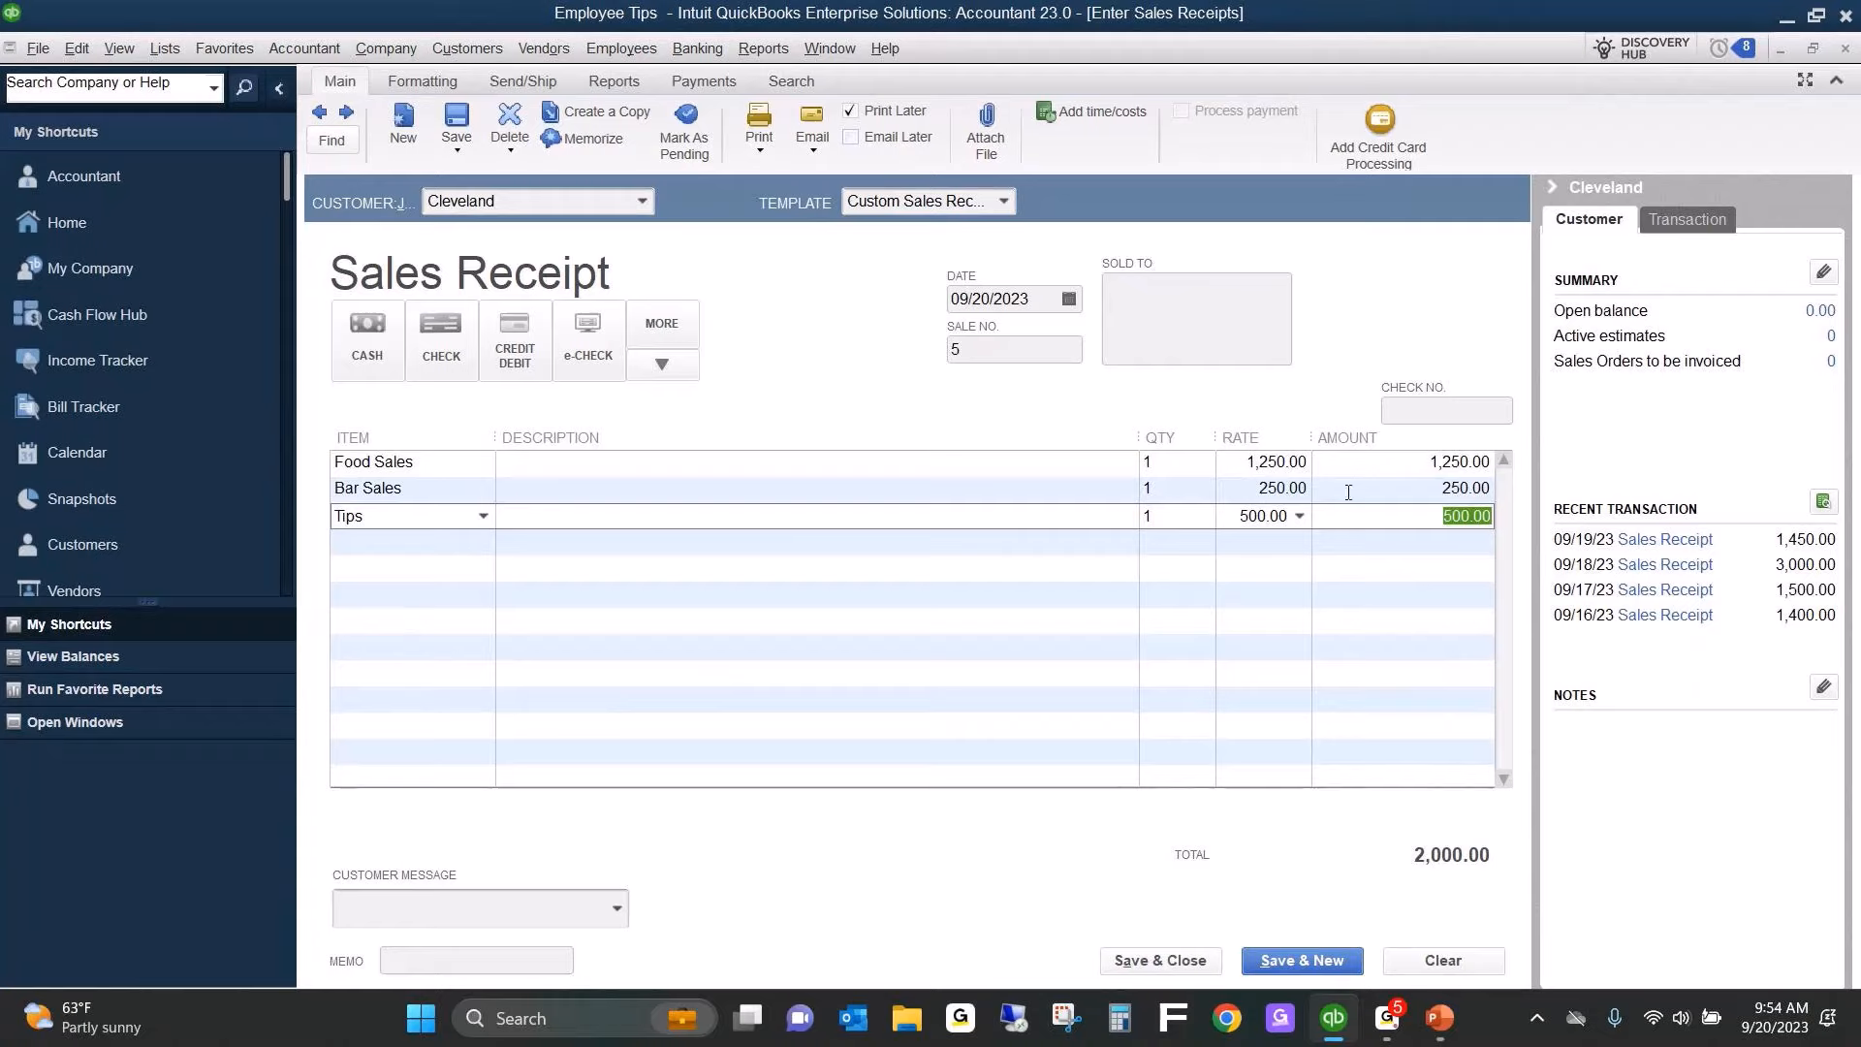
click(1159, 968)
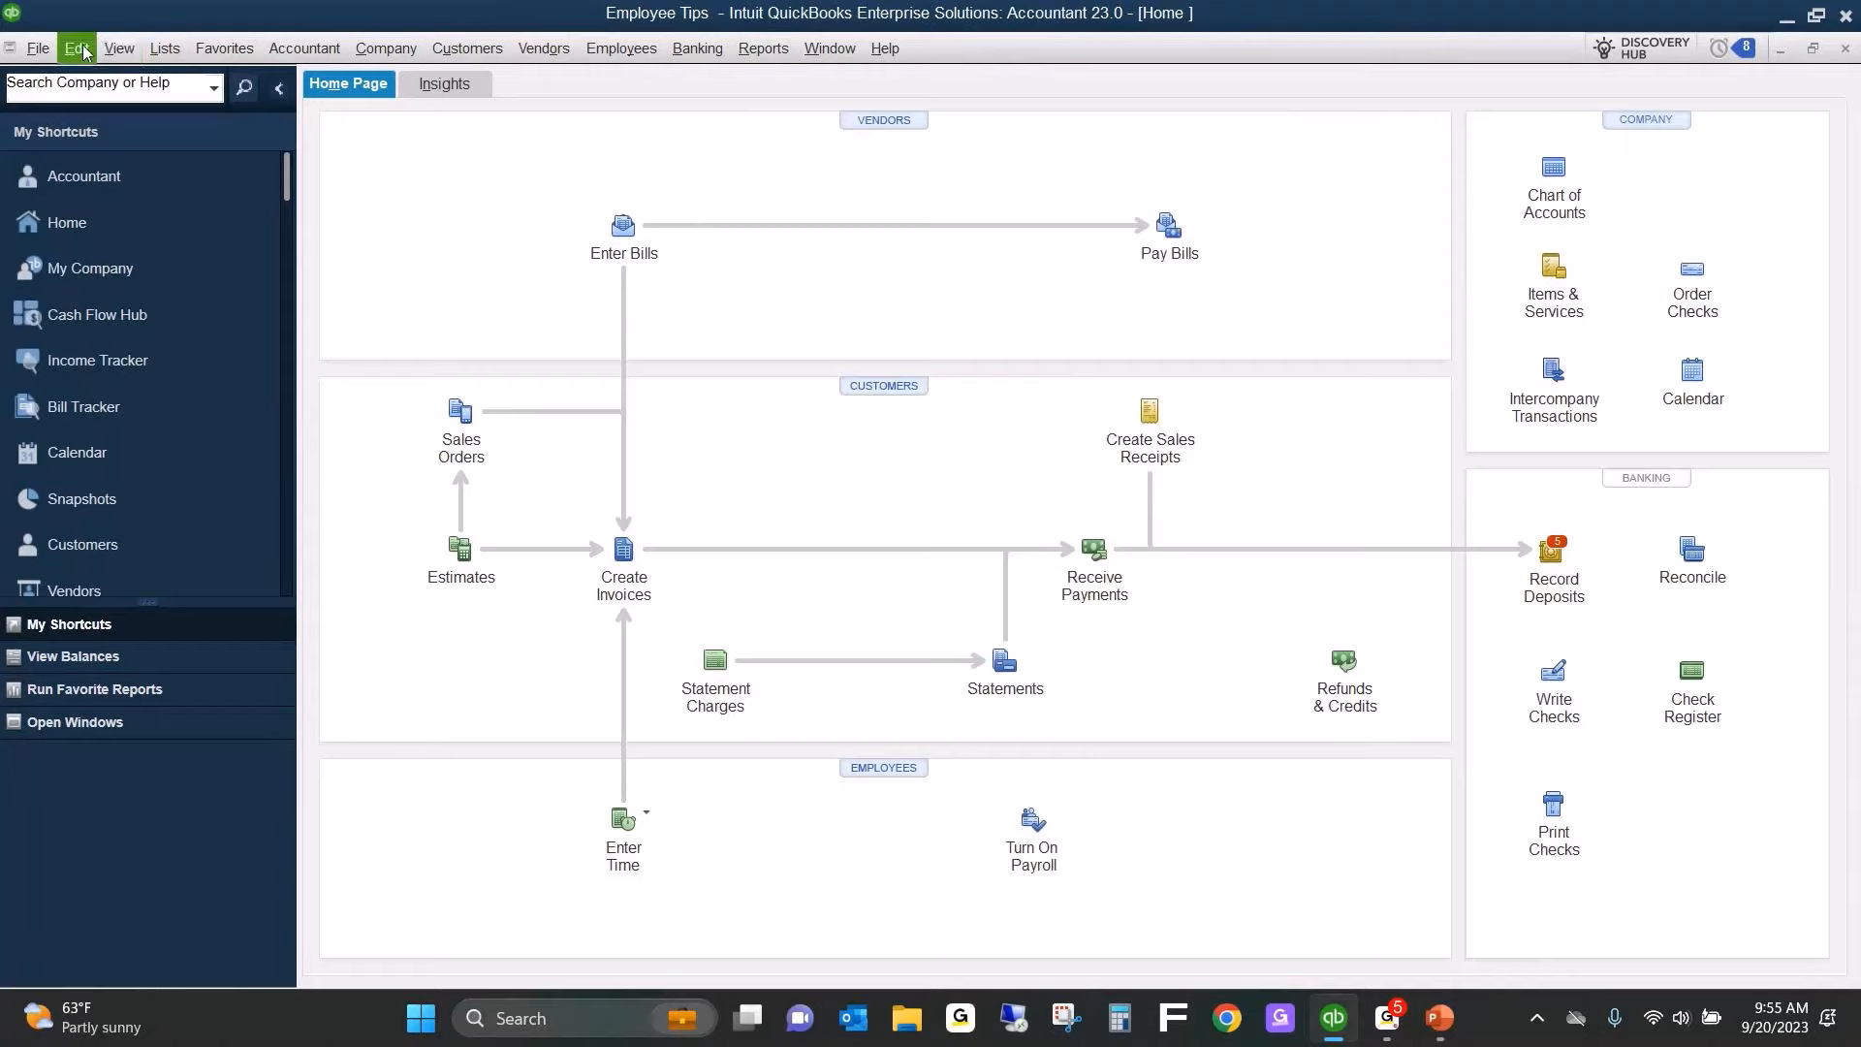
Switch the window layout from the Left Icon Bar to the Top Icon Bar.
click(118, 50)
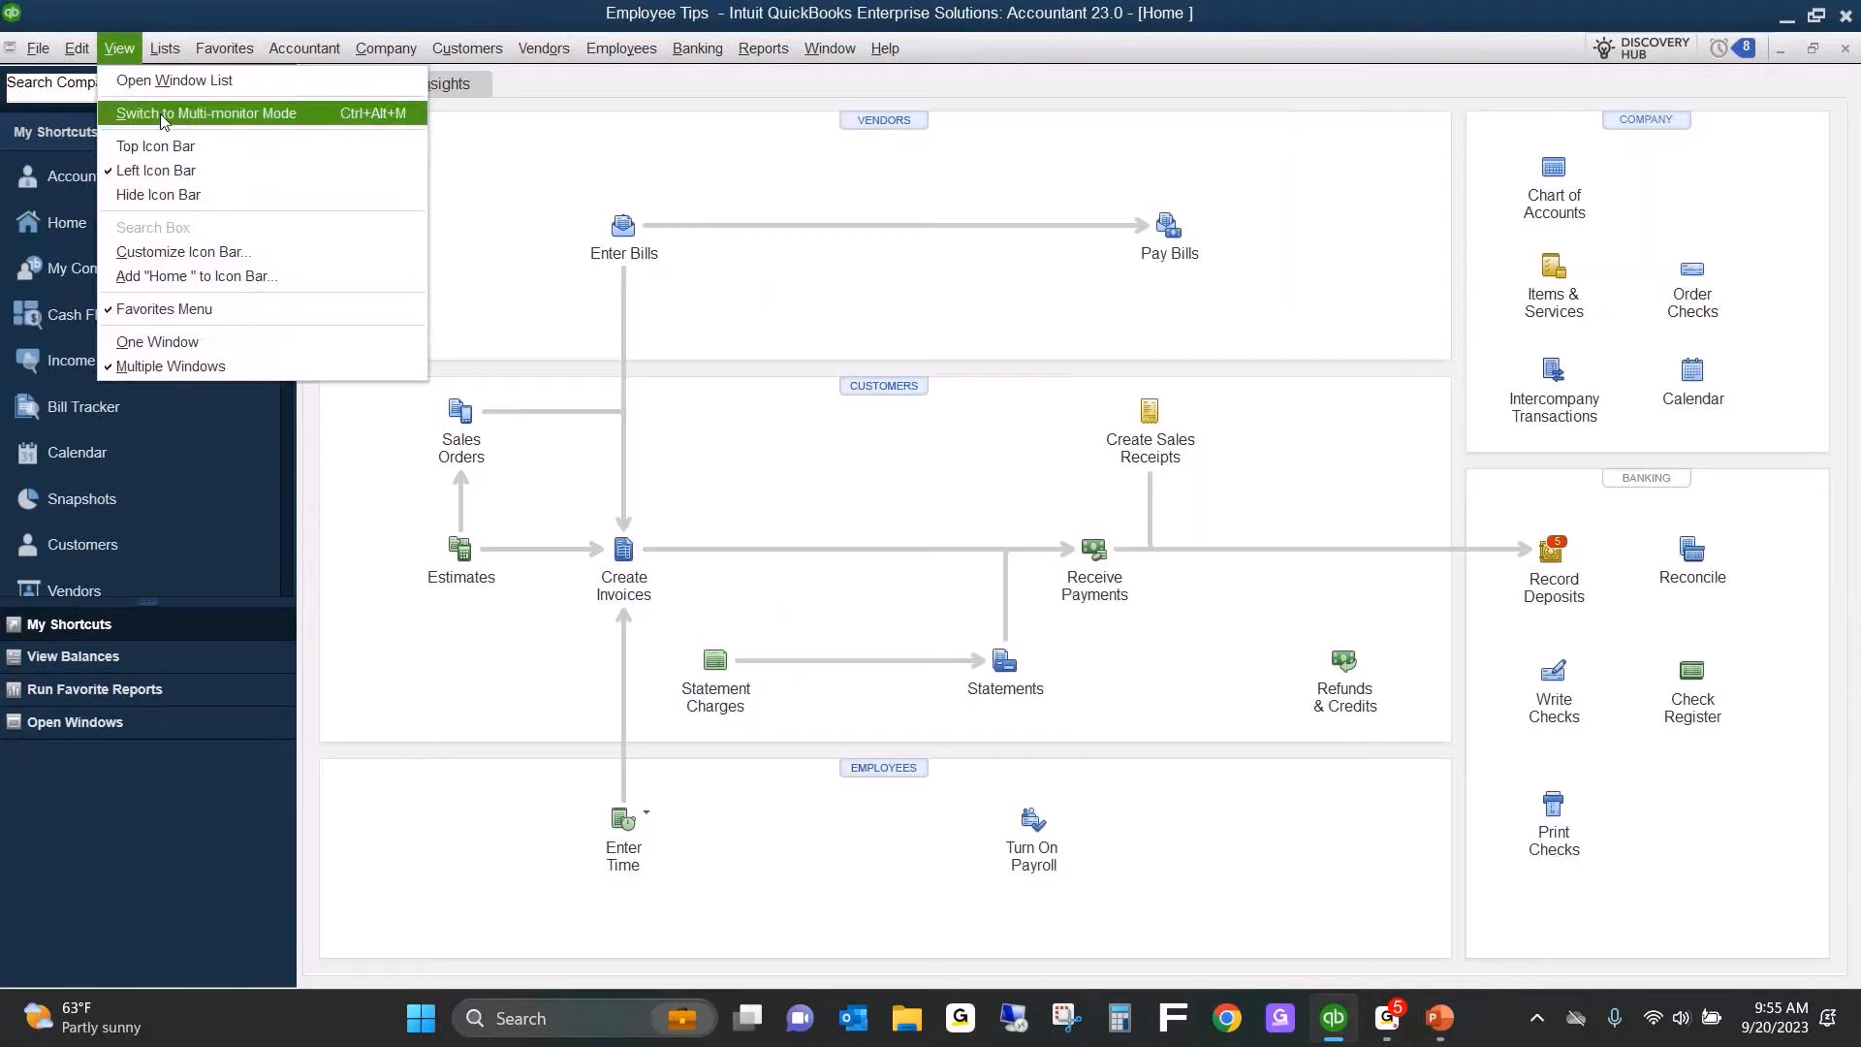
click(209, 145)
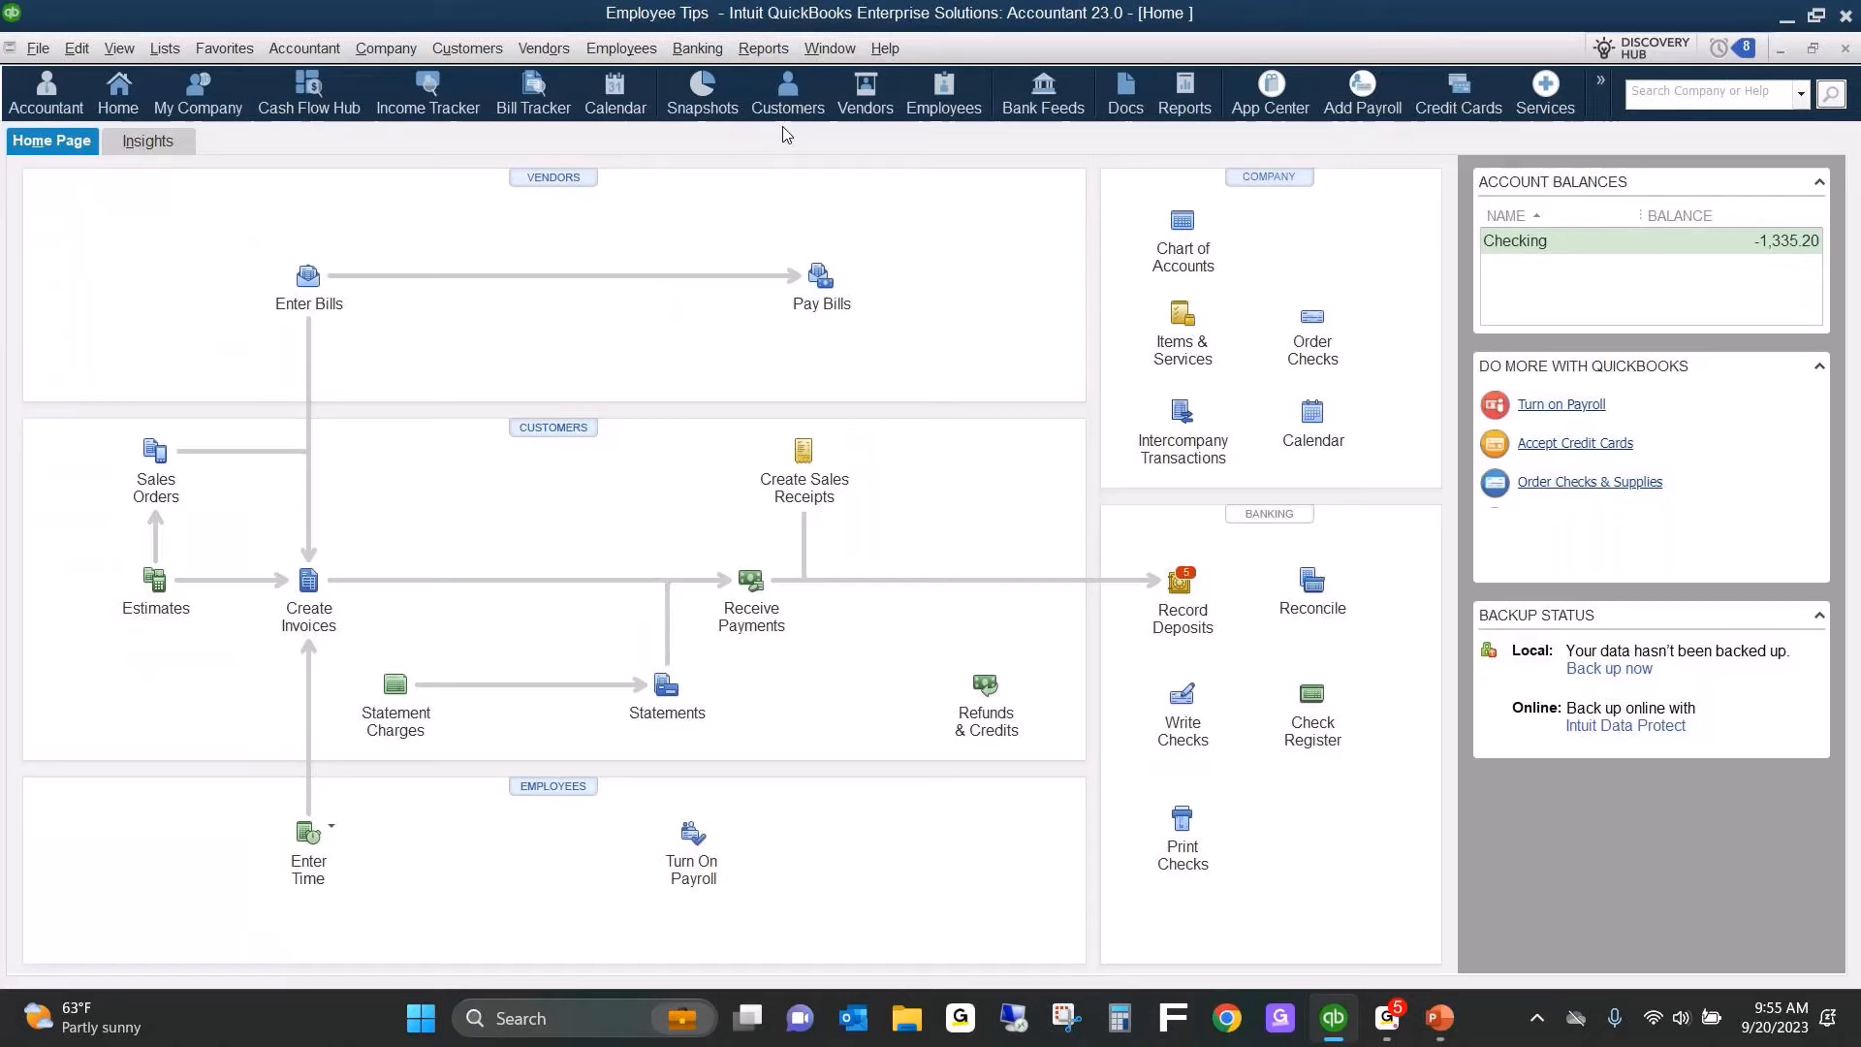
Start a new custom Transaction Detail report.
click(762, 48)
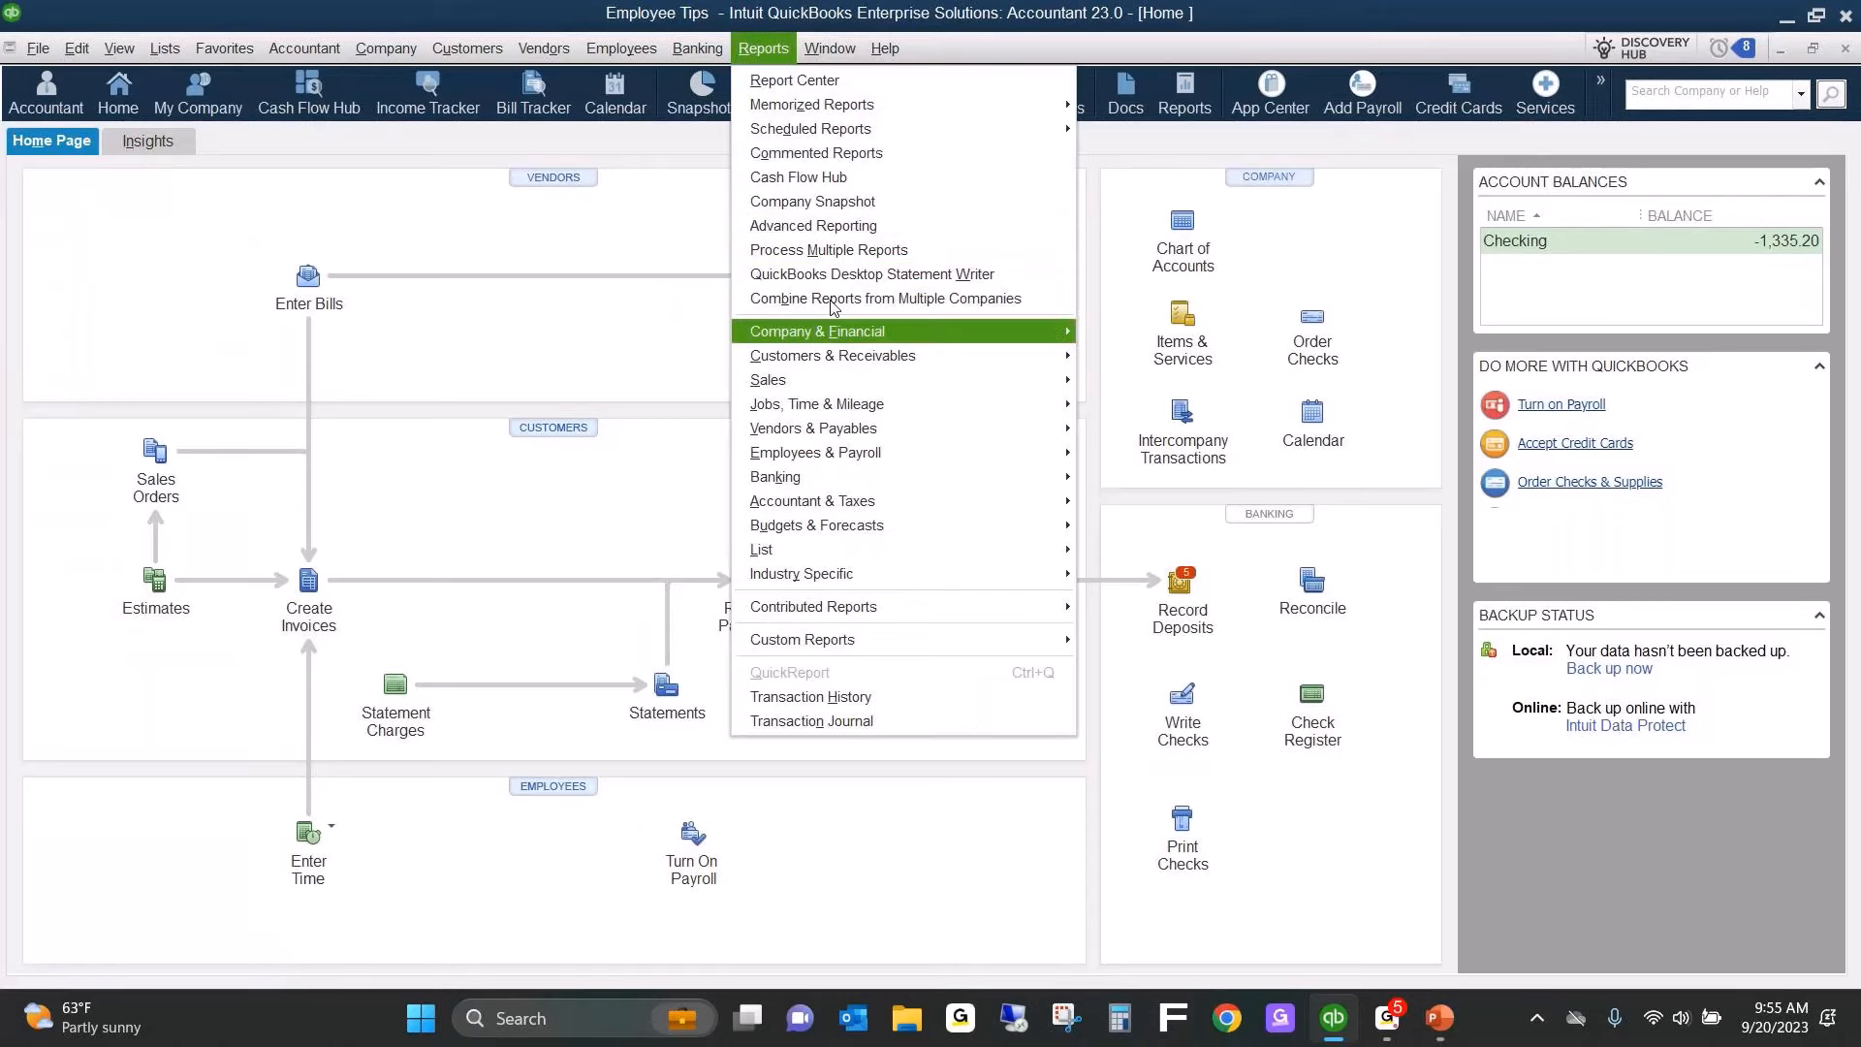
mouse_move(810, 648)
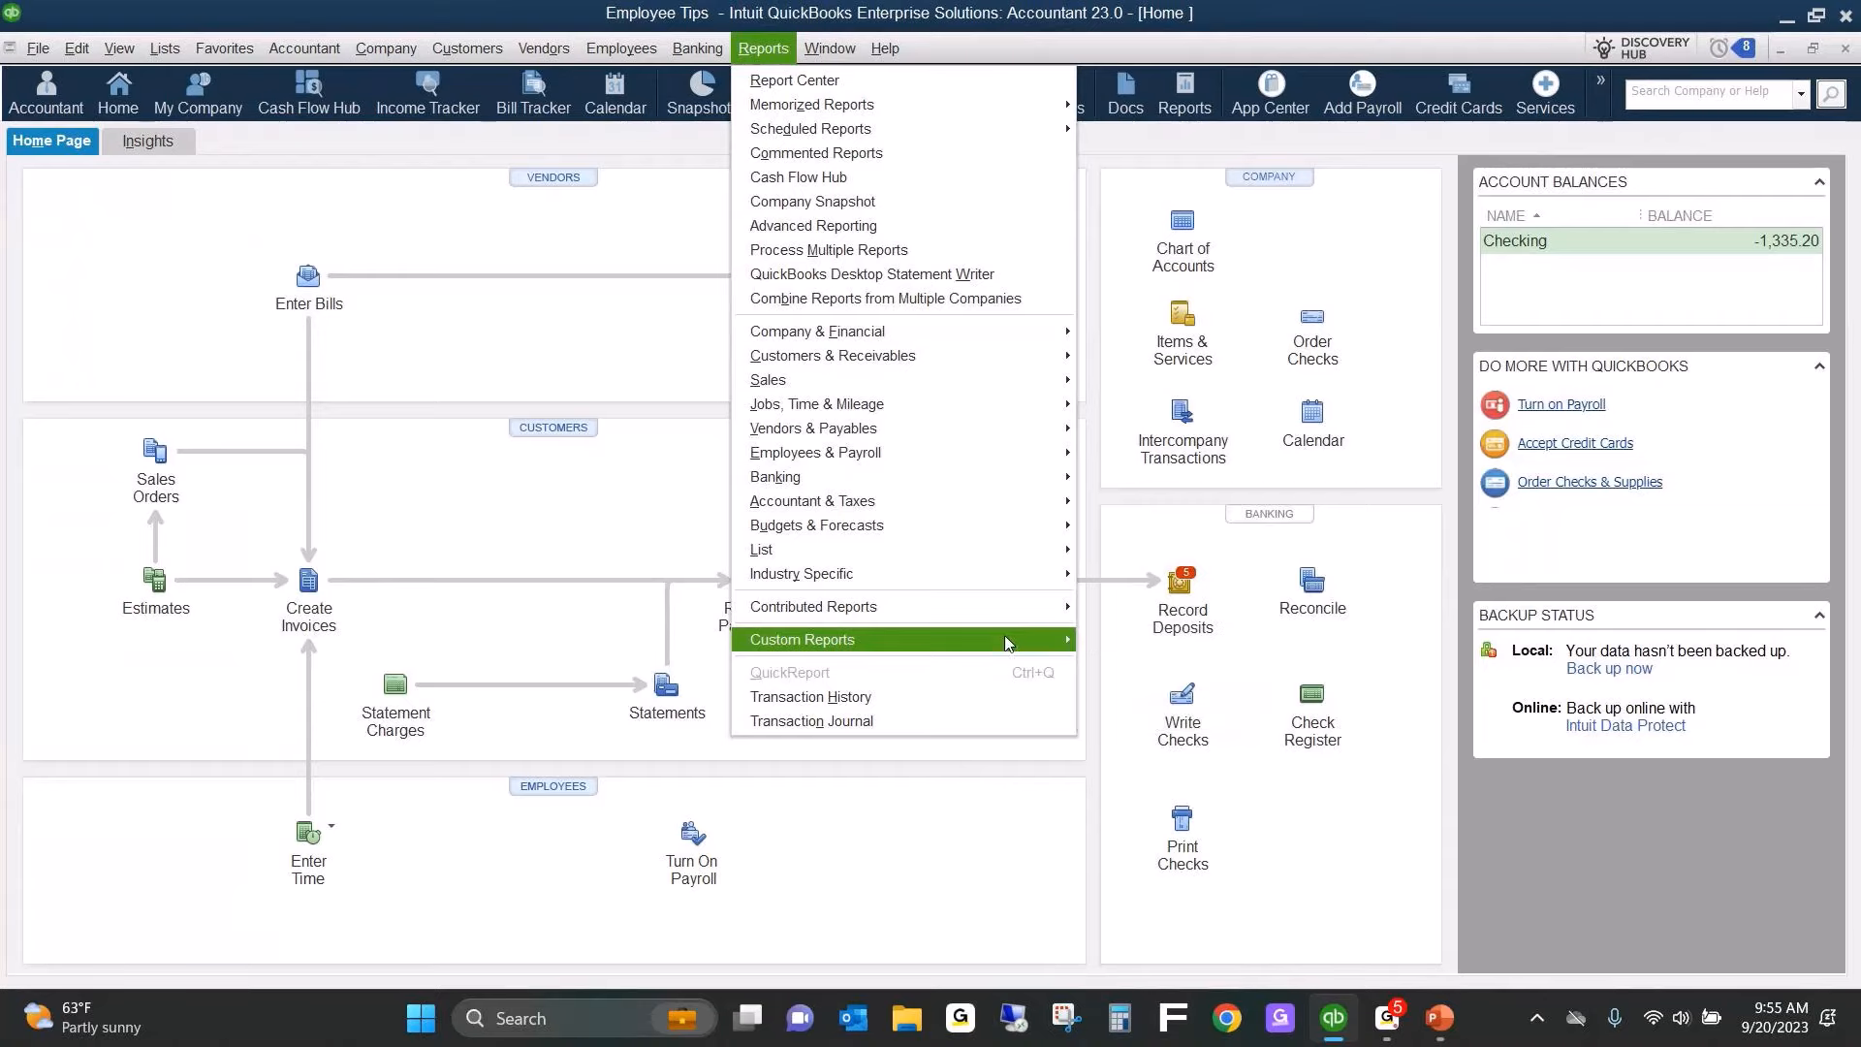
mouse_move(1008, 644)
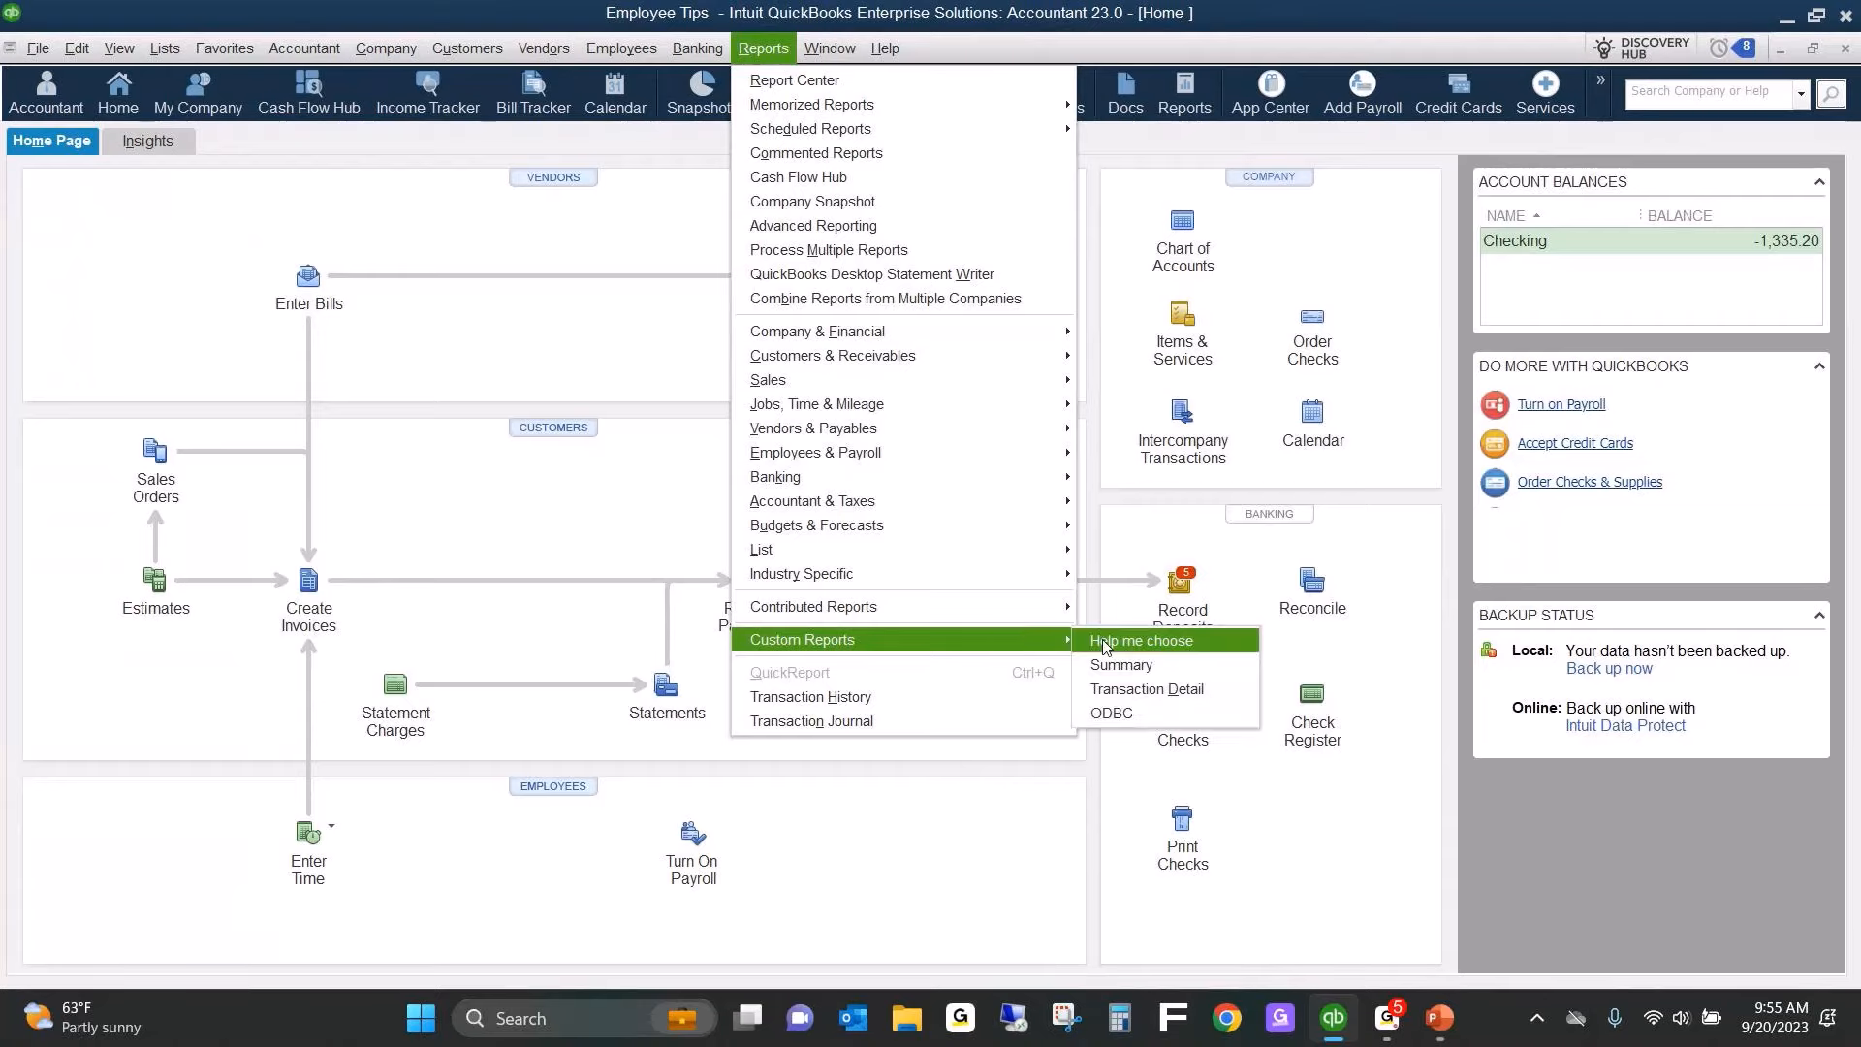
click(1141, 690)
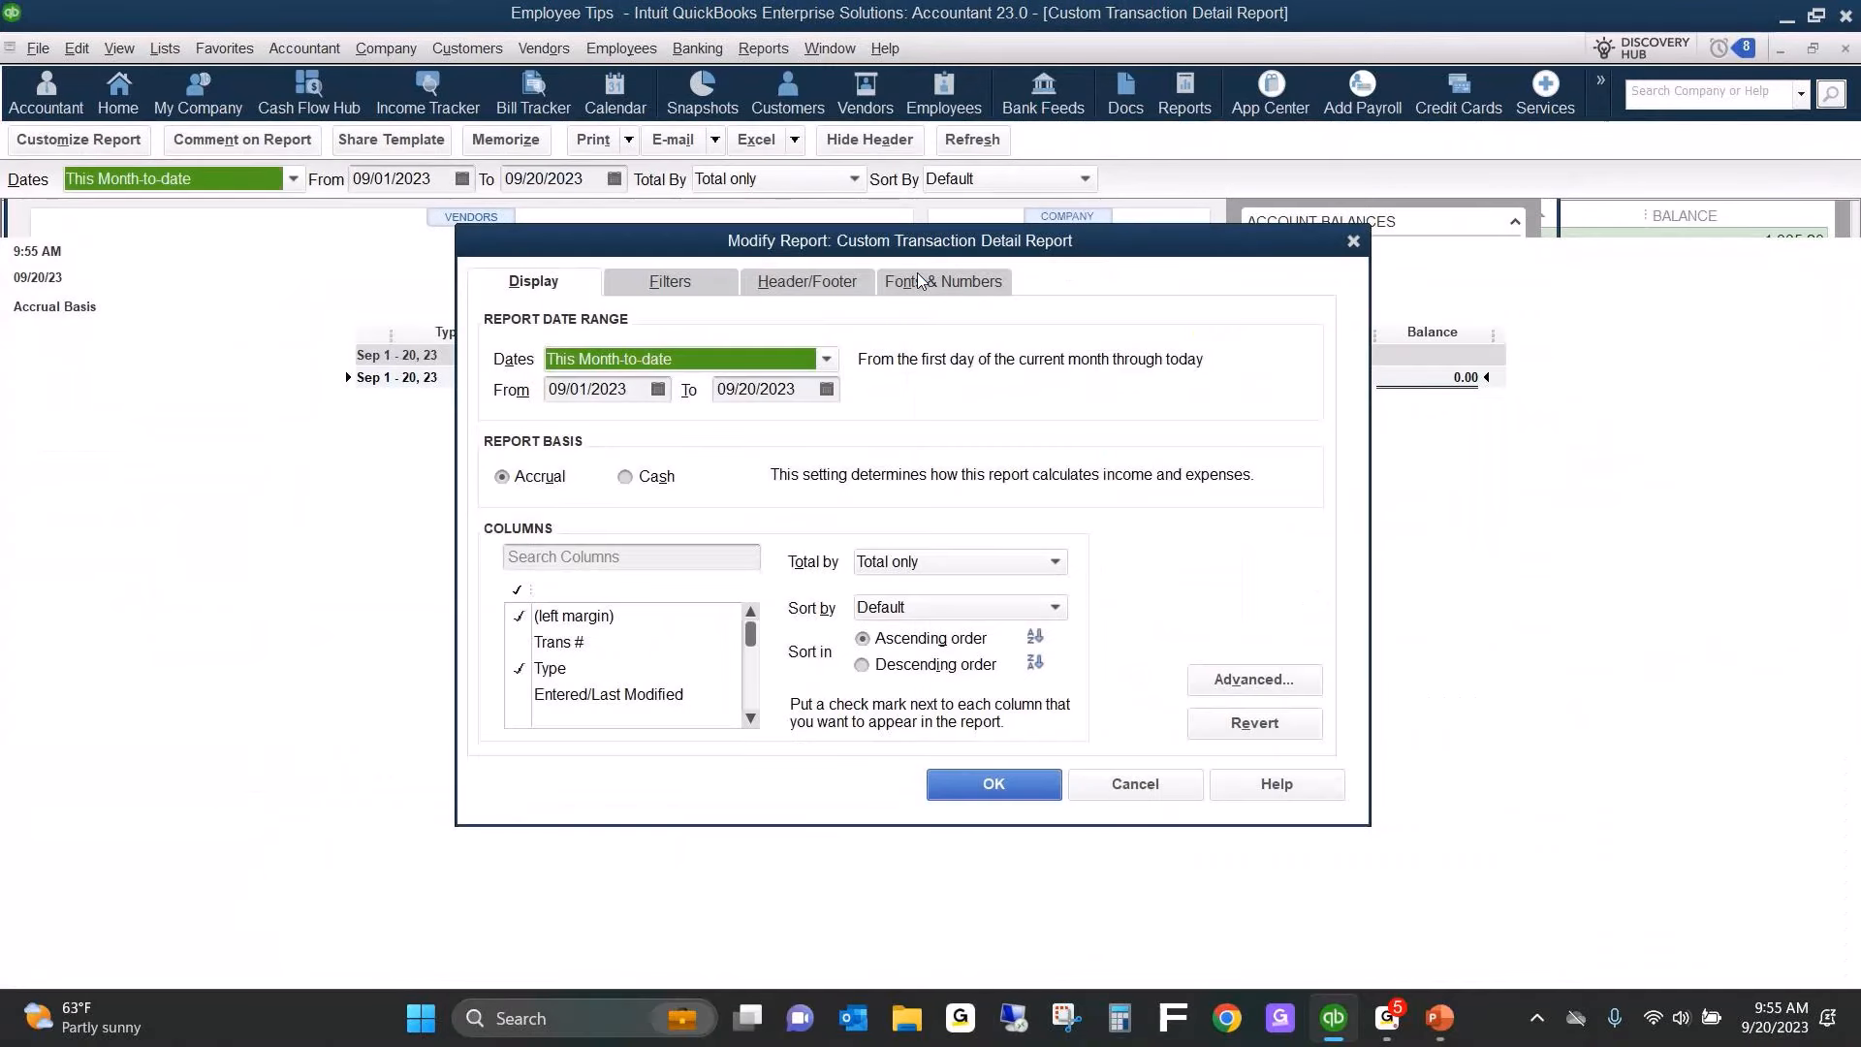
Filter the custom report to the Employee Tips Payable account and set its date range to All.
click(673, 281)
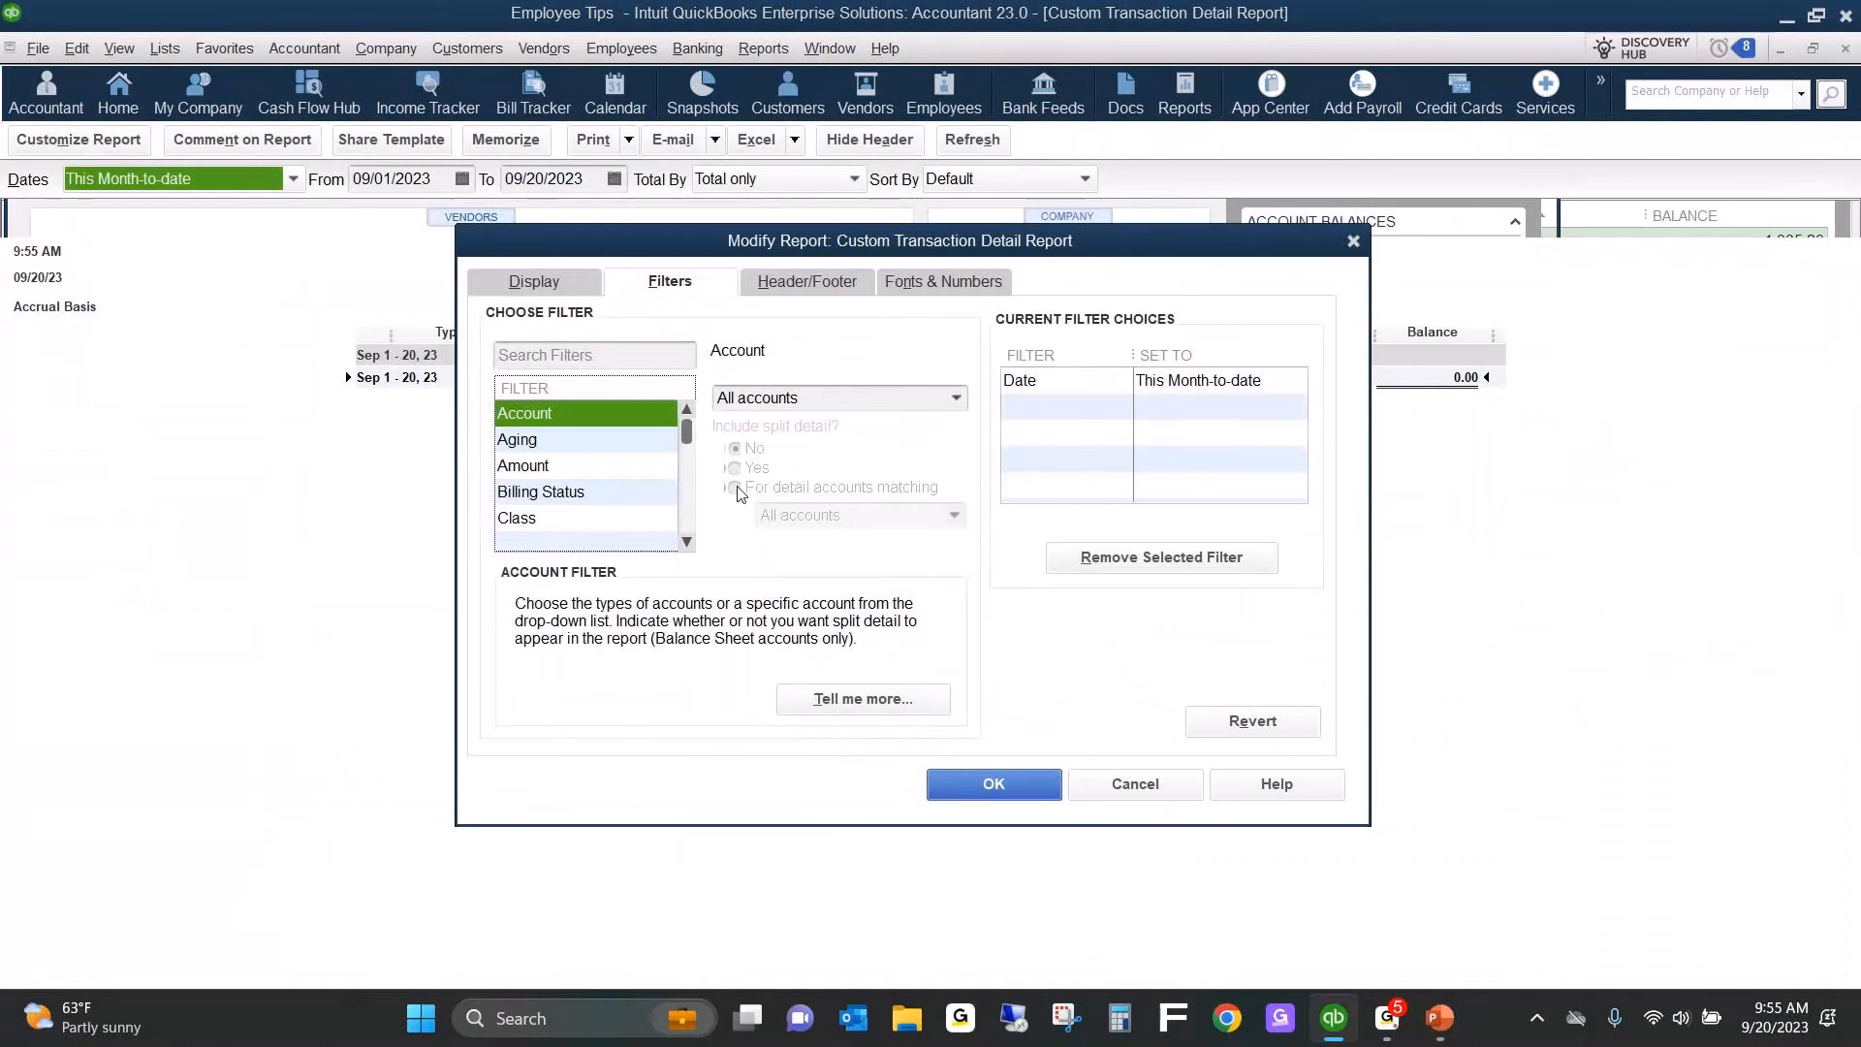
key(Tab)
text(Employee Tips Payable)
key(Tab)
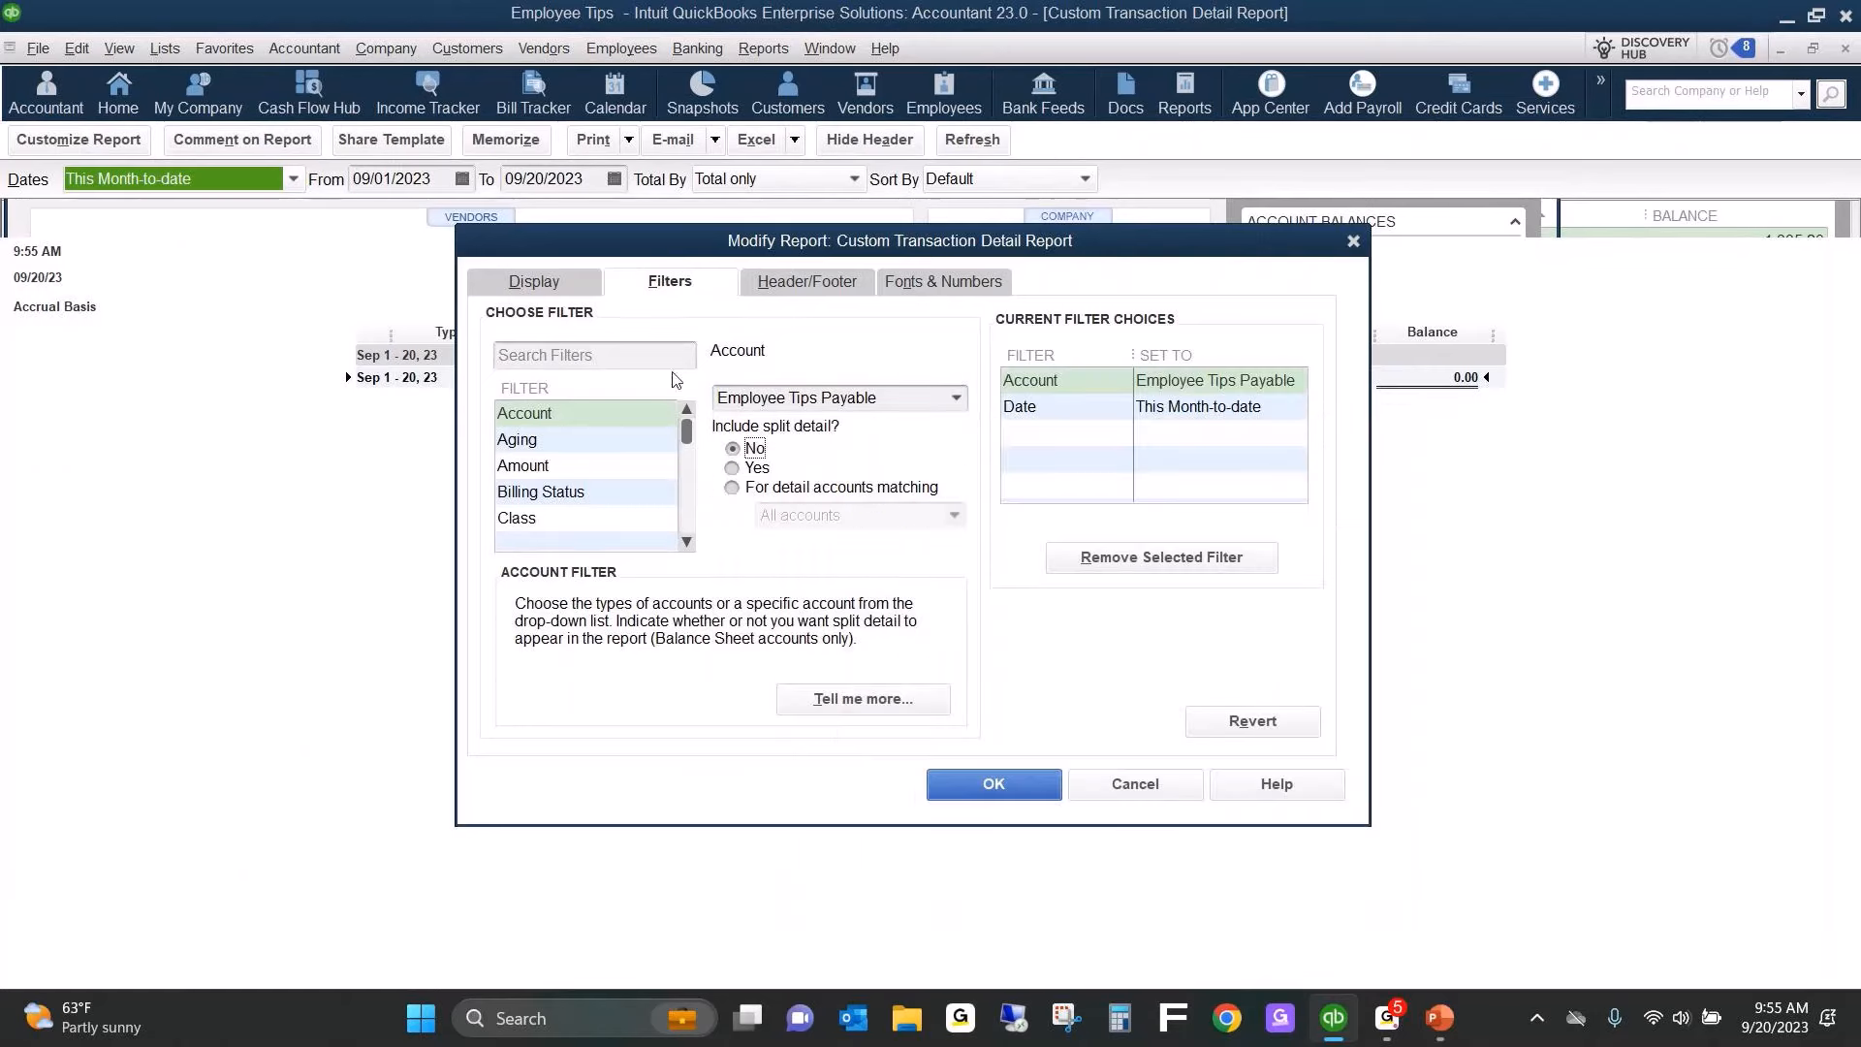
click(535, 282)
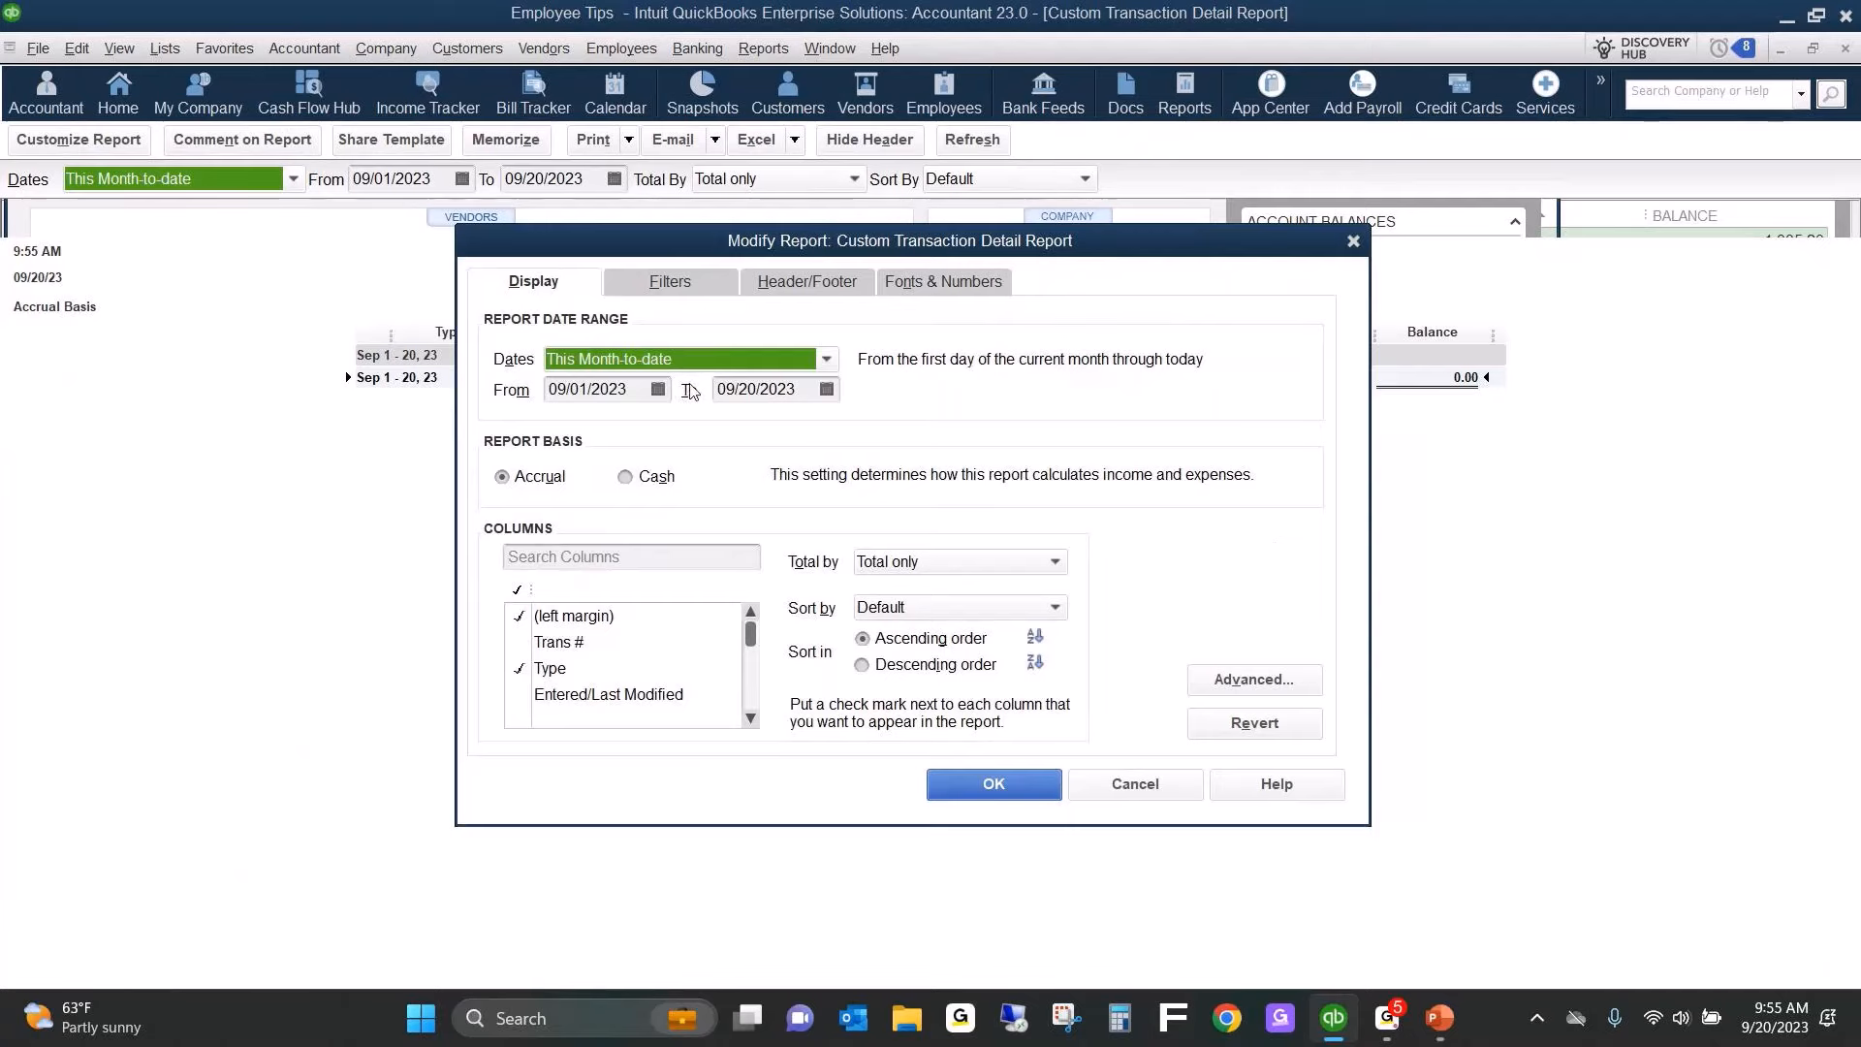
text(All)
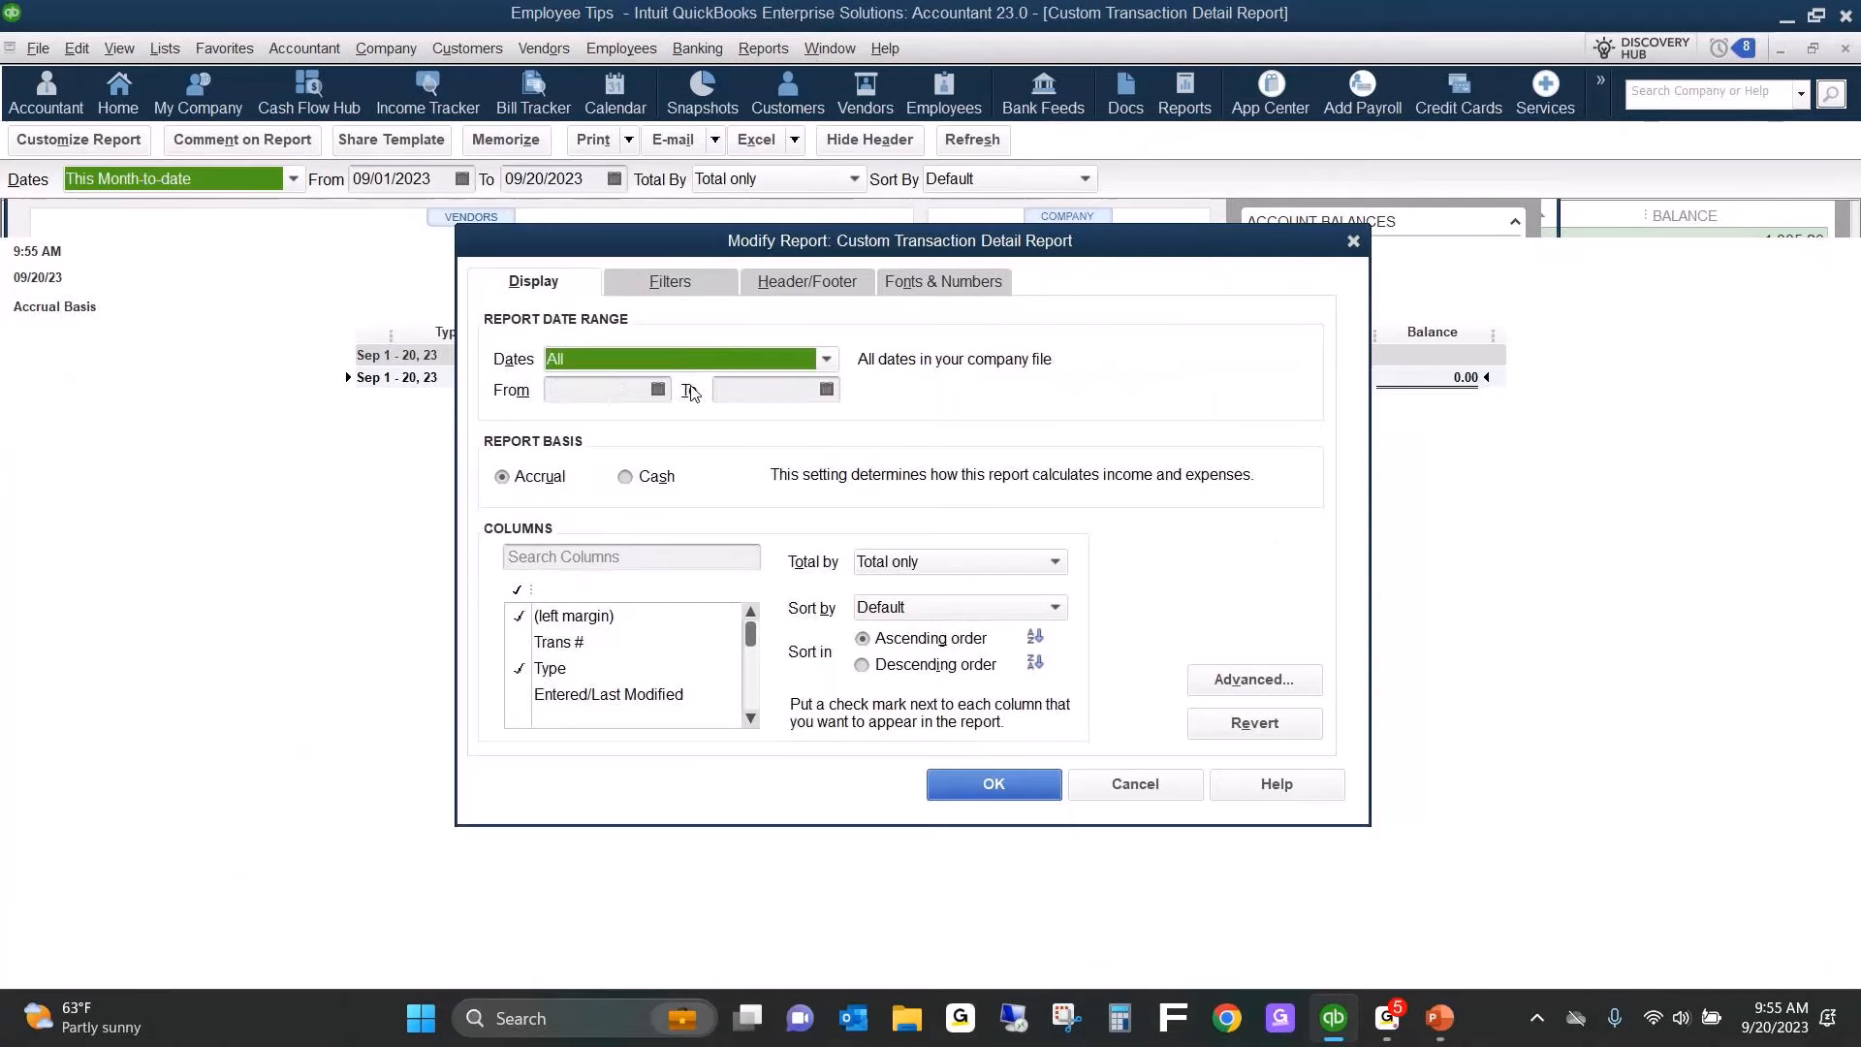
Add a Cleared filter set to No and apply the report modifications.
click(672, 282)
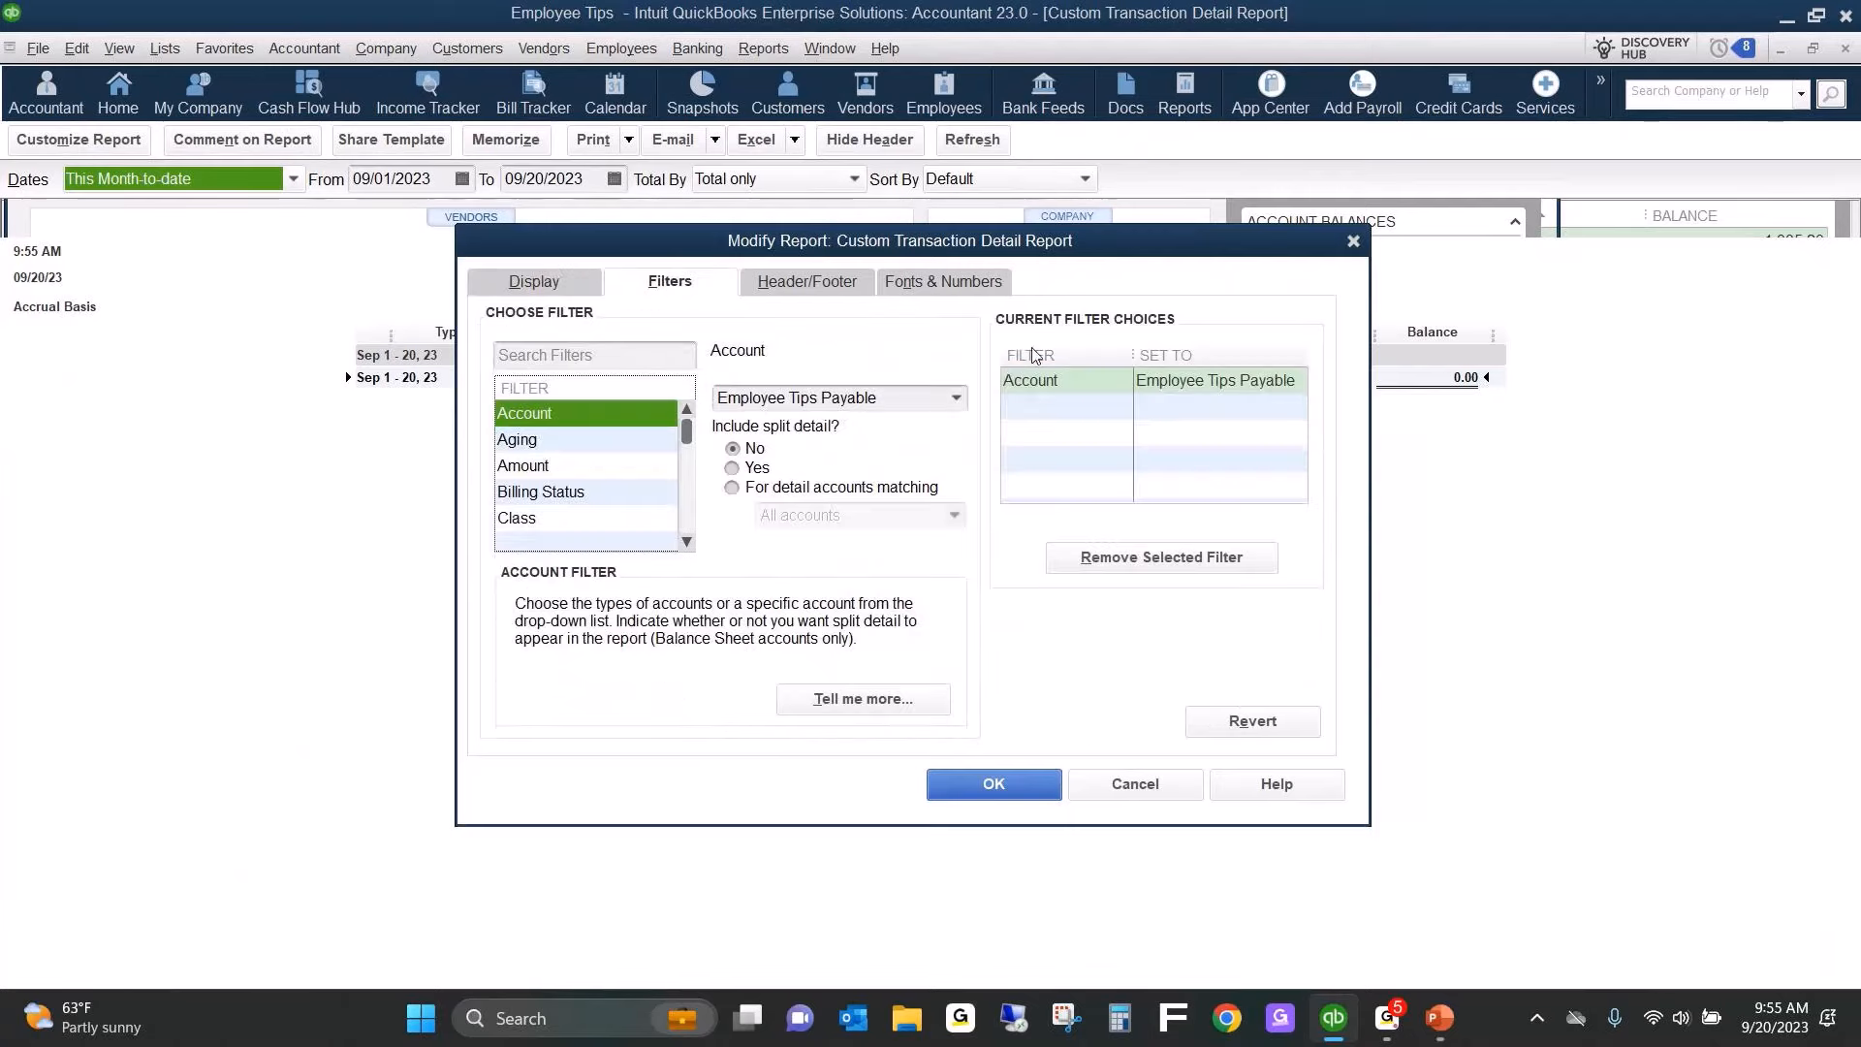
click(618, 450)
scroll(619, 450, down, 1)
key(Down)
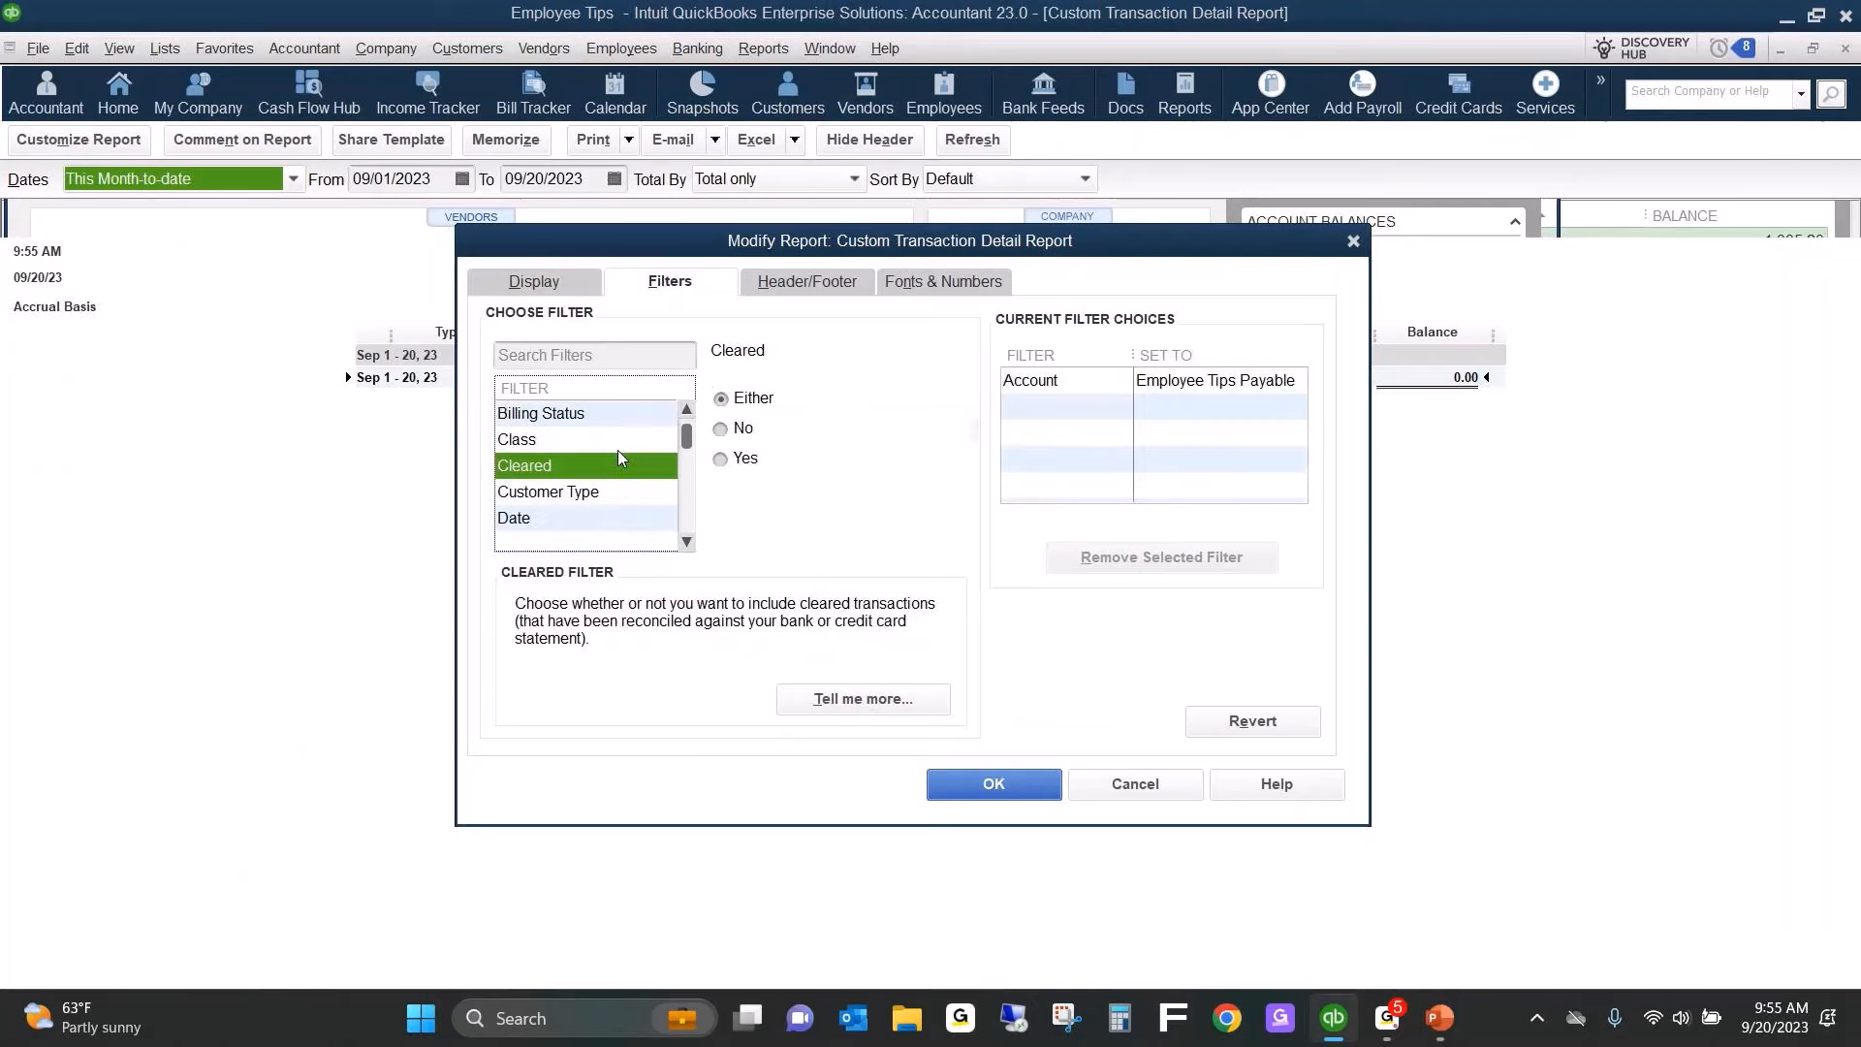
key(Tab)
click(737, 431)
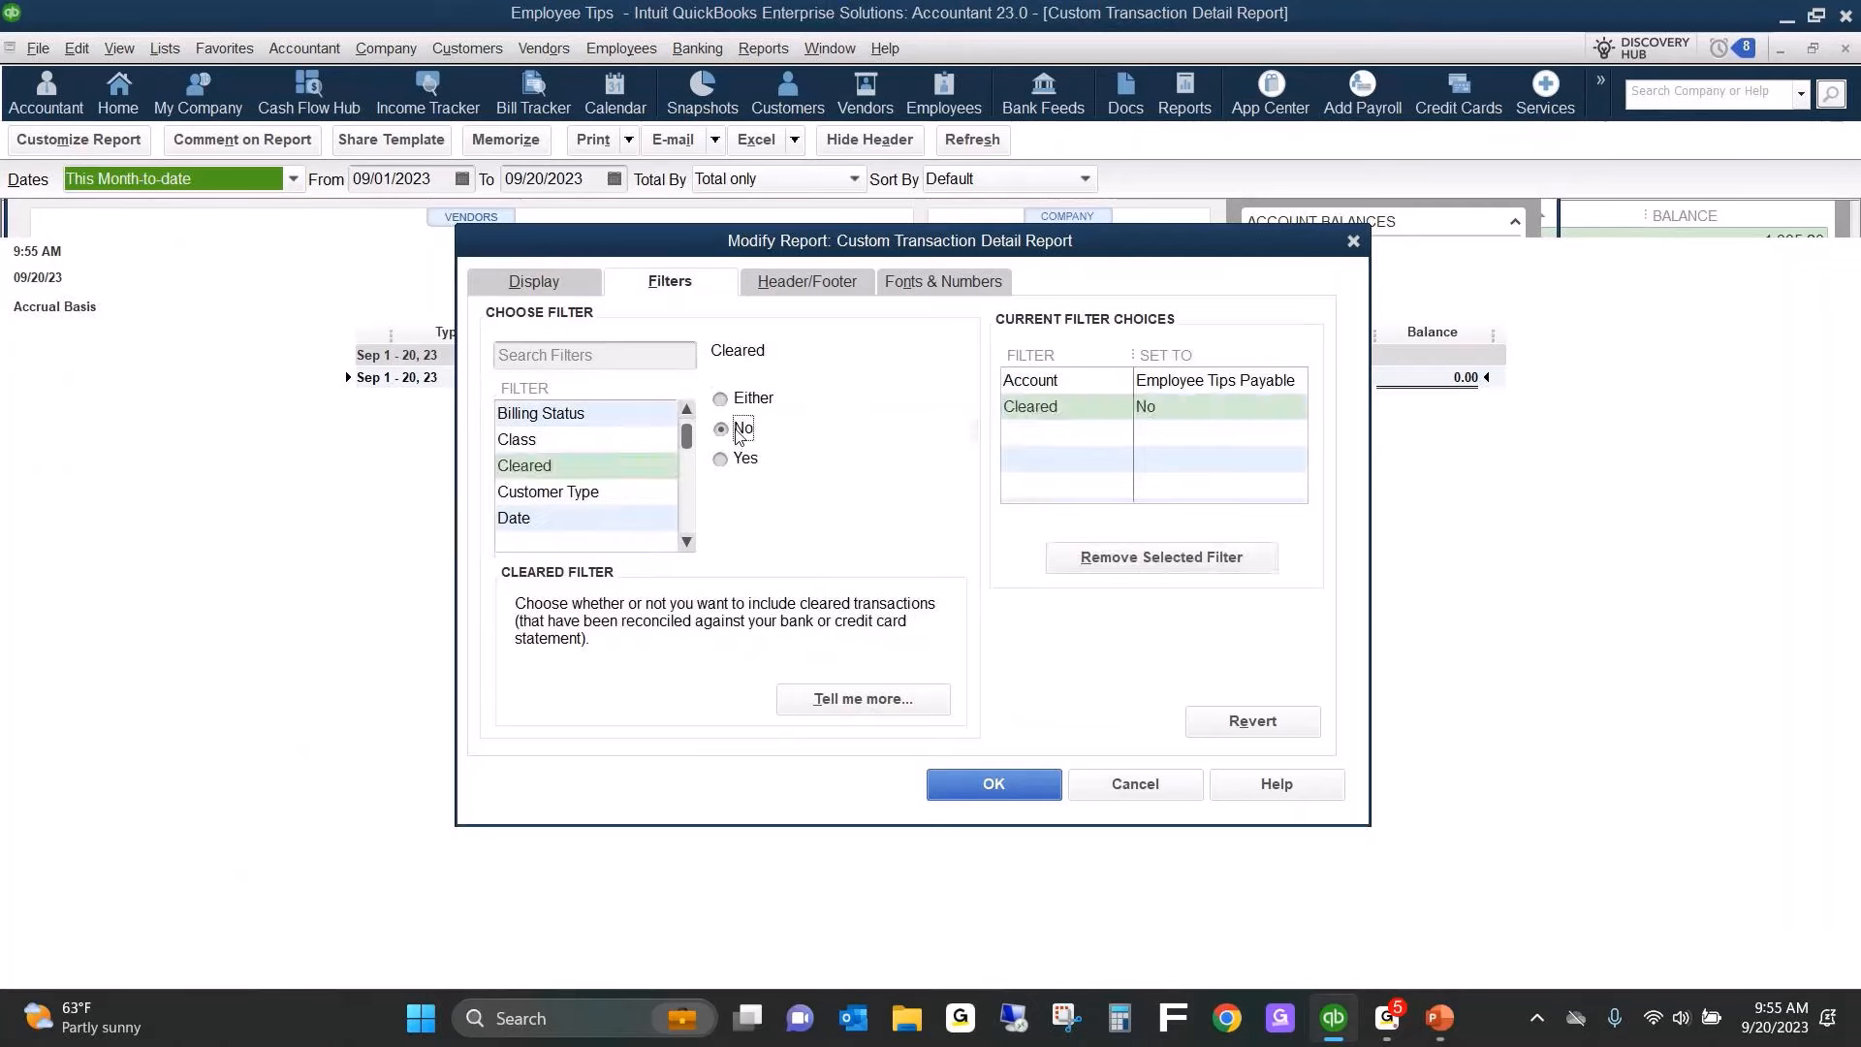
click(1005, 785)
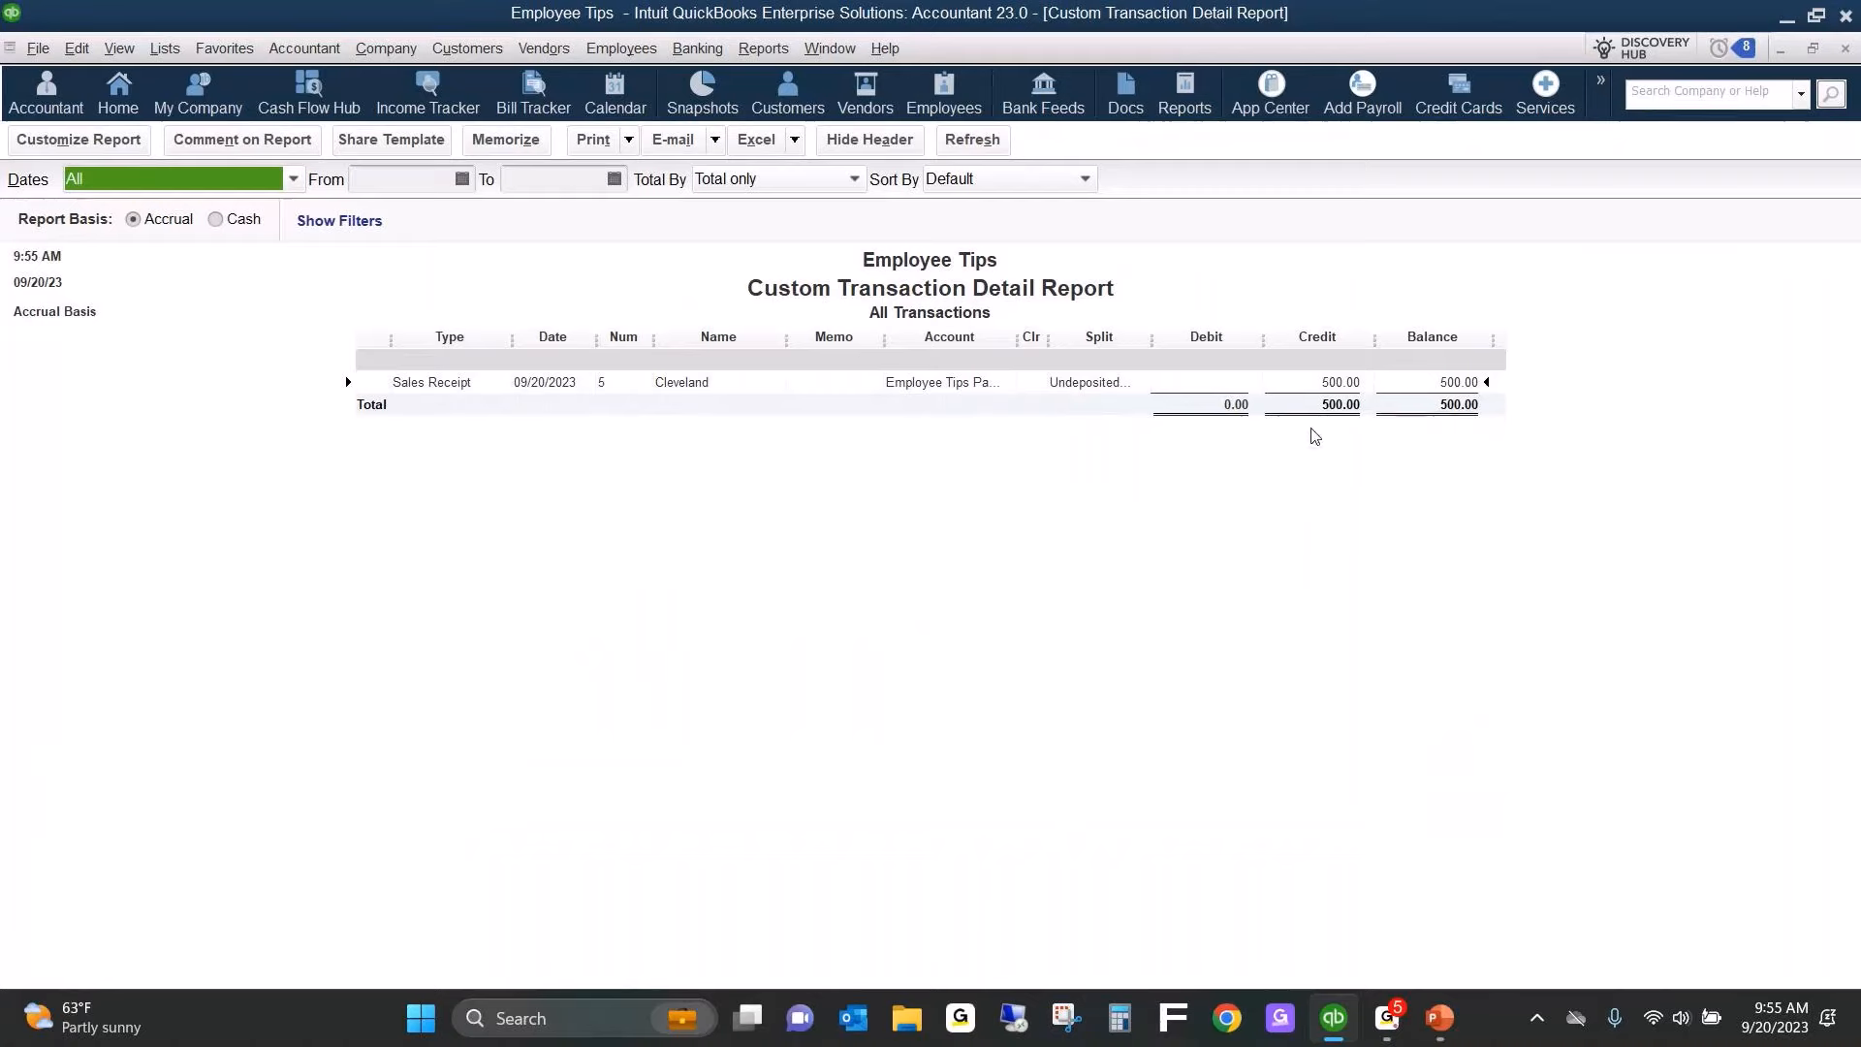
click(776, 48)
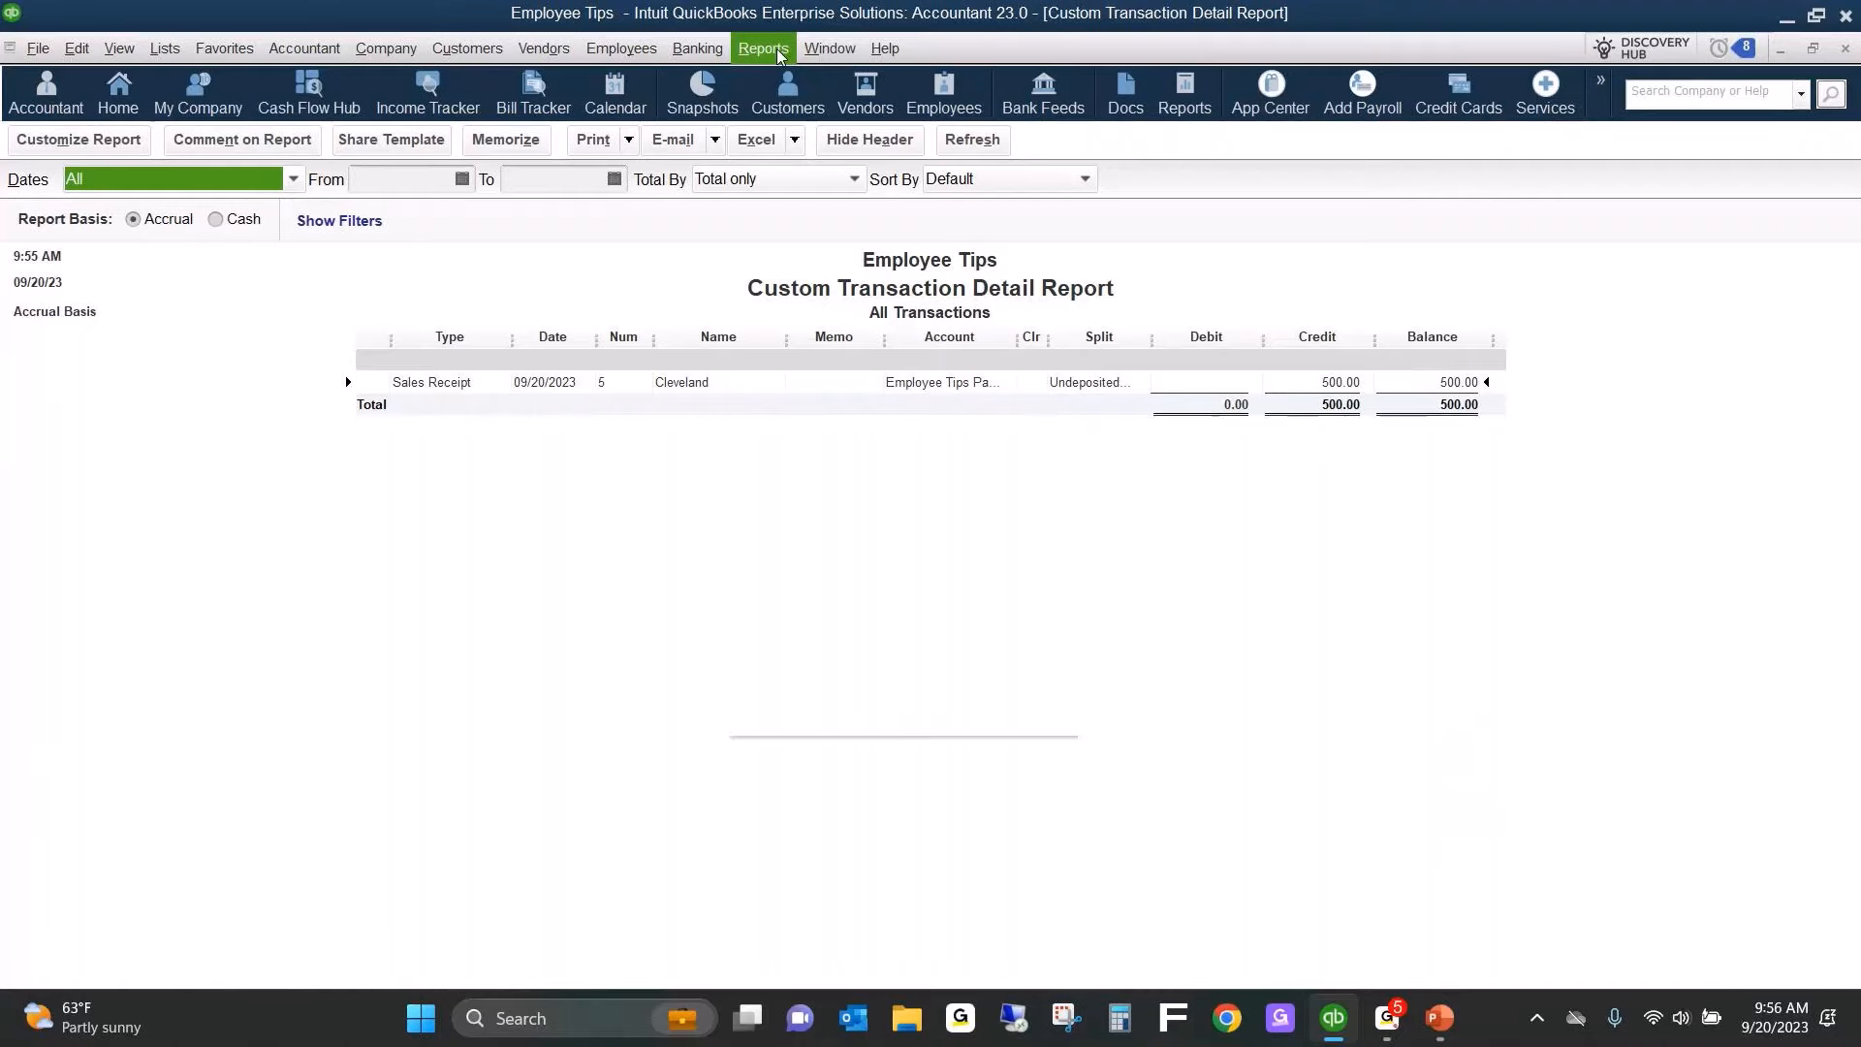
click(574, 283)
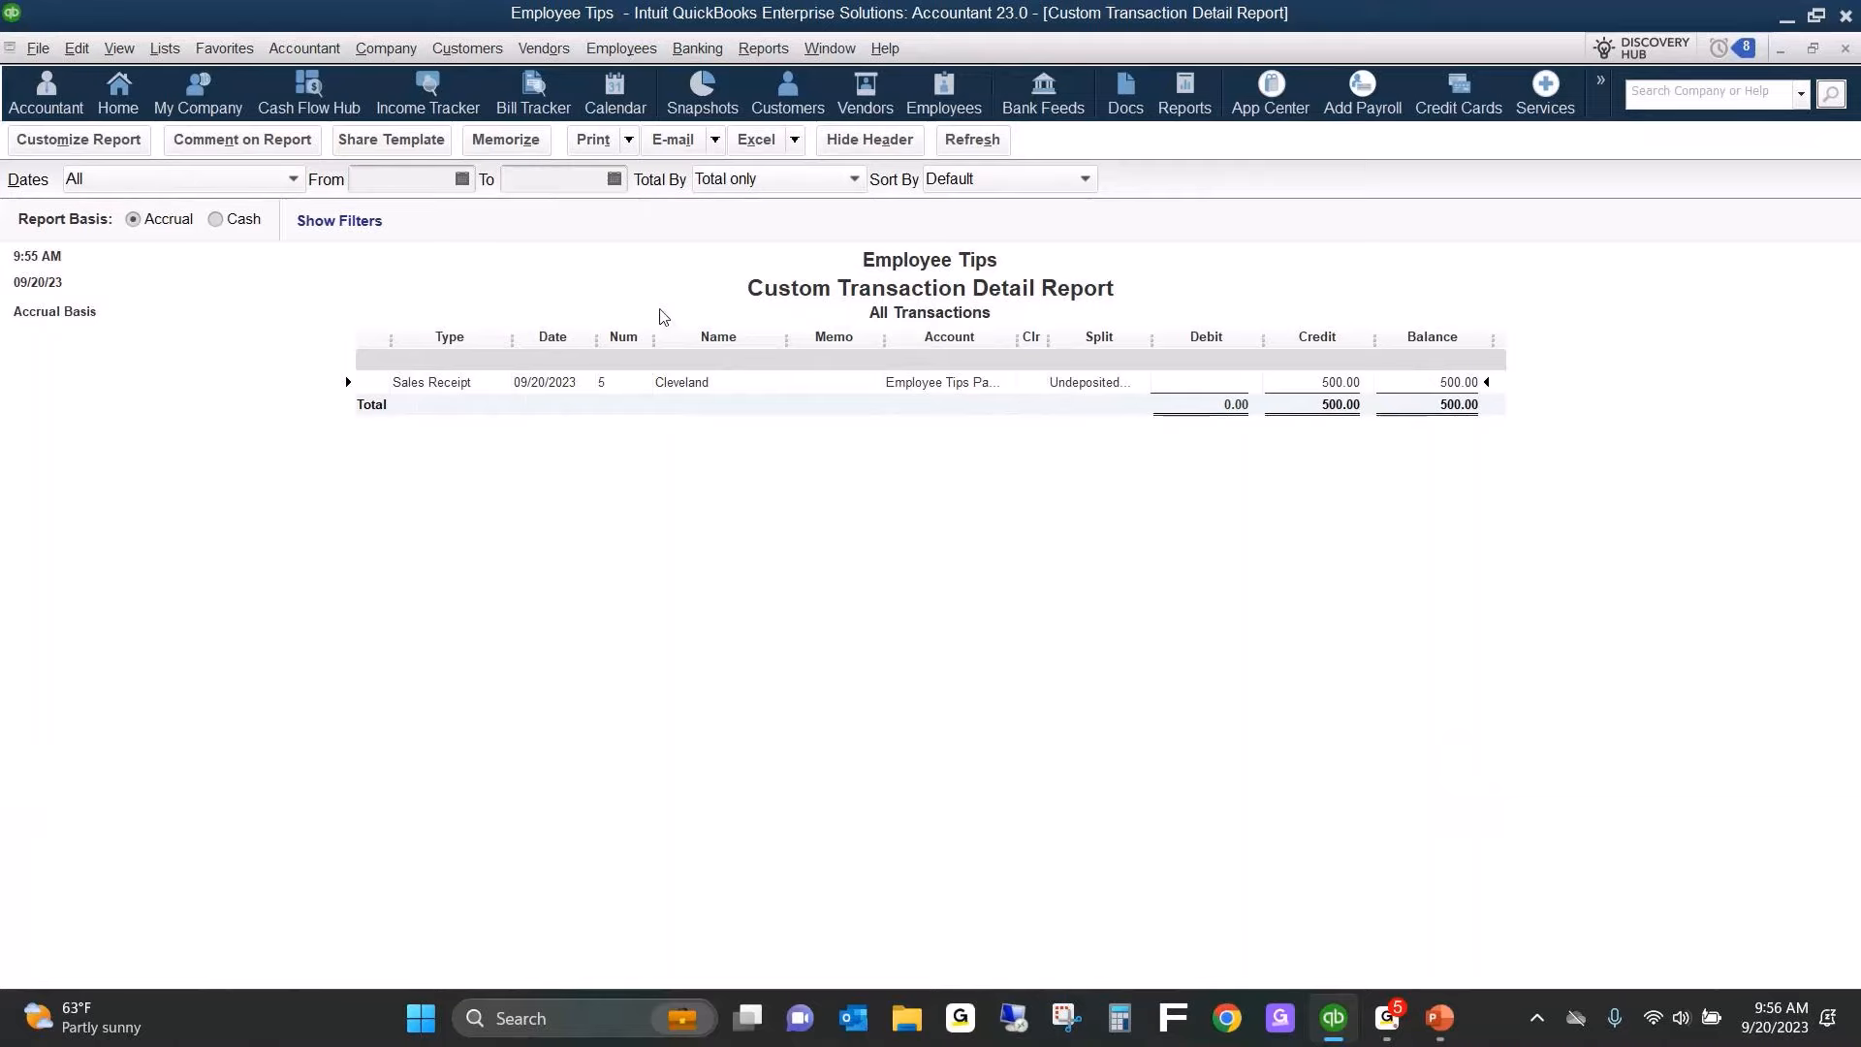
Add the custom transaction detail report to the icon bar with the label Employee Tips Payable.
click(122, 50)
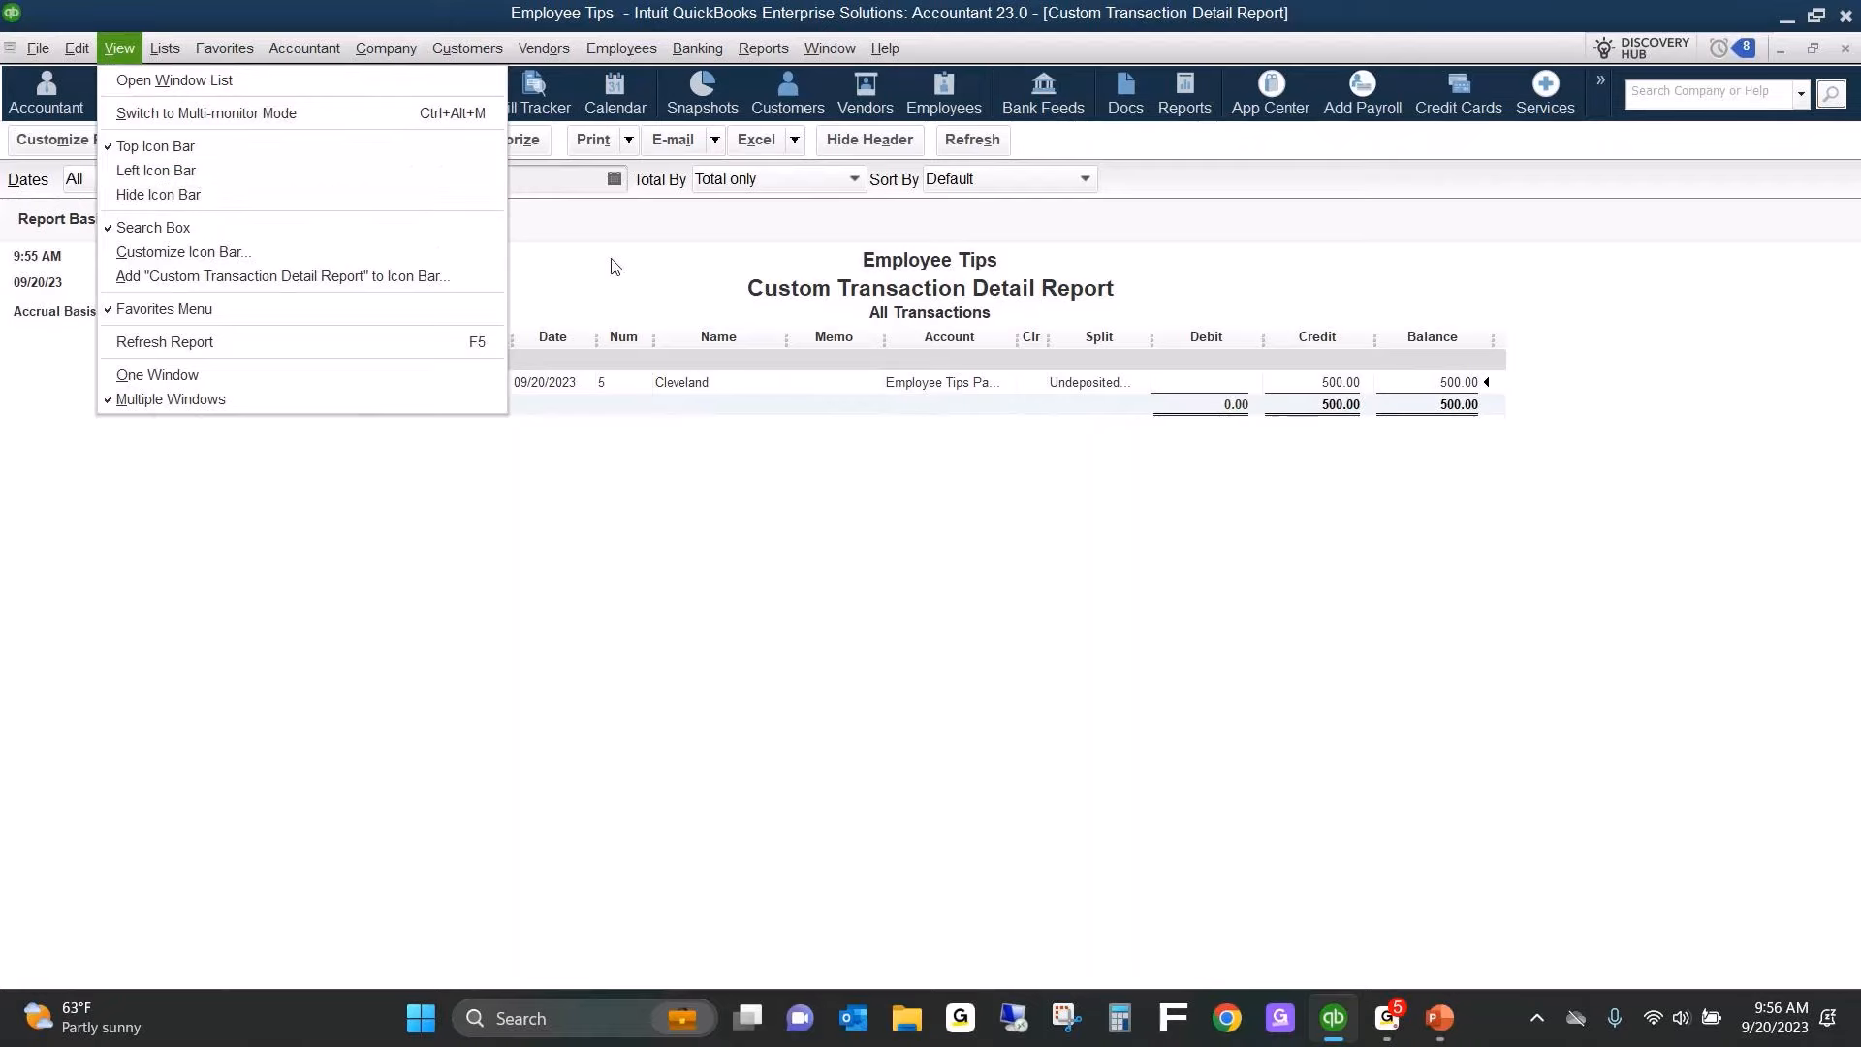
click(352, 275)
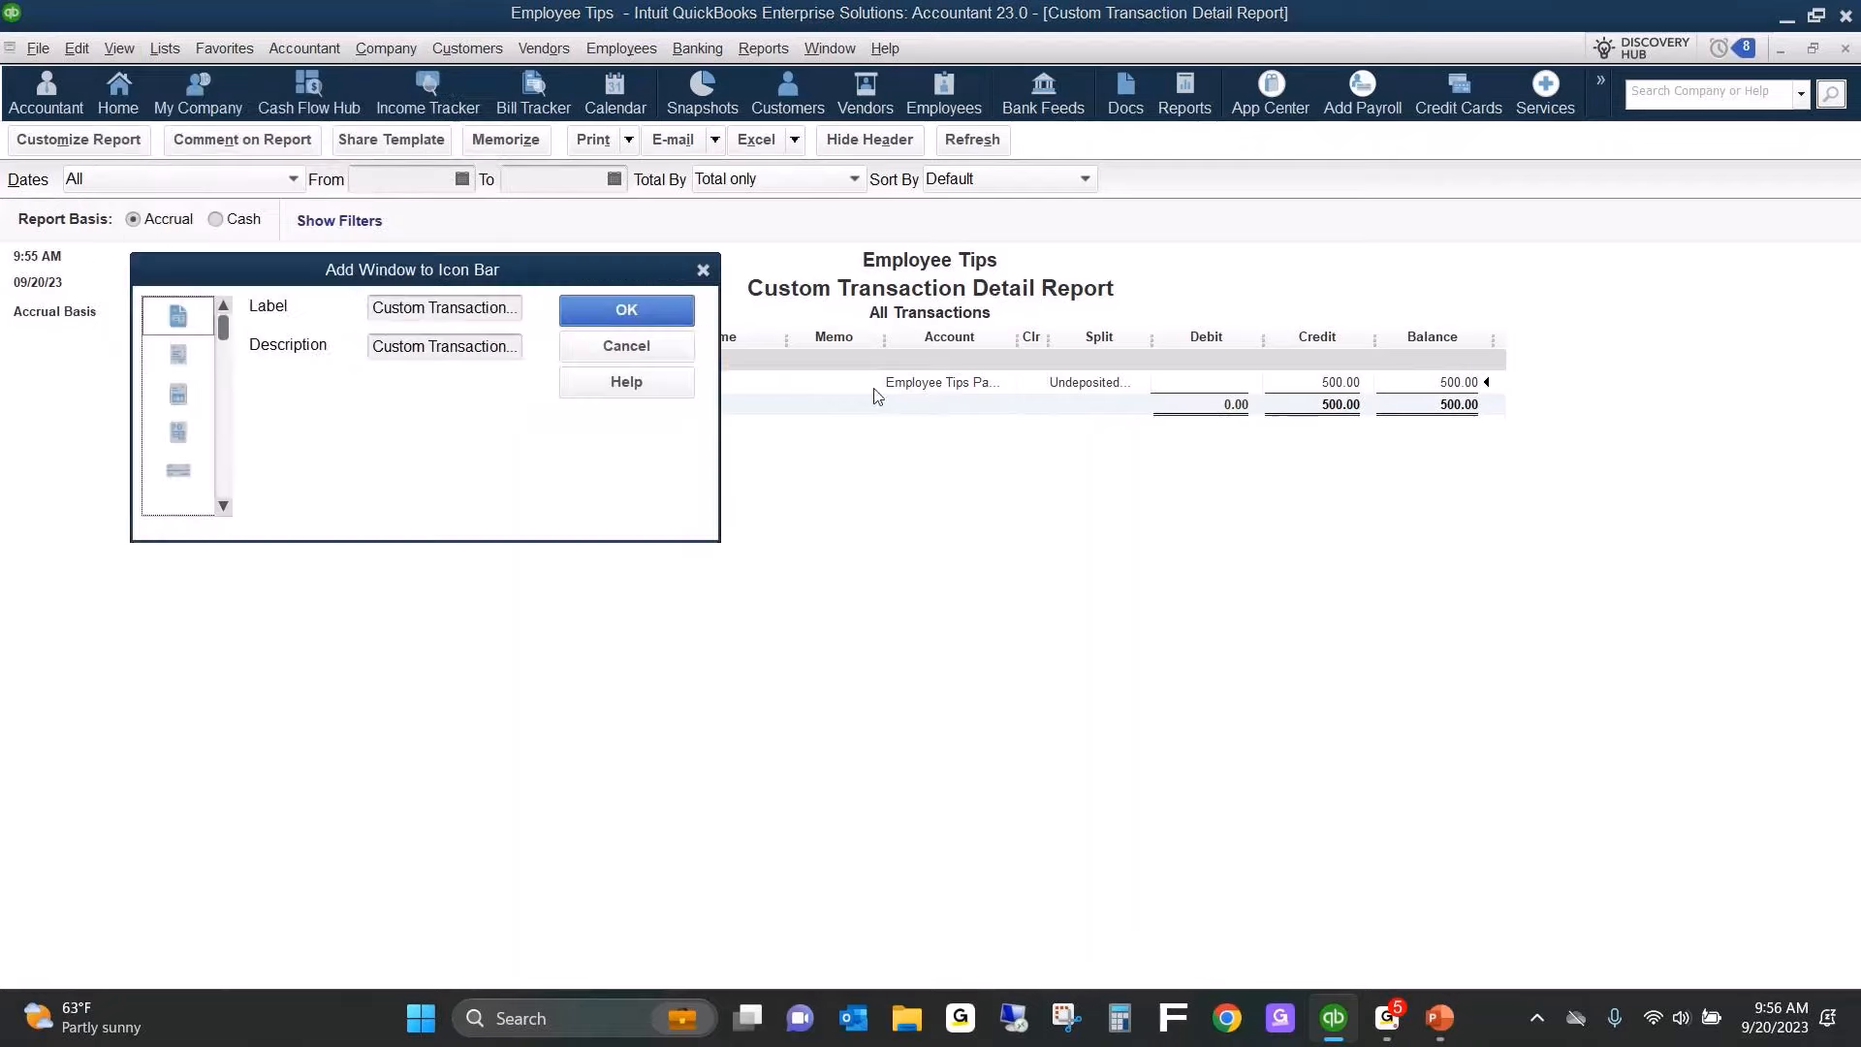
text(Employee Tips)
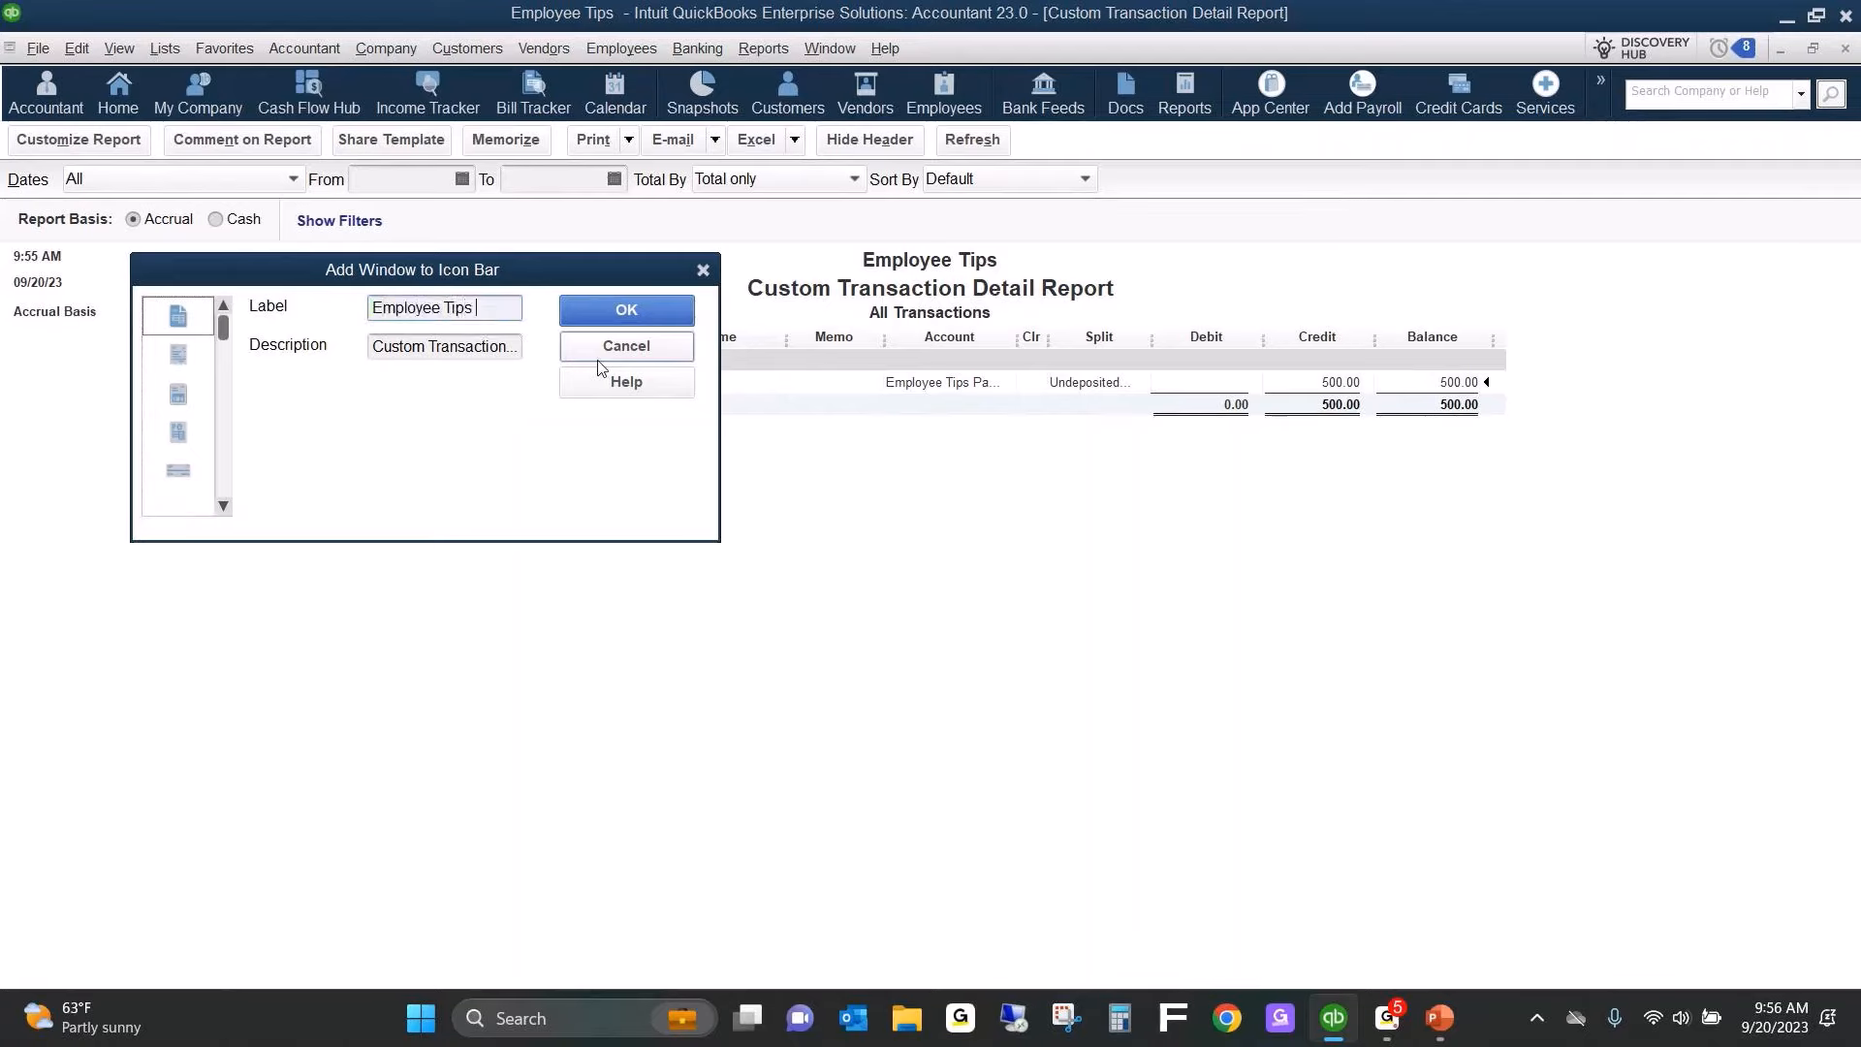
text( Payable)
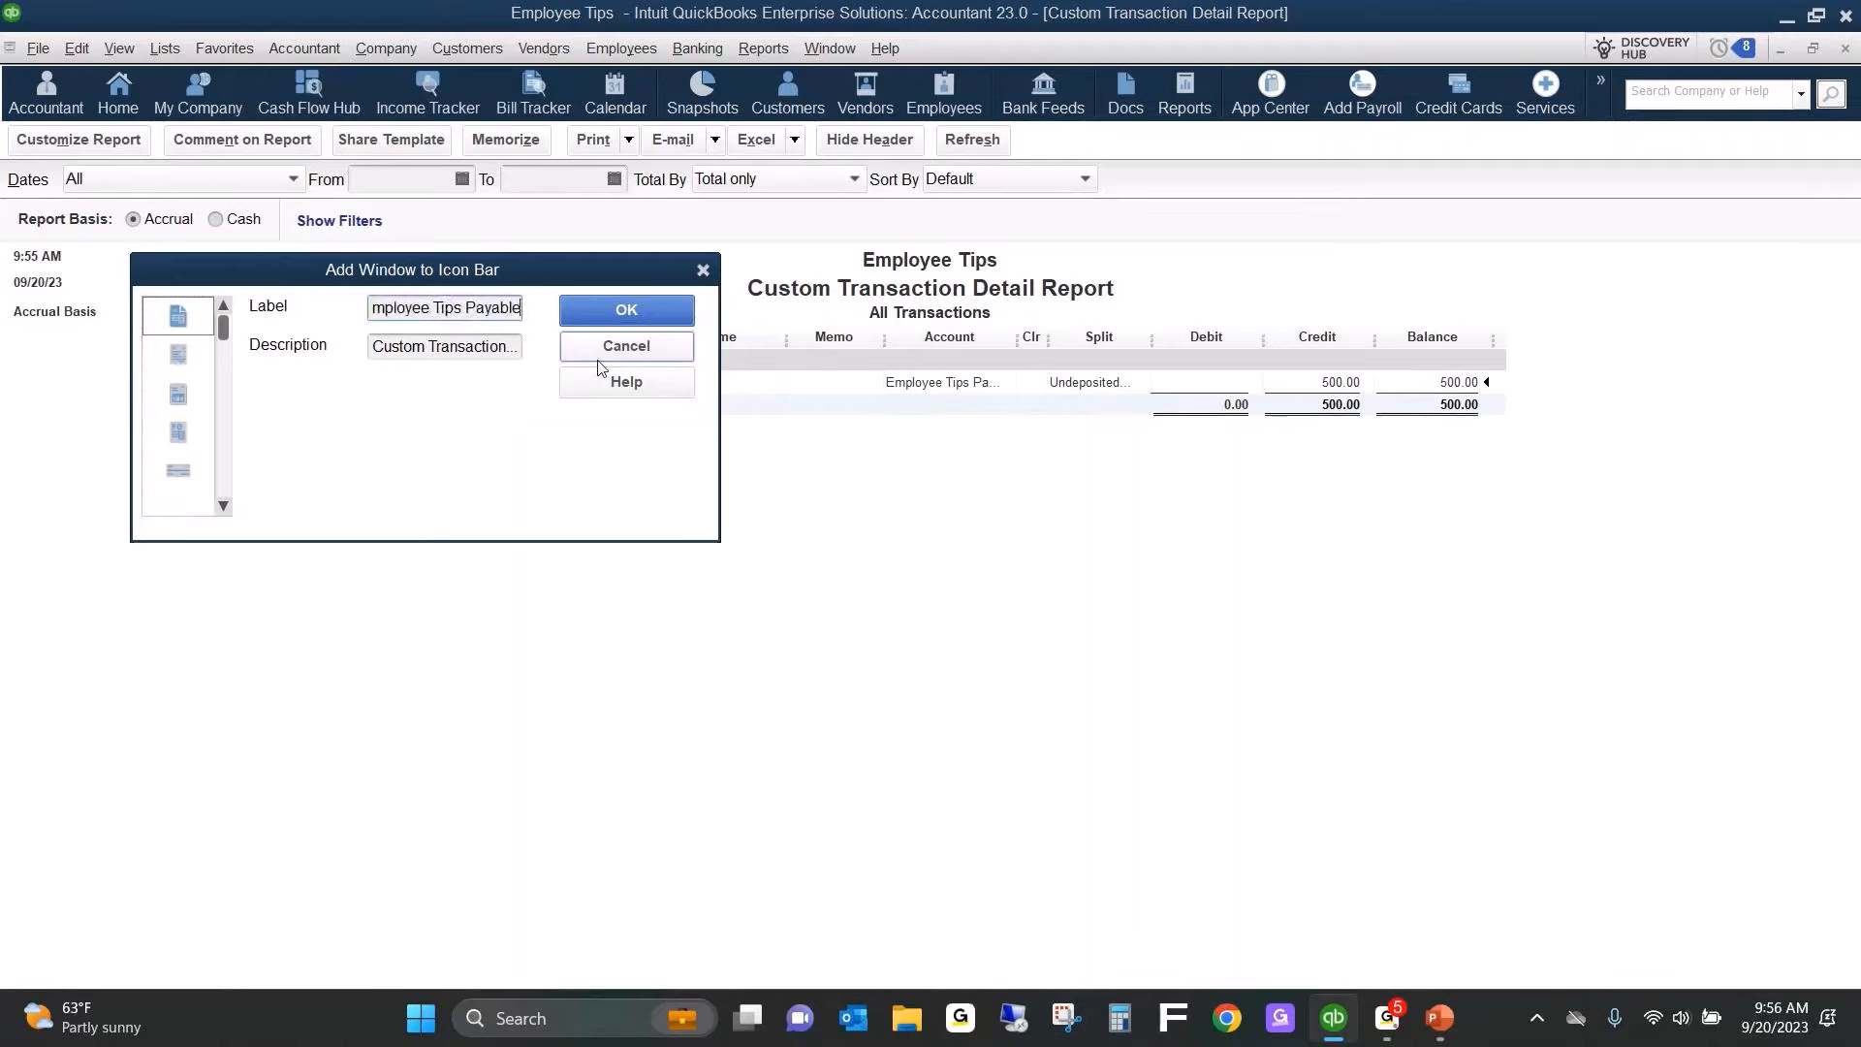
click(648, 312)
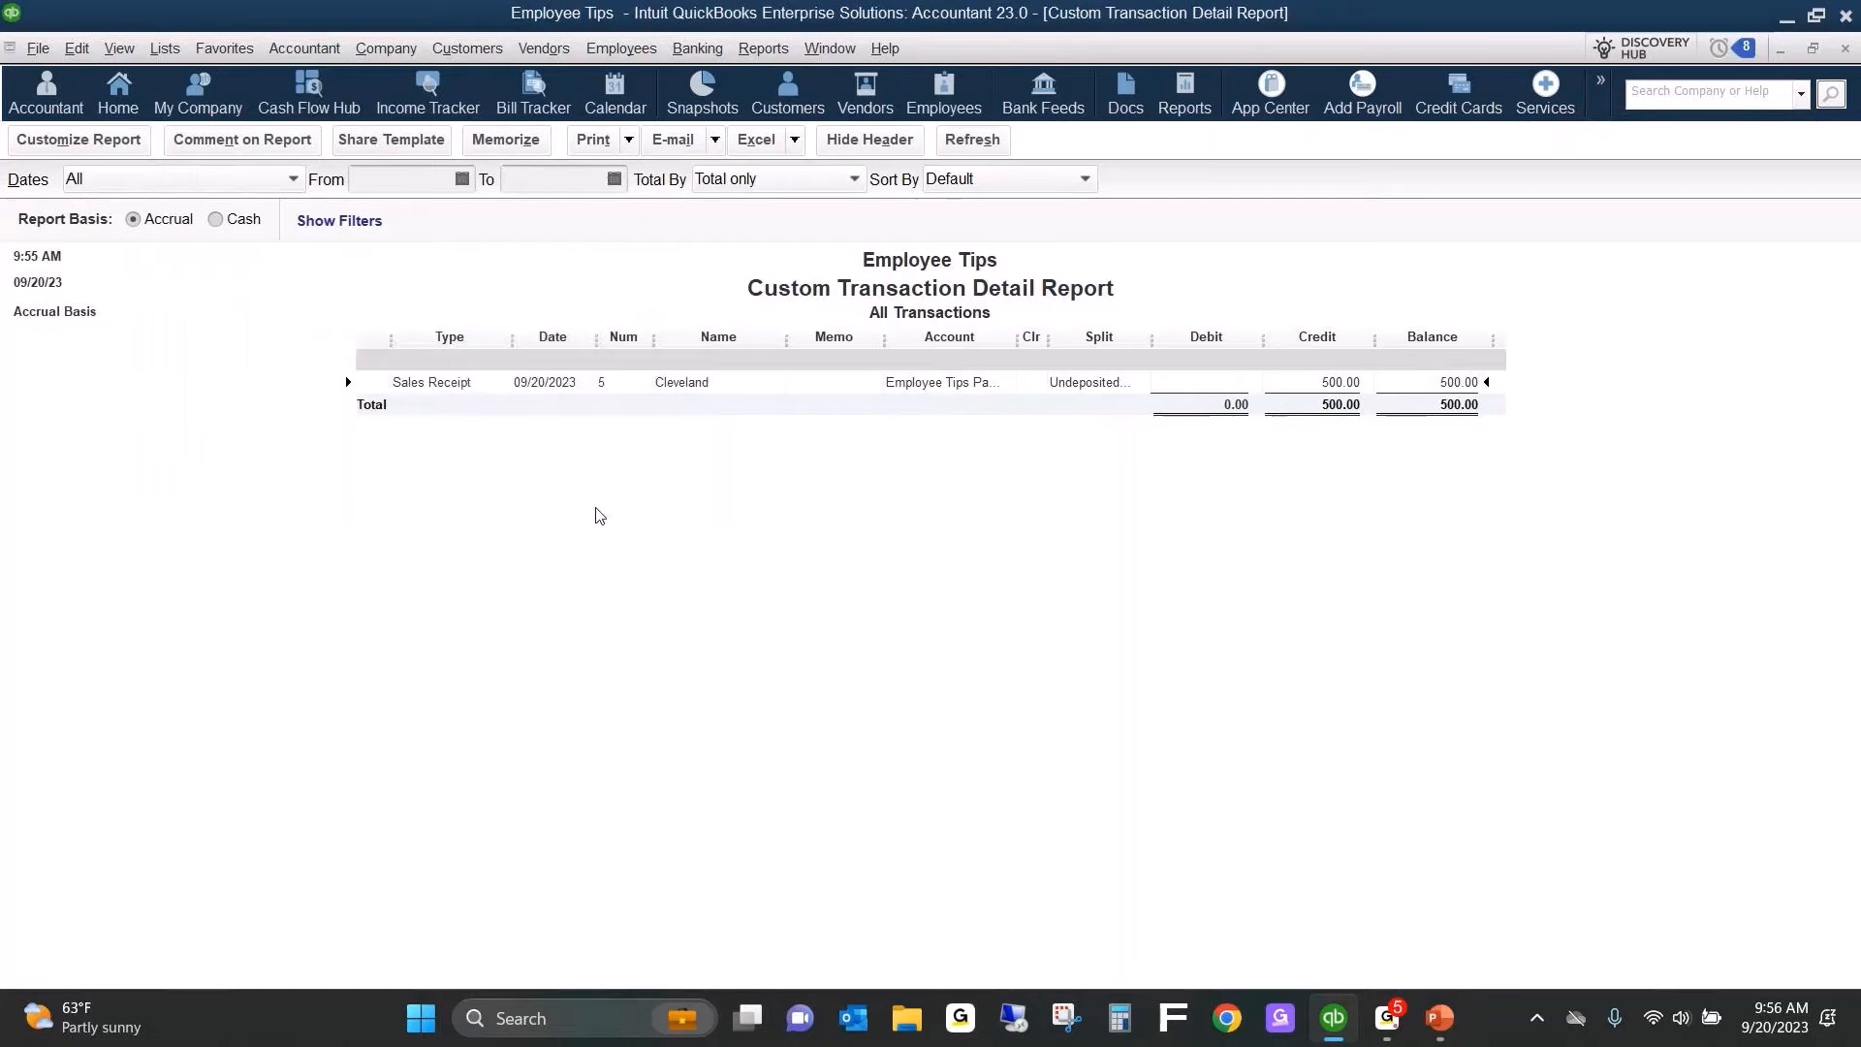
Remove App Center, Add Payroll, Credit Cards, Services and Feedback from the icon bar to make room for the report shortcut.
click(1601, 84)
click(1307, 266)
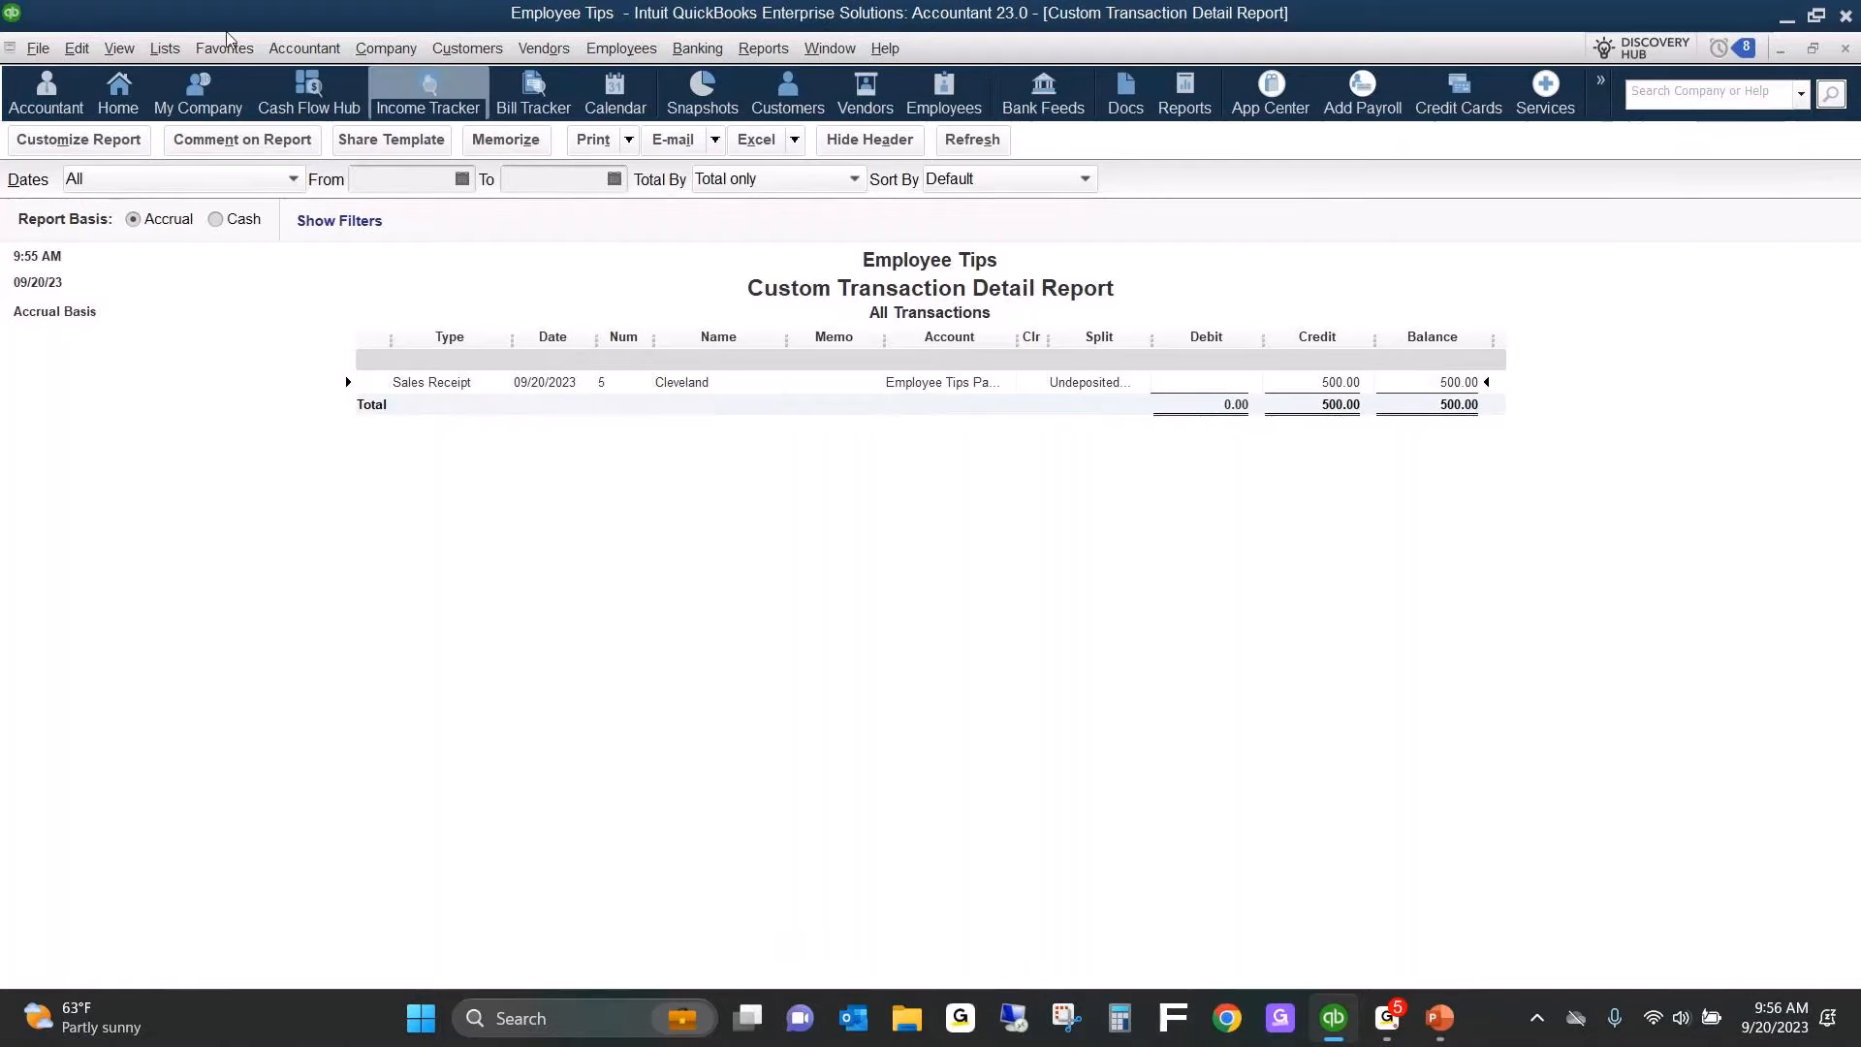
click(120, 49)
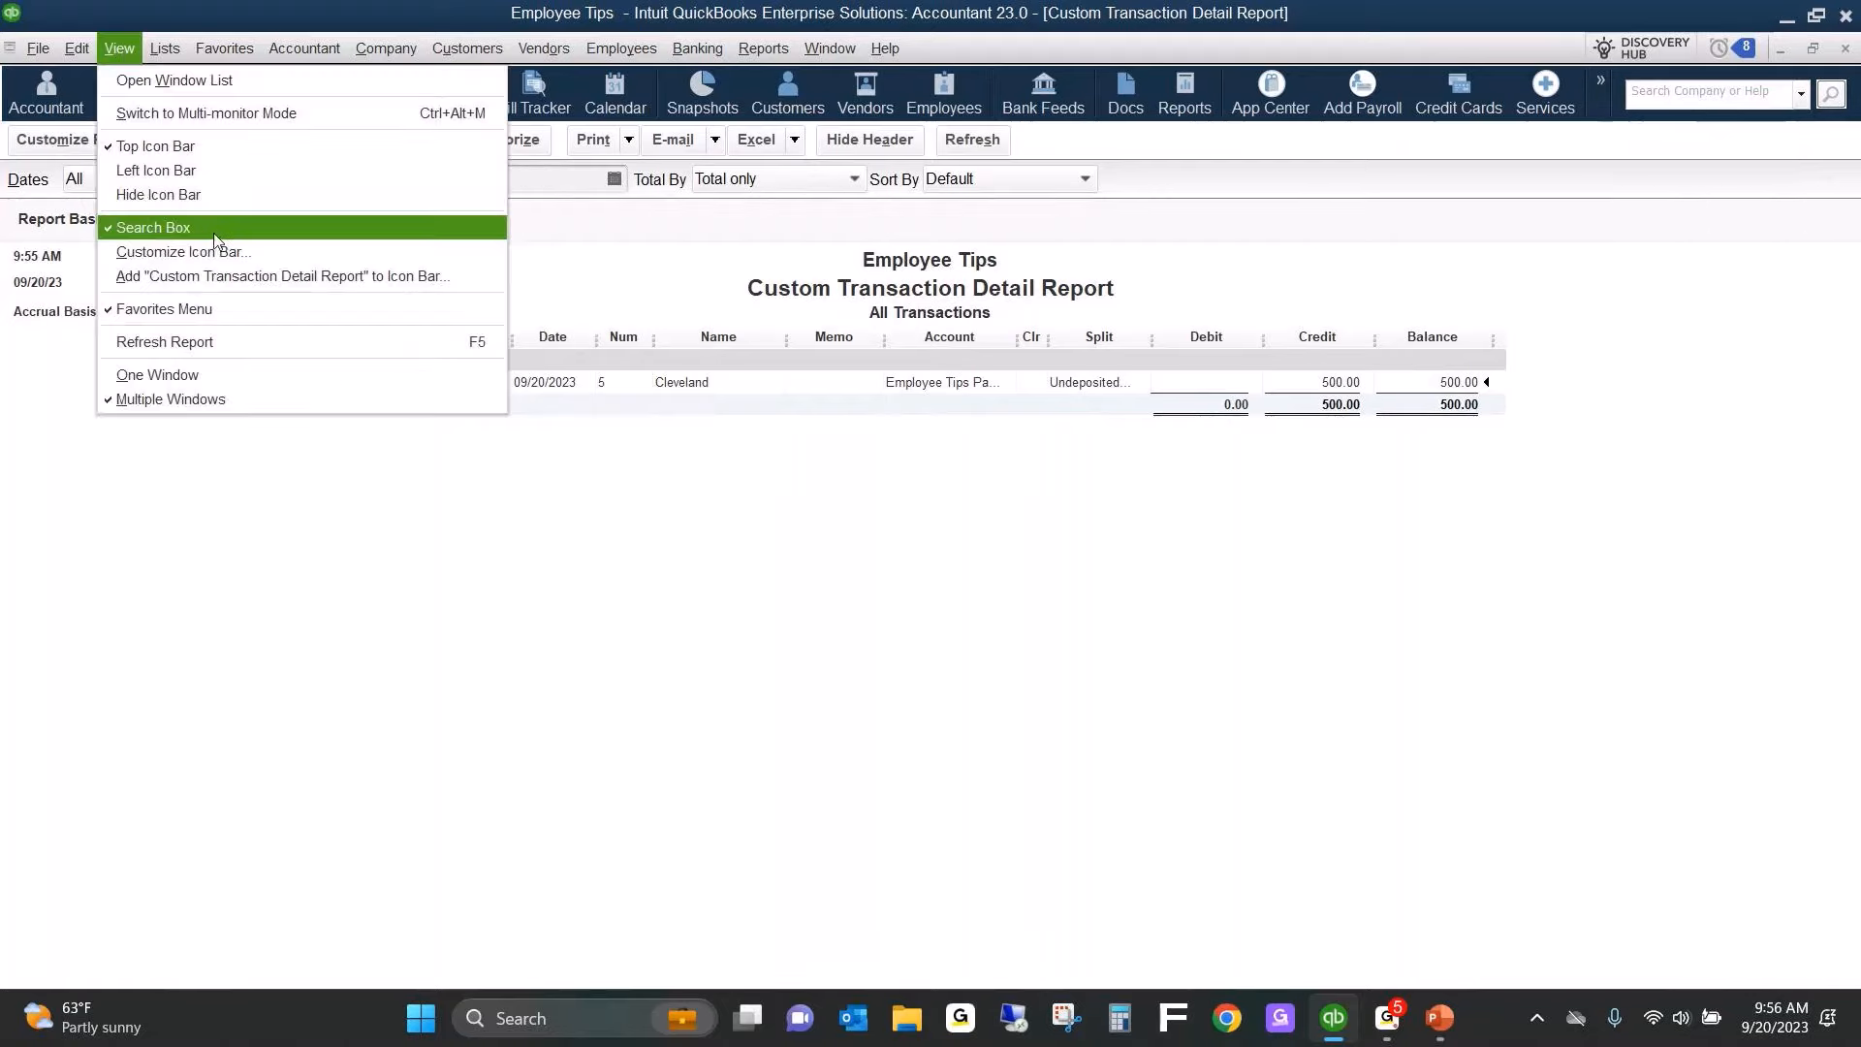
click(169, 251)
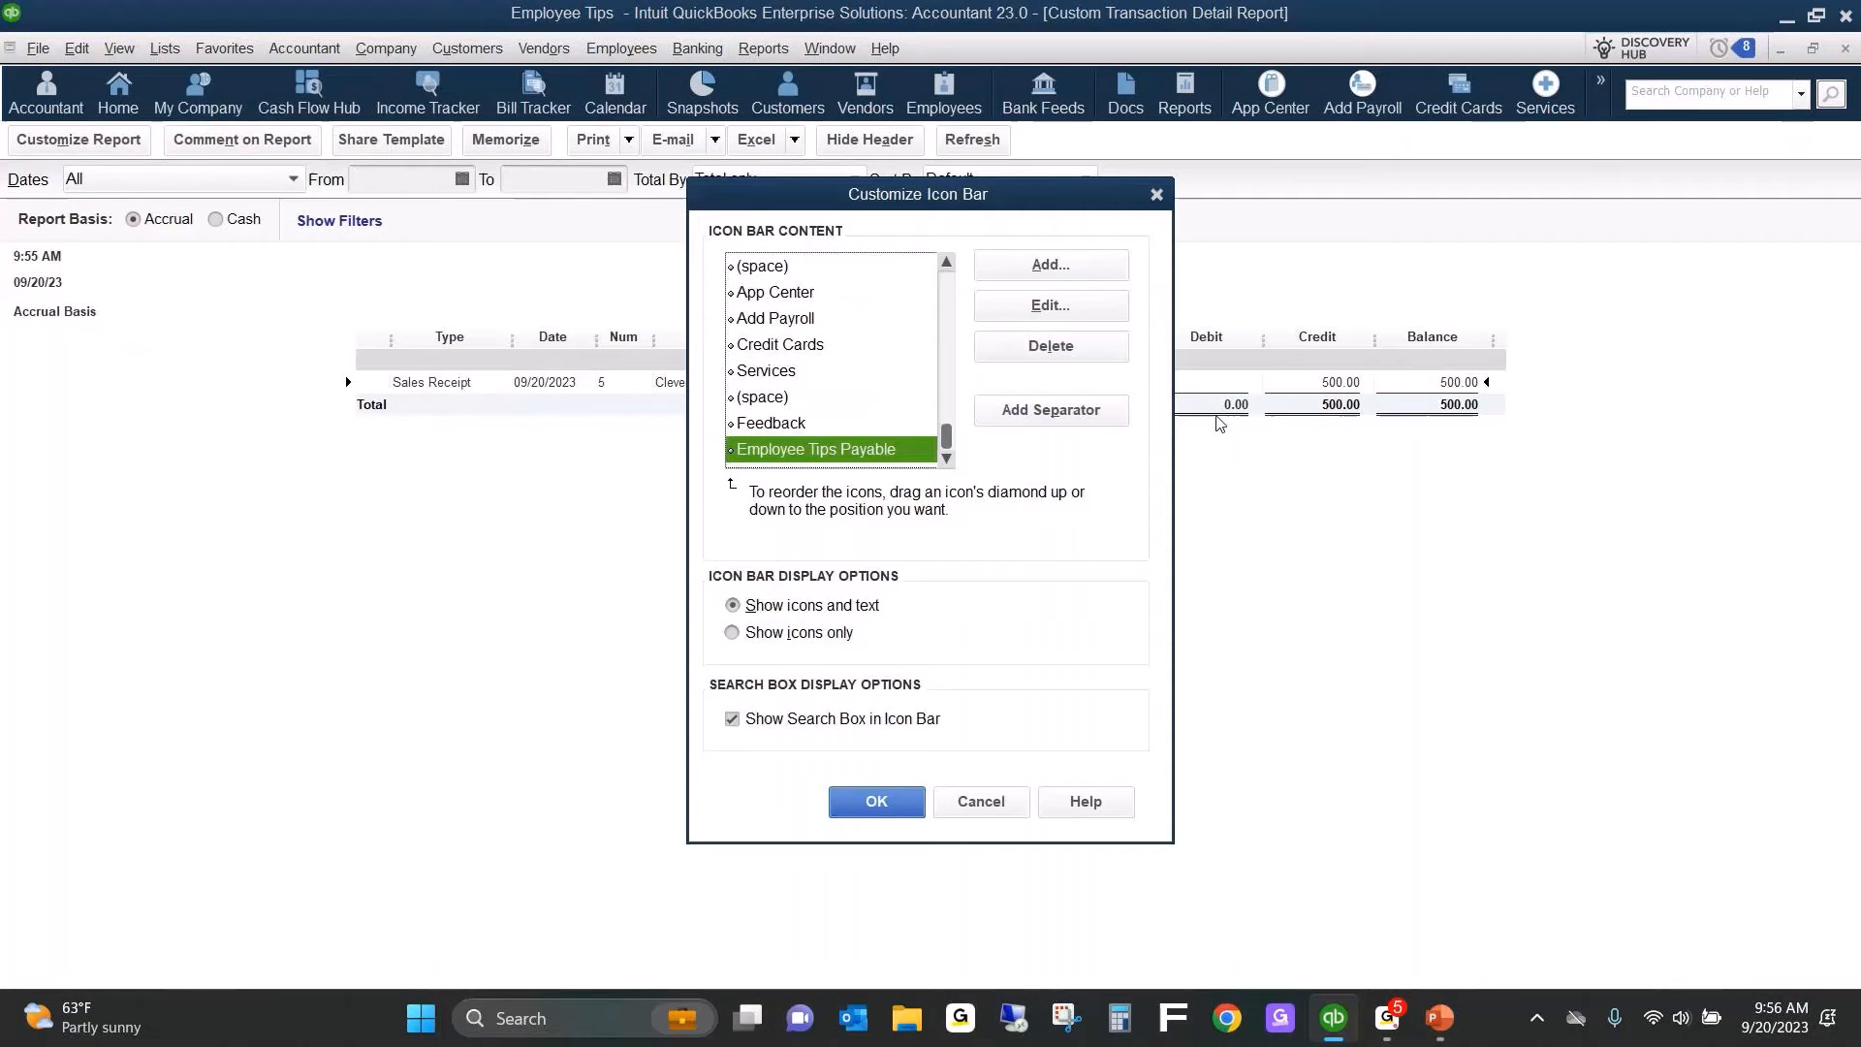
click(793, 302)
click(1109, 349)
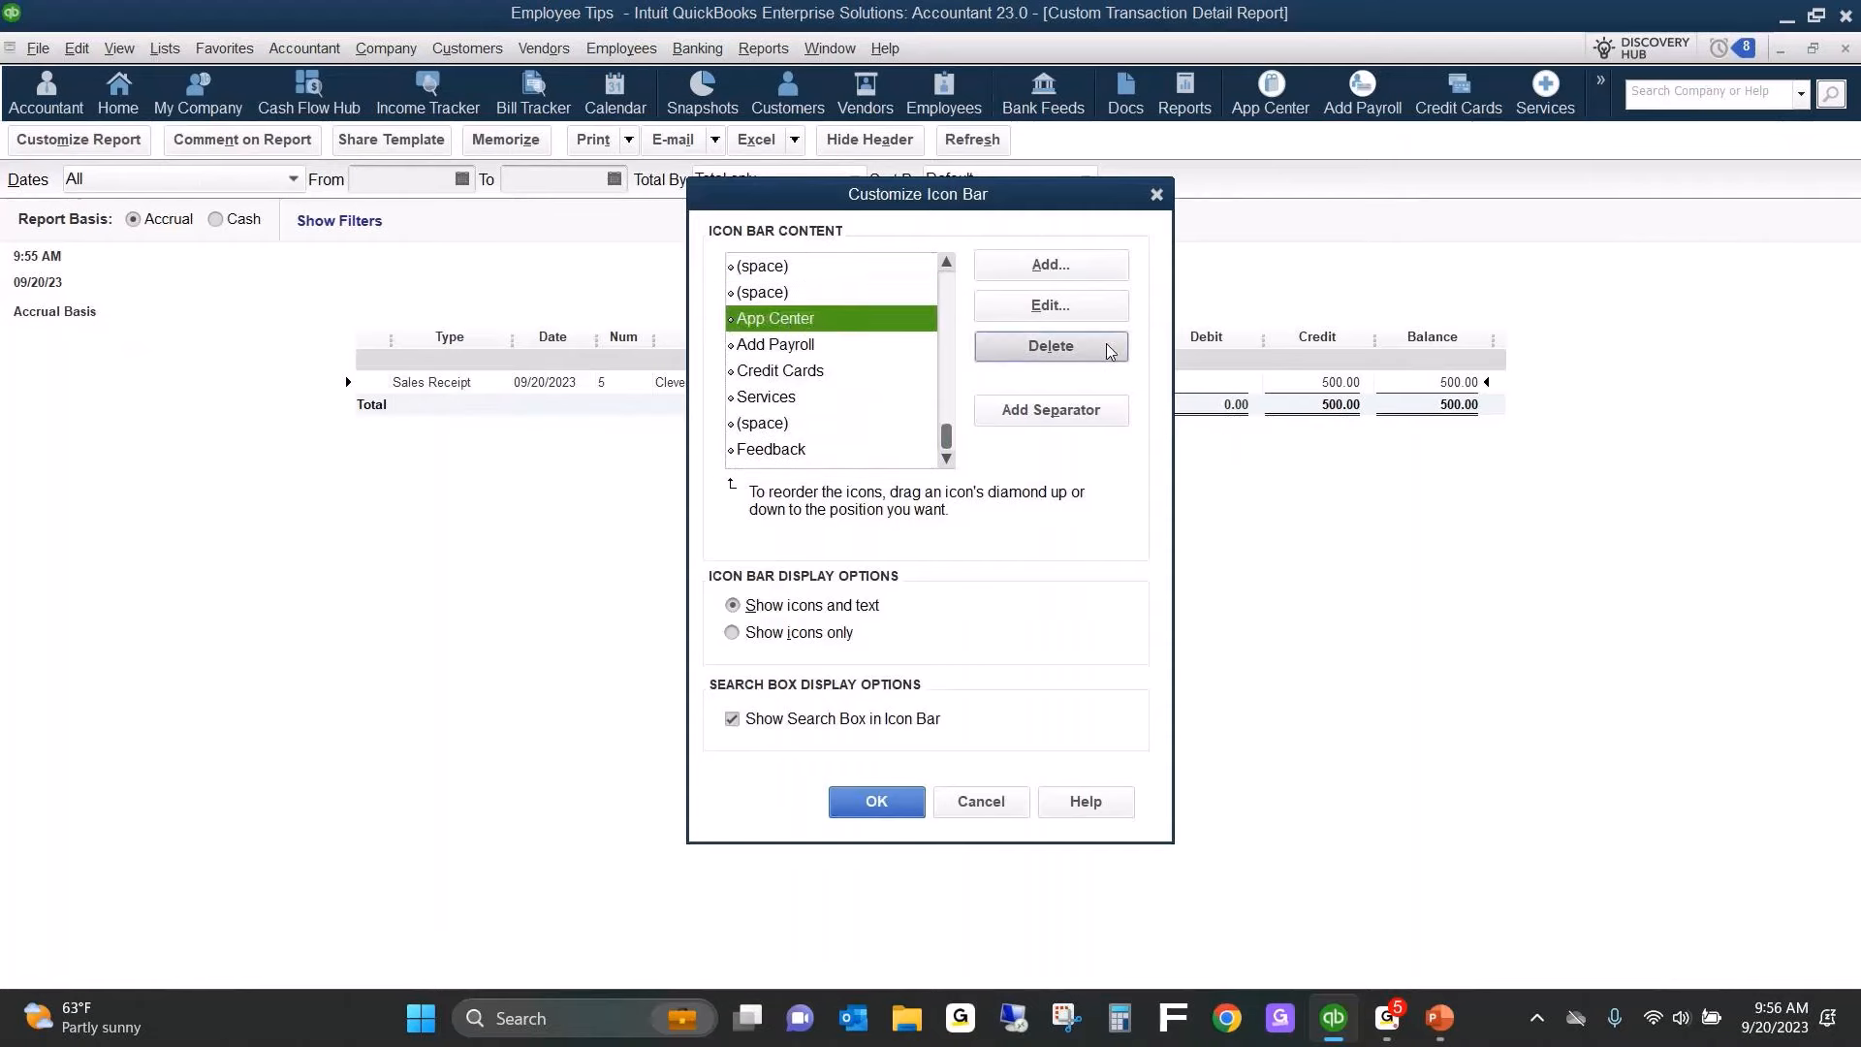
click(1110, 349)
click(1109, 349)
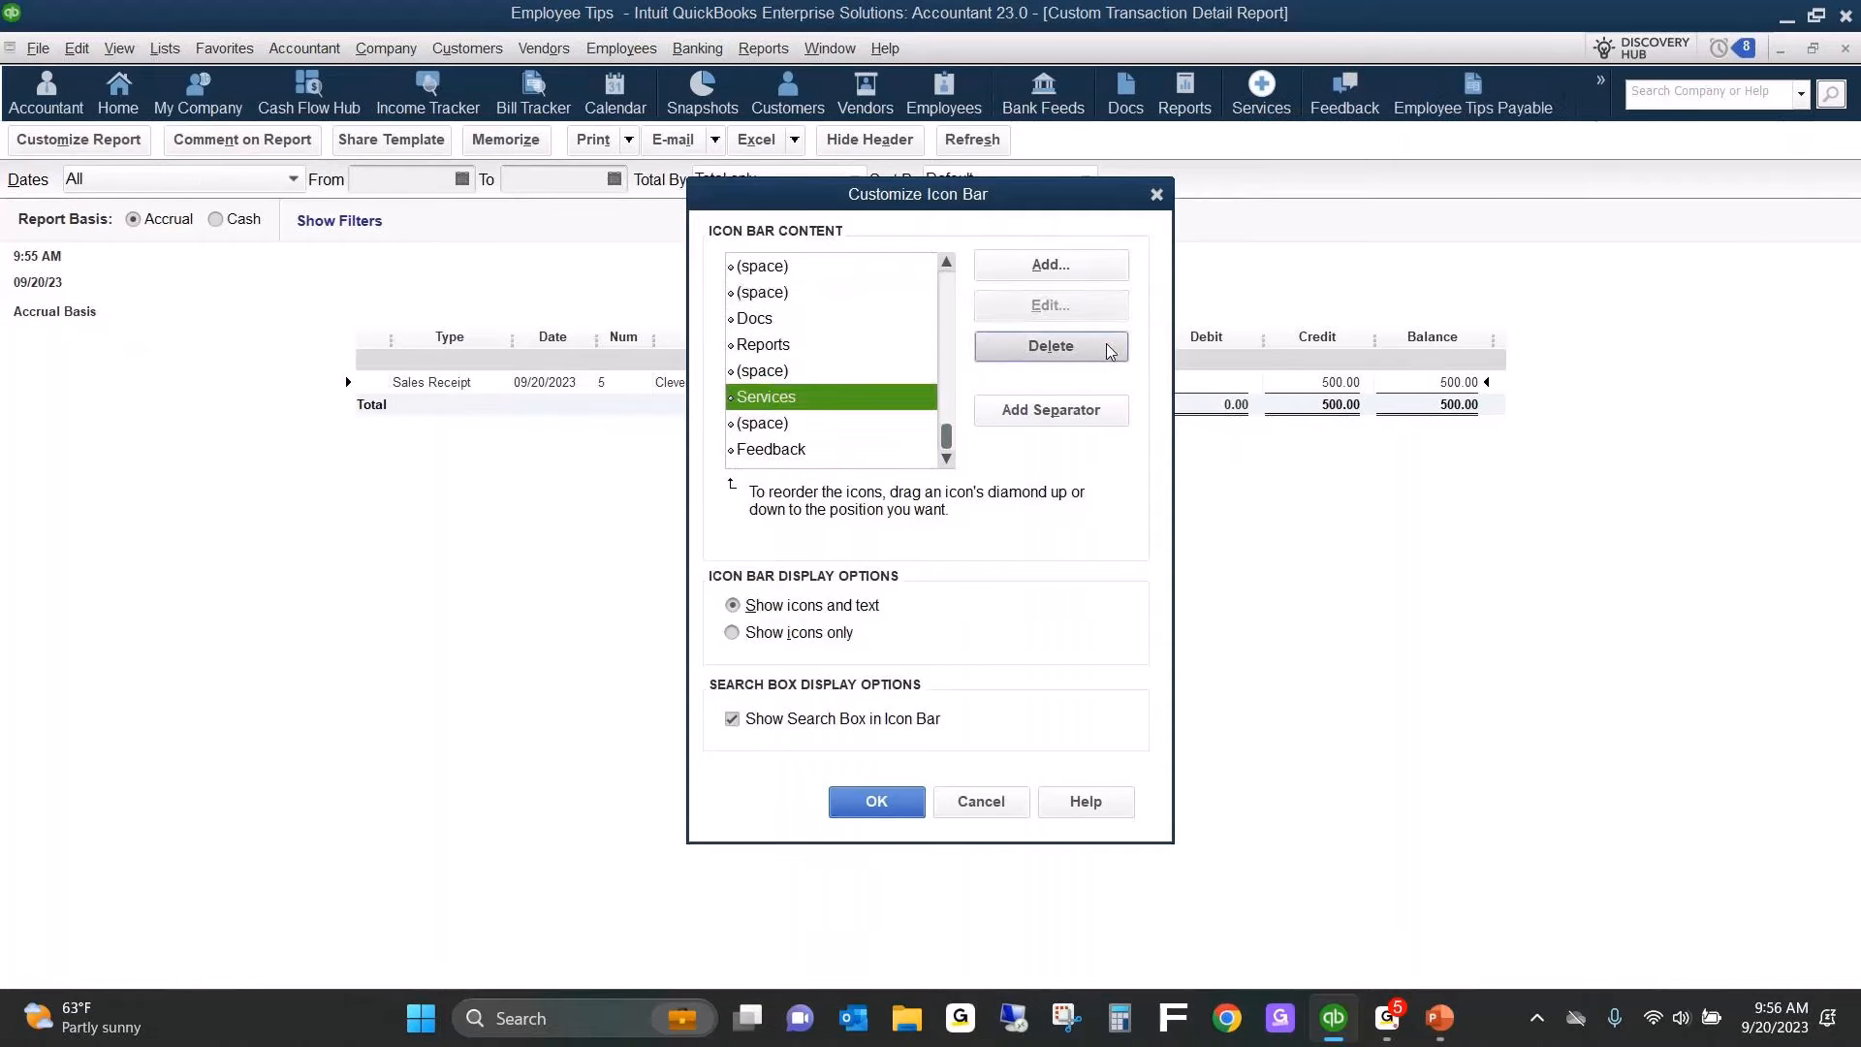
click(1109, 349)
click(1109, 349)
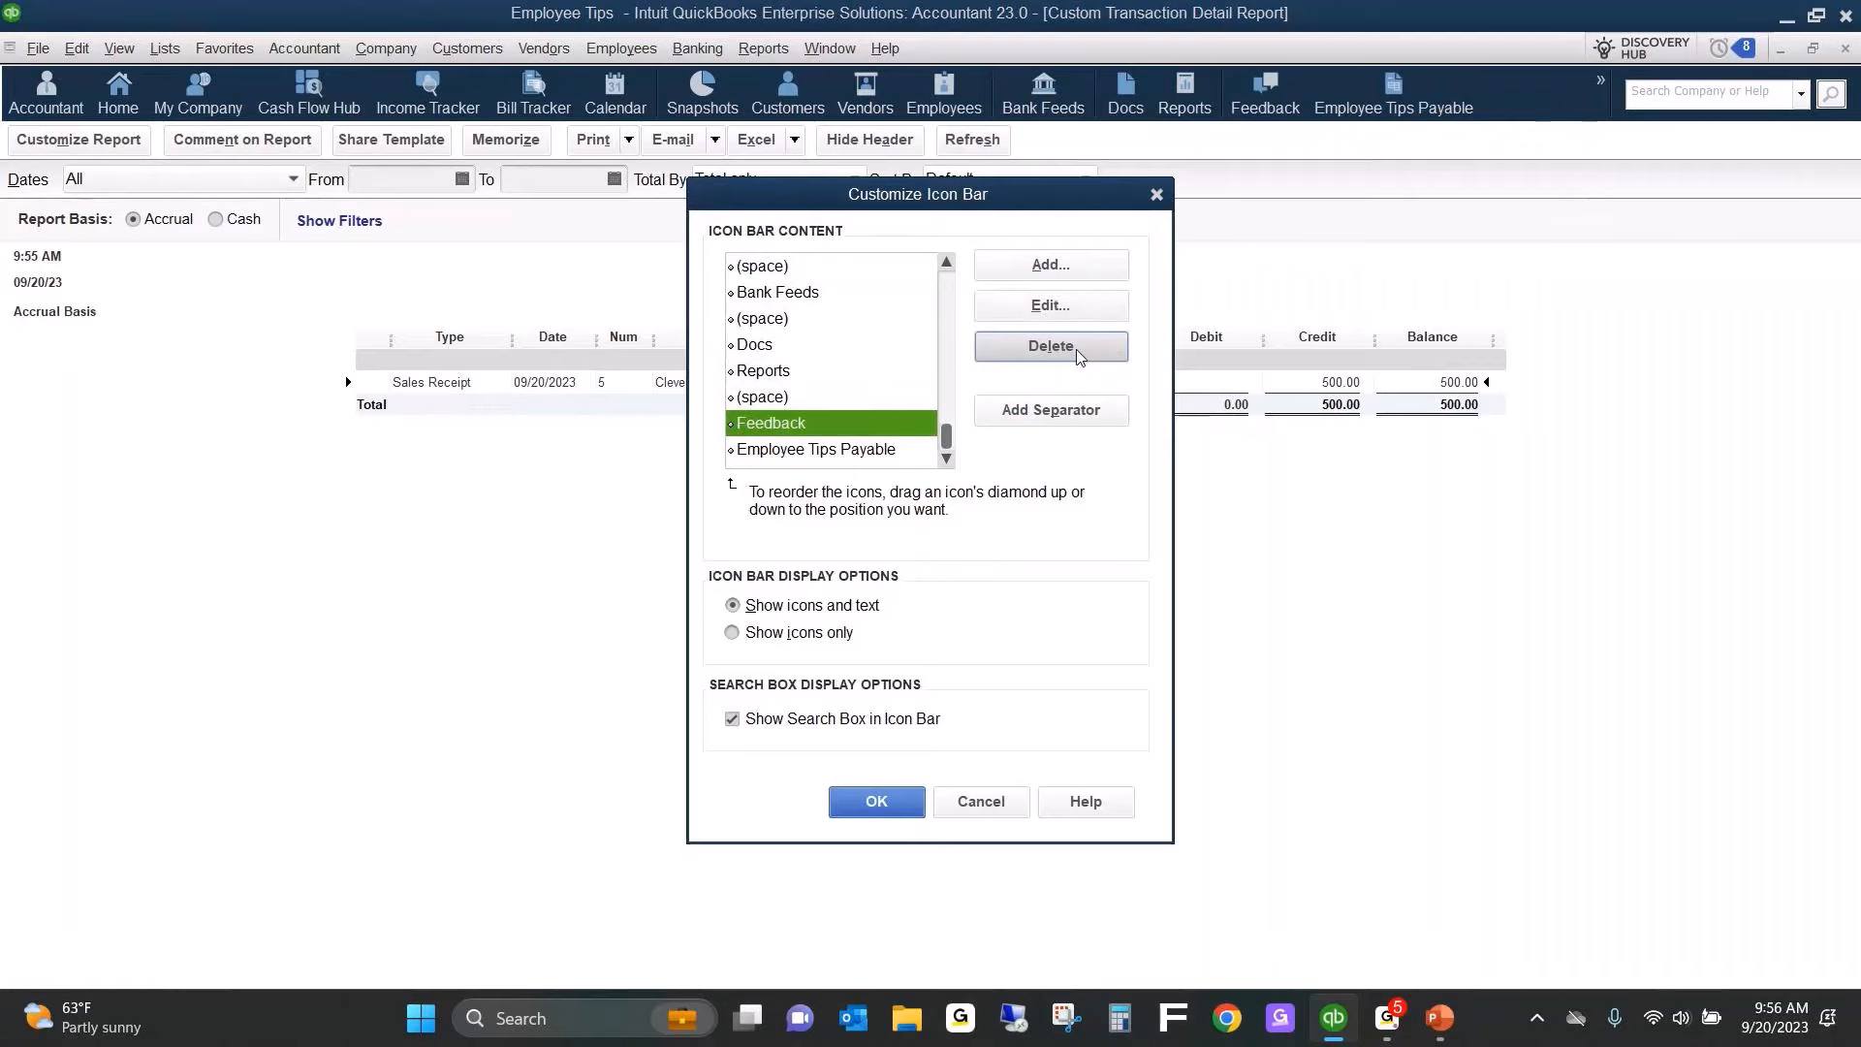
click(904, 812)
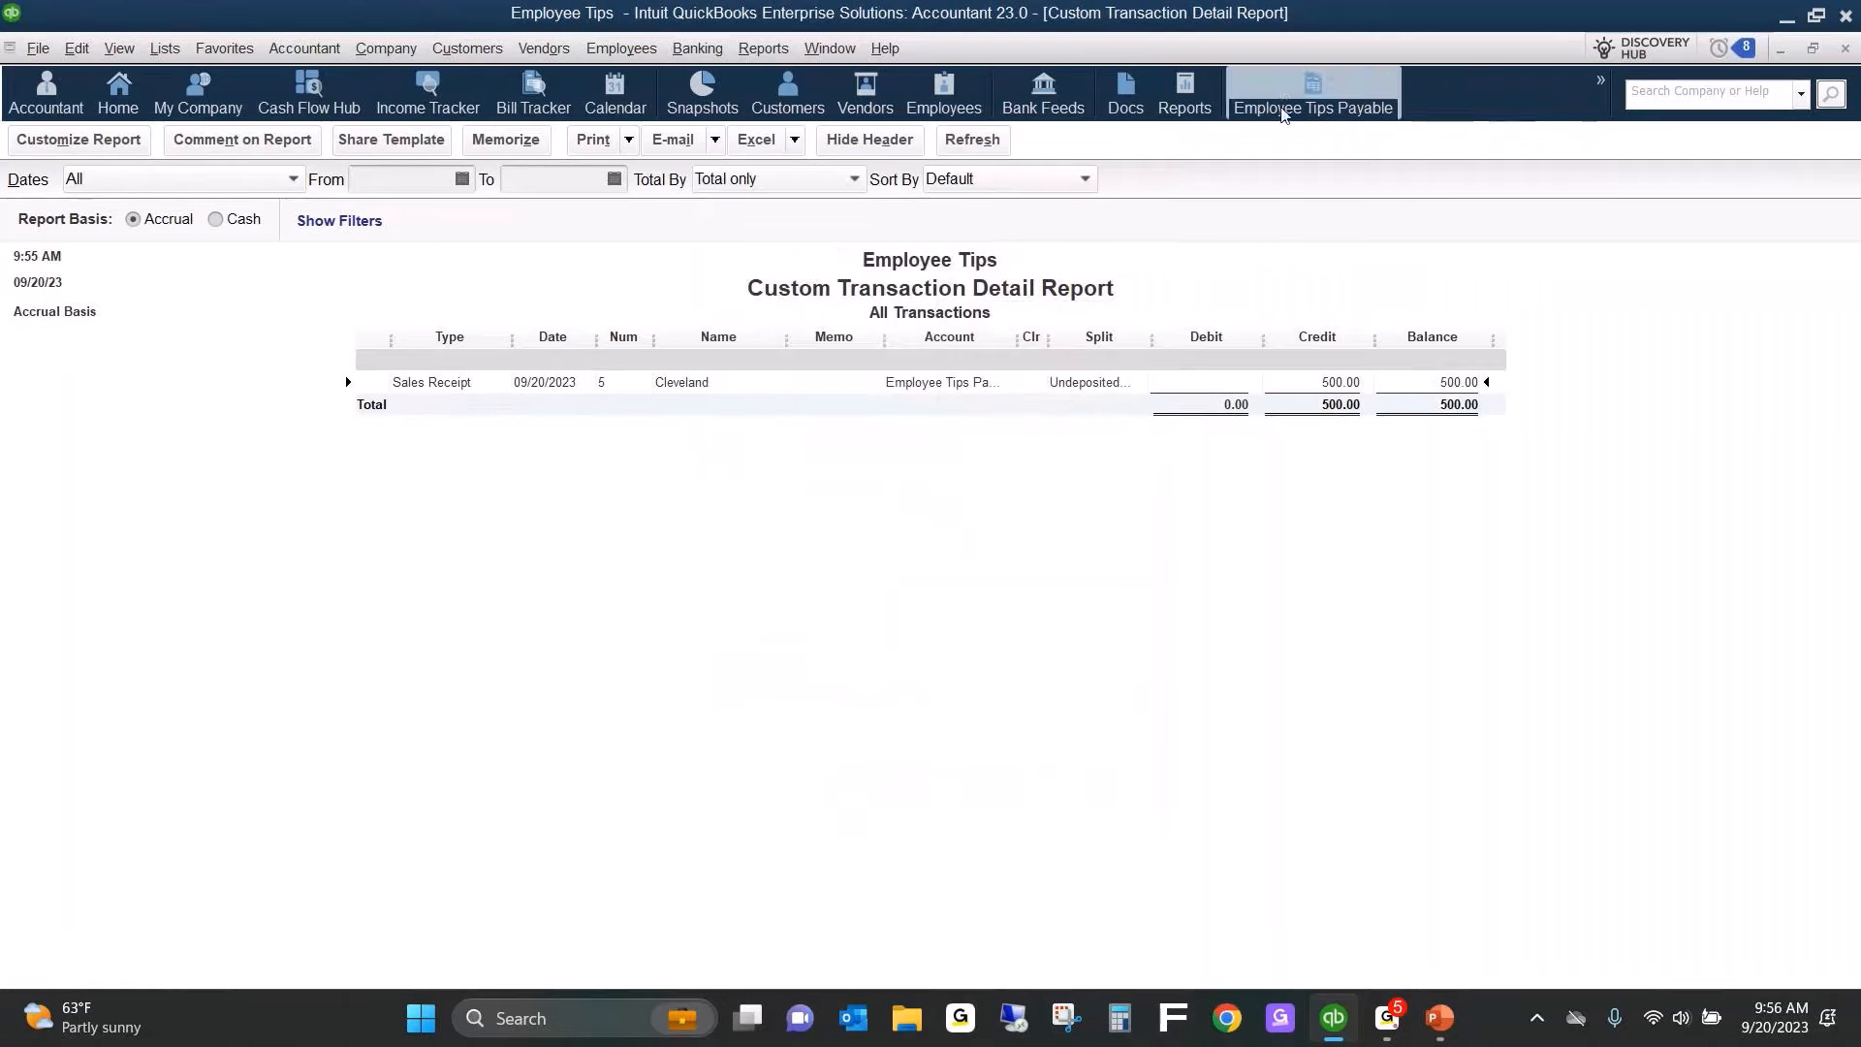
Close the custom report without memorizing it and close the Report Center.
key(Escape)
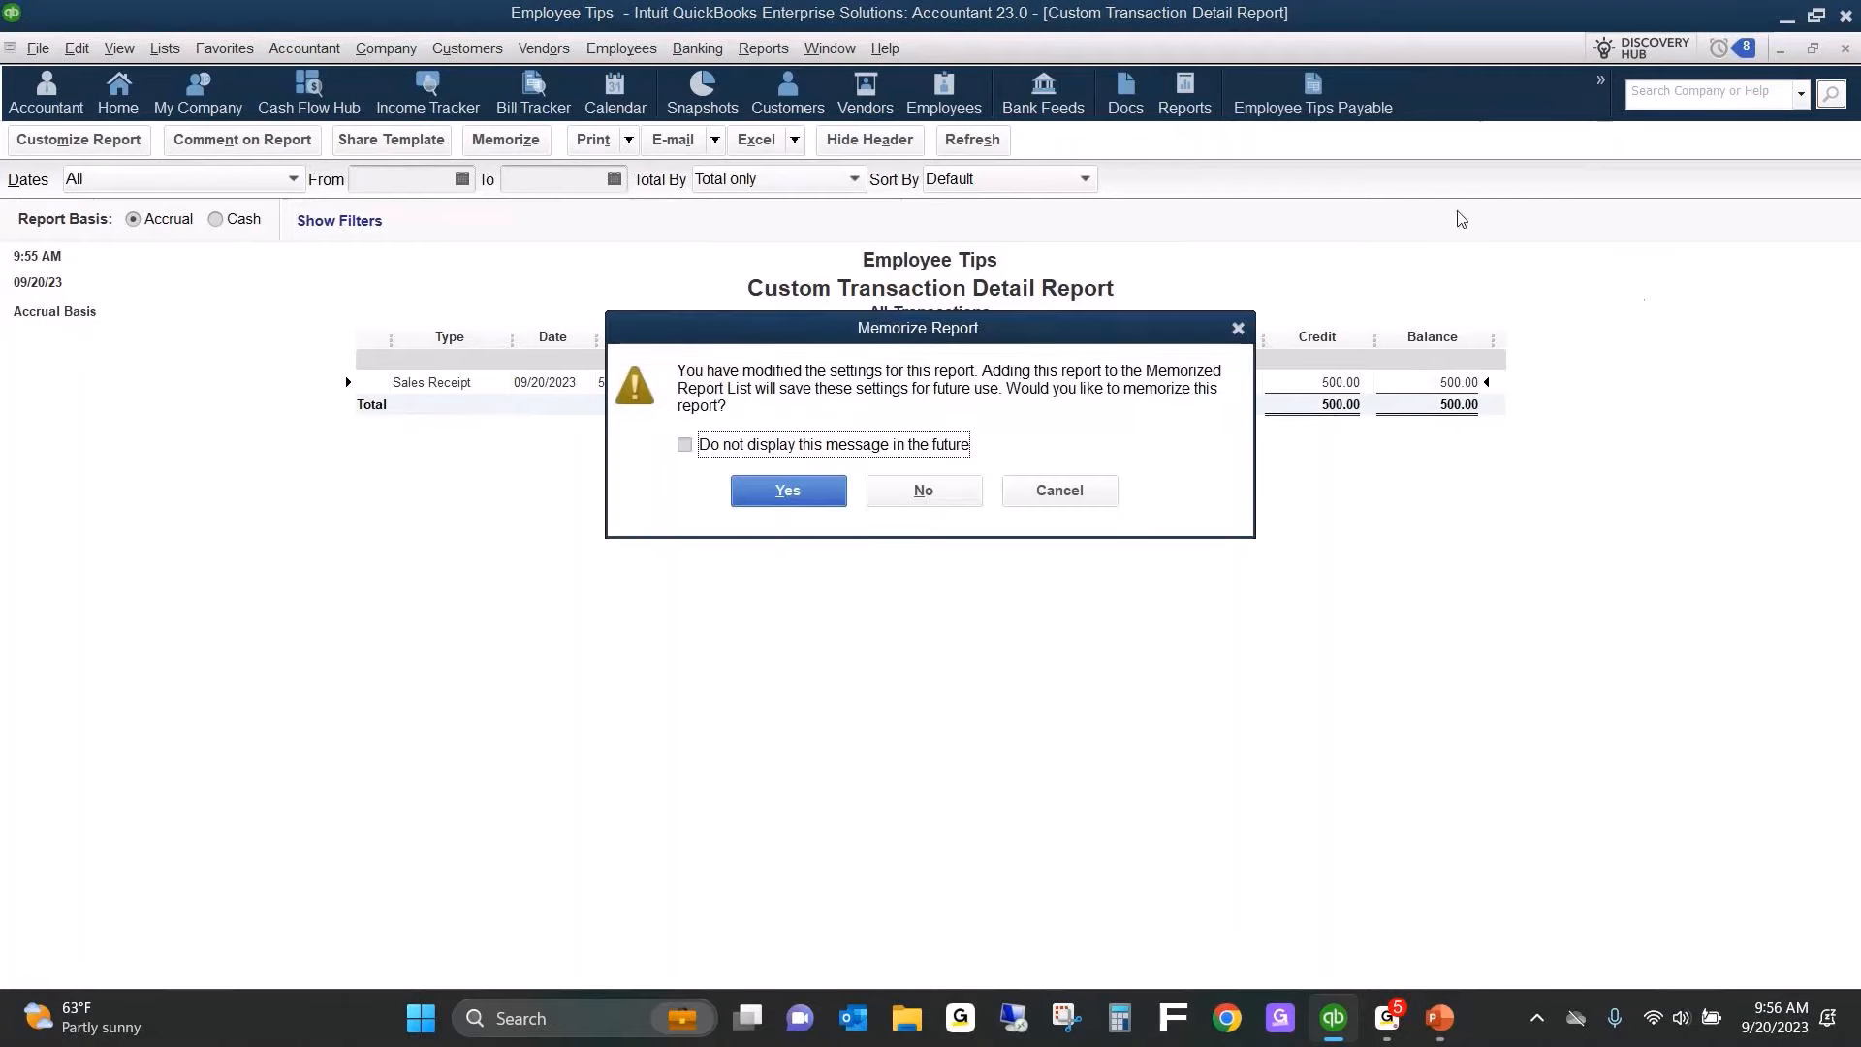
click(925, 491)
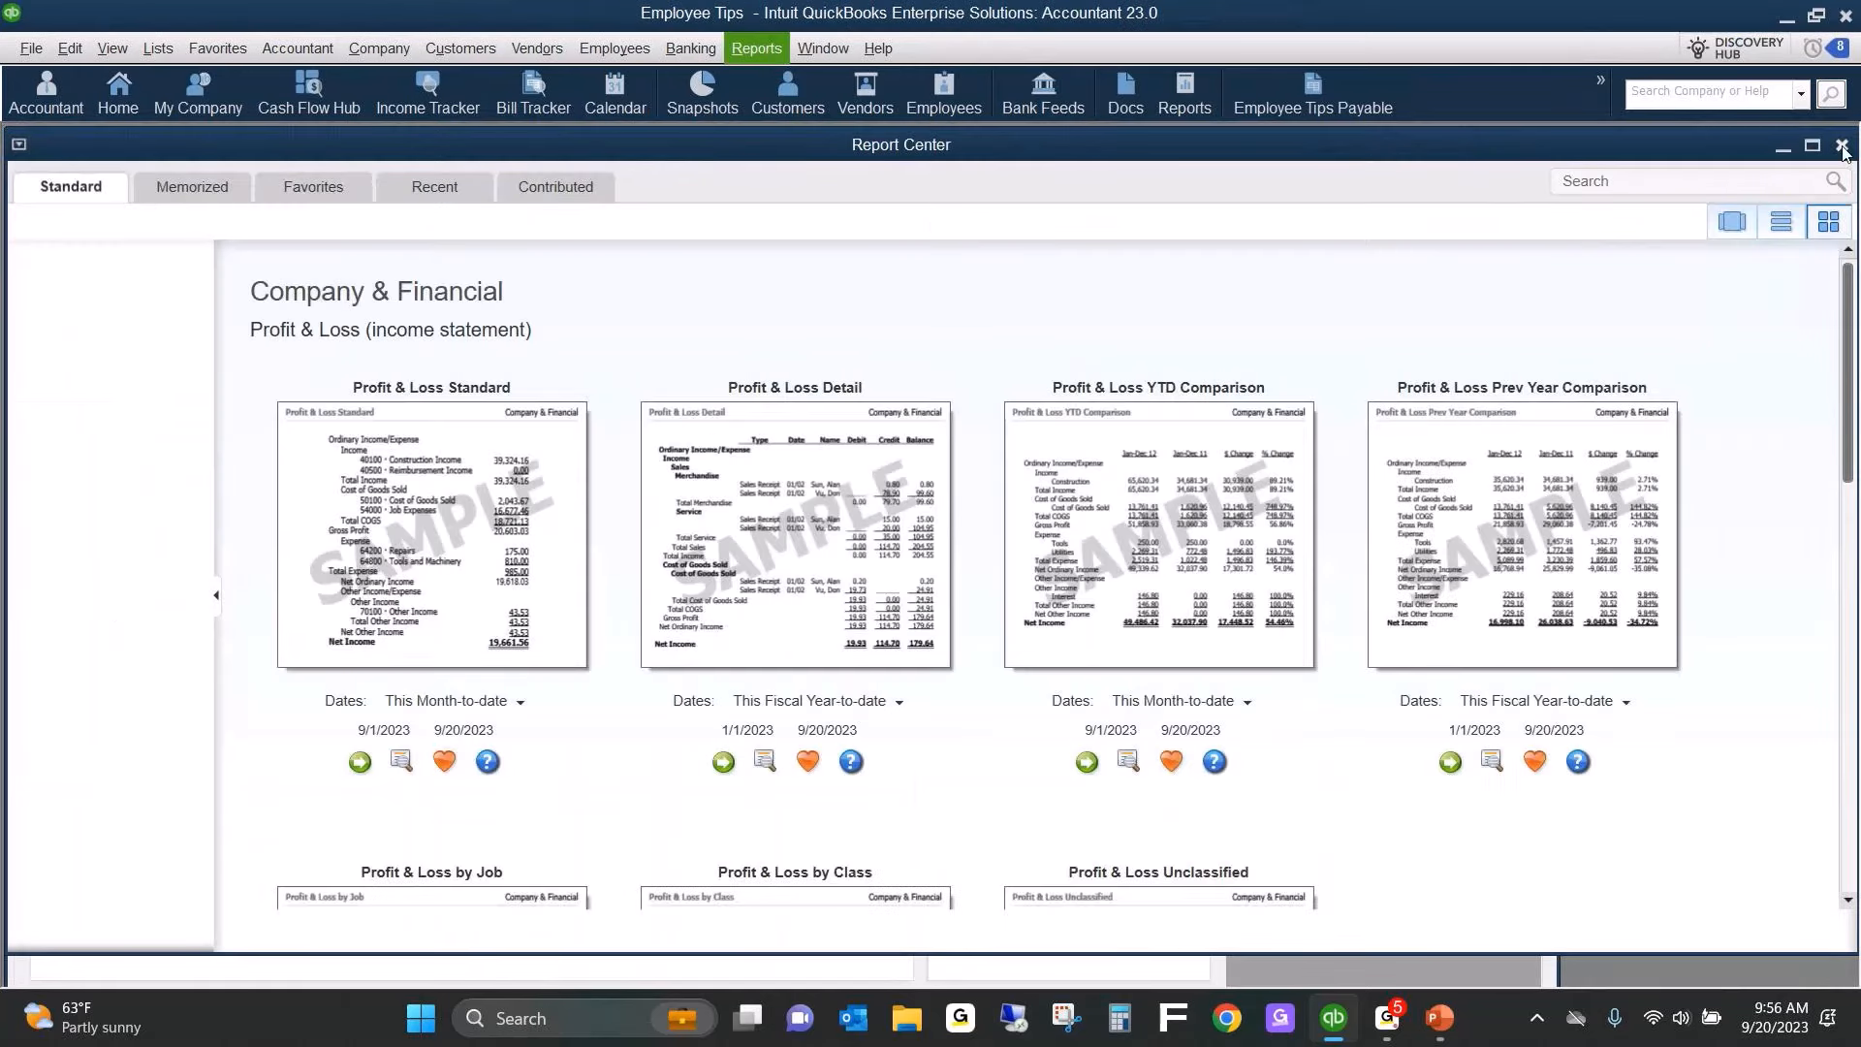
click(1842, 145)
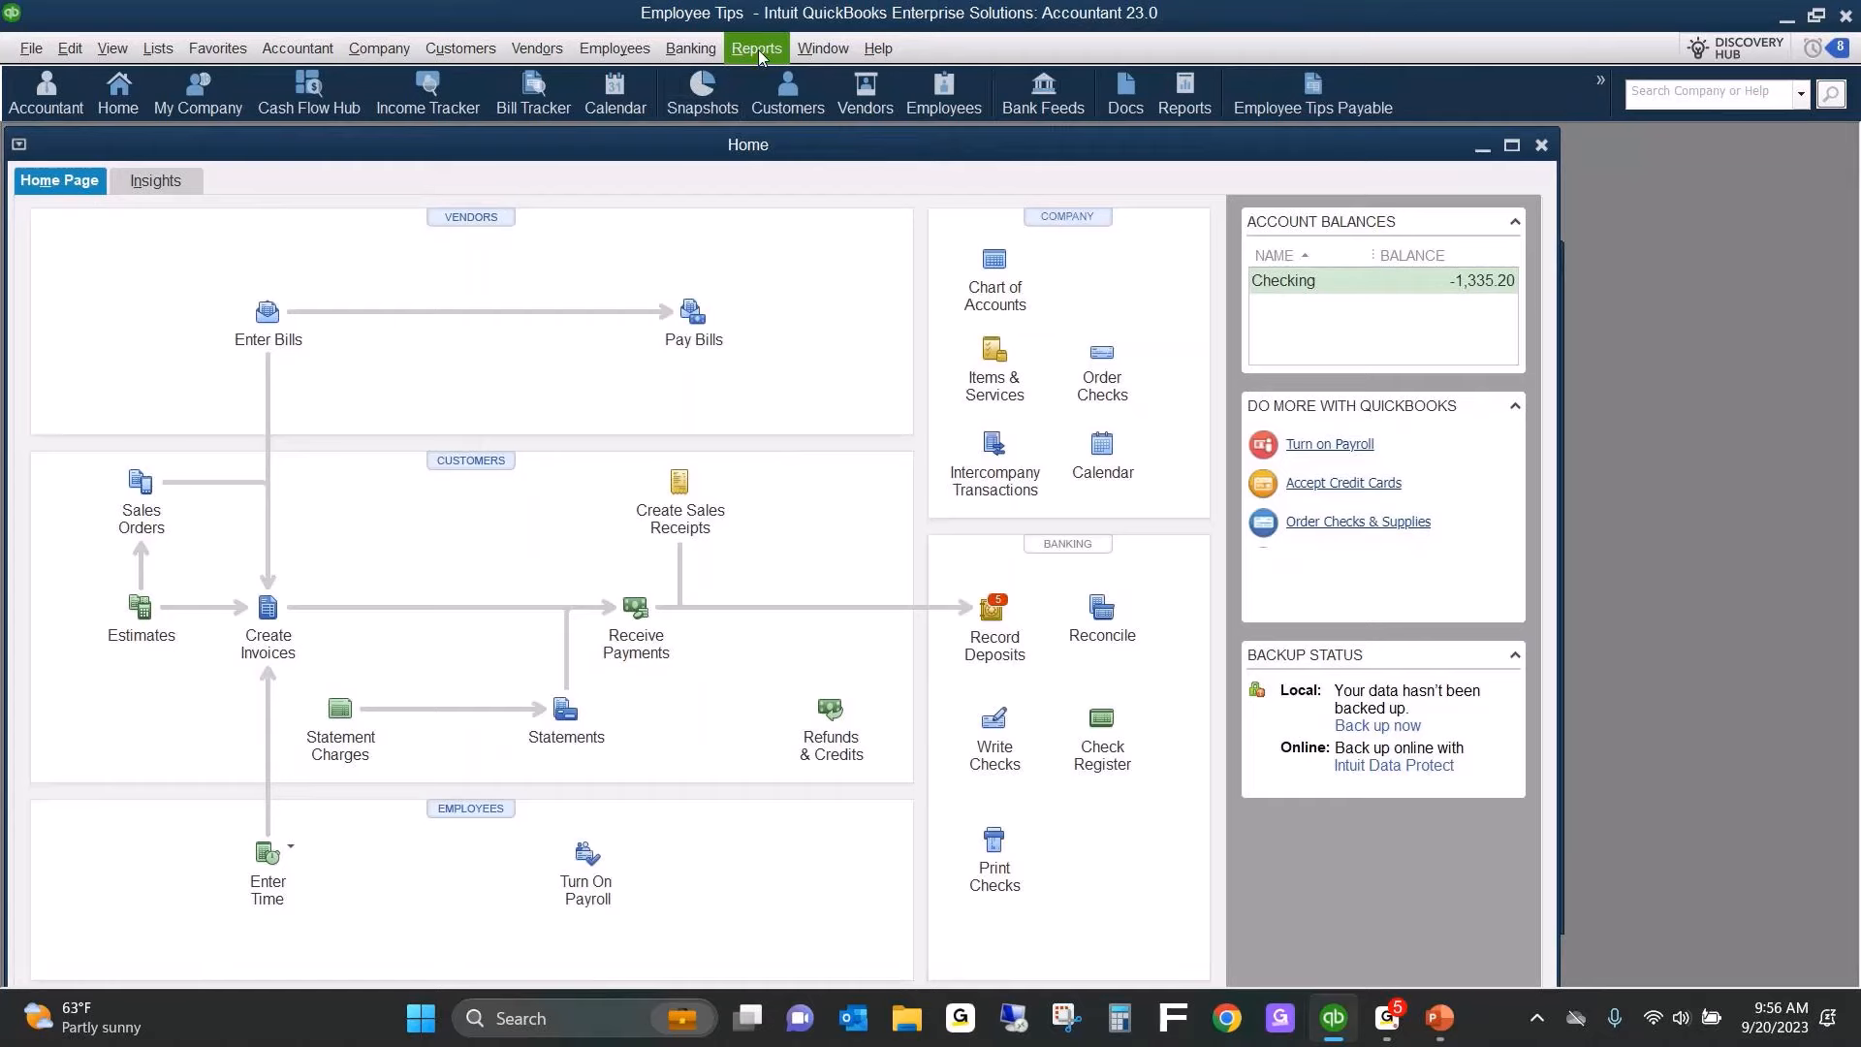
Run a standard balance sheet, maximize it, and set its as-of date to 09/30/2023.
click(759, 50)
mouse_move(785, 339)
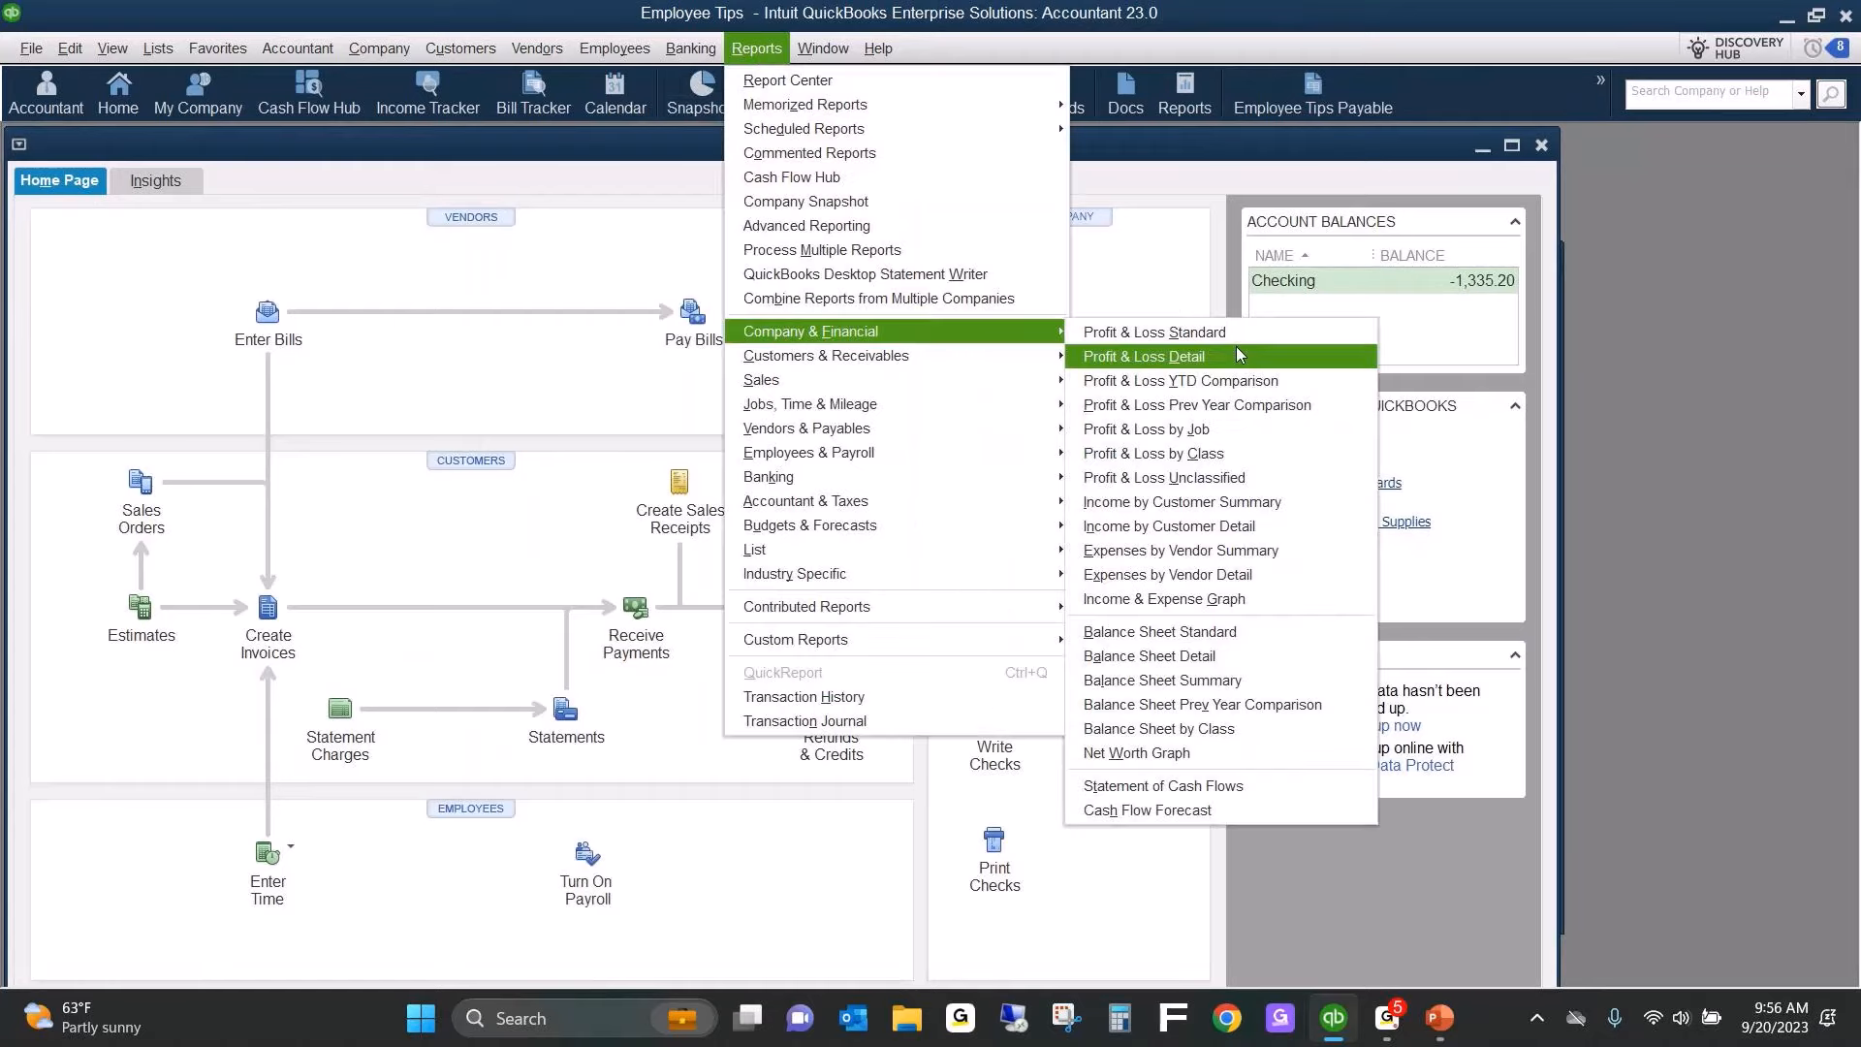
click(1139, 635)
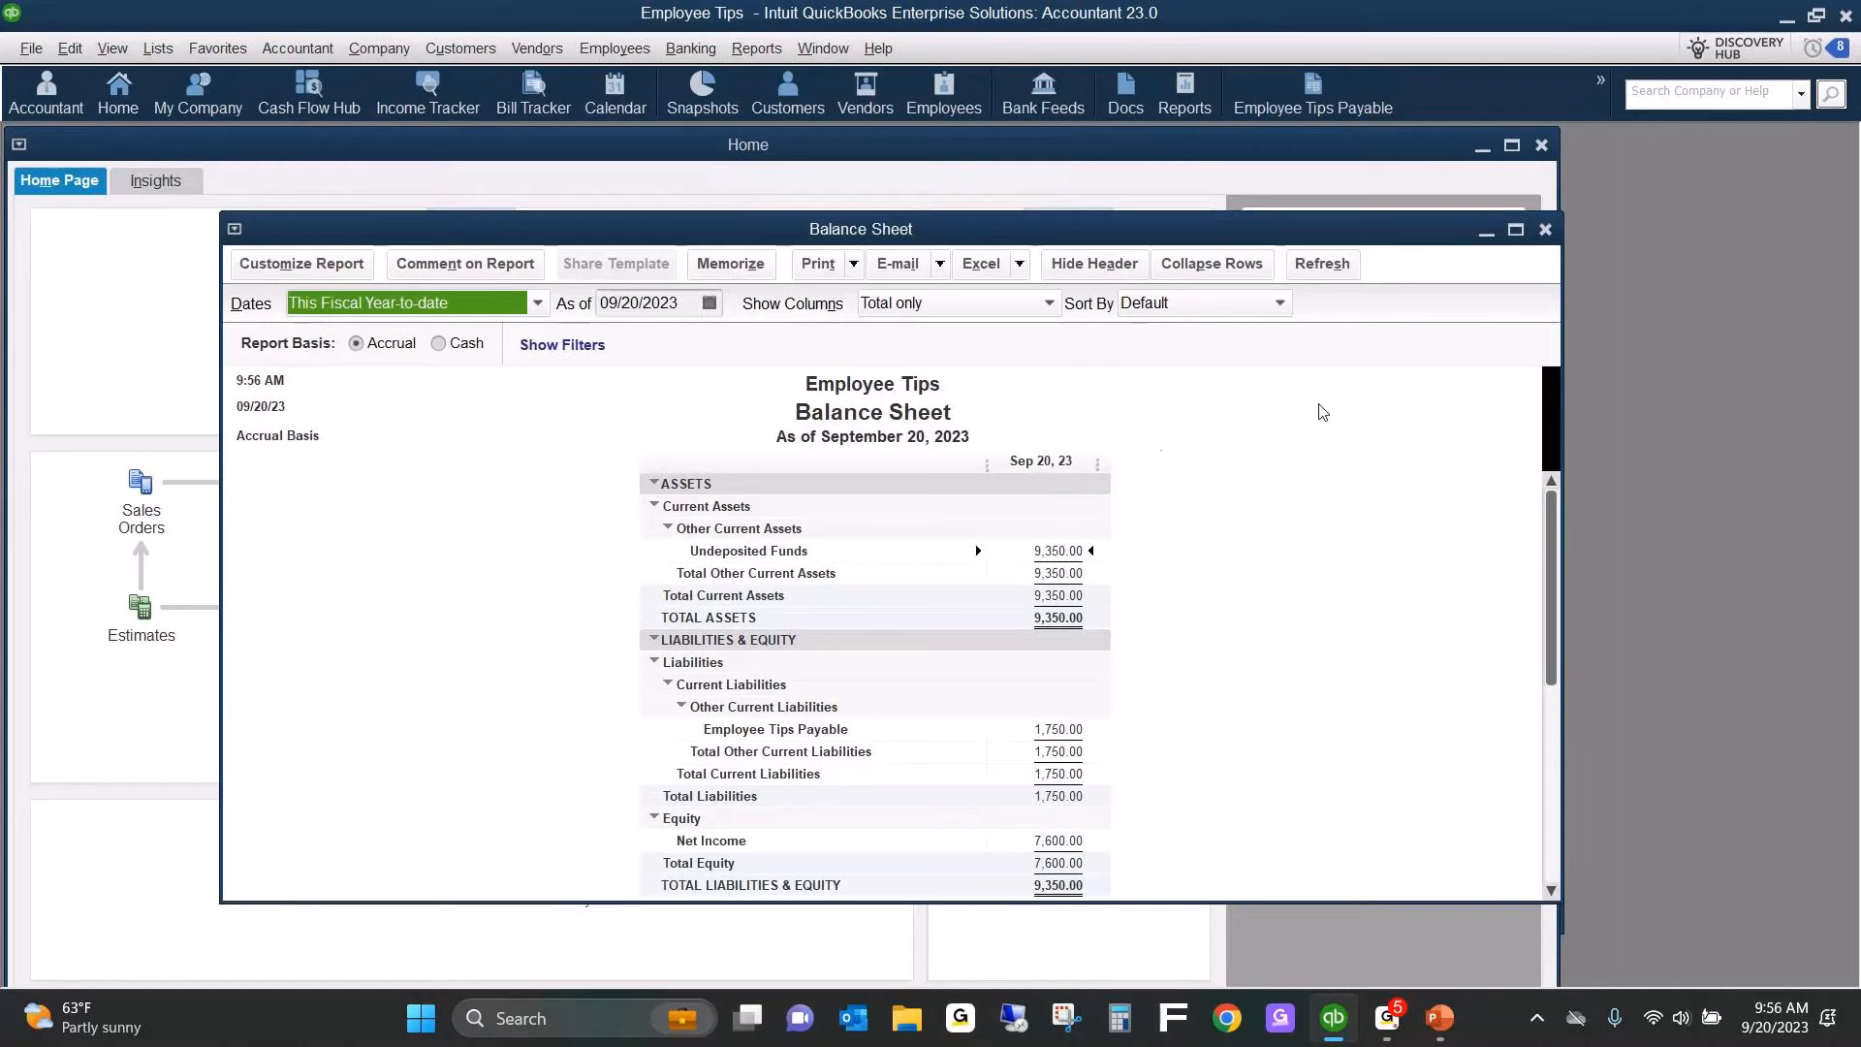
click(1519, 231)
key(Tab)
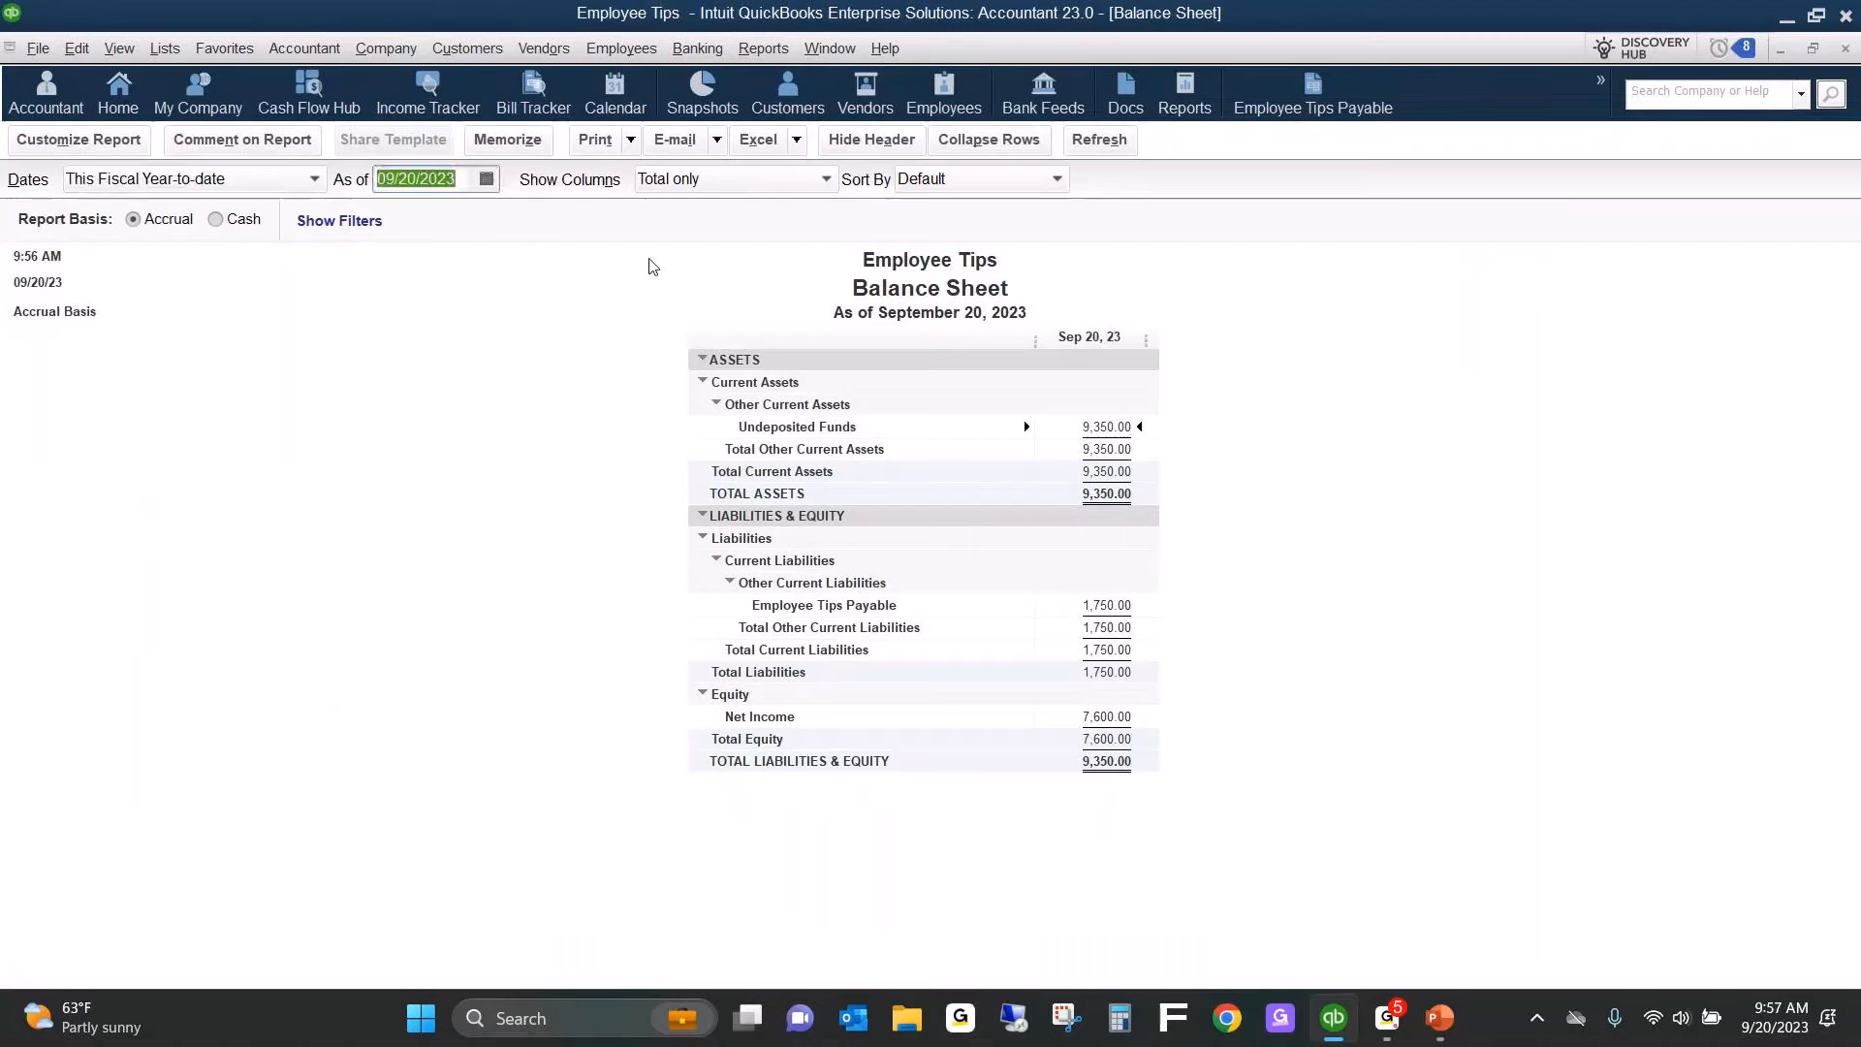
text(093020)
key(Tab)
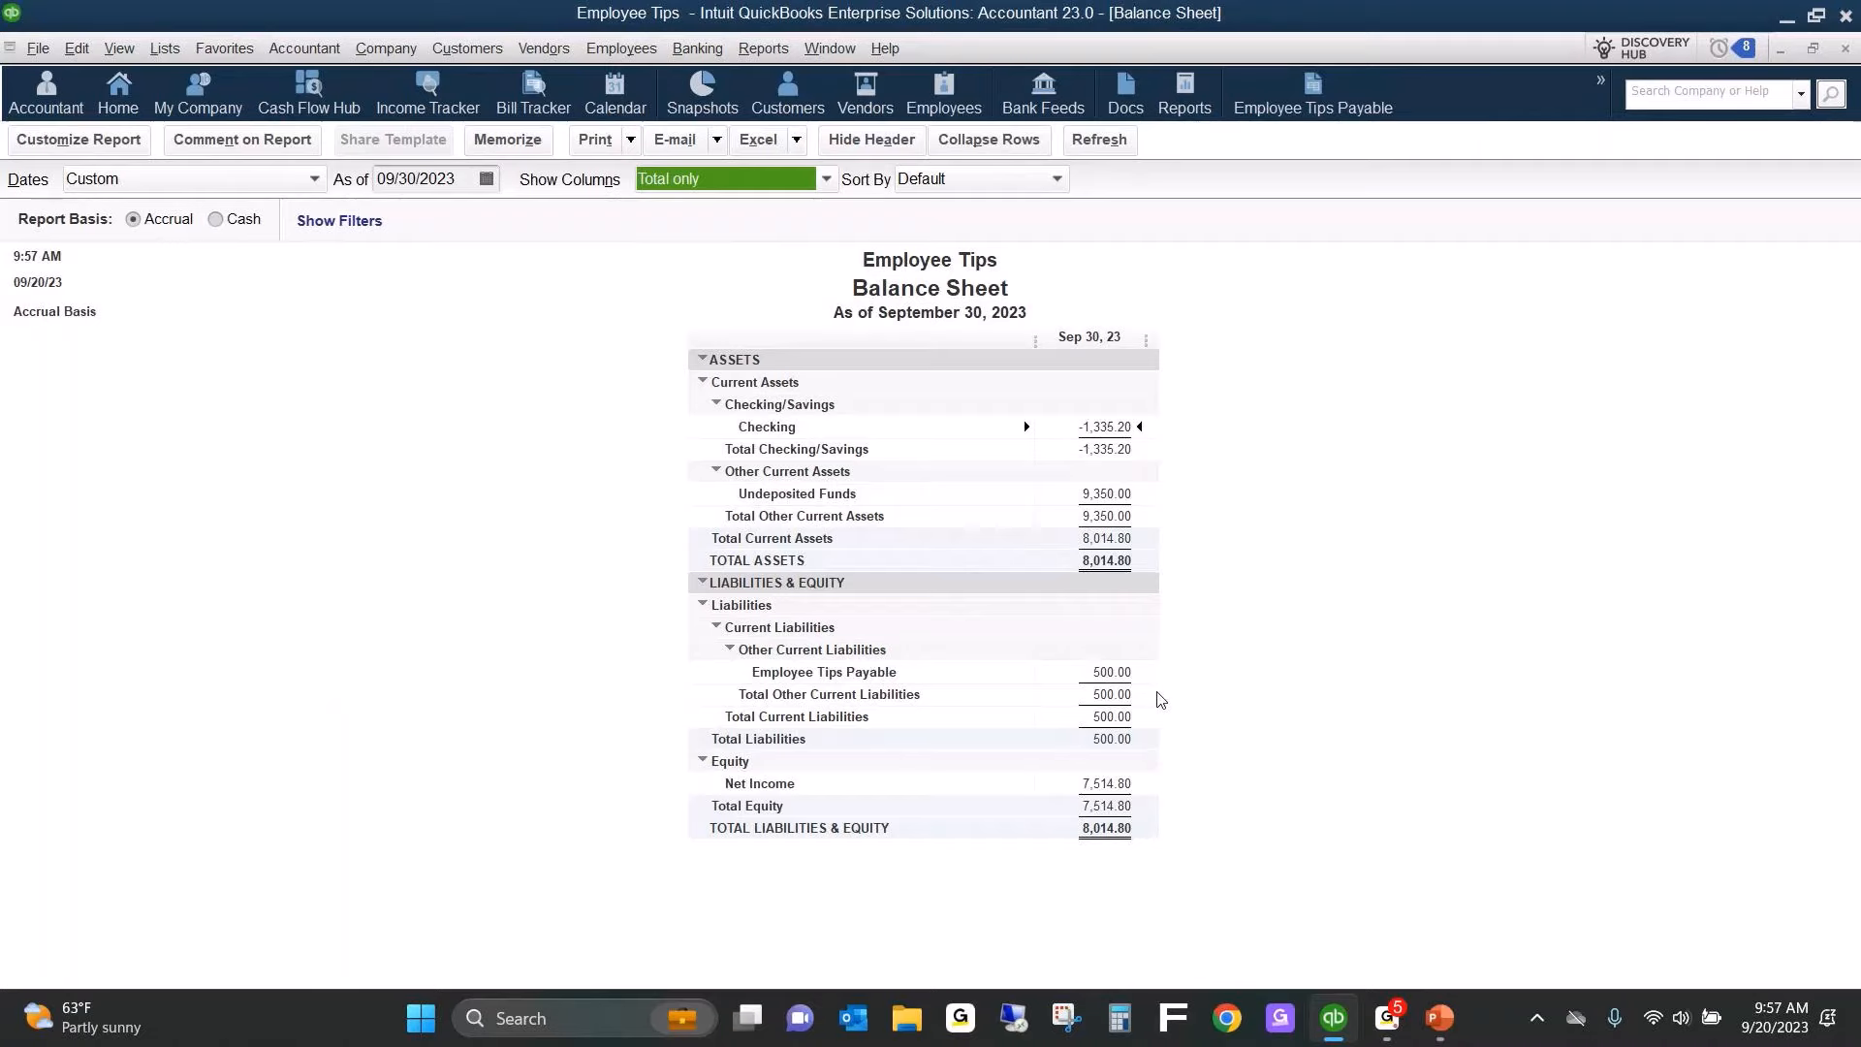
Open the Employee Tips Payable report from its shortcut to compare it with the balance sheet, and close it.
click(1312, 97)
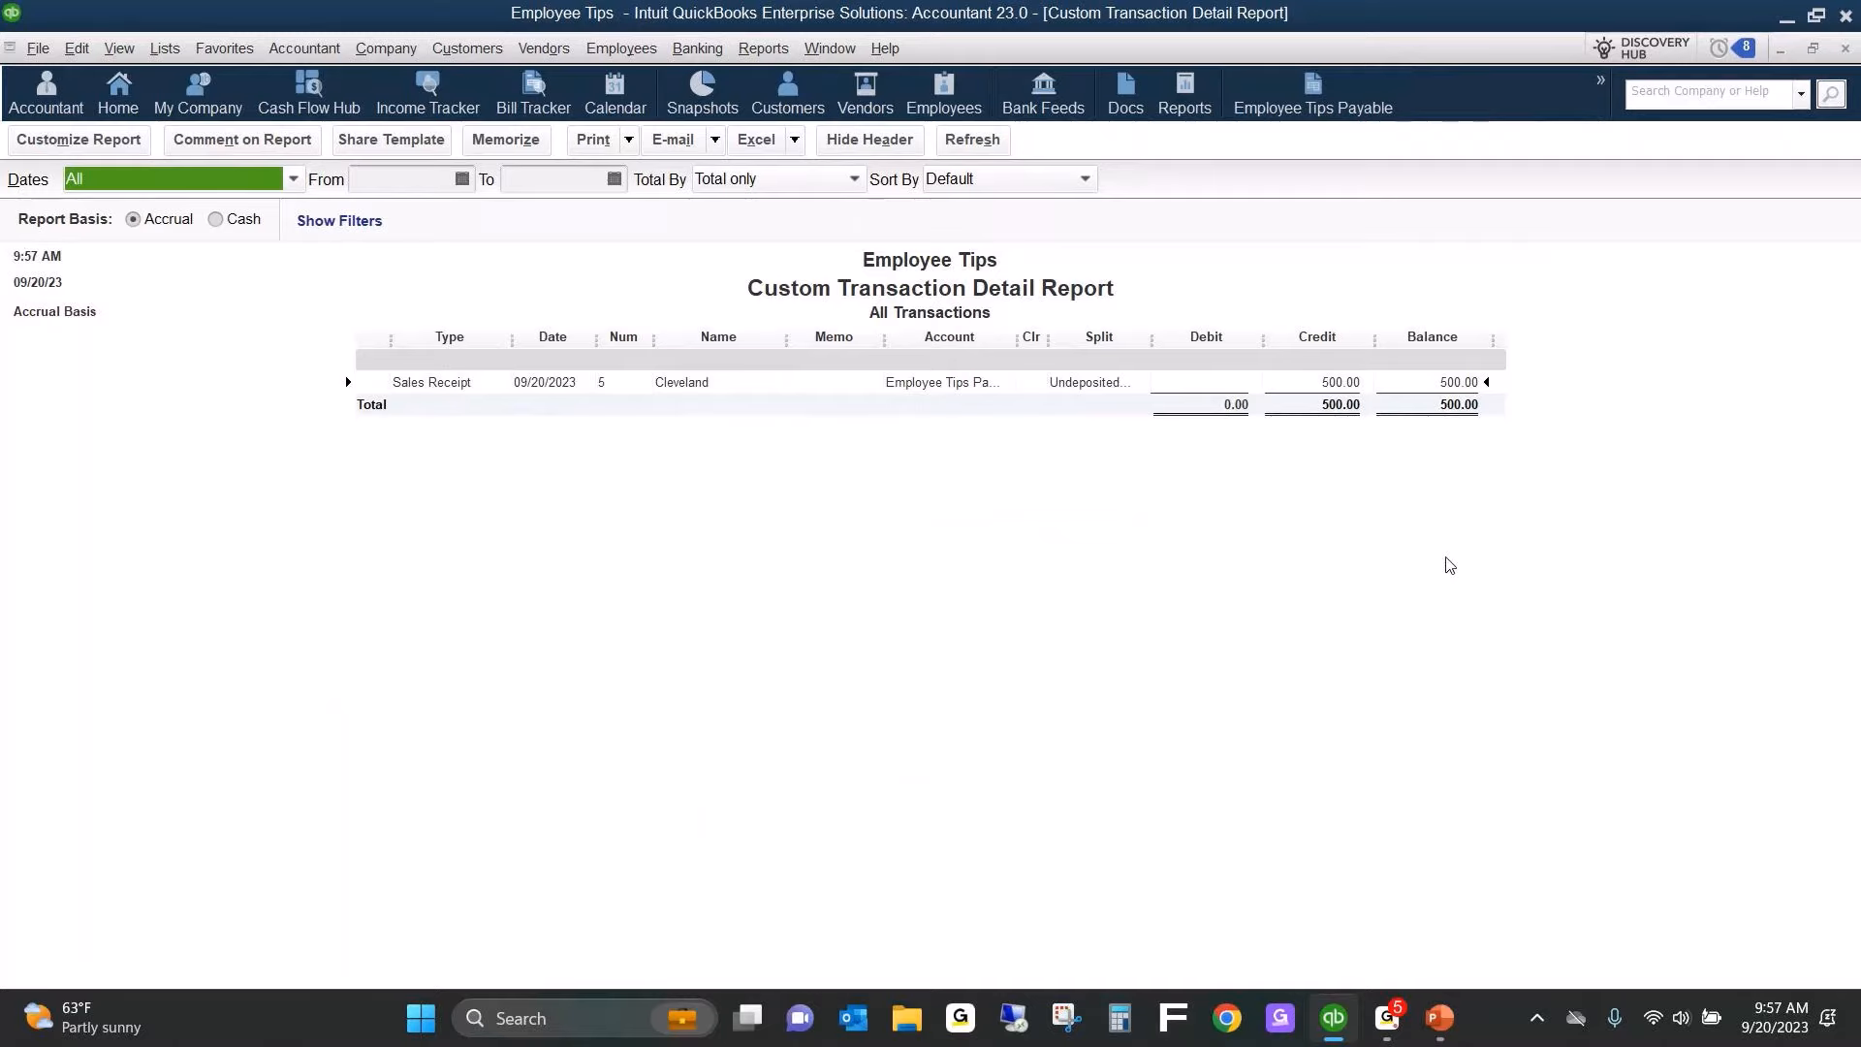
key(alt+Tab)
key(alt+shift+Tab)
key(Escape)
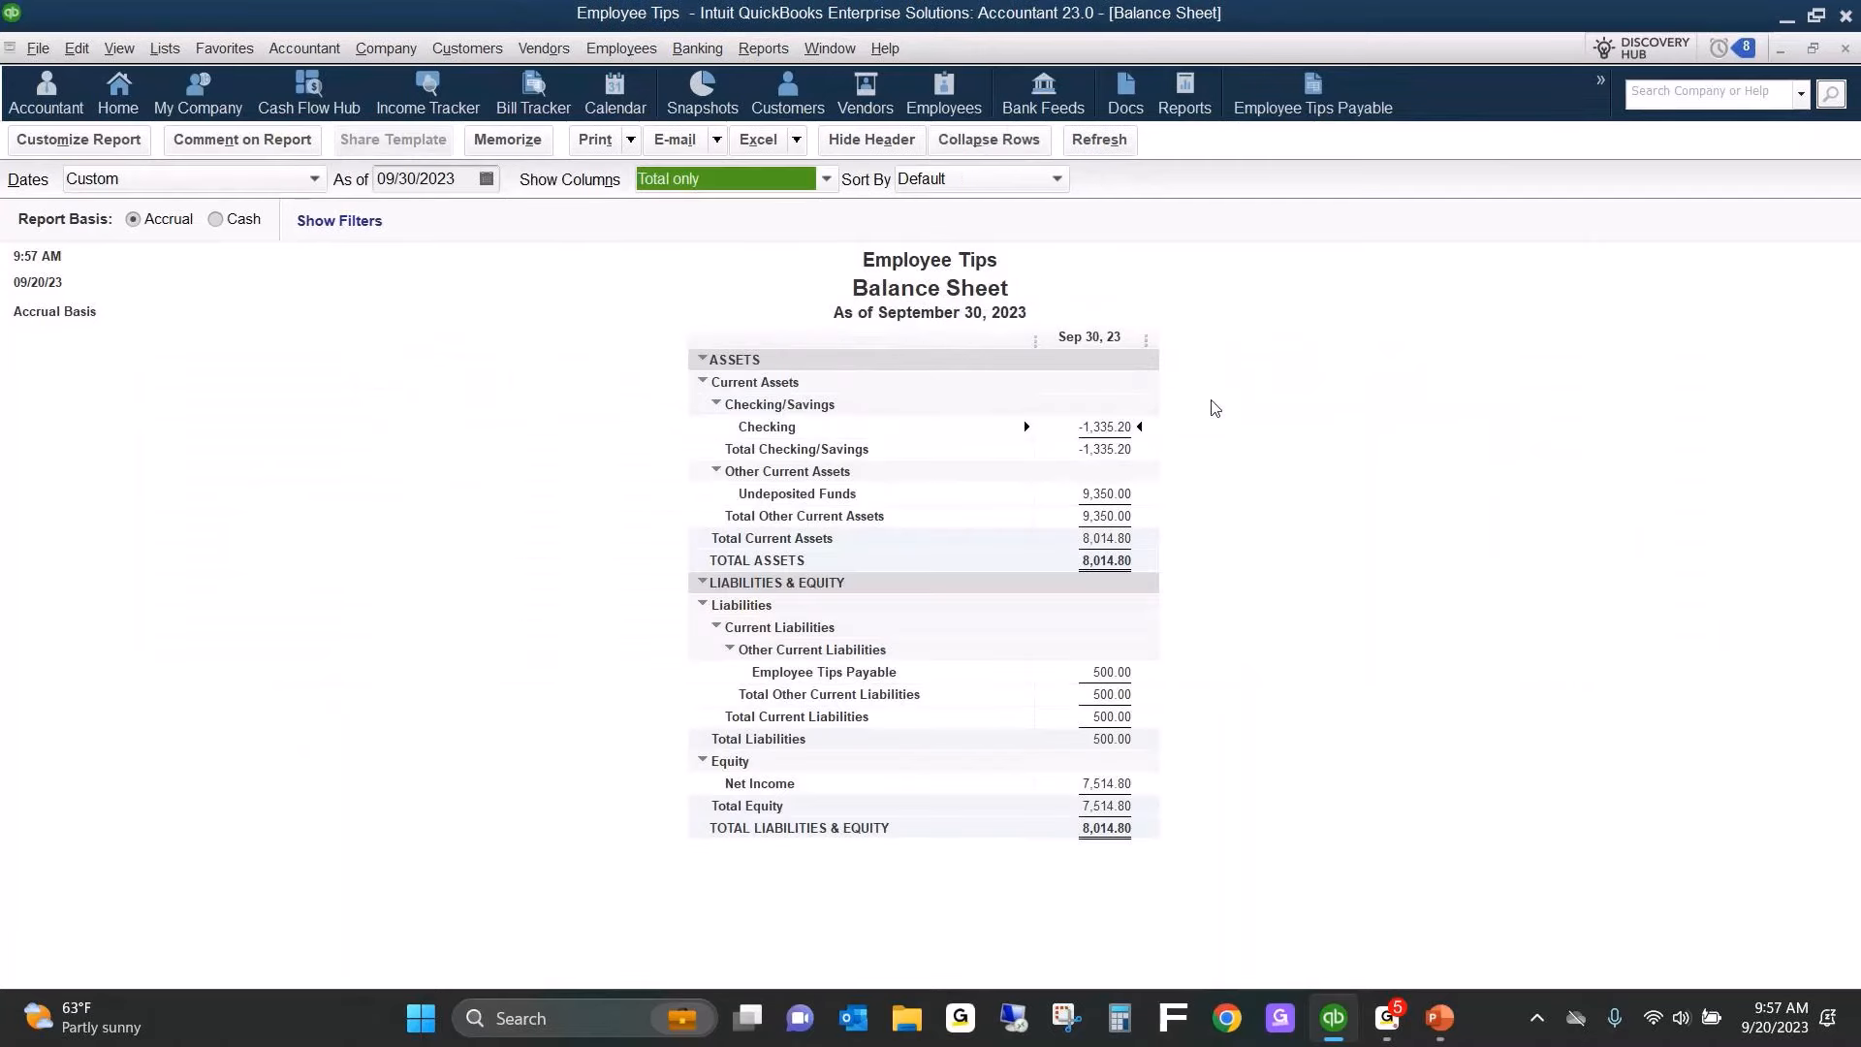